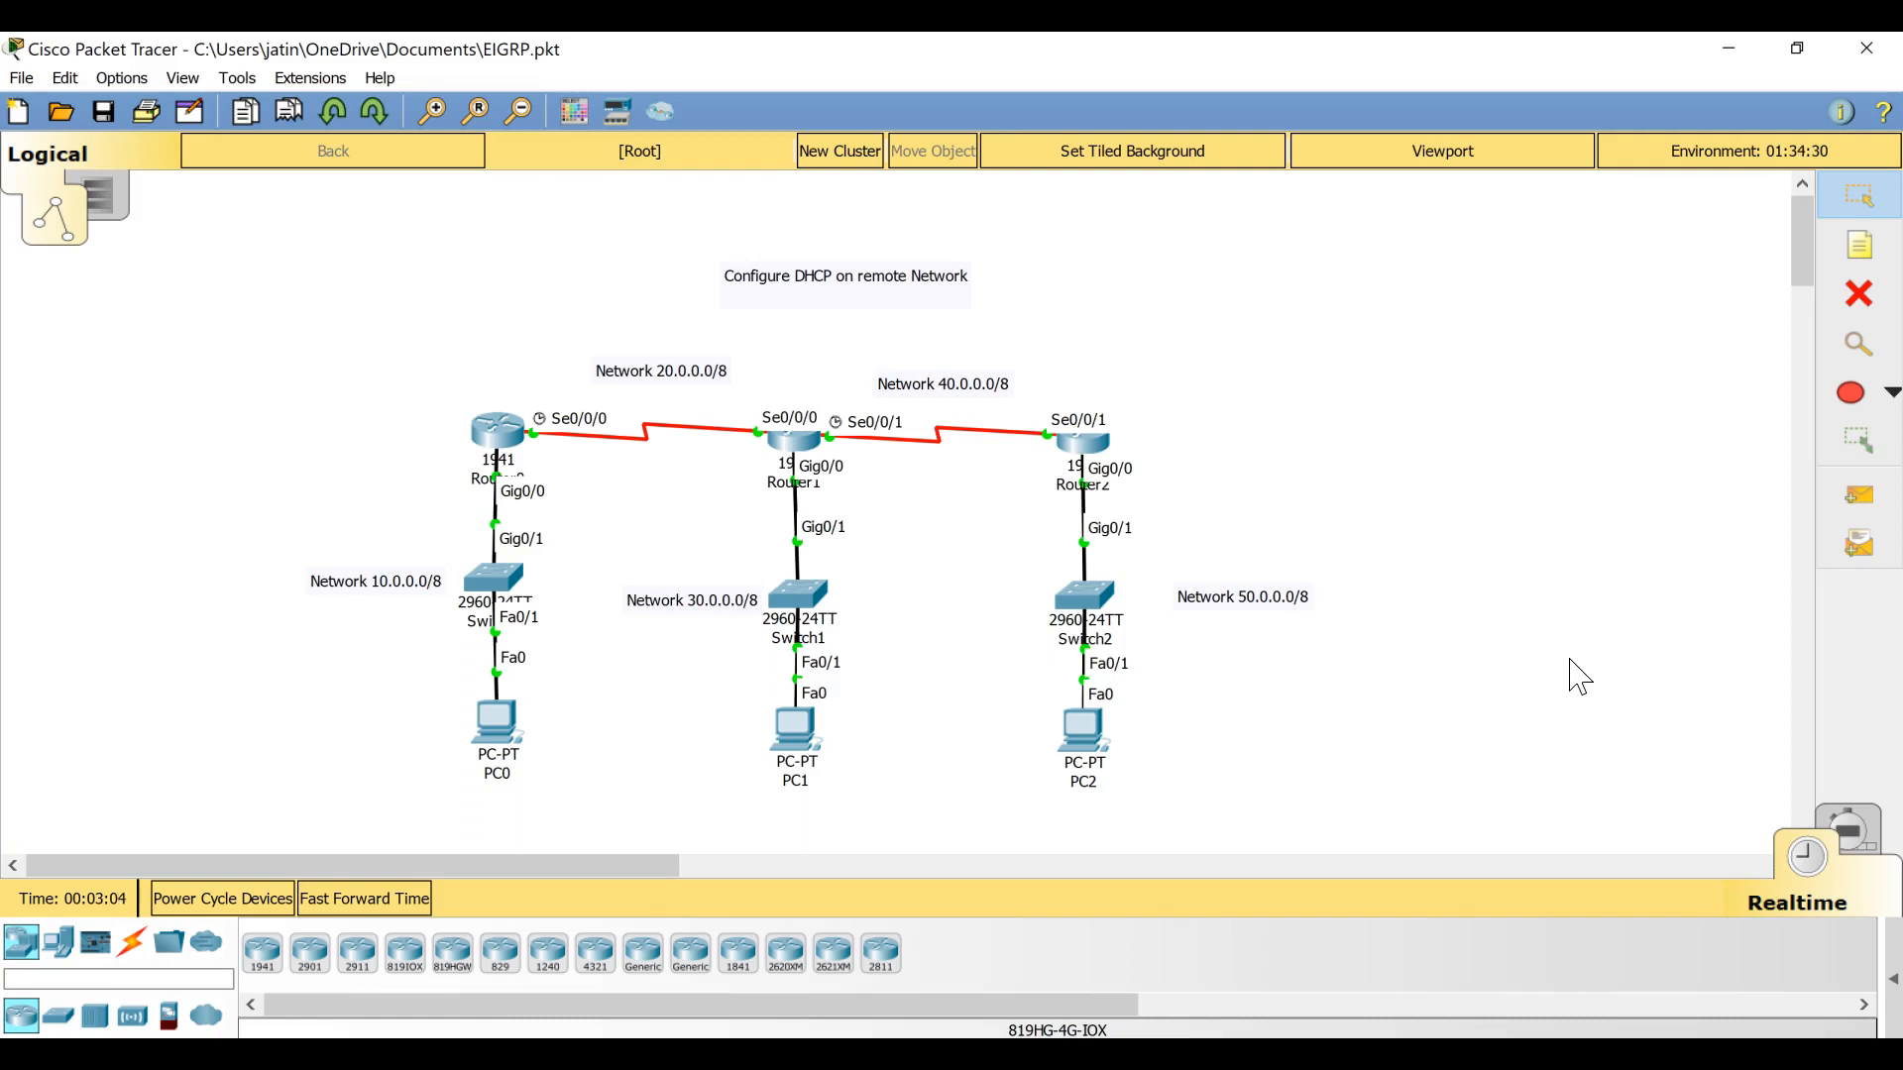
# Step: Clear the old PDUs from Scenario 0 and test connectivity by sending two simple PDUs from PC0 to PC2
pyautogui.click(1892, 981)
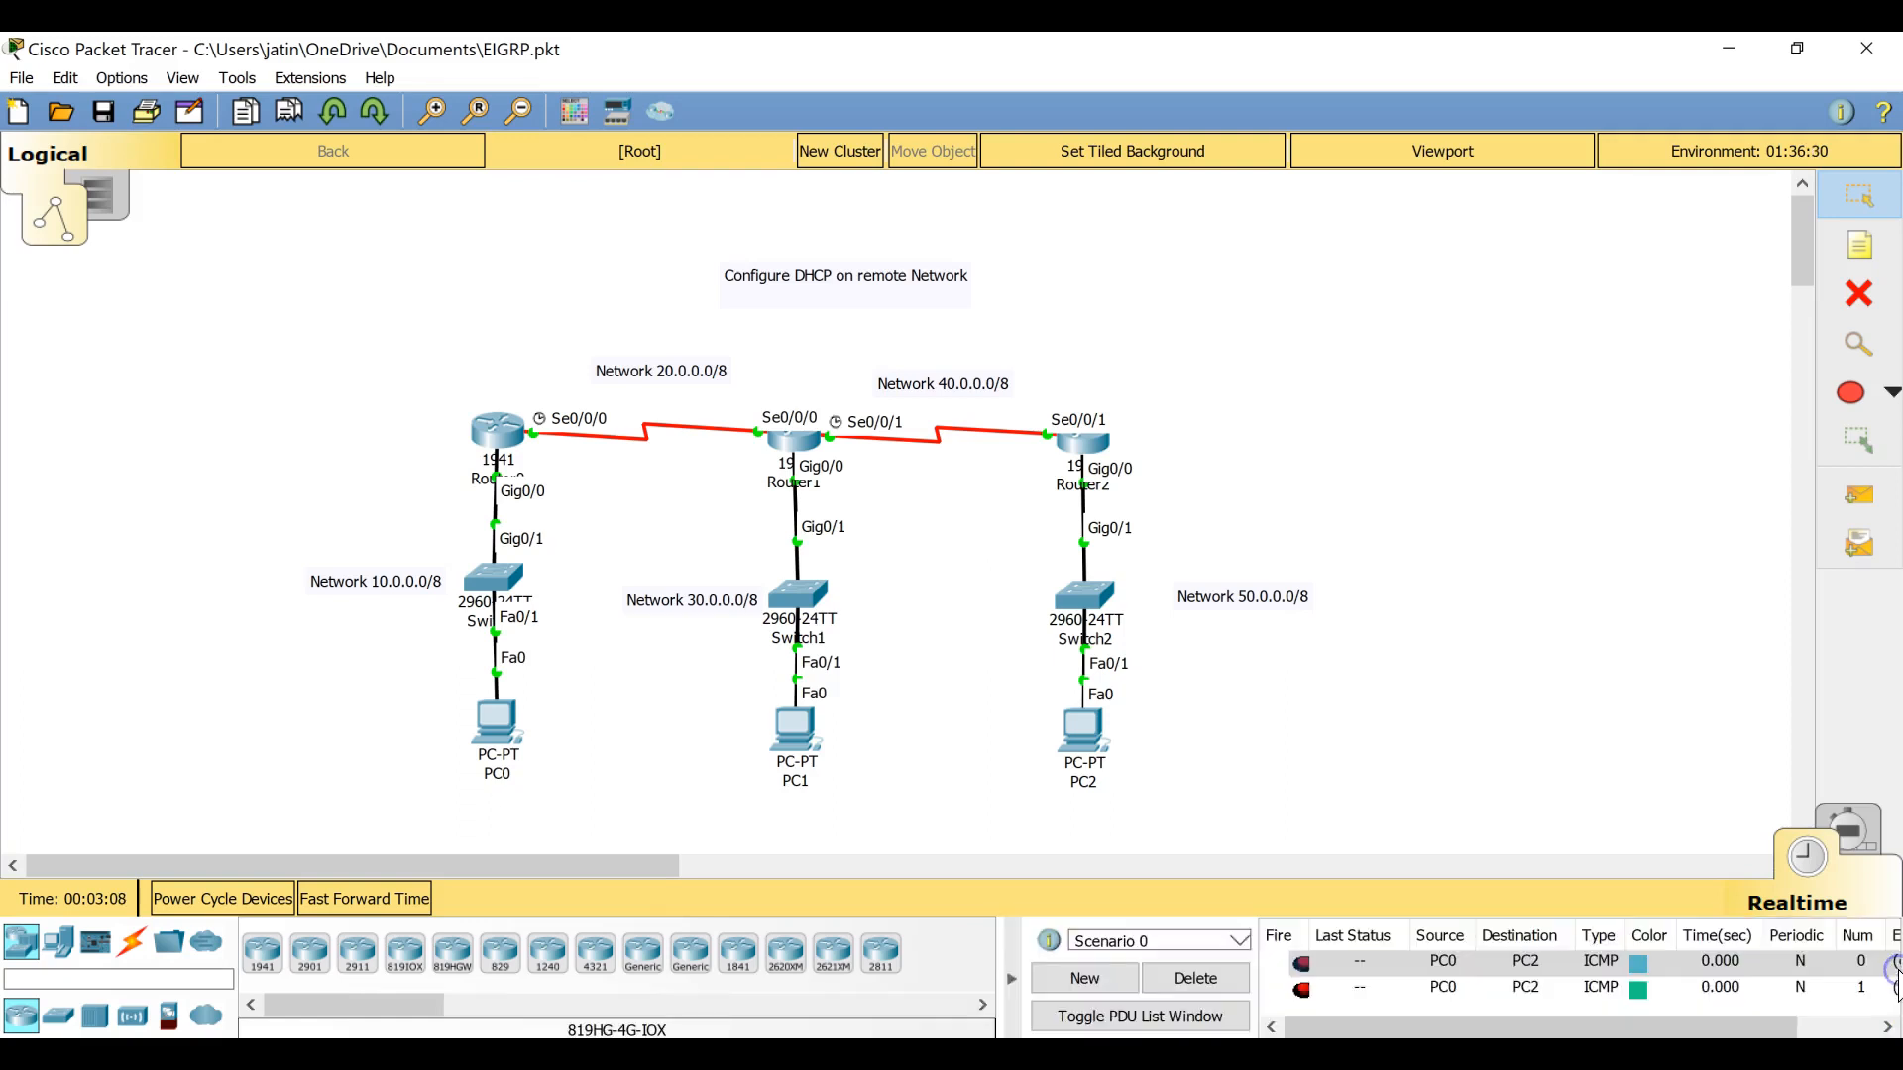
pyautogui.click(1211, 984)
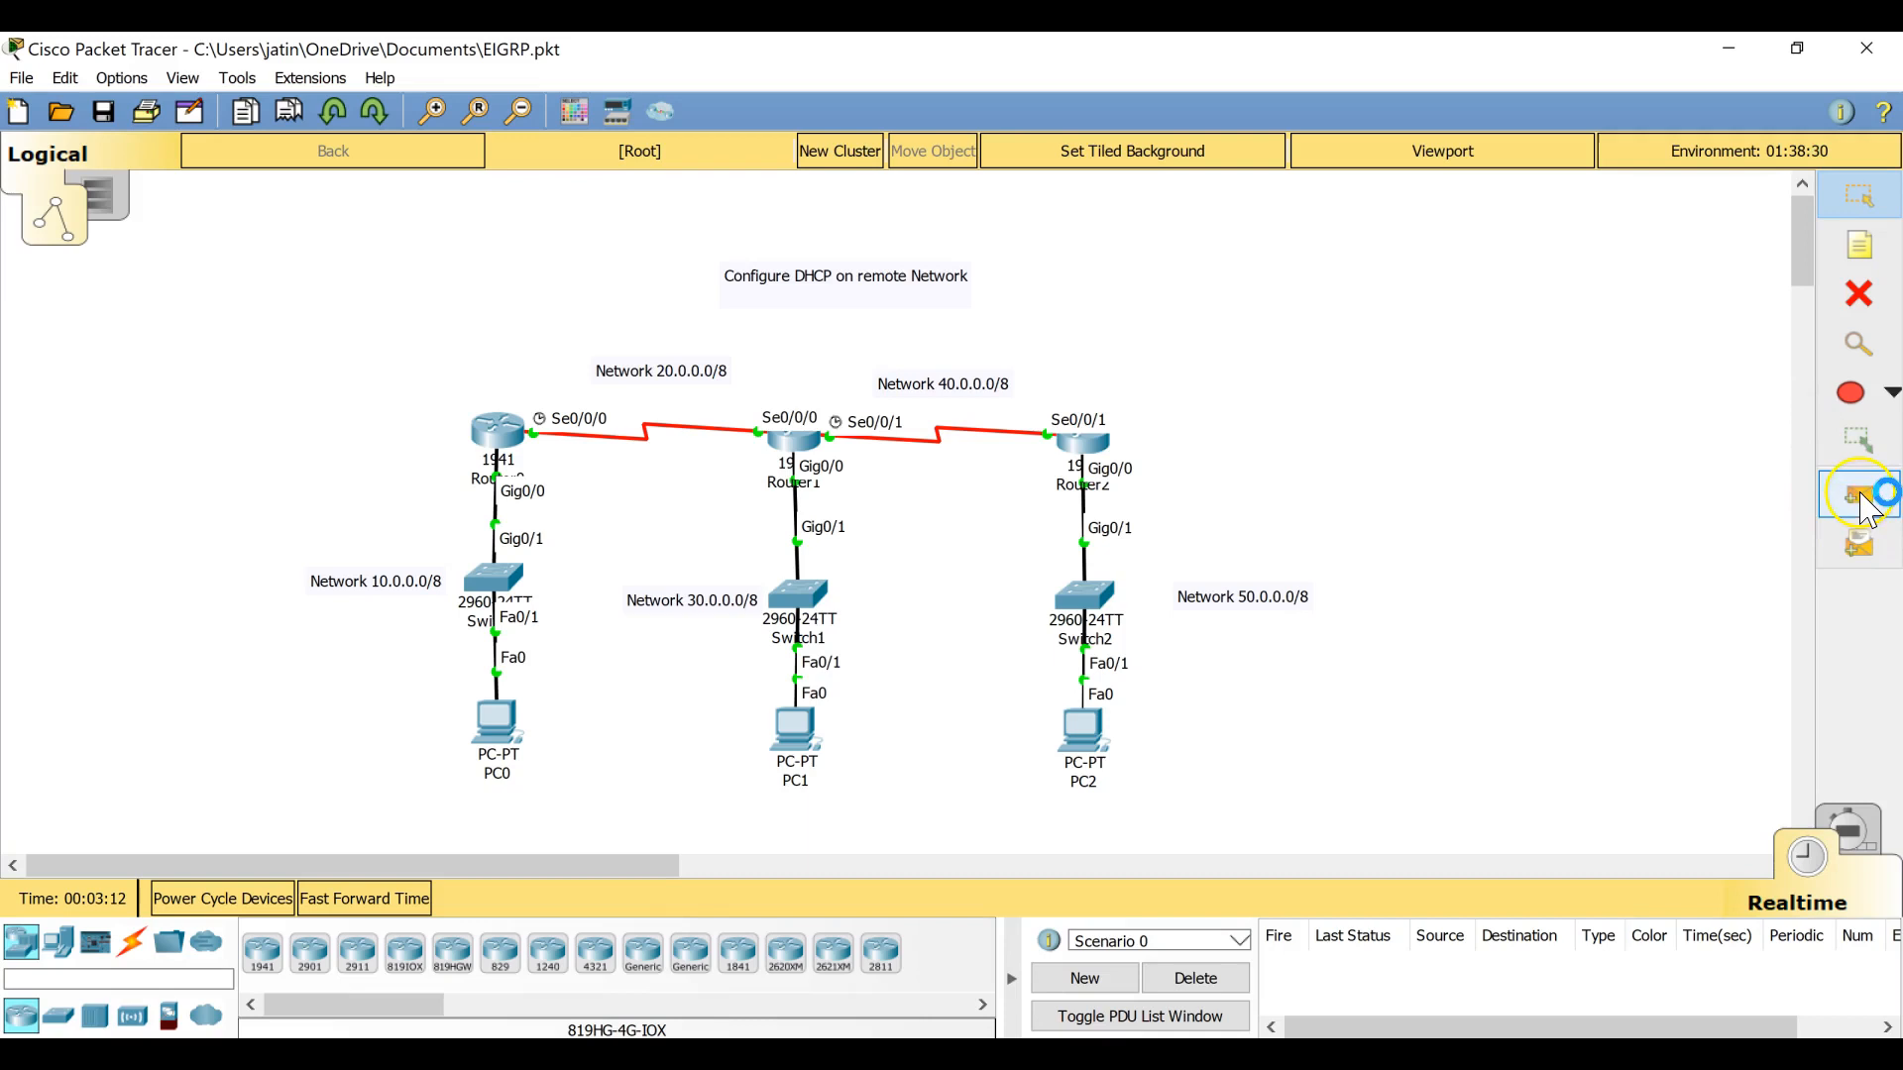
pyautogui.click(1819, 493)
pyautogui.click(508, 714)
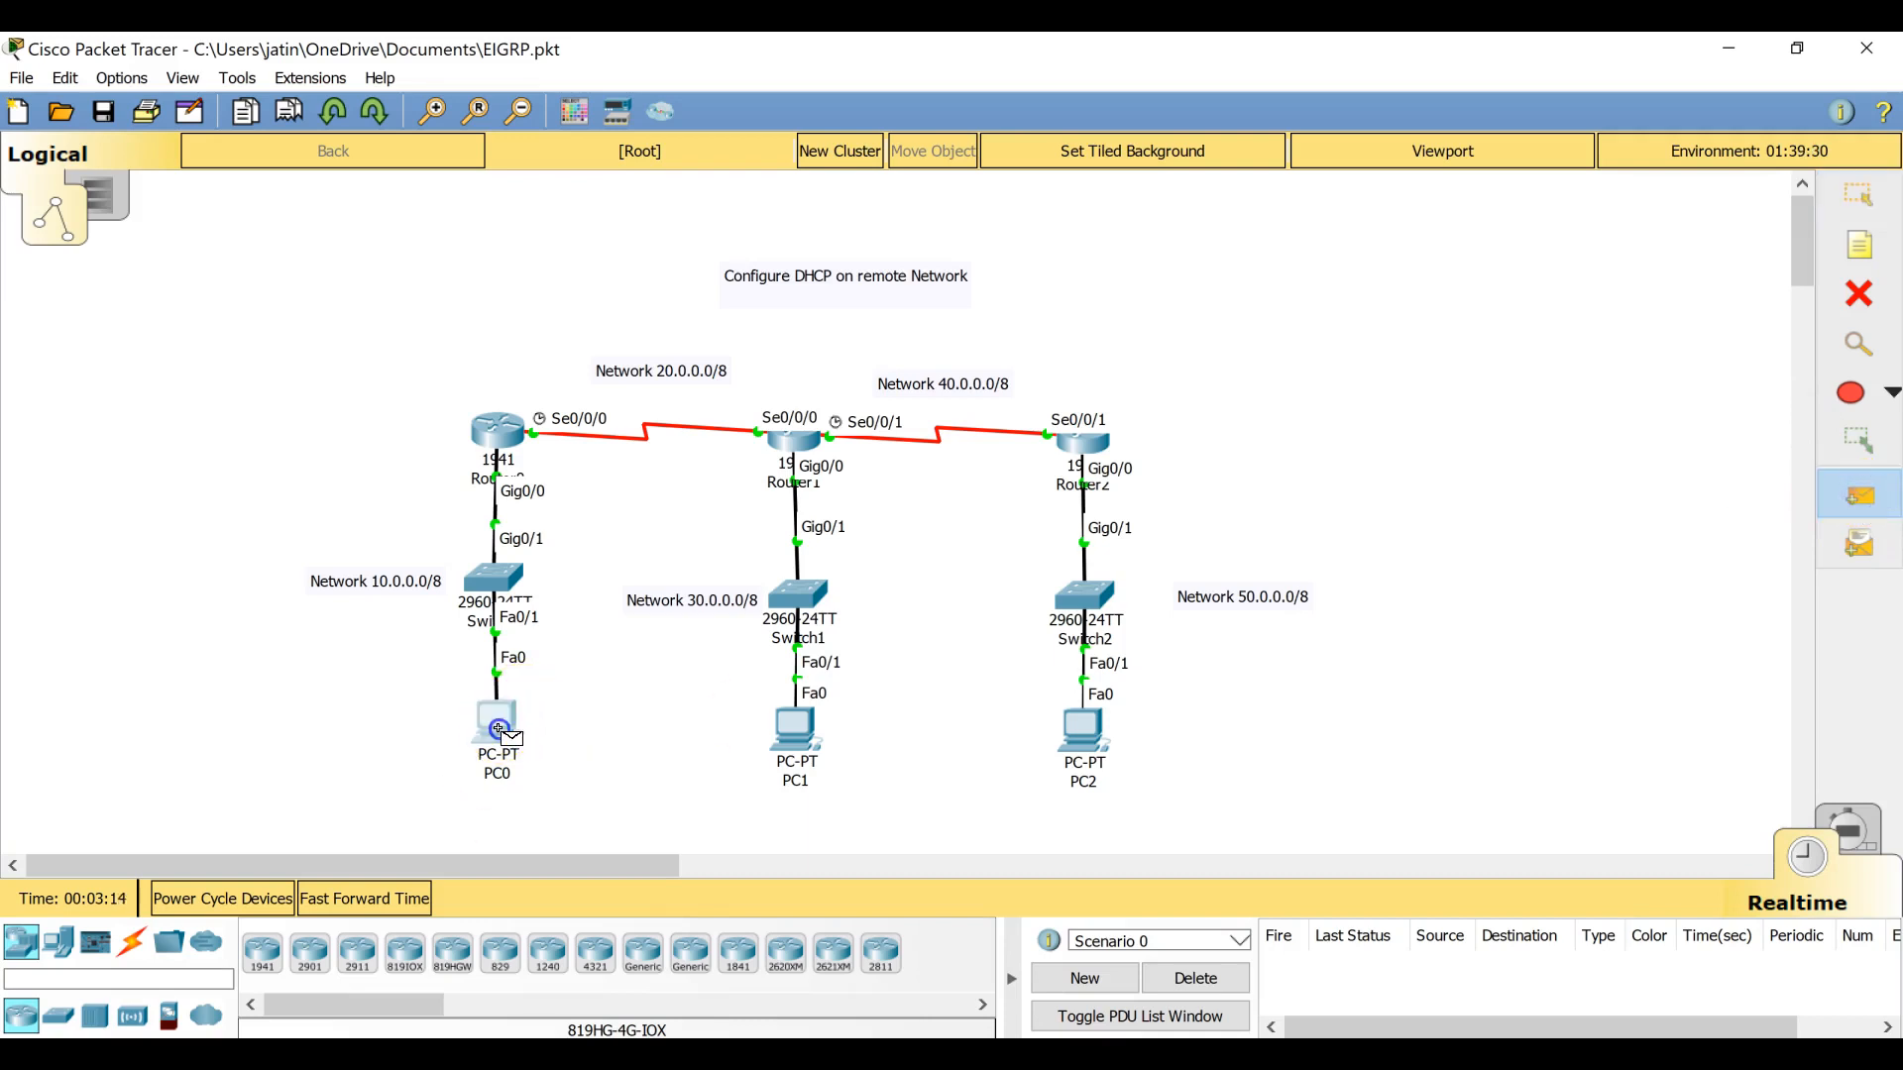
pyautogui.click(1078, 735)
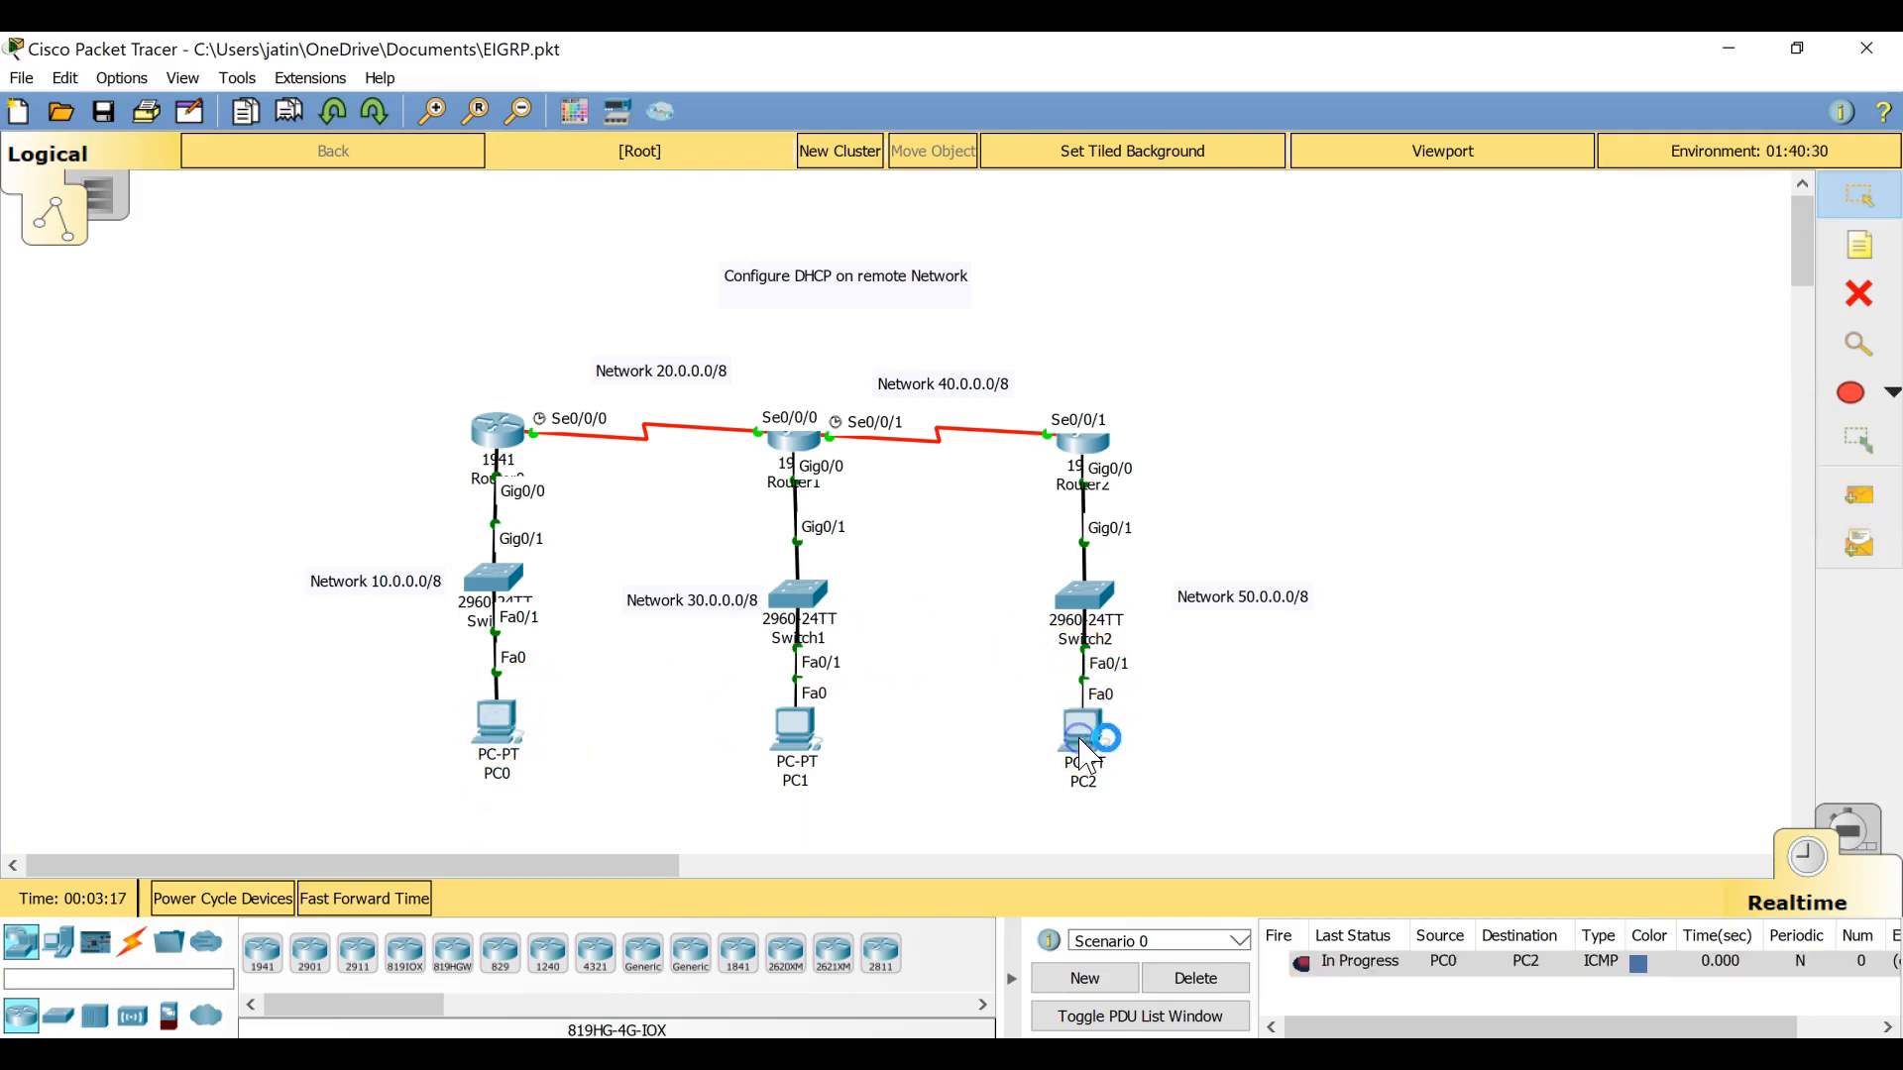
pyautogui.click(1848, 496)
pyautogui.click(496, 718)
pyautogui.click(1080, 731)
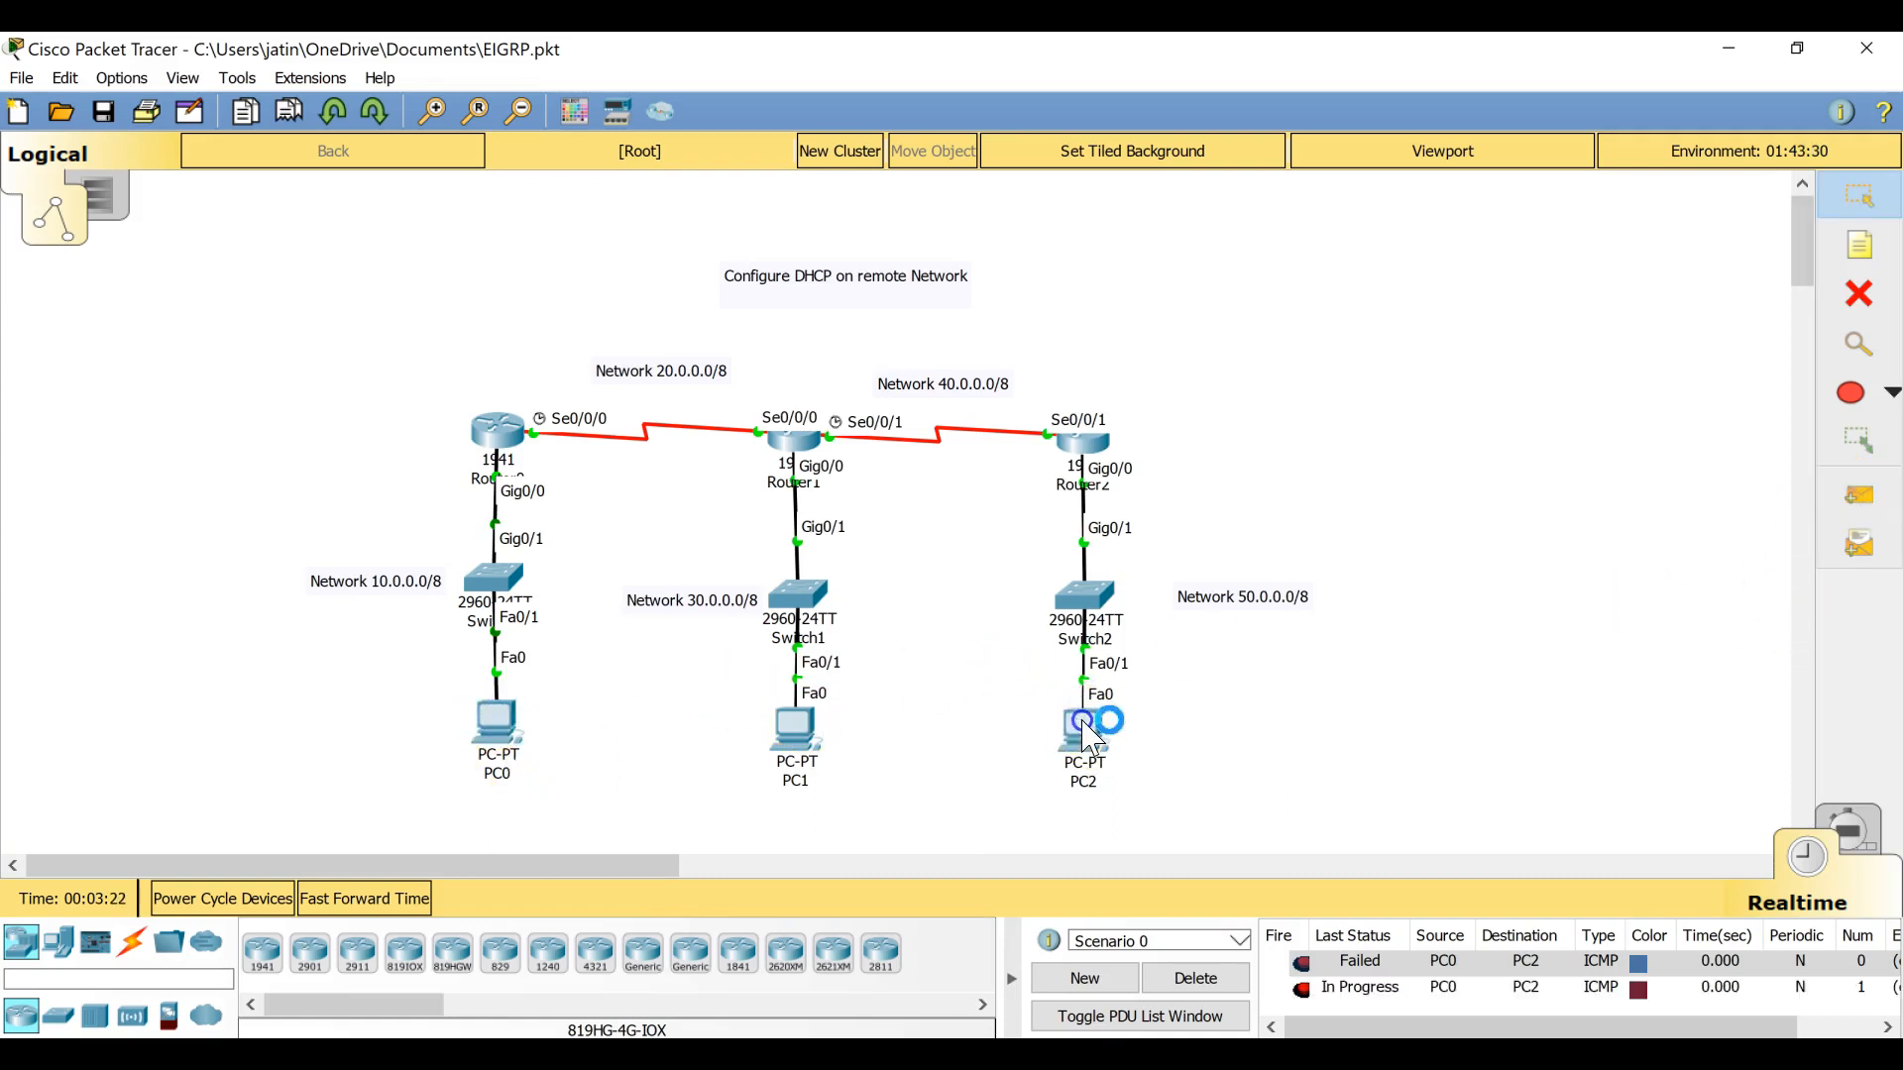
pyautogui.click(1461, 576)
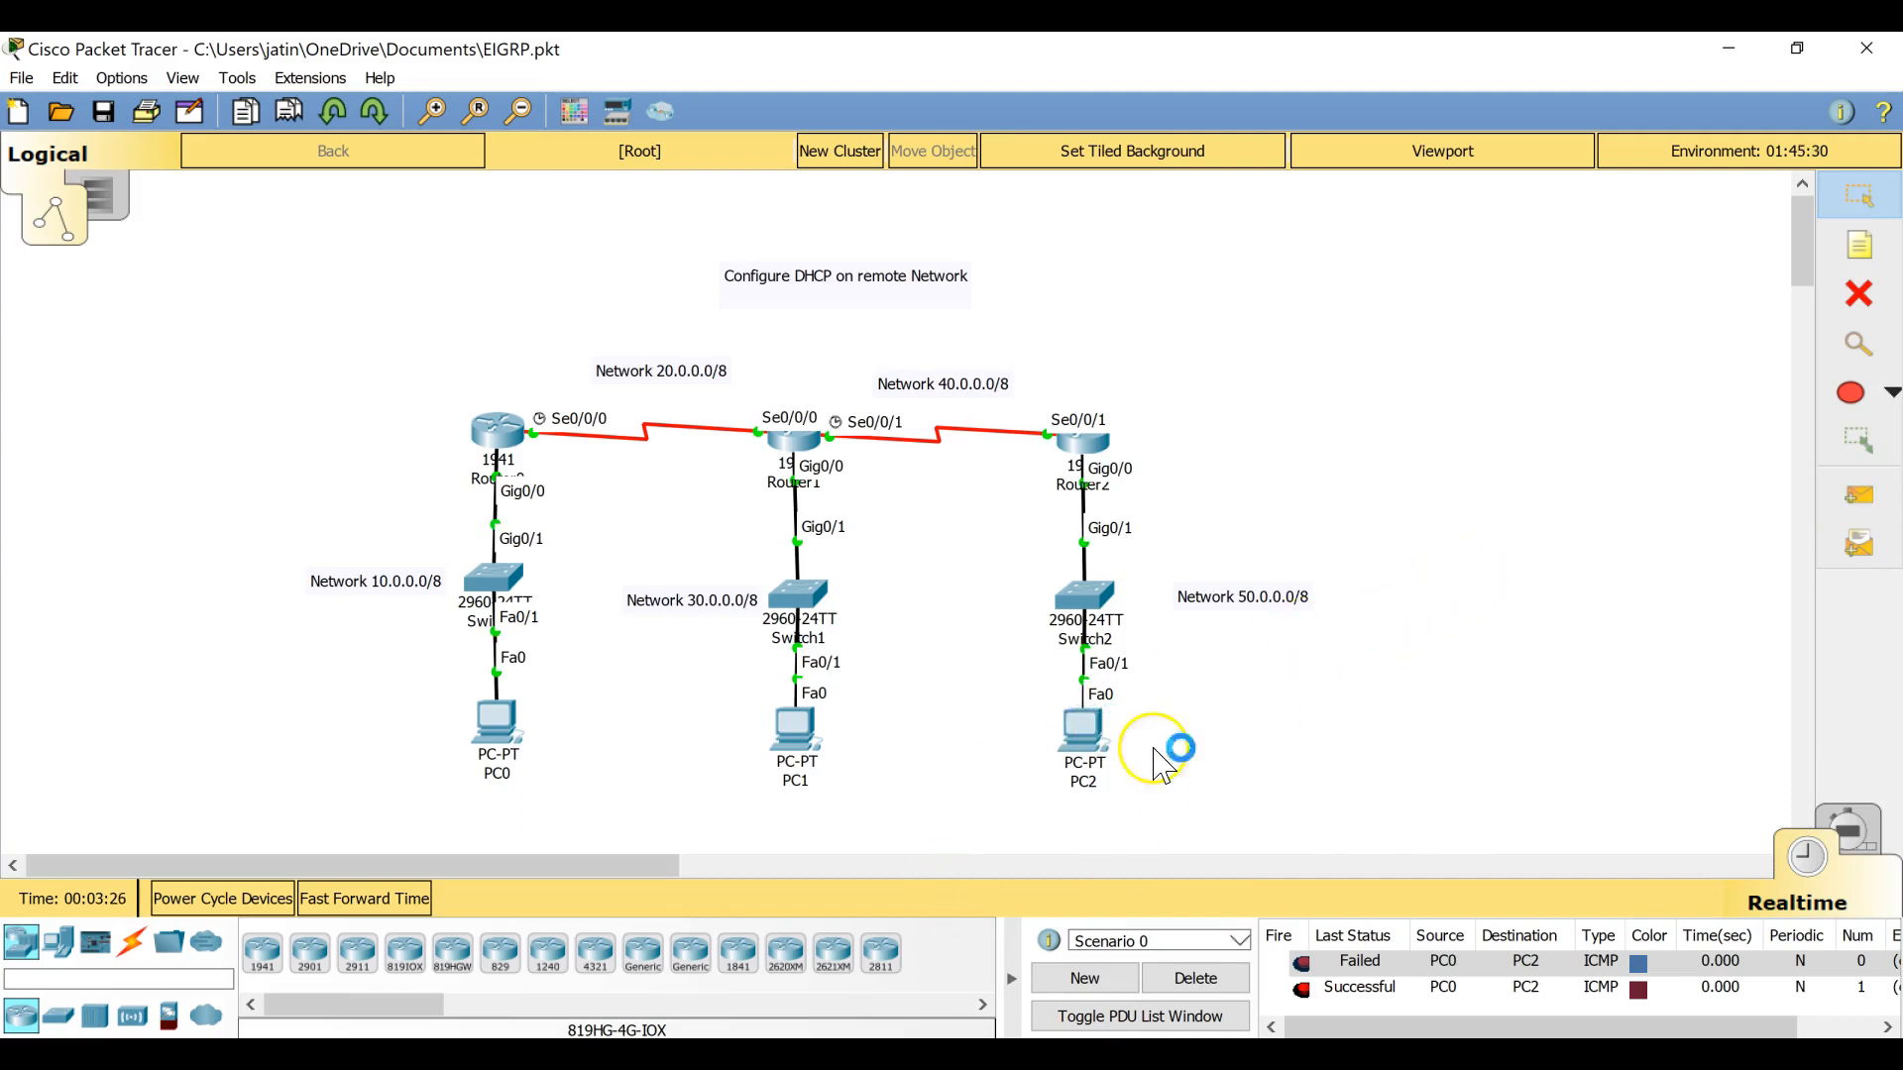
# Step: Delete PC2 from the 50.0.0.0/8 network and return to selection mode
pyautogui.click(1088, 775)
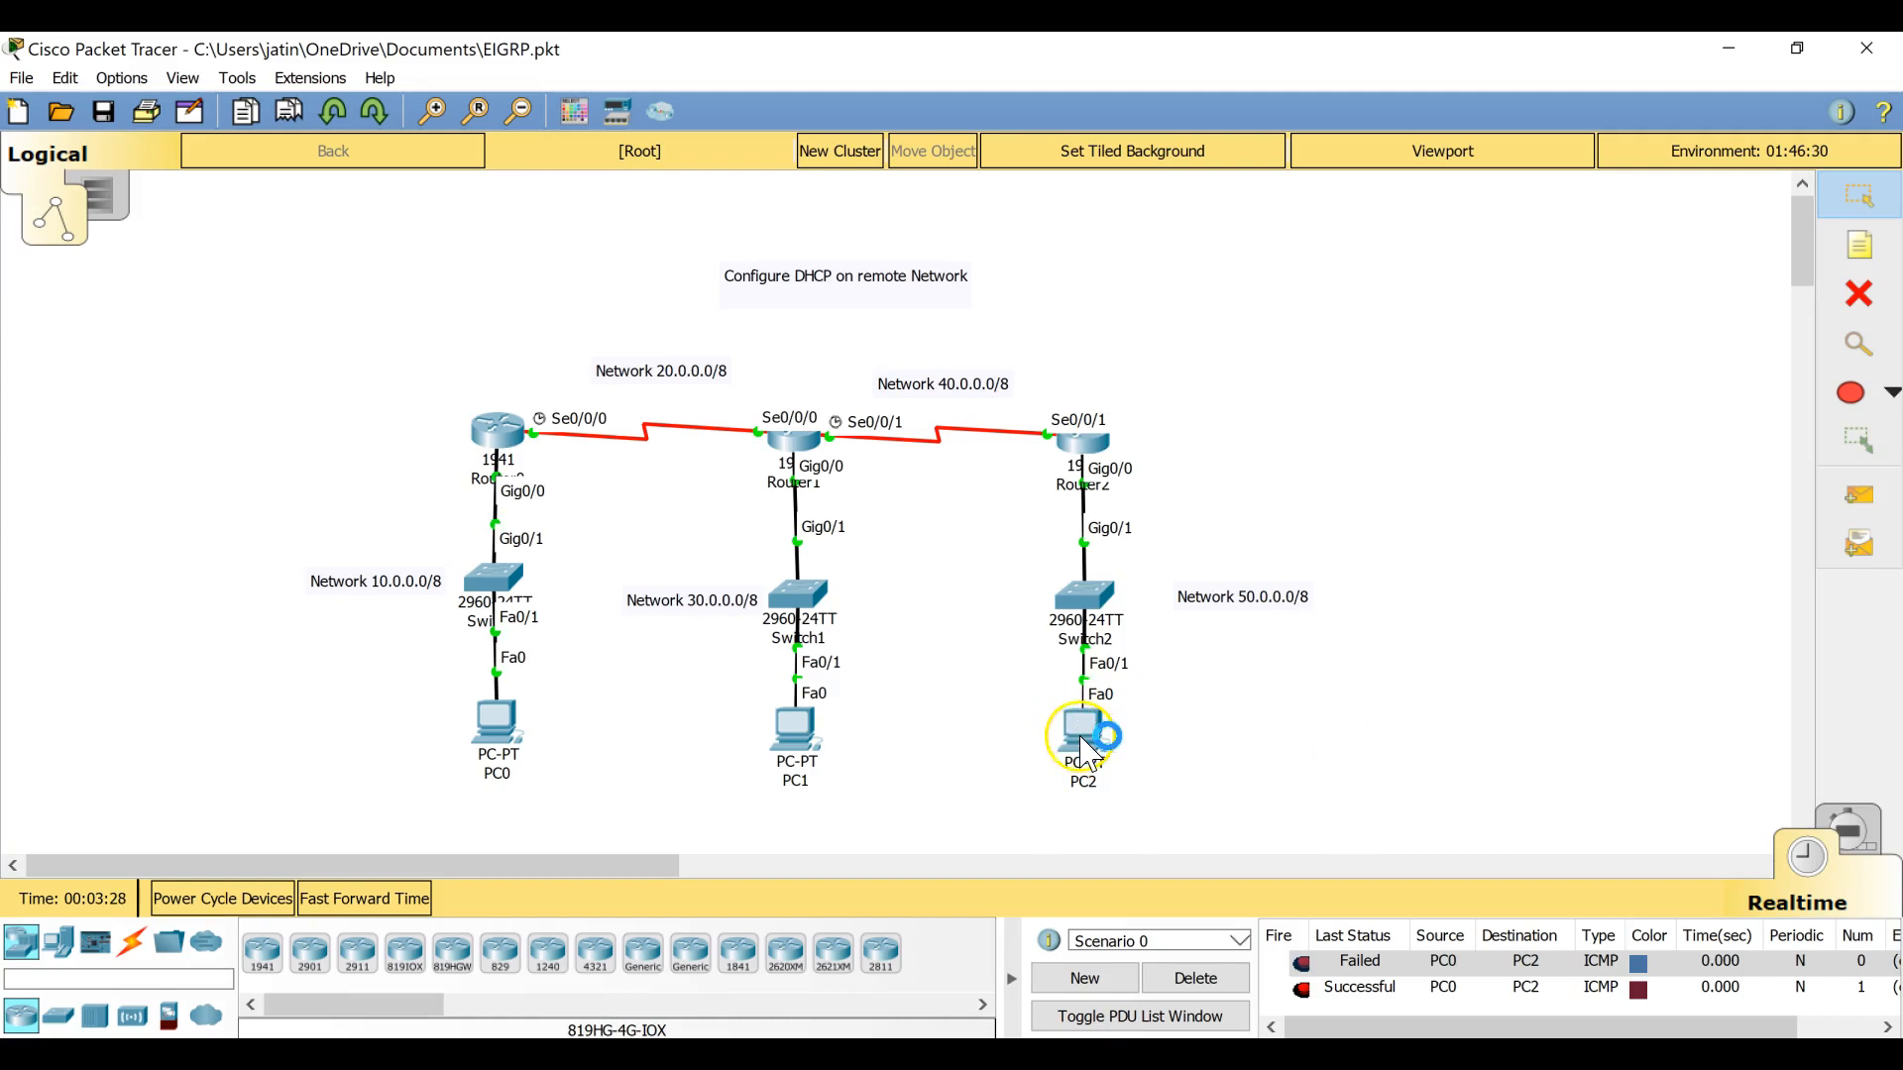
pyautogui.click(1239, 689)
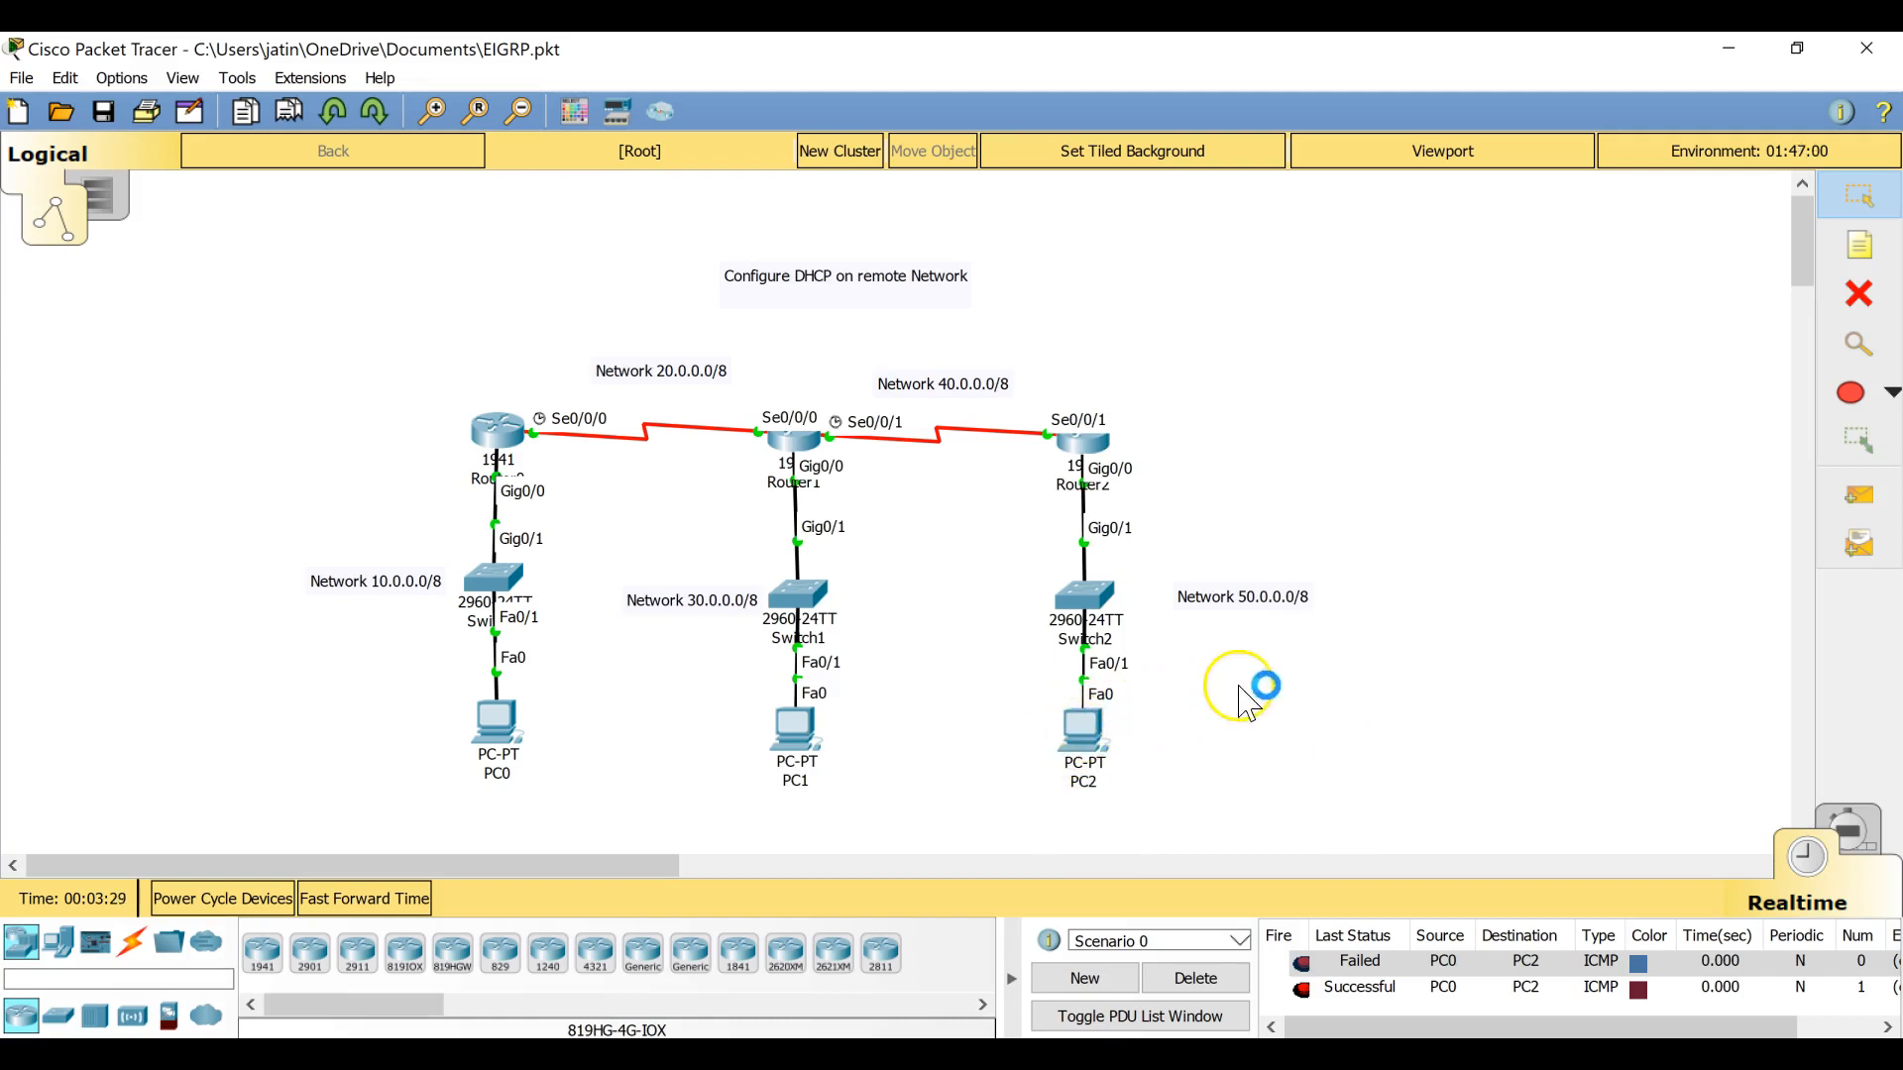
pyautogui.click(1859, 295)
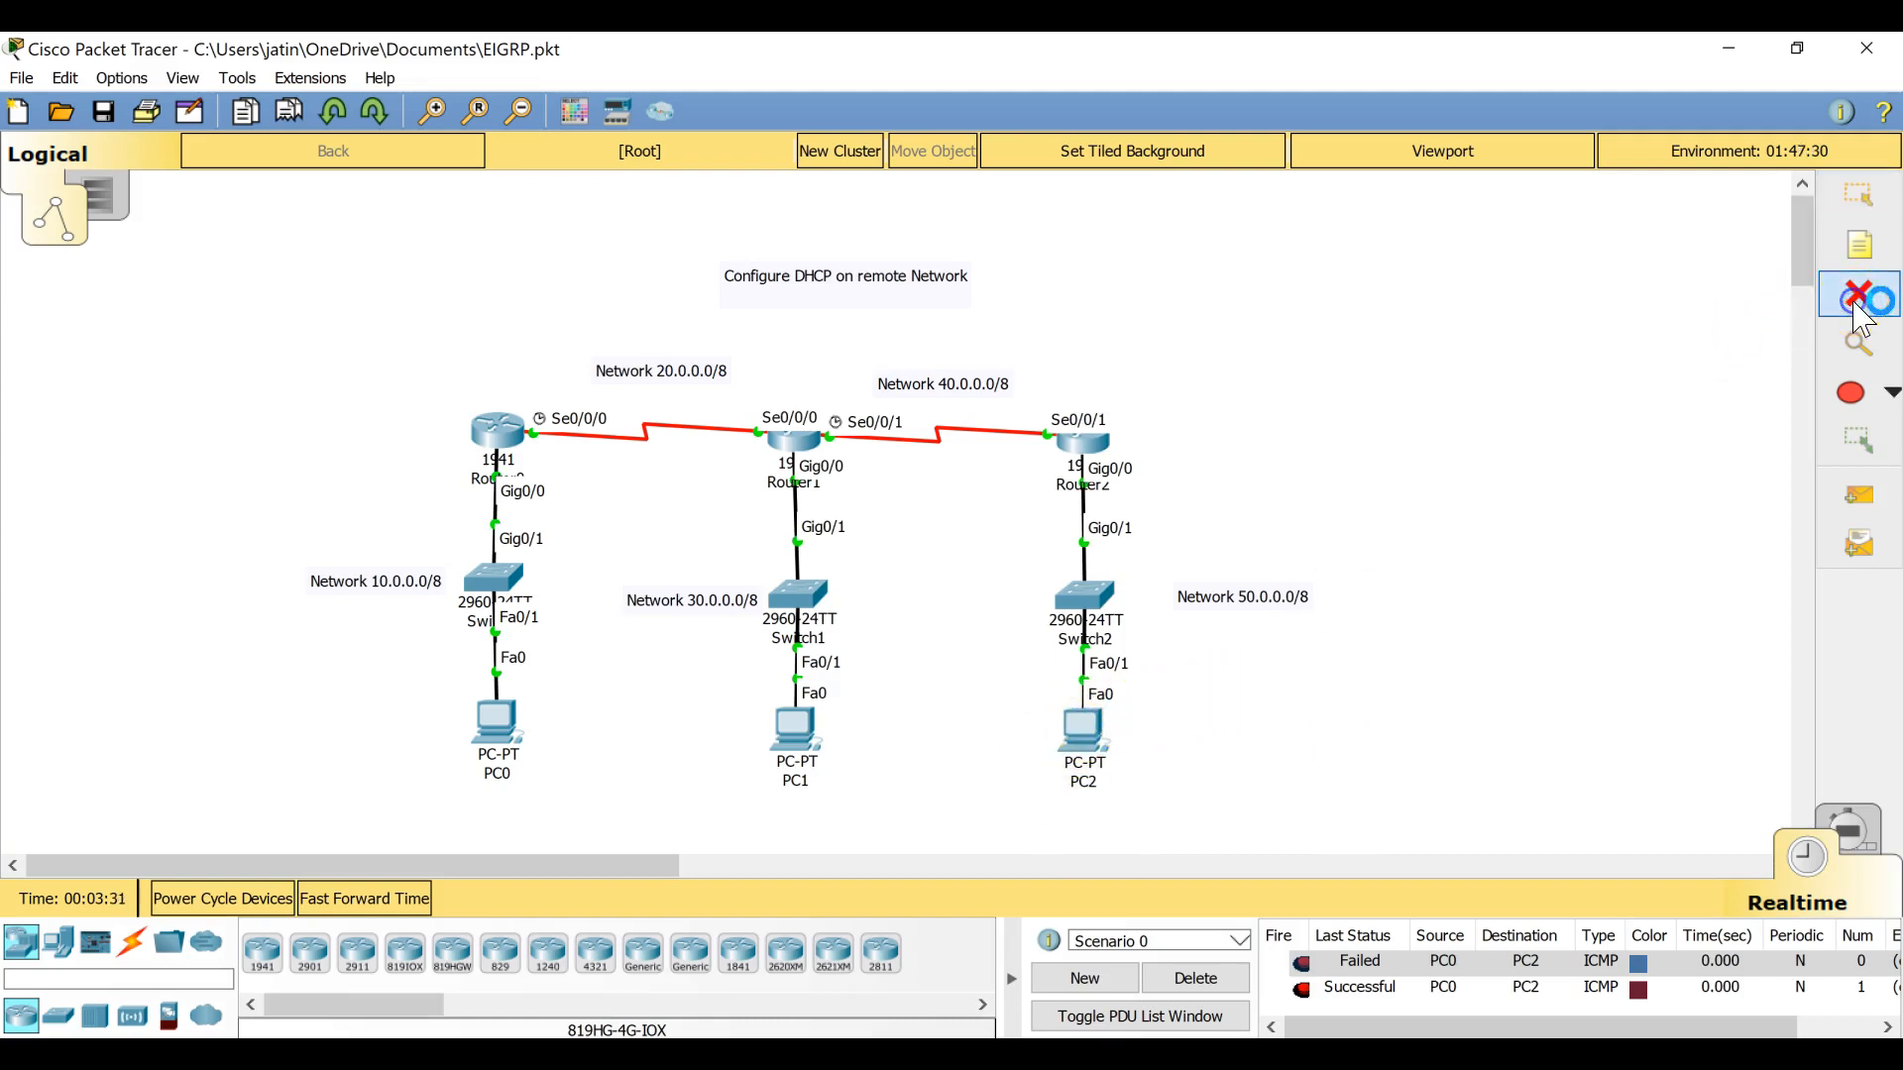
pyautogui.click(1086, 728)
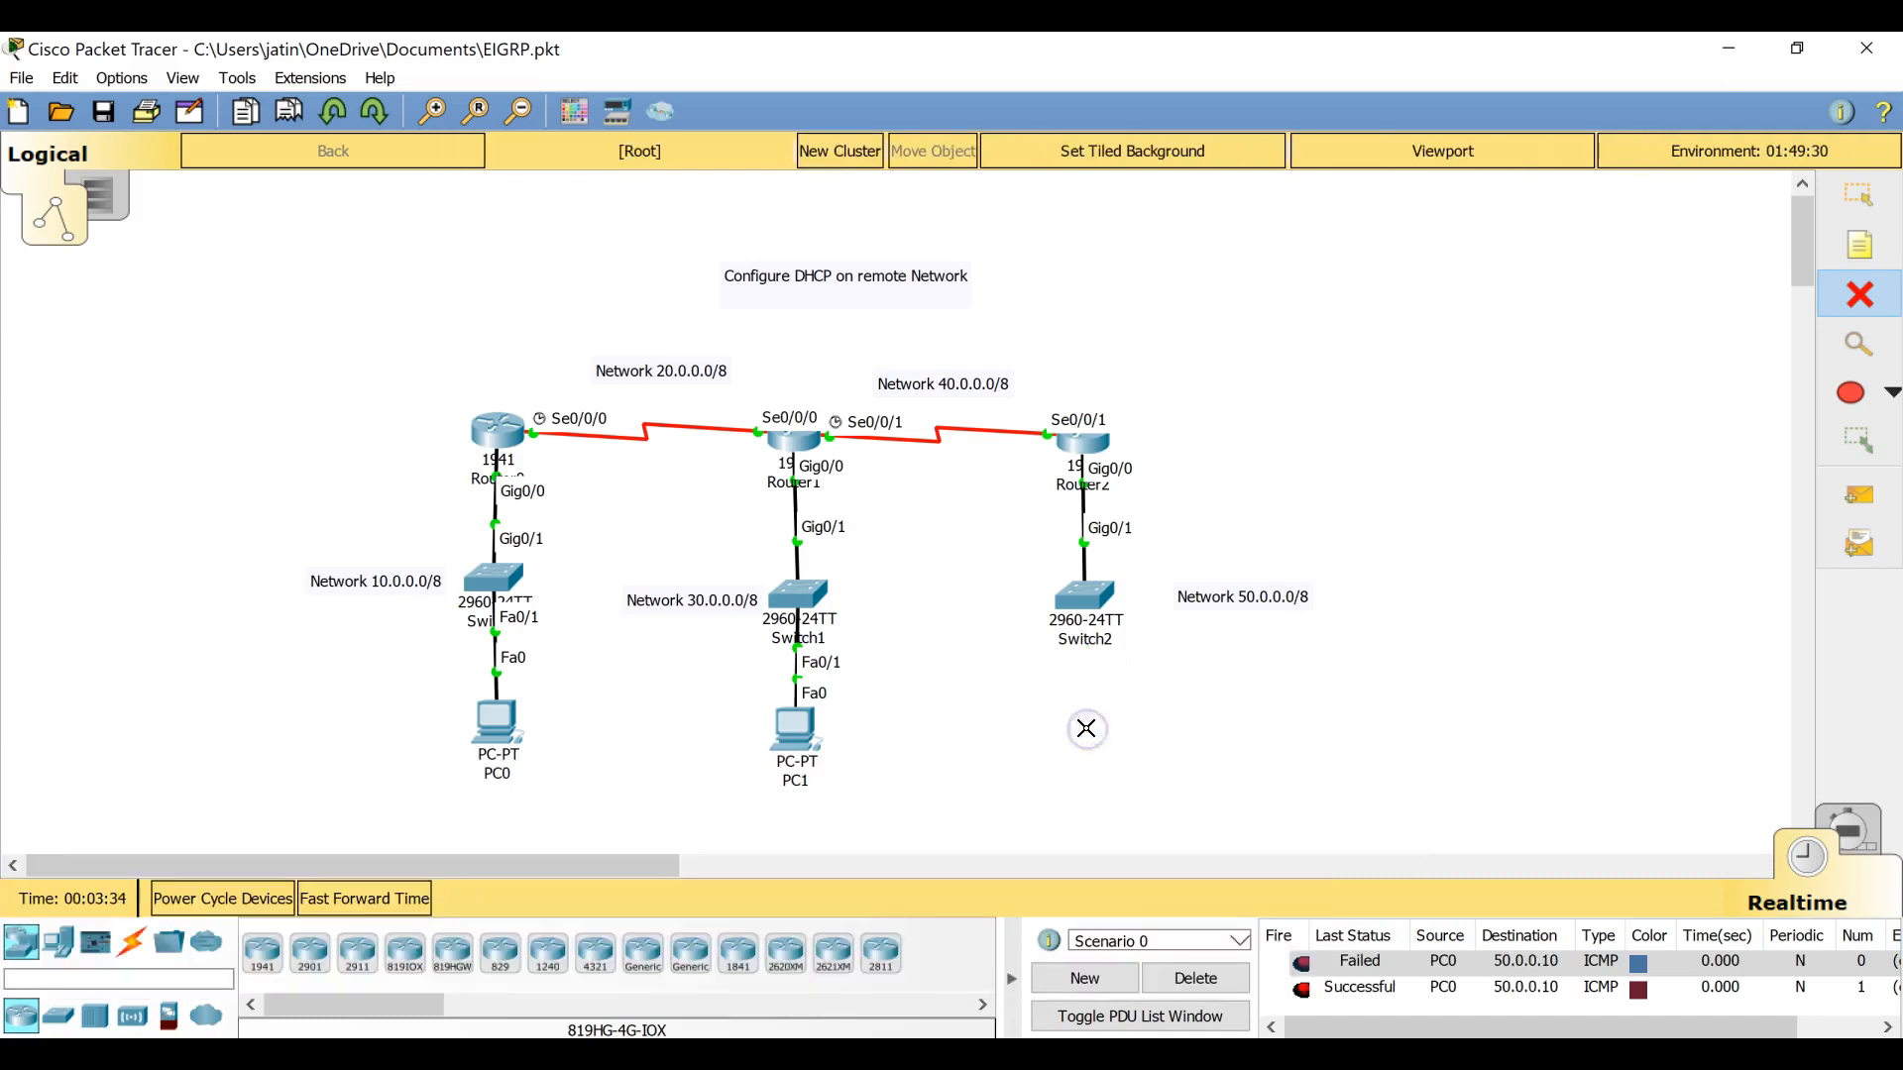
pyautogui.click(1860, 191)
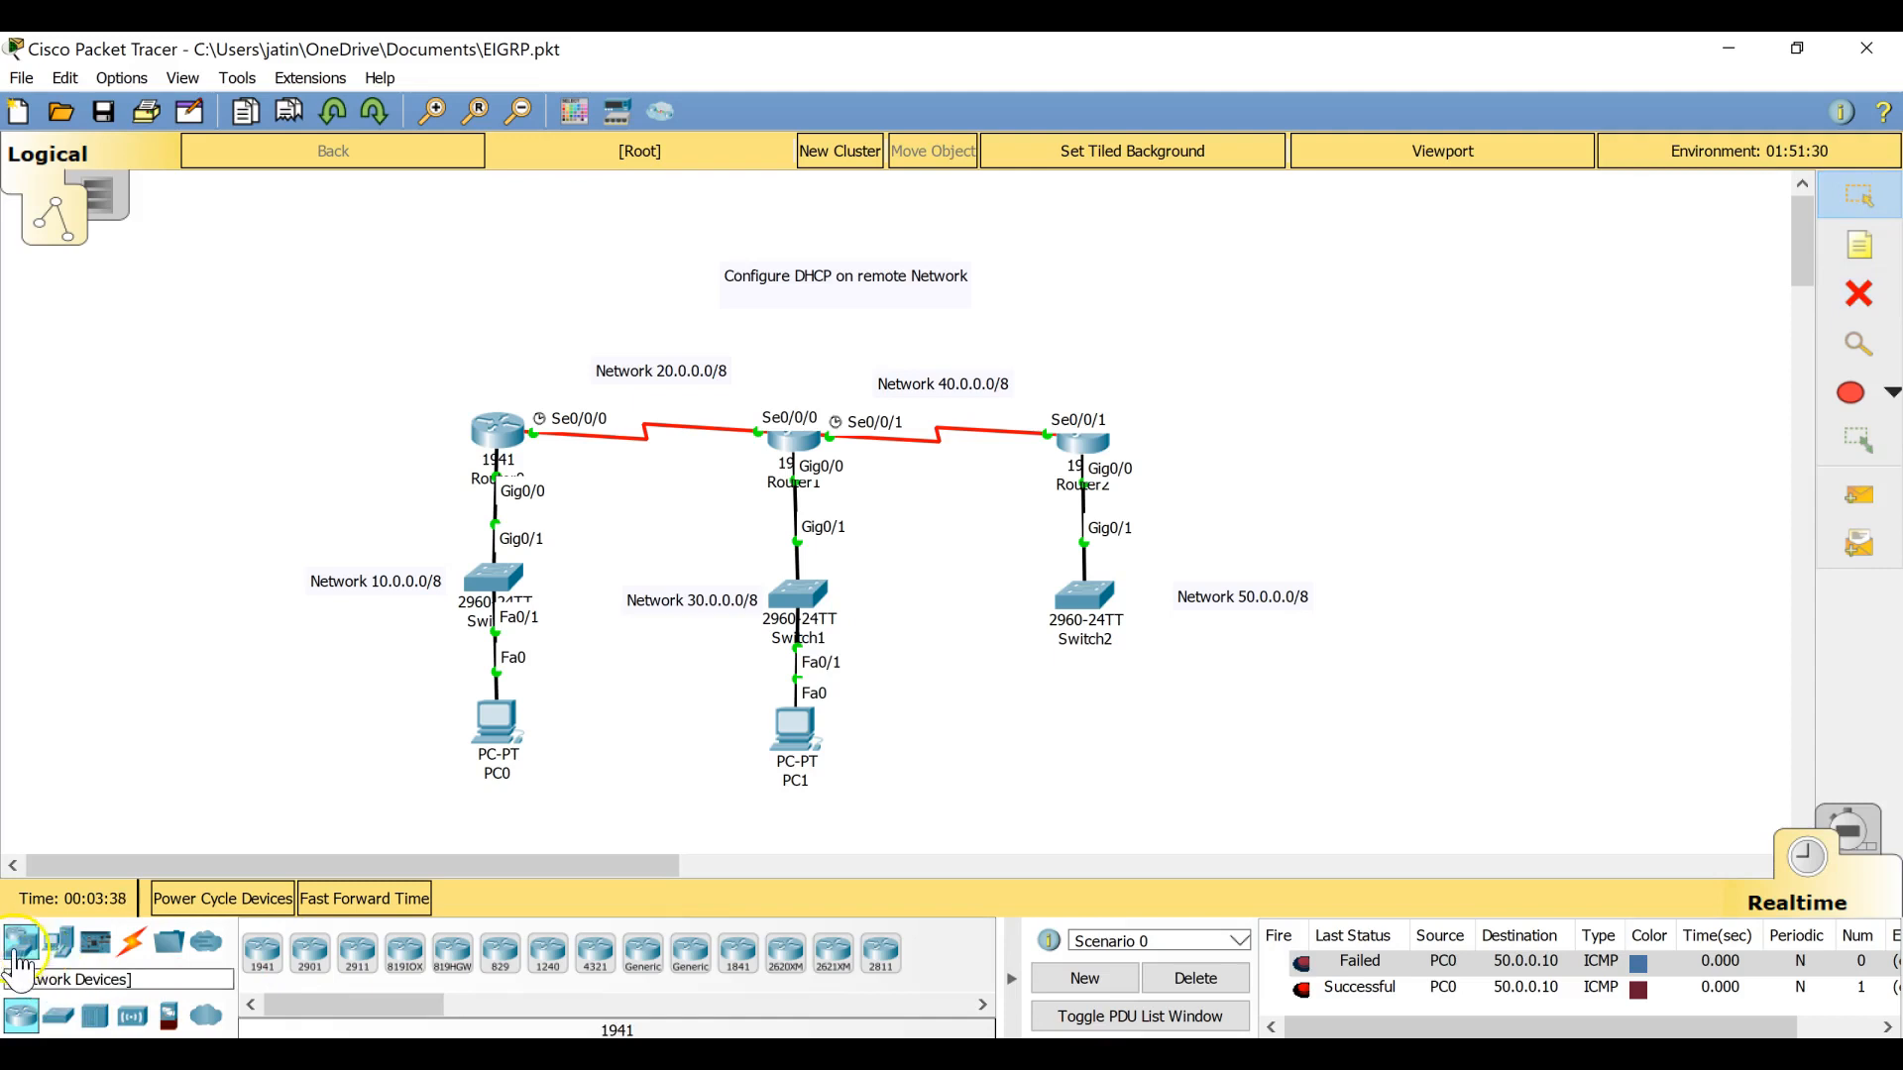
# Step: Add a generic server below Switch2 and cable its FastEthernet0 to Switch2's FastEthernet0/2 with copper straight-through
pyautogui.click(58, 946)
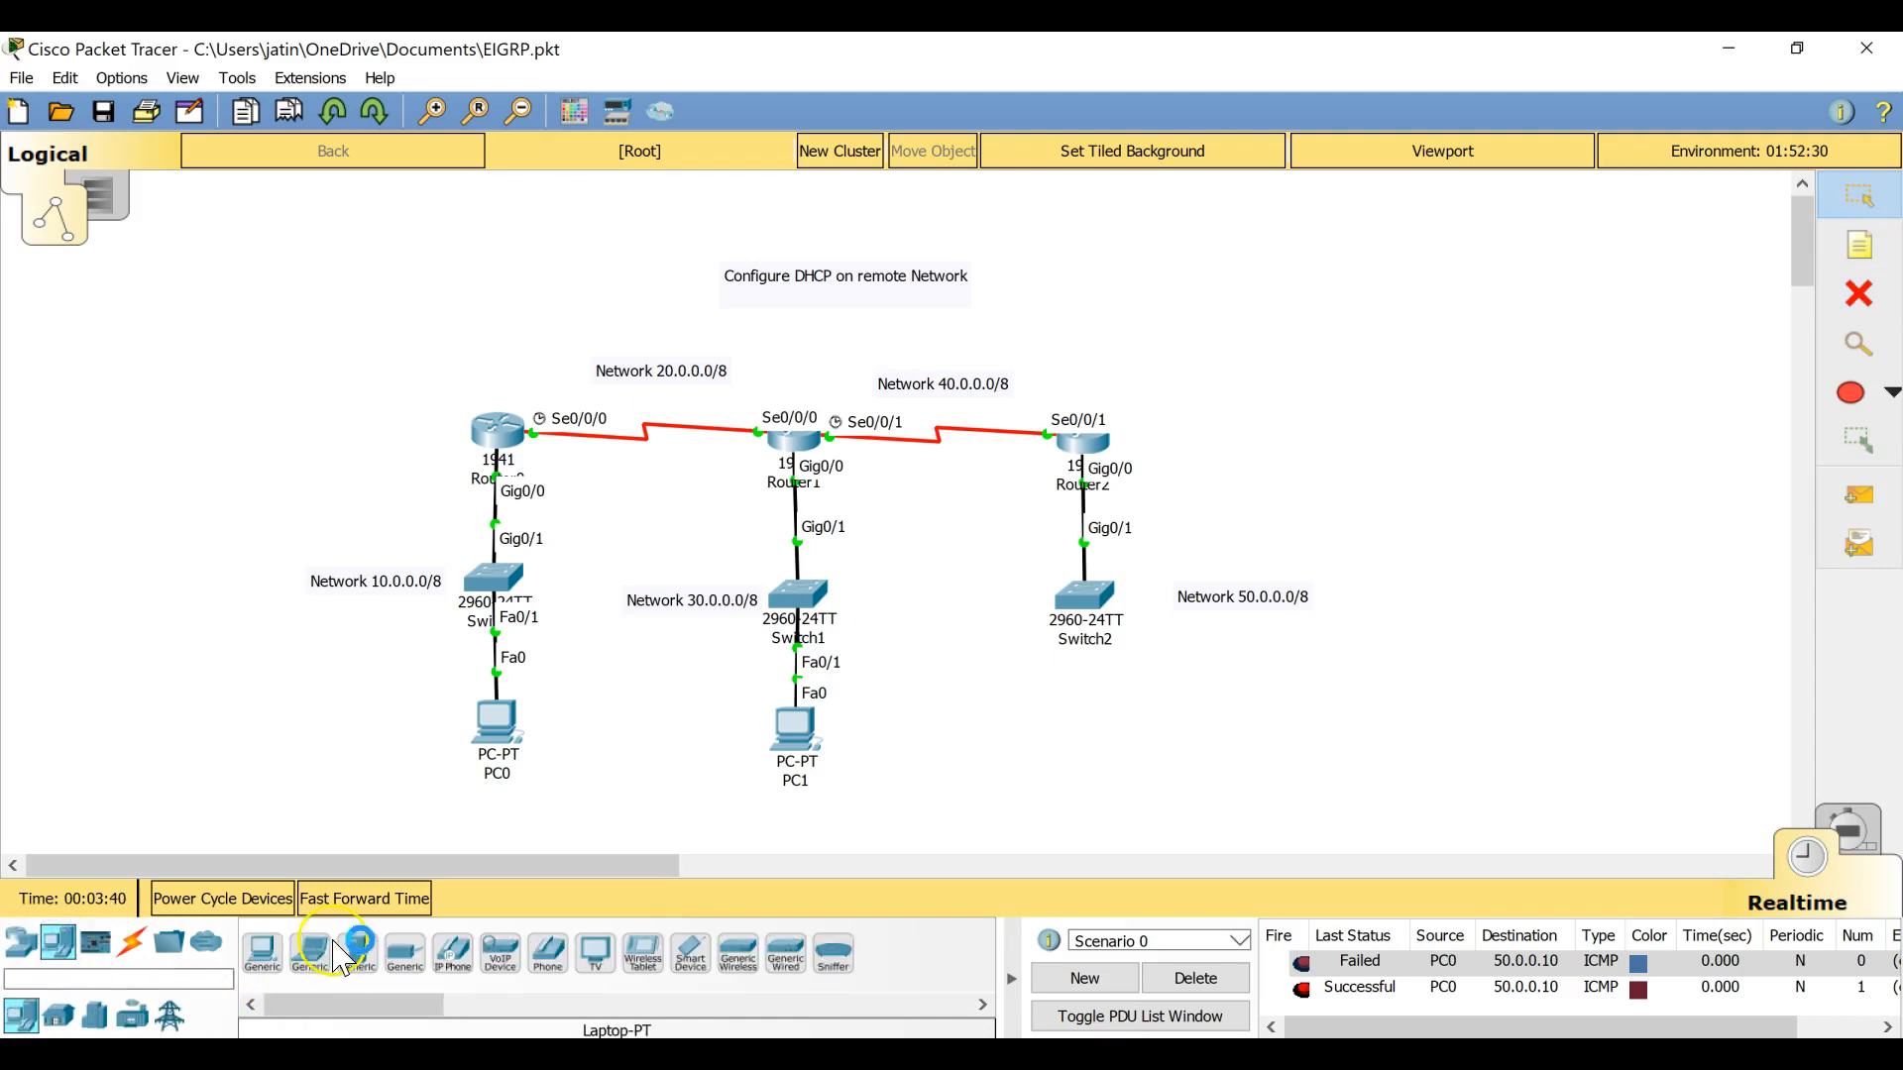
pyautogui.moveTo(357, 957); pyautogui.dragTo(1098, 733)
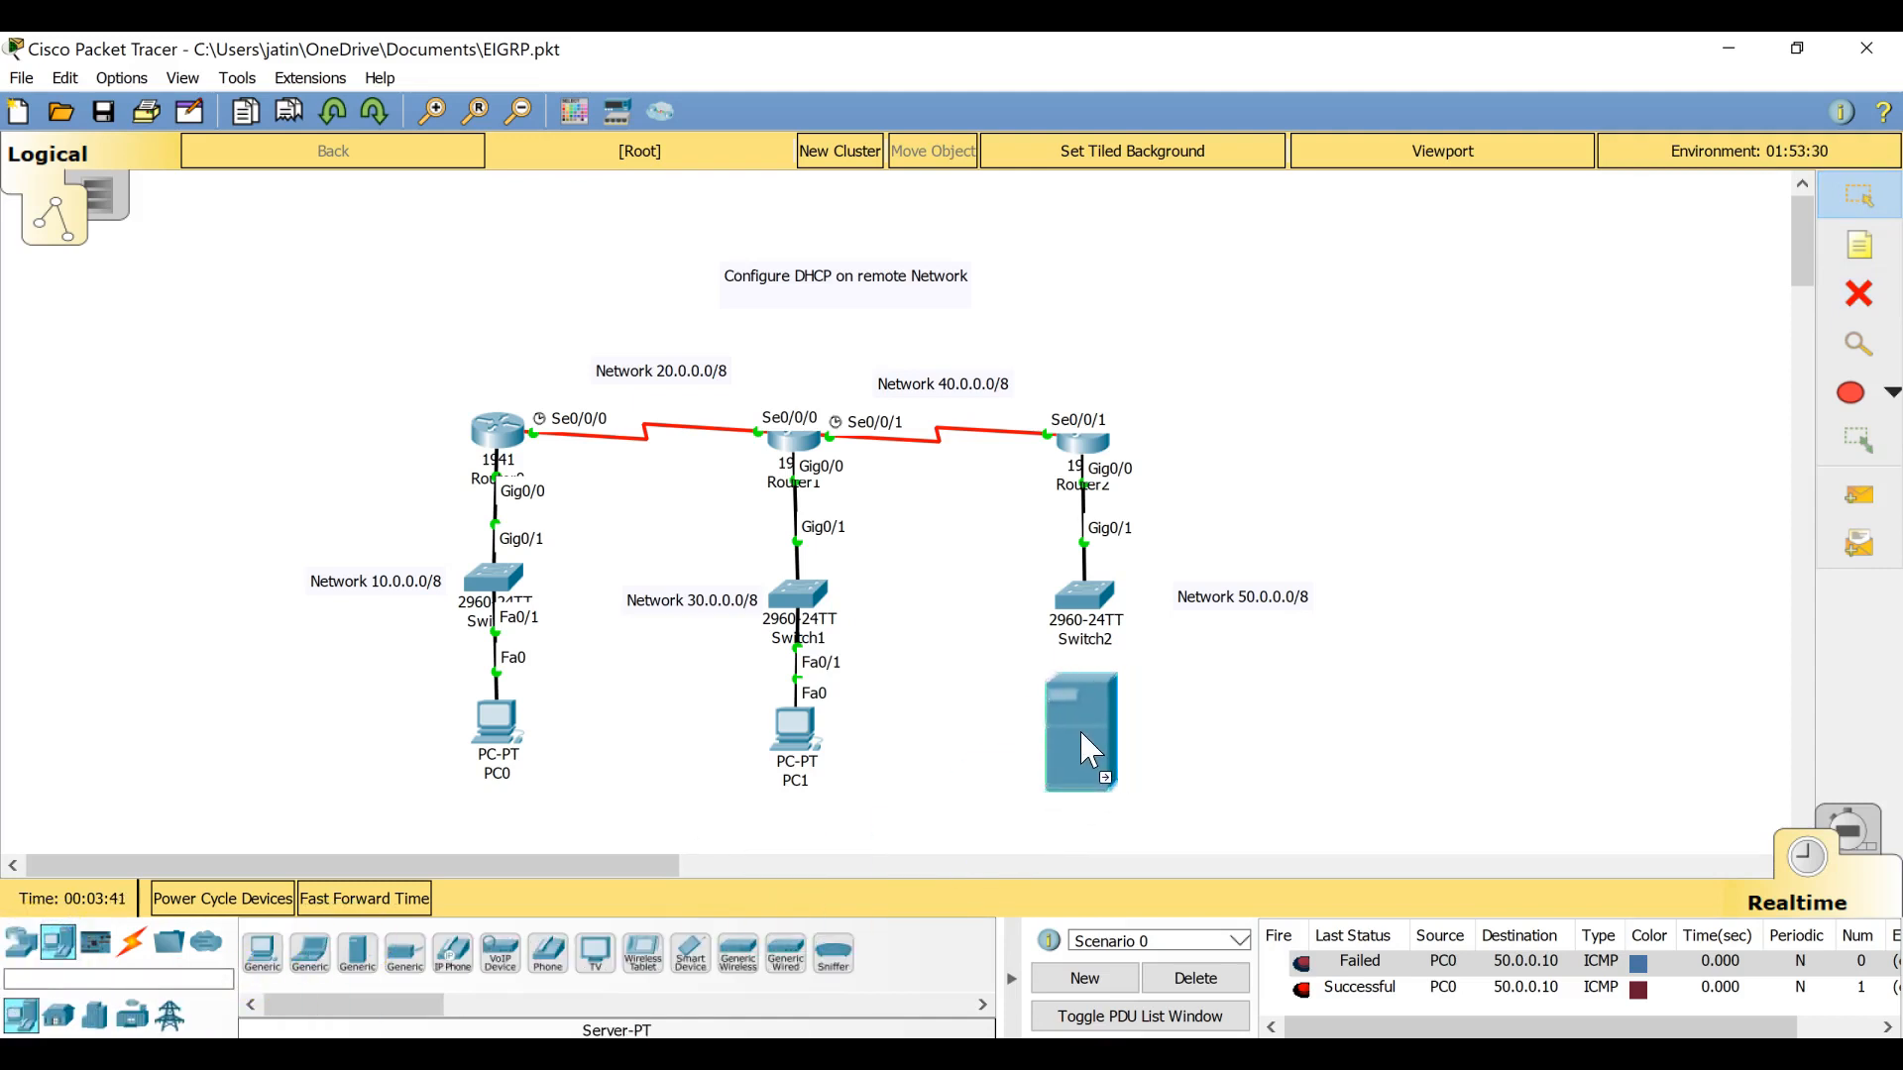
pyautogui.click(137, 946)
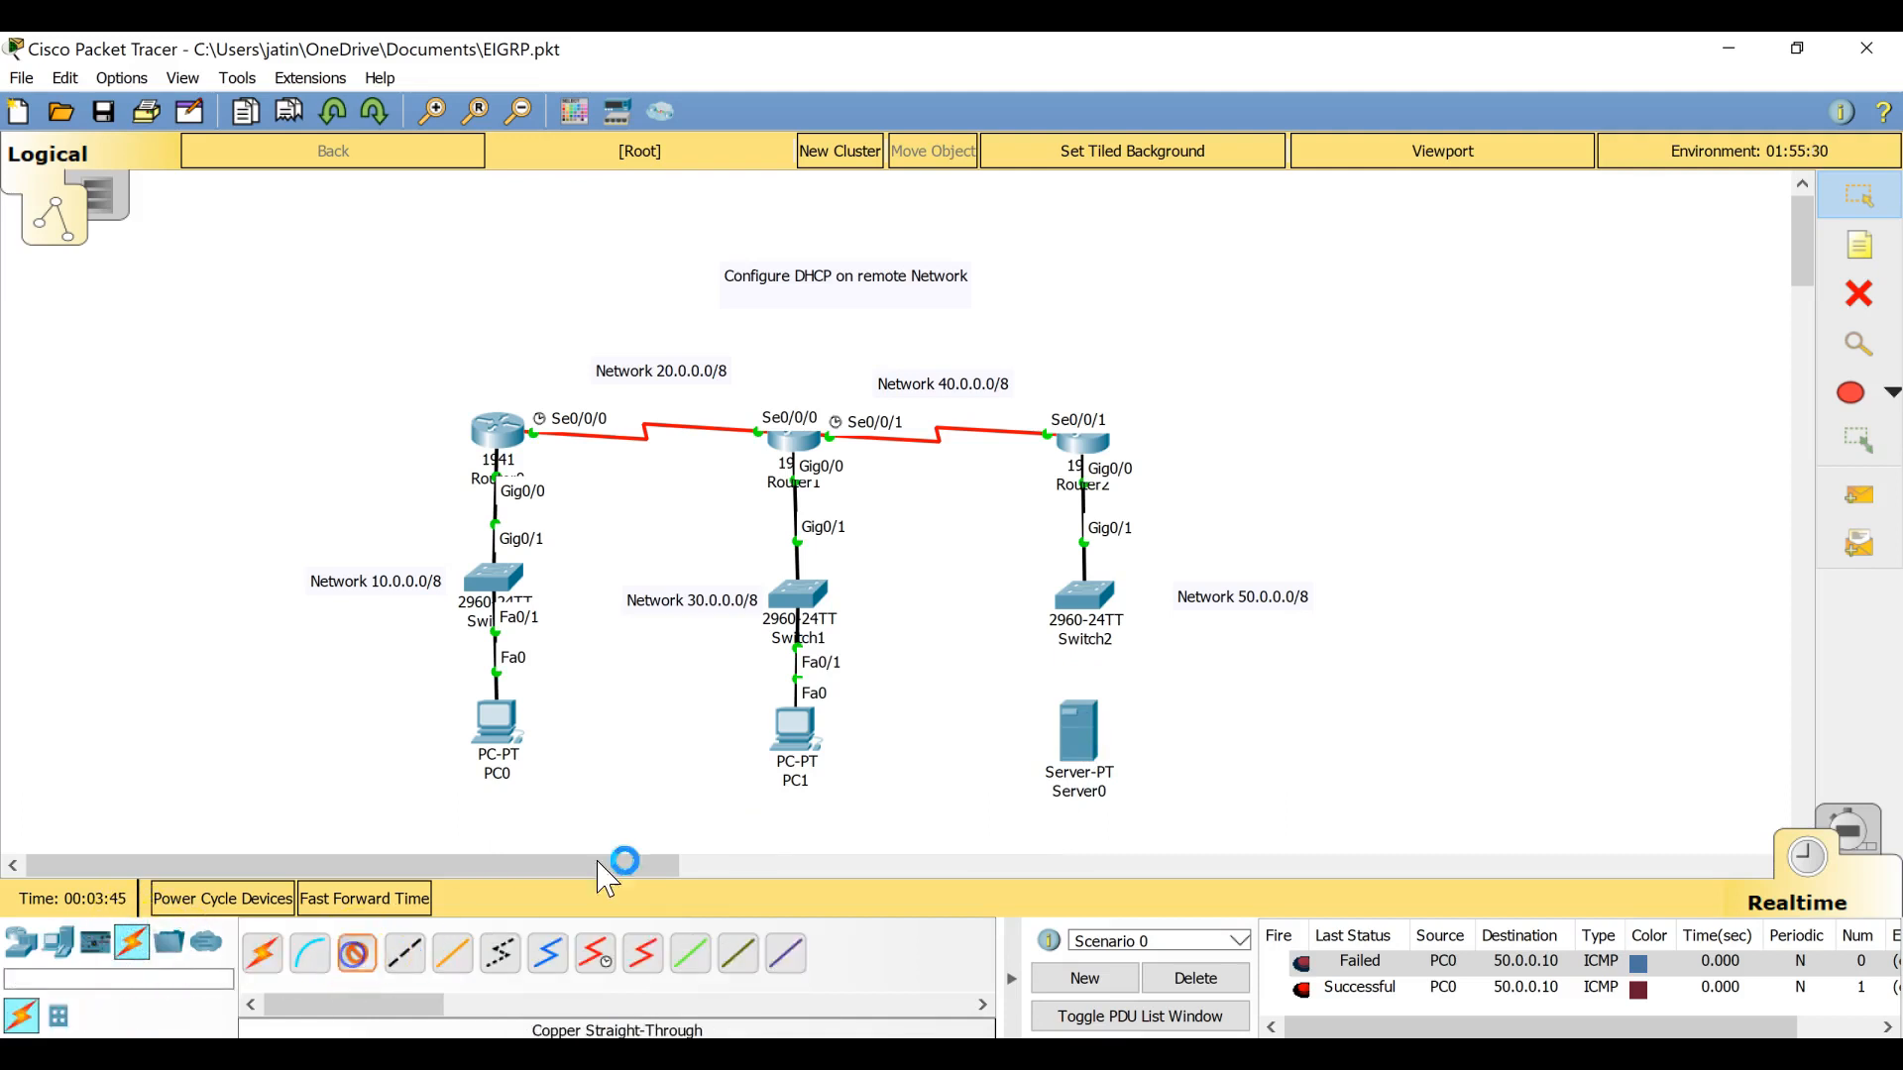
pyautogui.click(1082, 753)
pyautogui.click(1138, 768)
pyautogui.click(1087, 600)
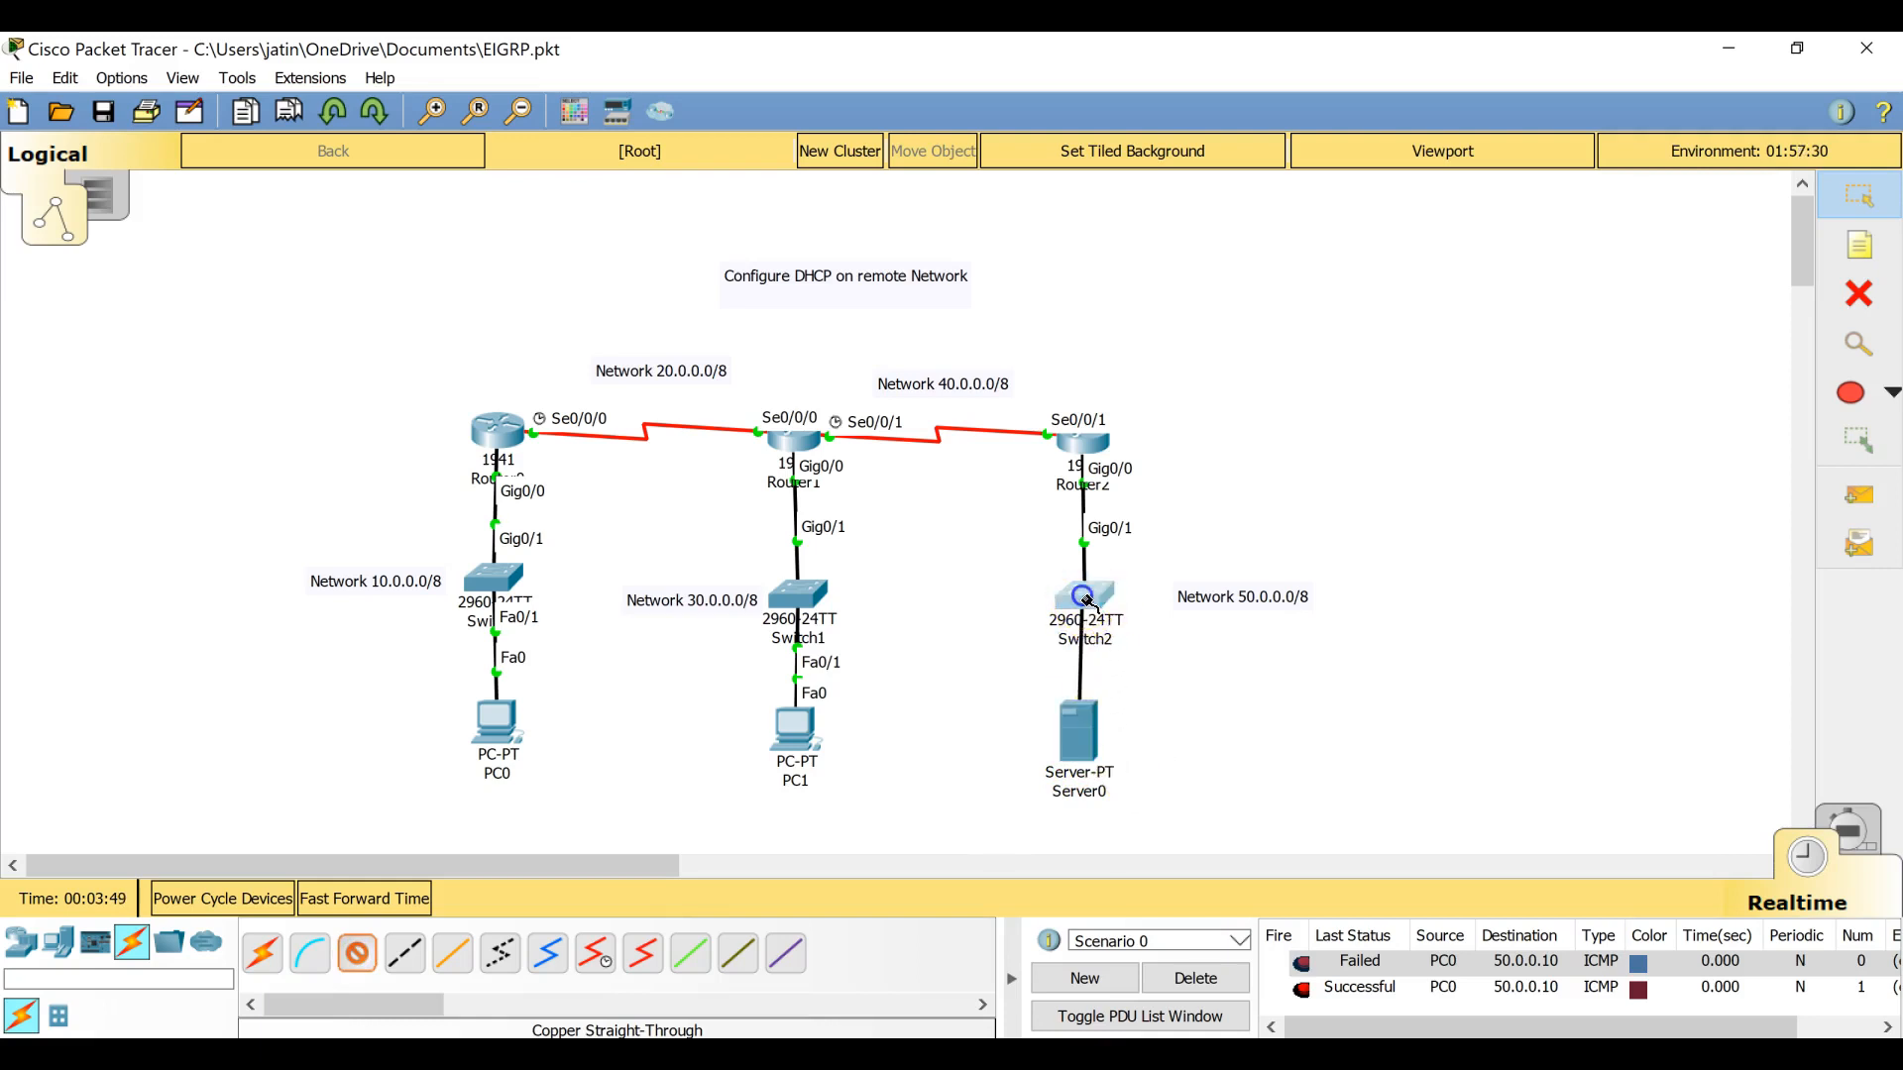
pyautogui.click(1176, 102)
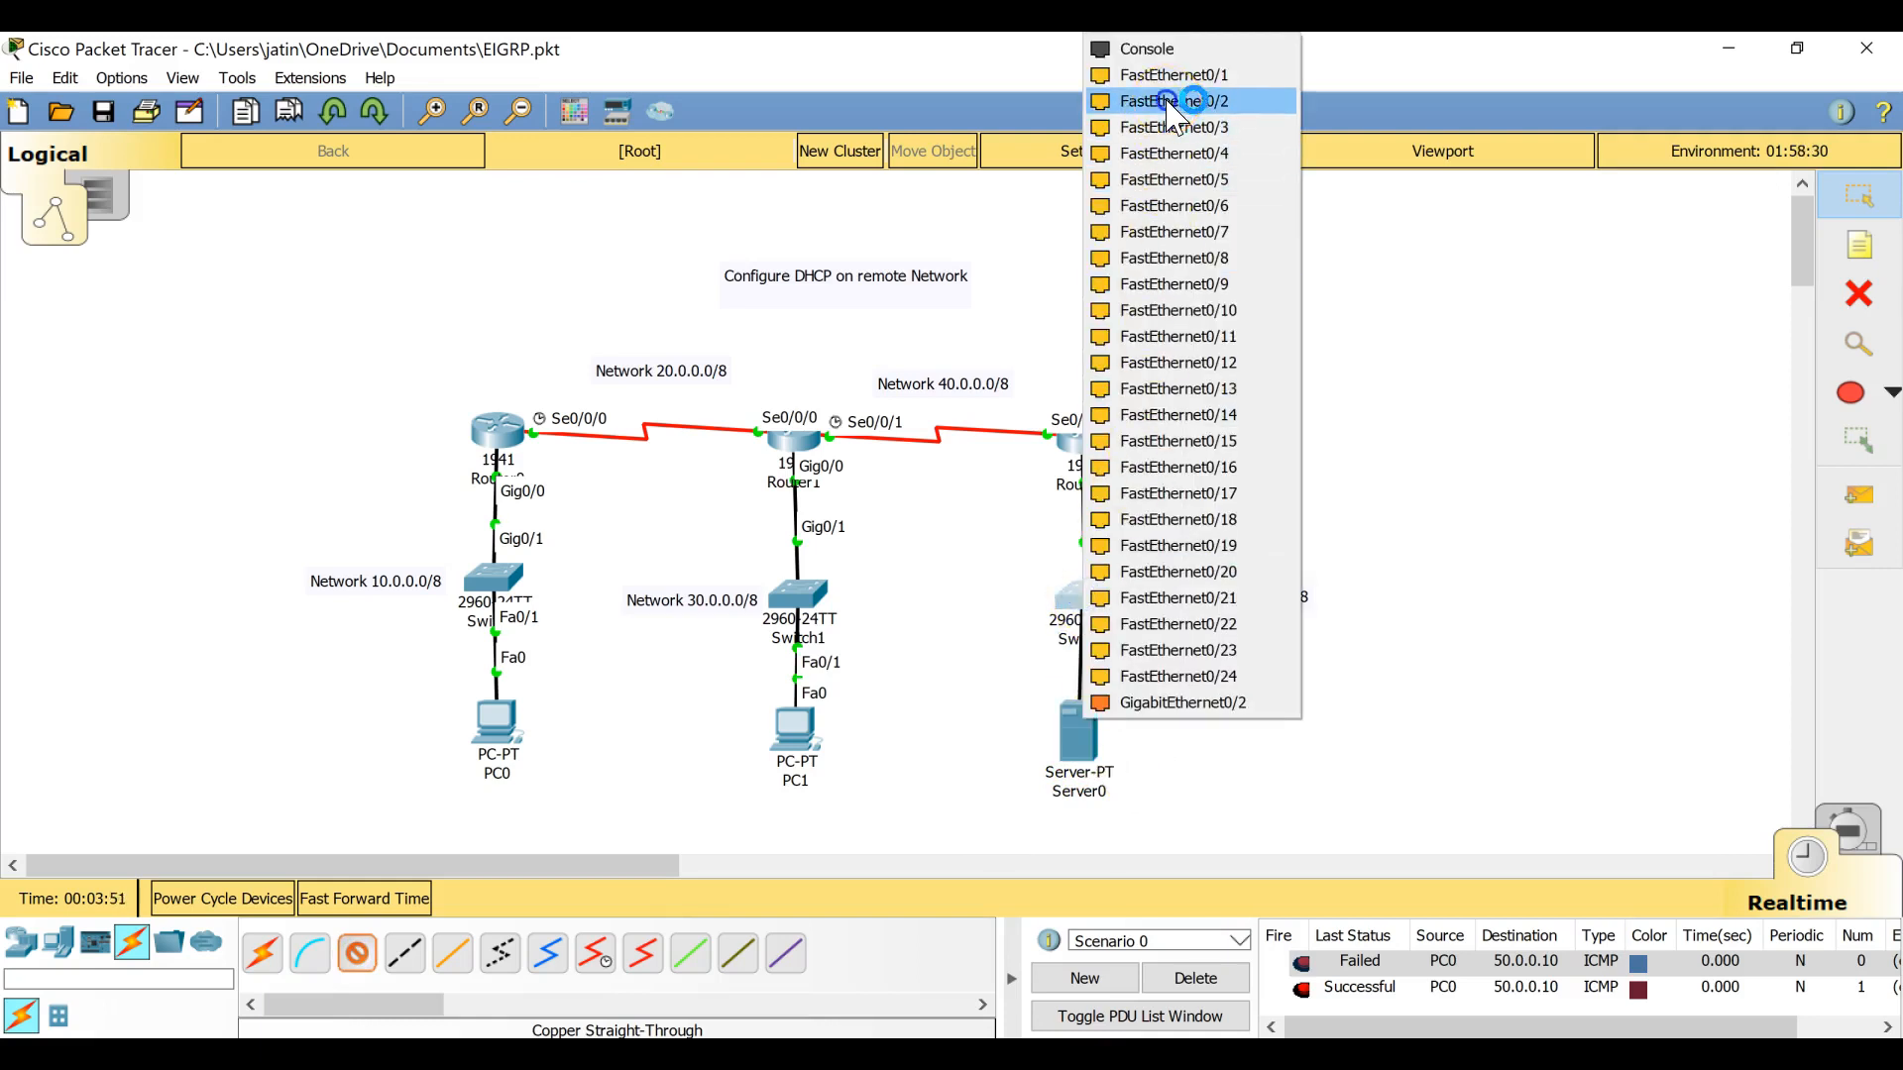
# Step: Give Server0 the static IP address 50.0.0.10, subnet mask 255.0.0.0 and default gateway 50.0.0.1
pyautogui.click(1087, 748)
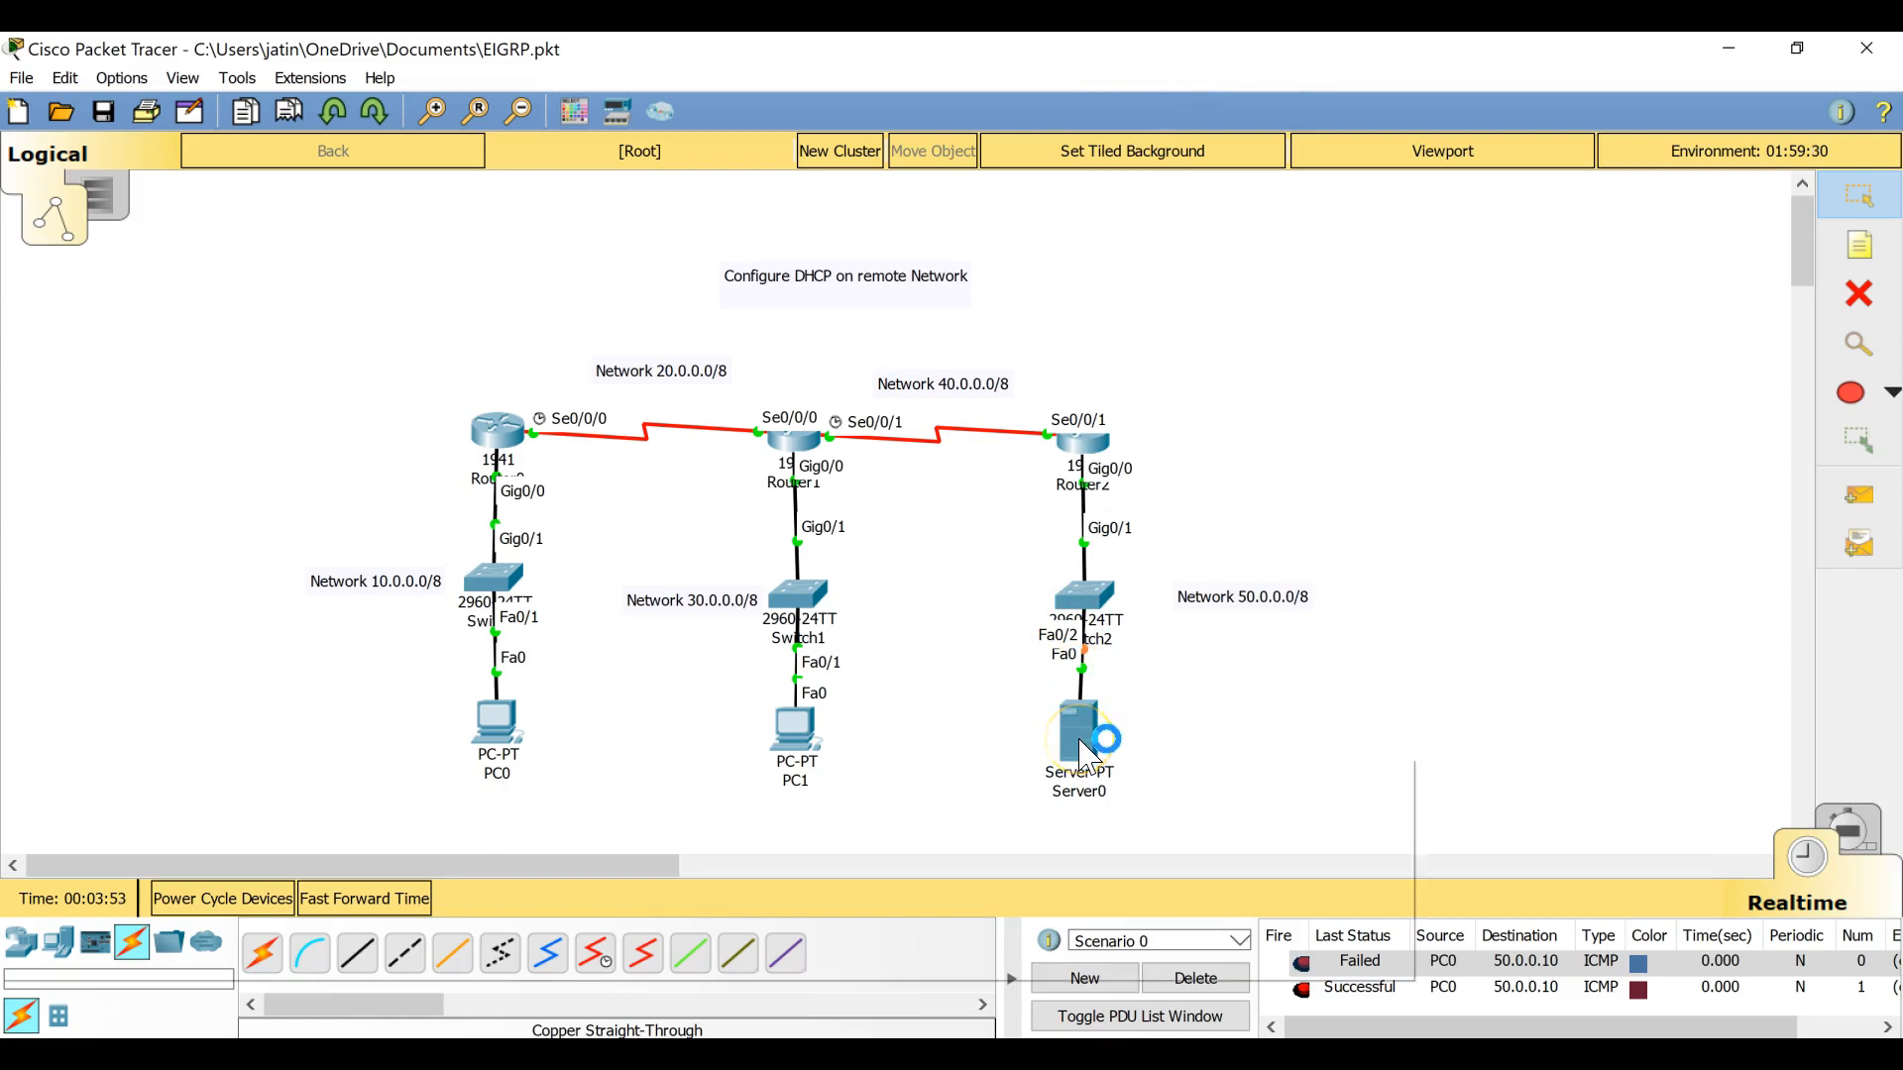
pyautogui.click(1089, 758)
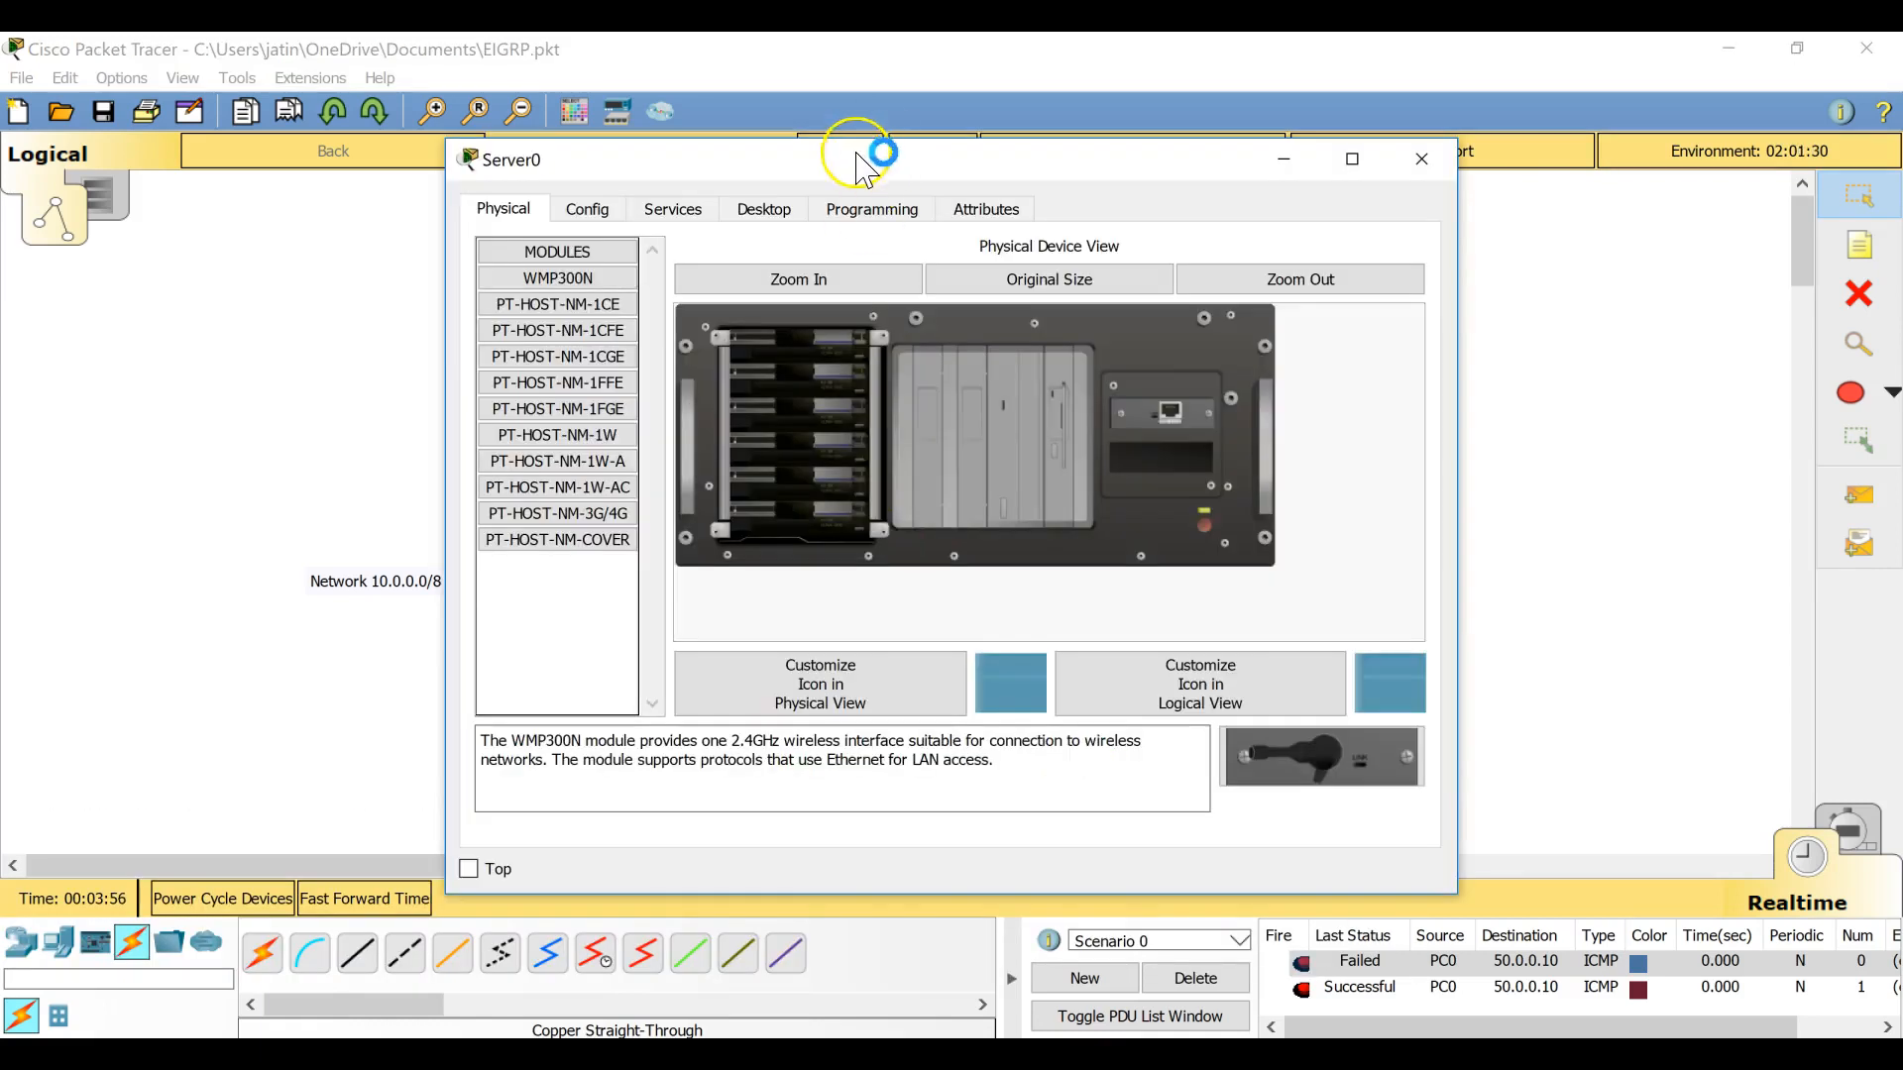
pyautogui.moveTo(862, 183); pyautogui.dragTo(1554, 223)
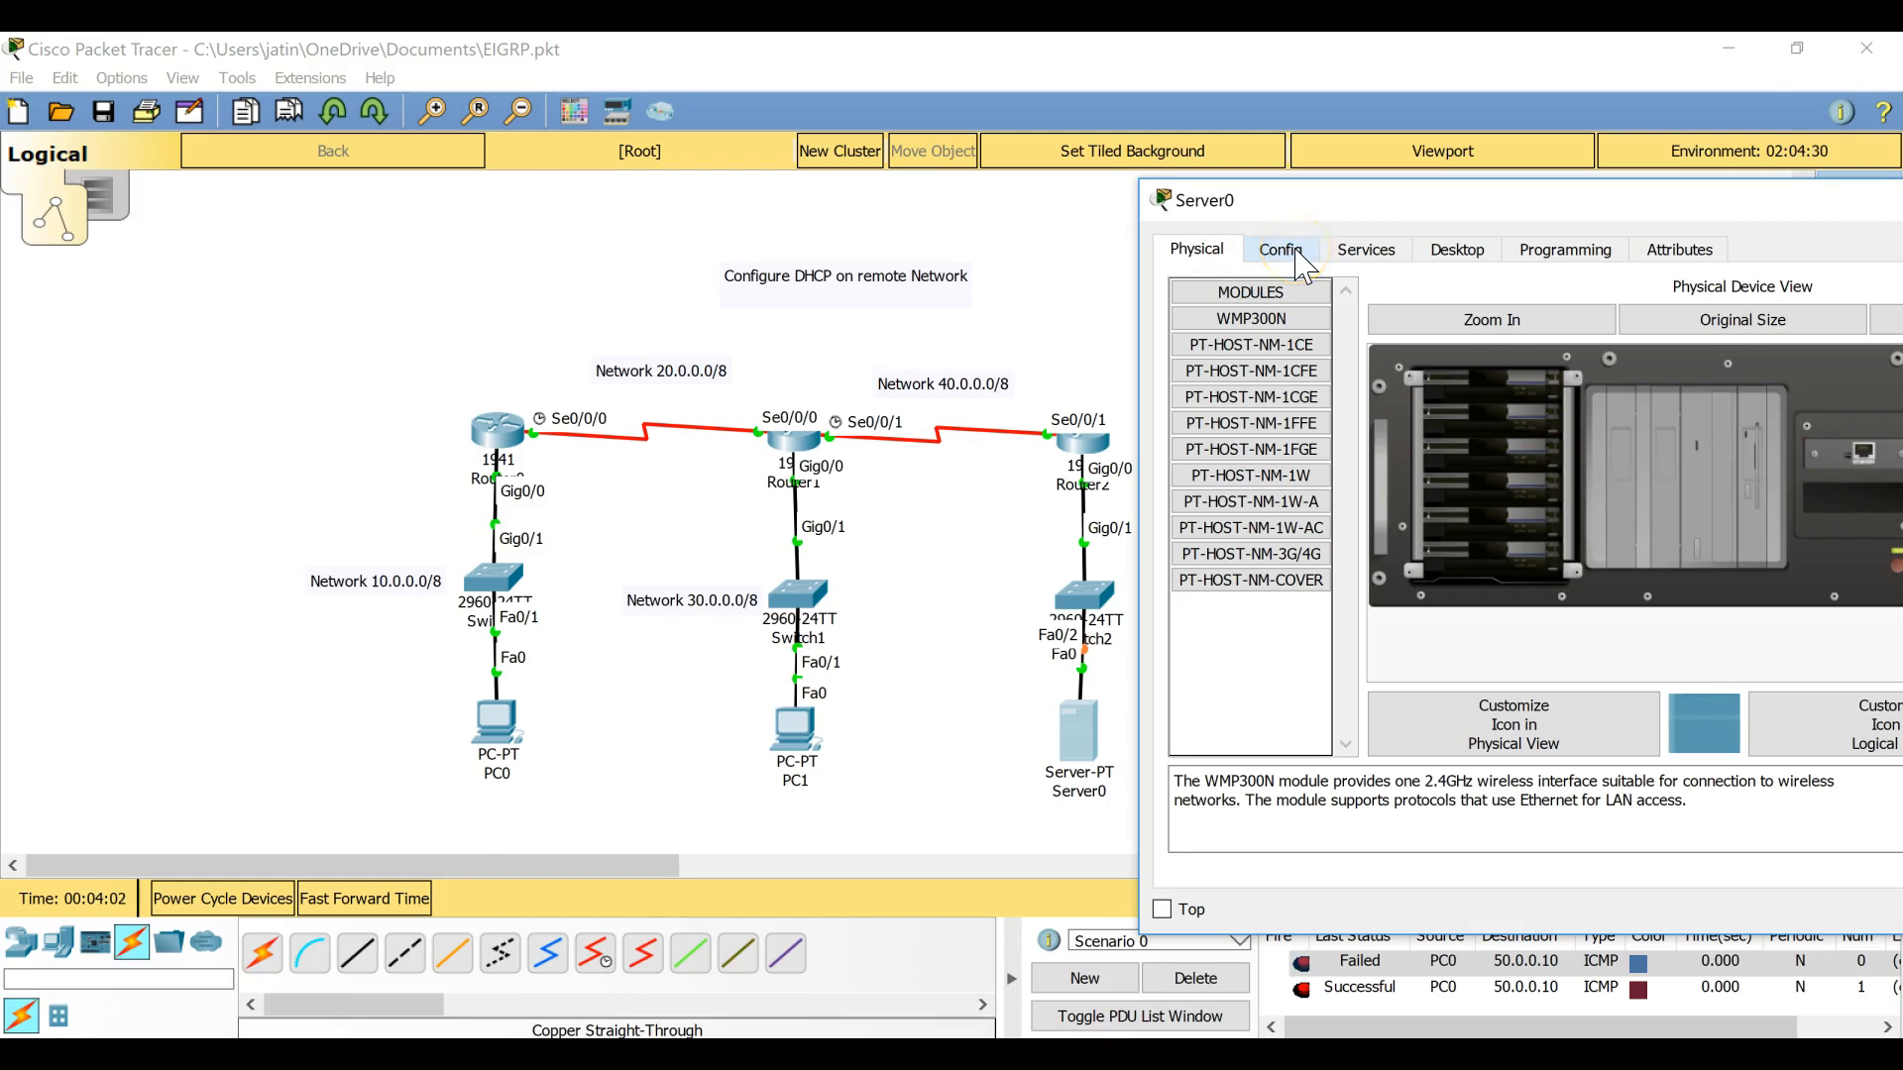
pyautogui.click(1449, 253)
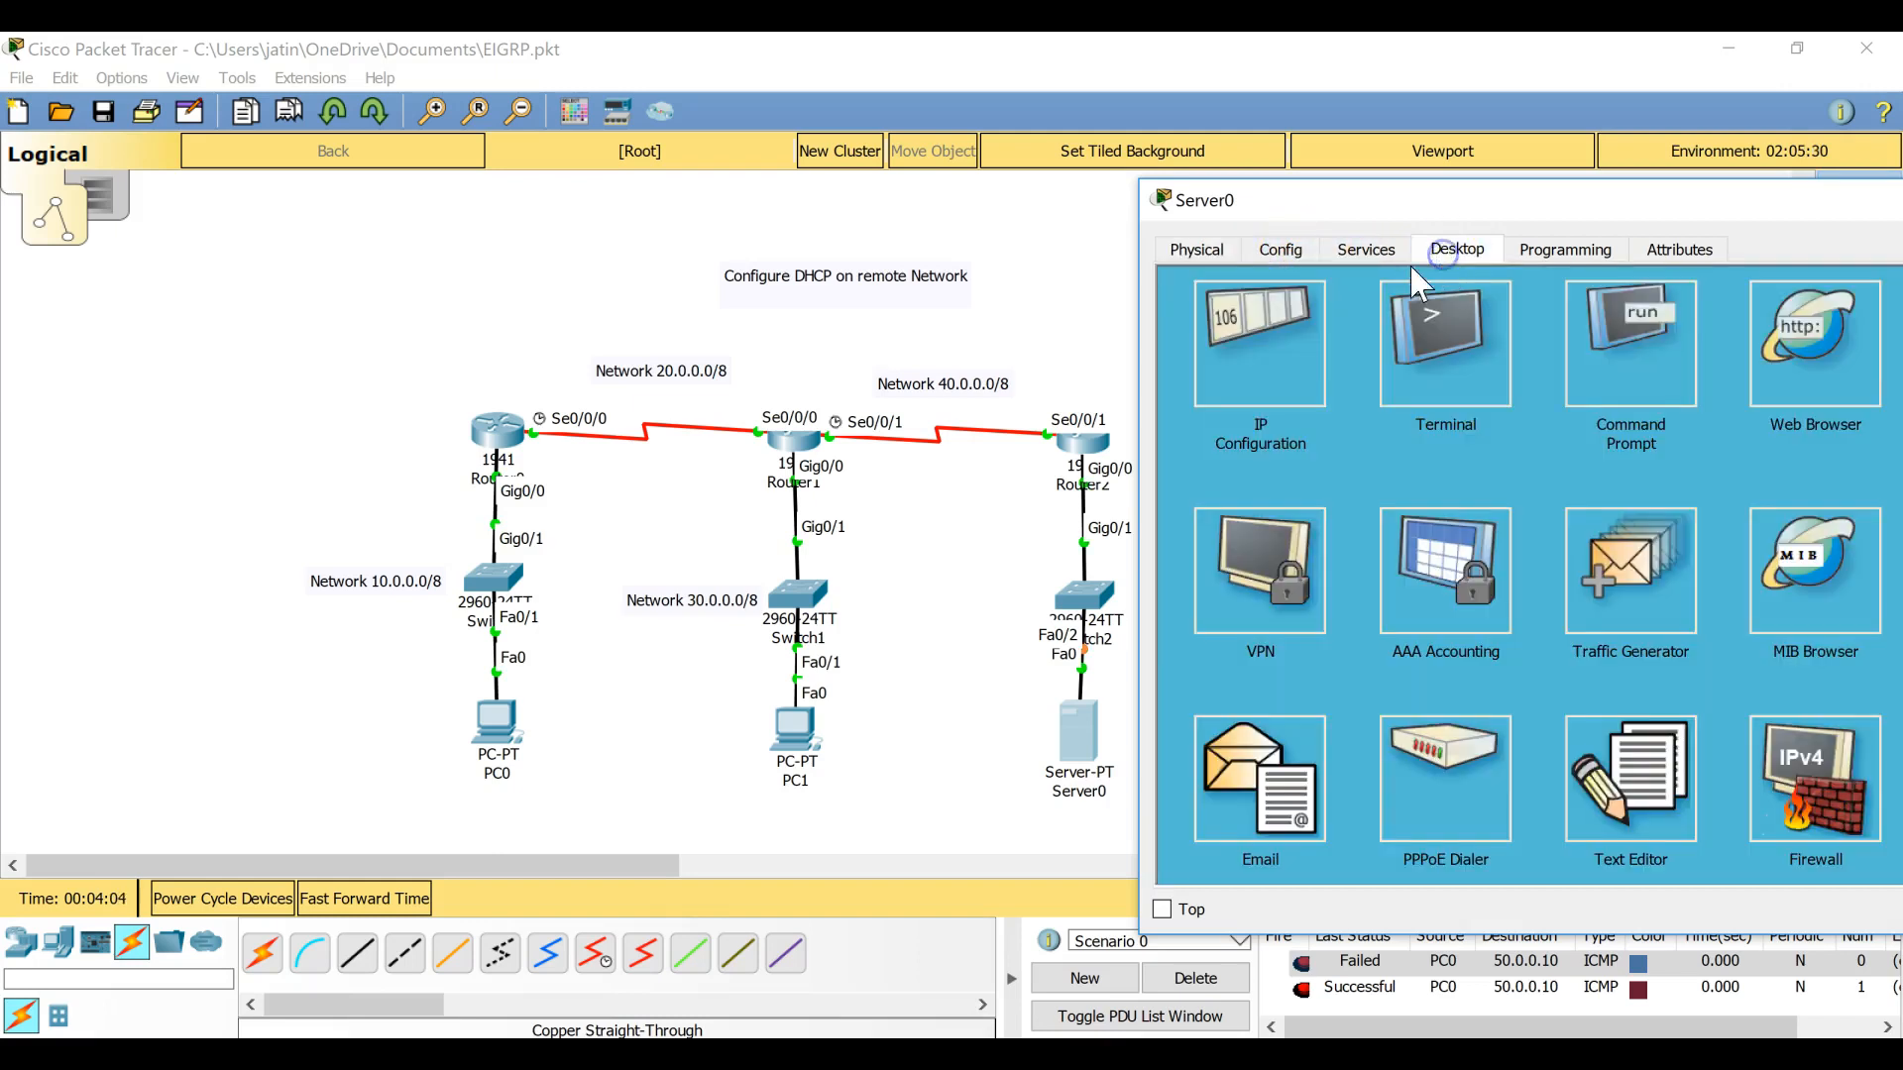
pyautogui.click(1239, 367)
pyautogui.click(1535, 396)
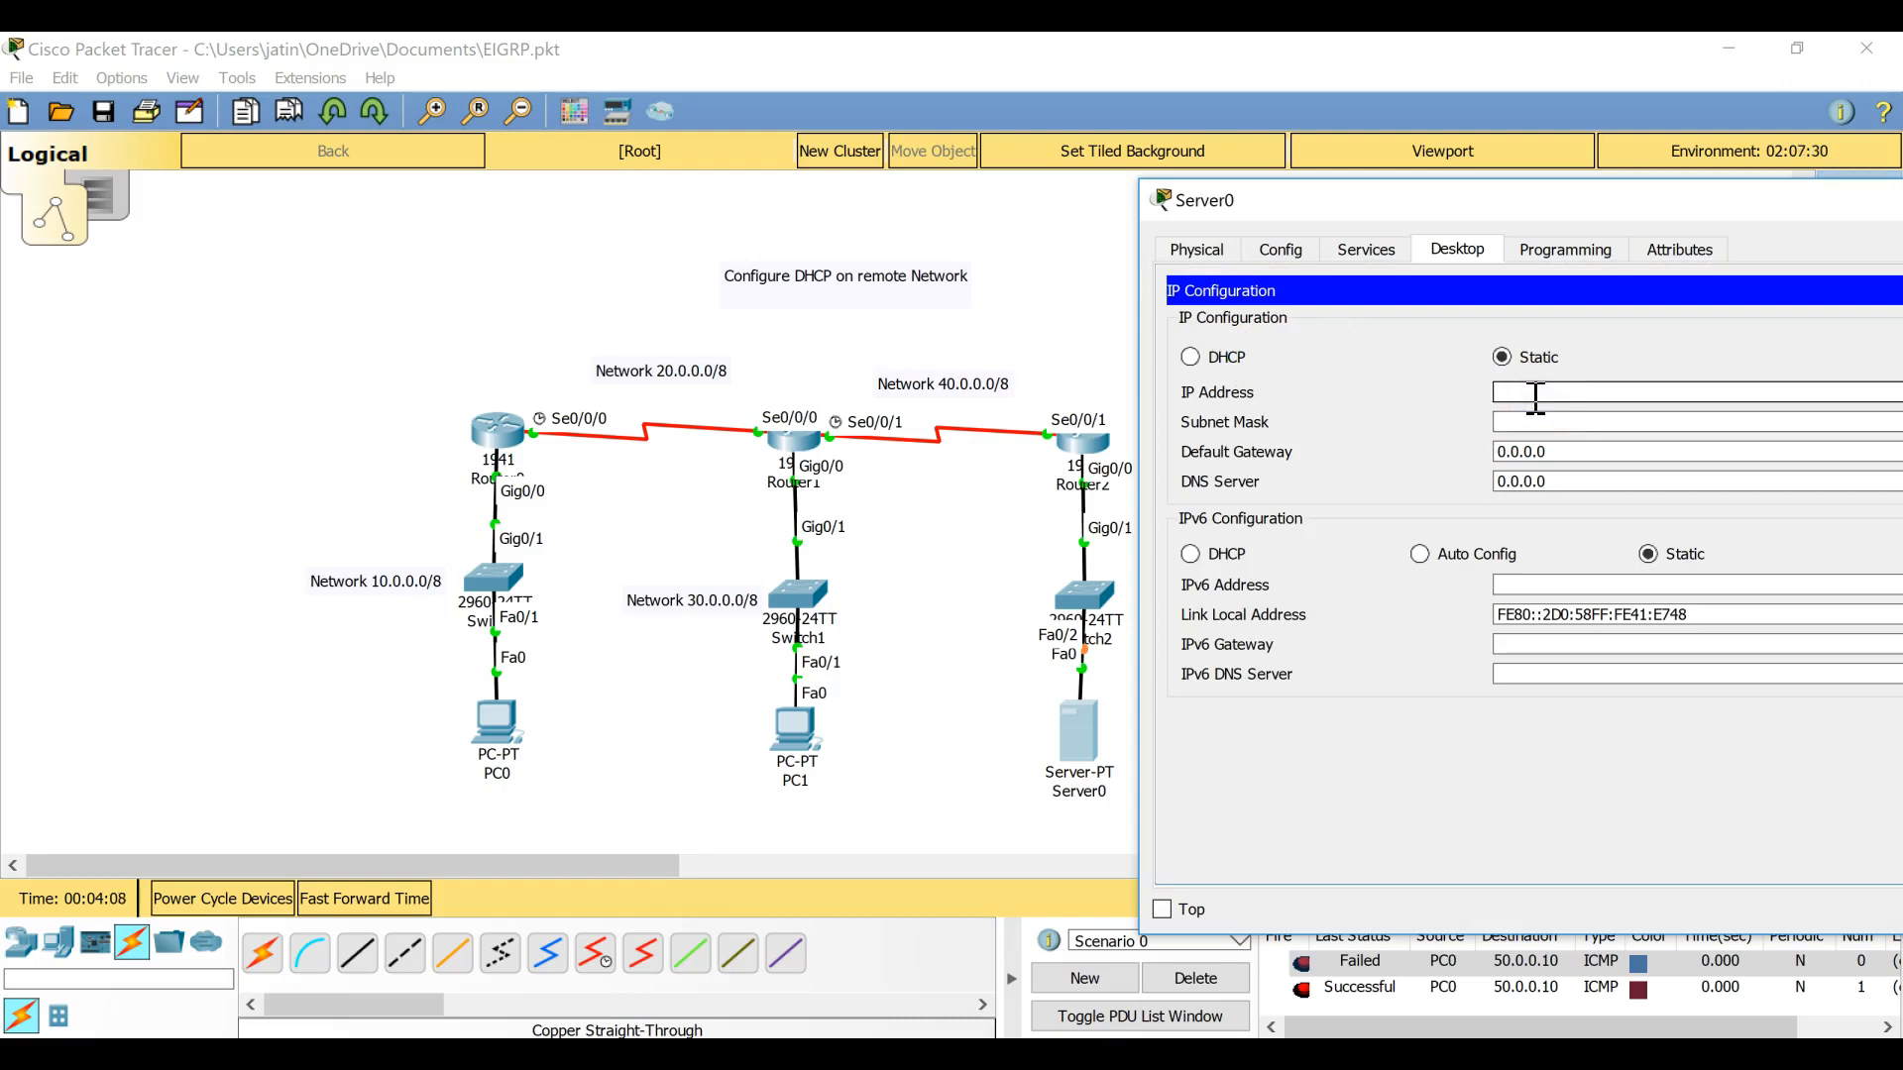
pyautogui.write('50.0.0.10')
pyautogui.click(1542, 421)
pyautogui.click(1550, 453)
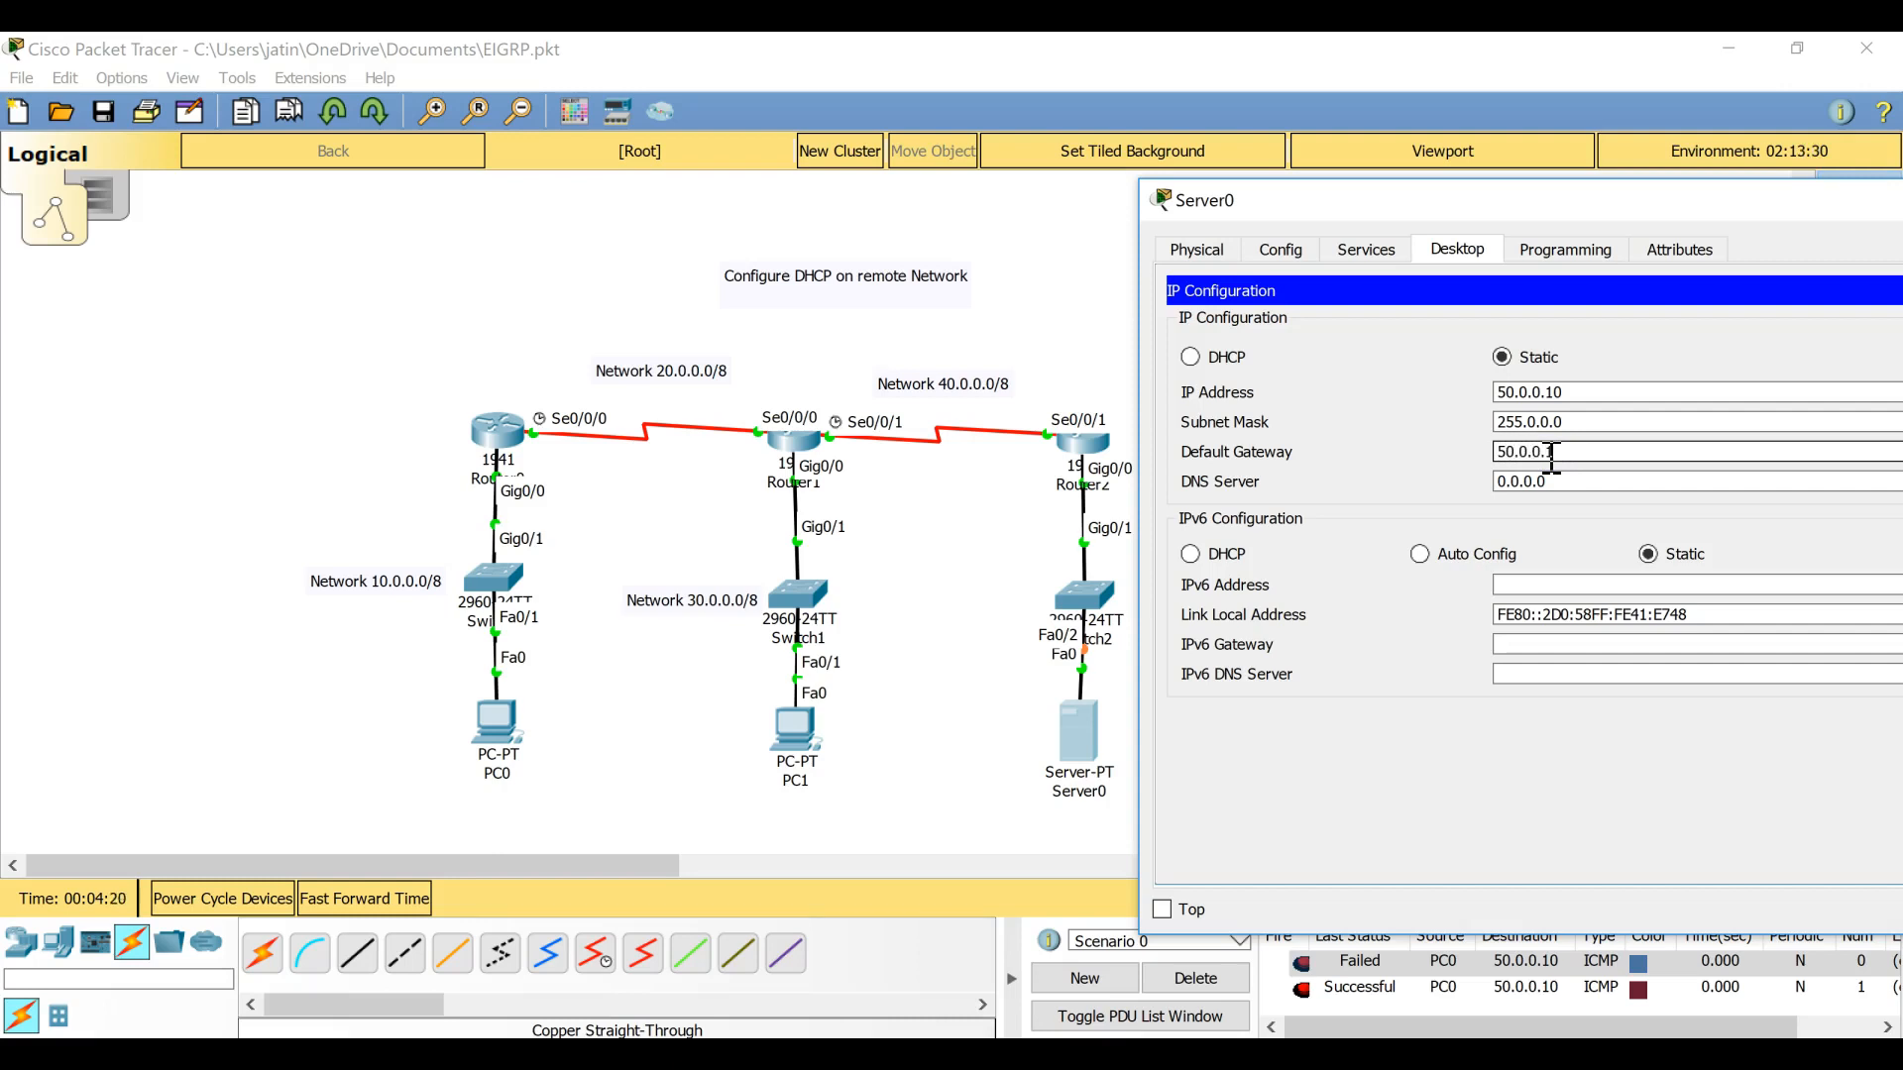
pyautogui.moveTo(1716, 202); pyautogui.dragTo(1318, 225)
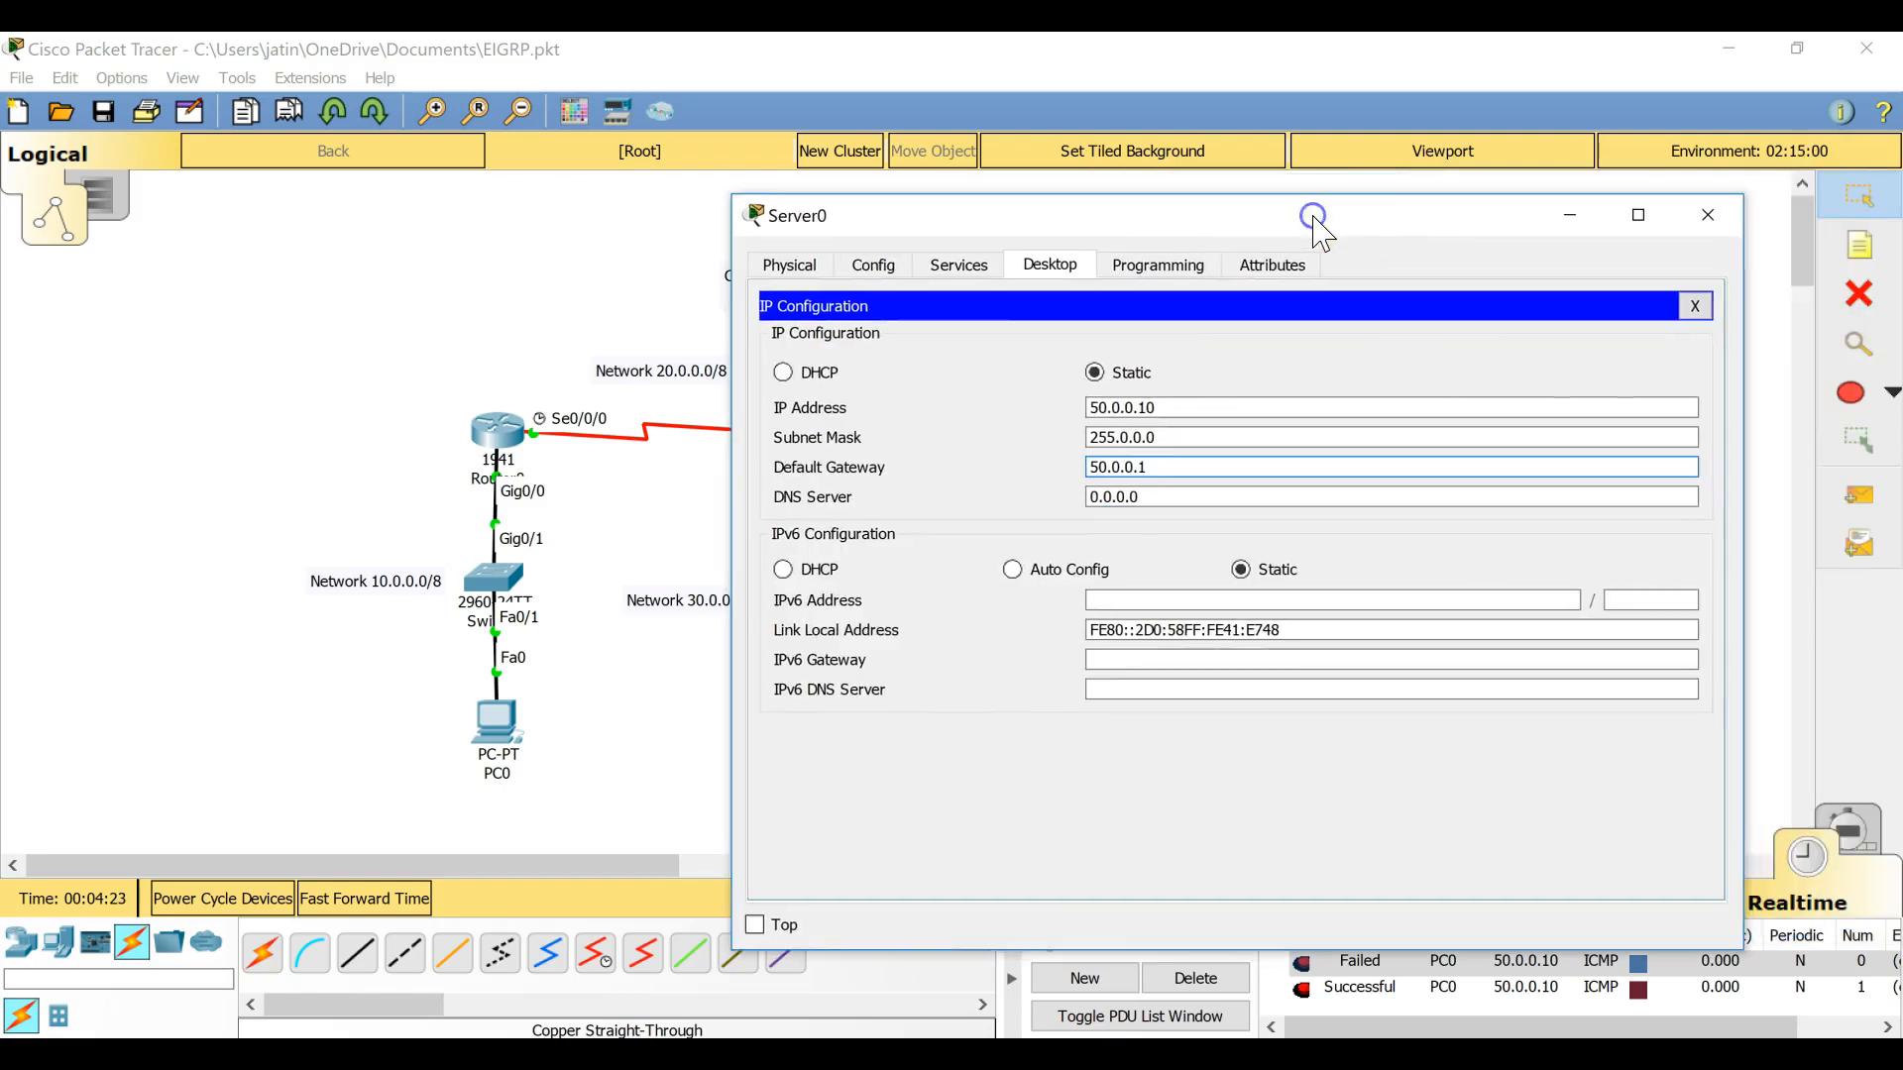
pyautogui.click(1719, 217)
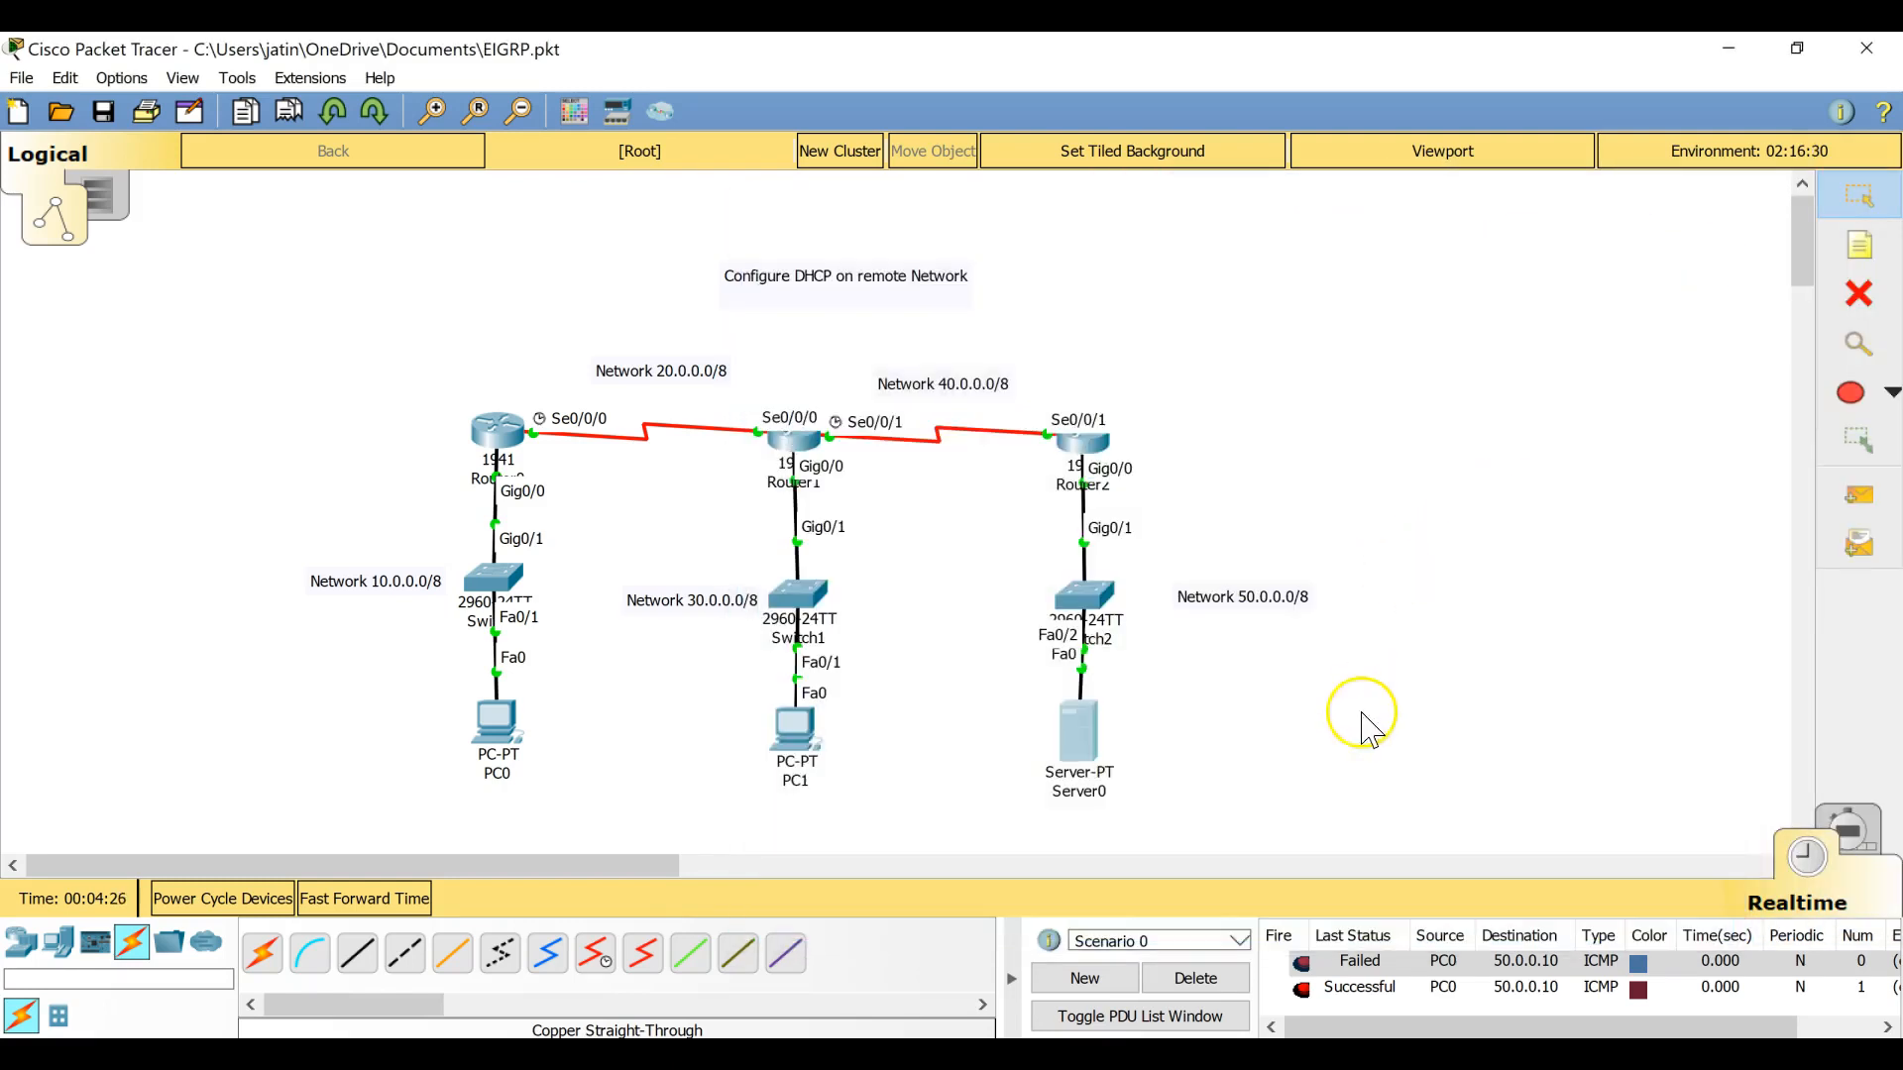
# Step: Clear the scenario's PDU list and send a simple PDU from PC0 to Server0
pyautogui.click(1194, 978)
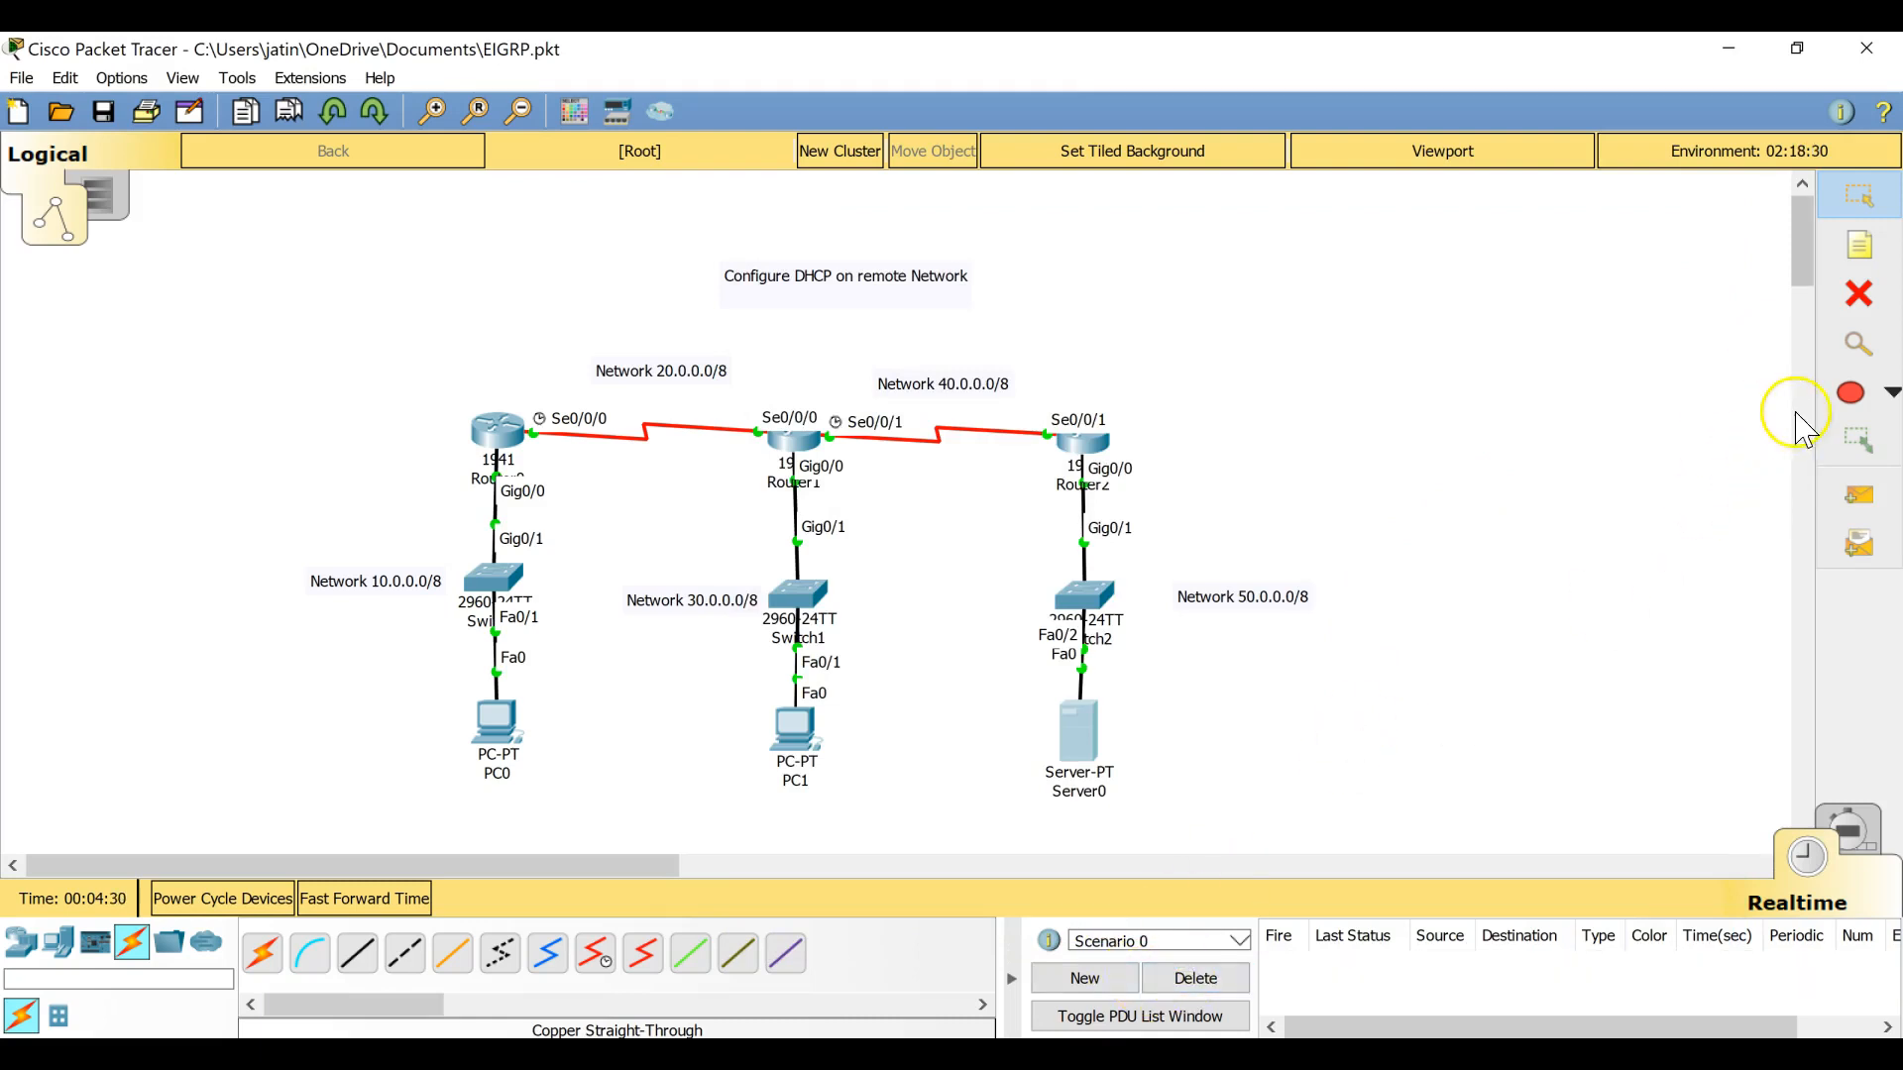
pyautogui.click(1869, 505)
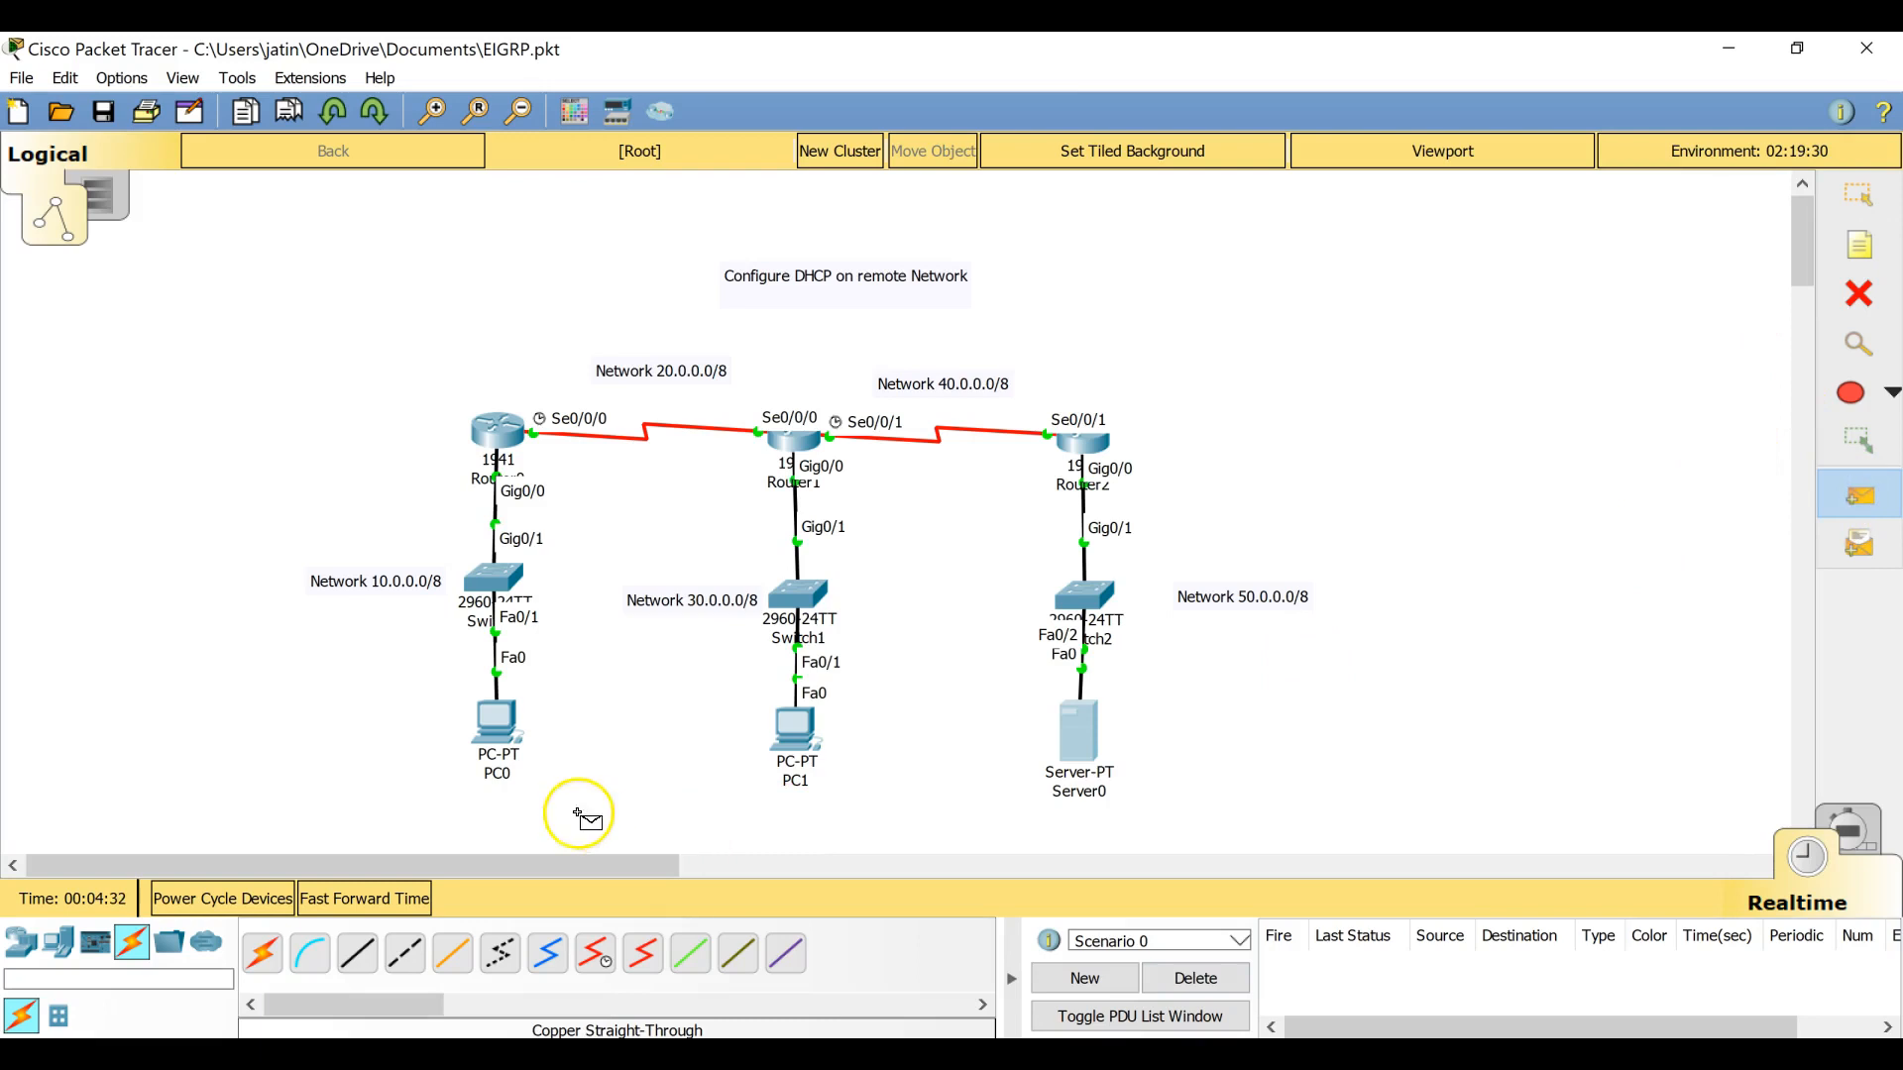
pyautogui.click(493, 729)
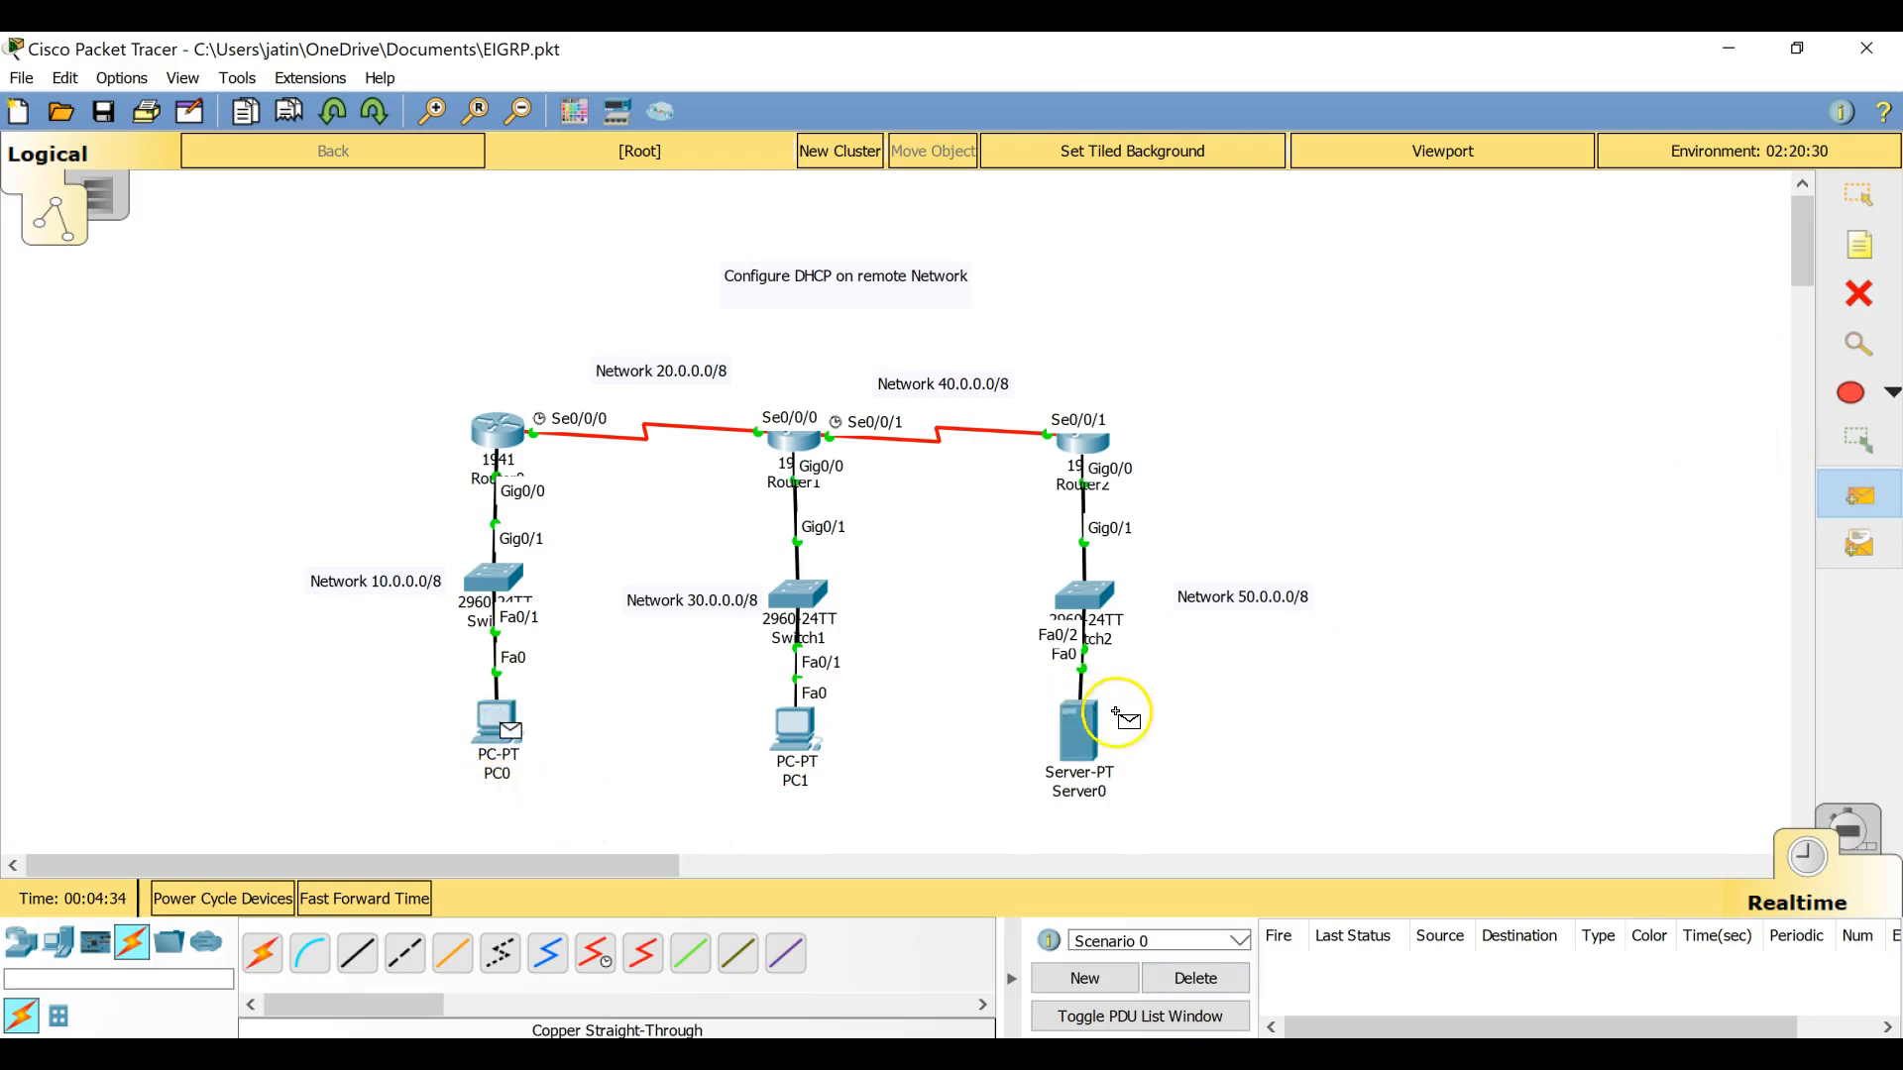
pyautogui.click(1086, 735)
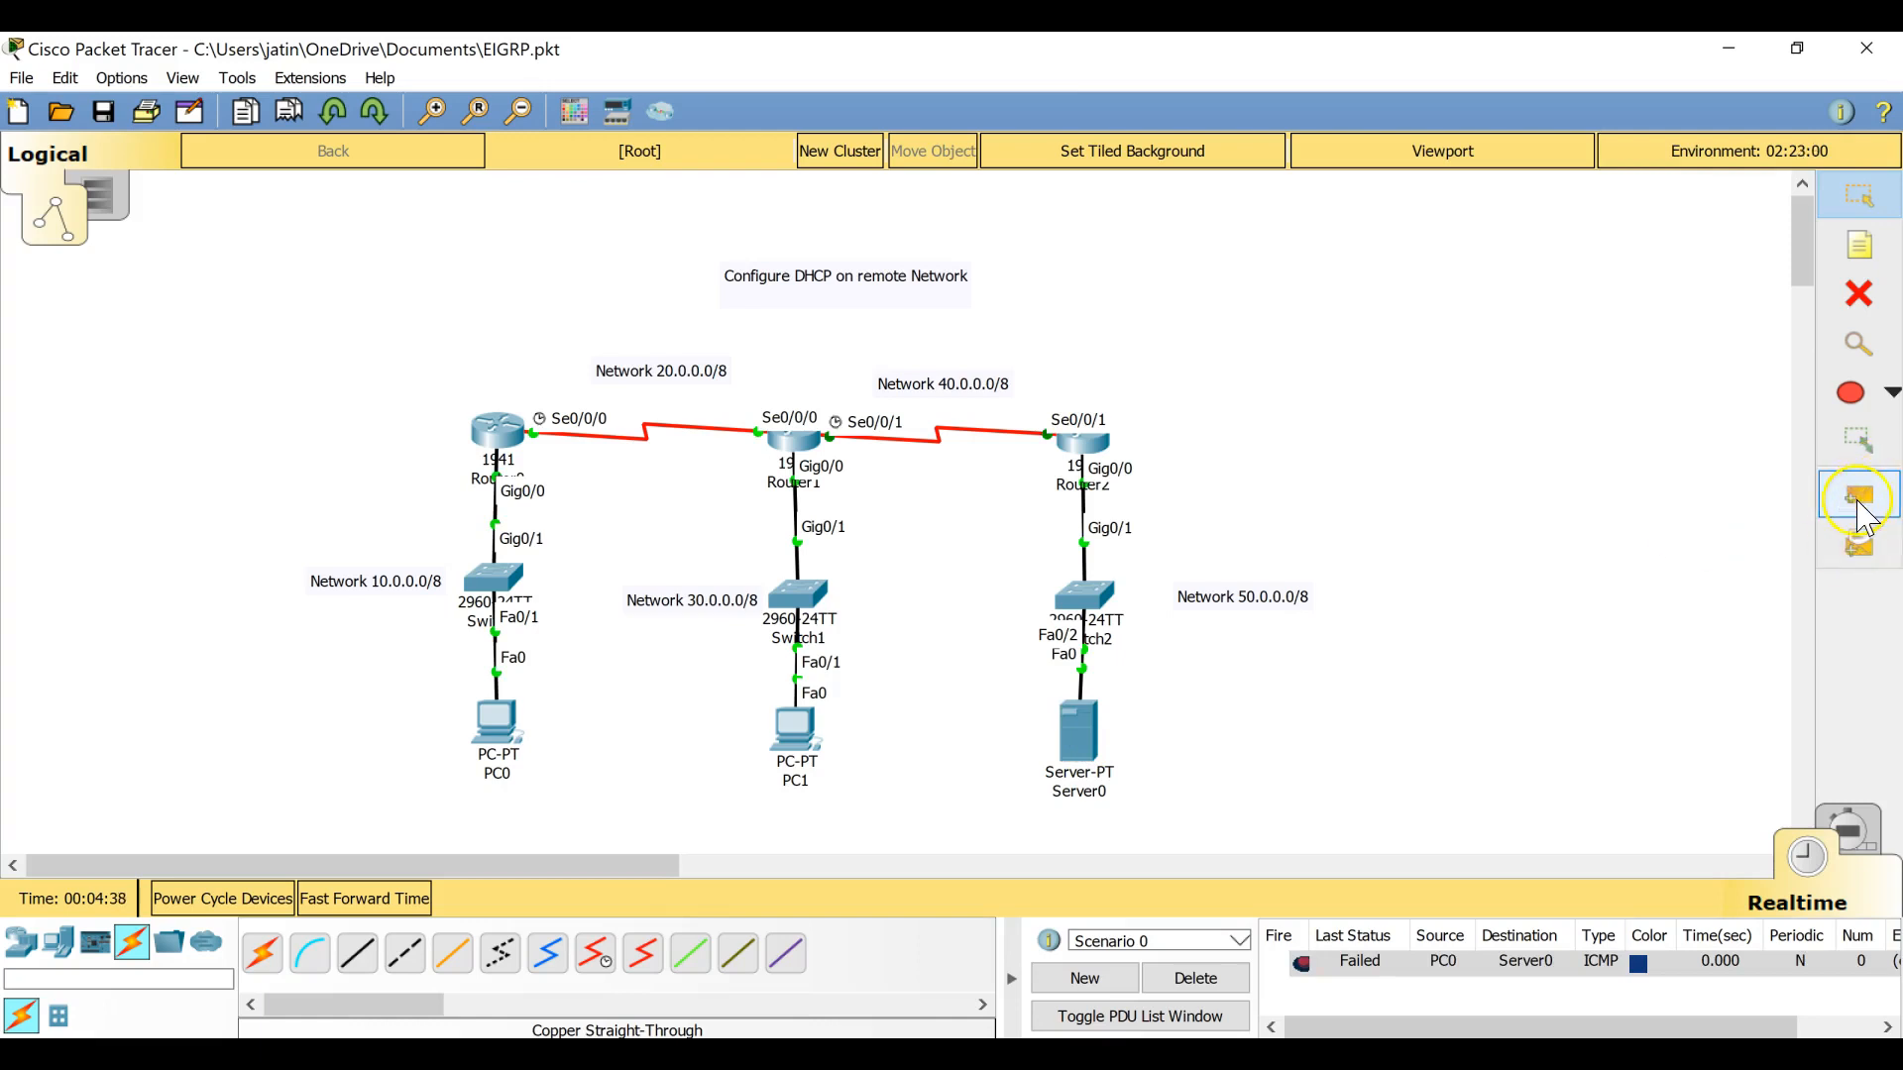
# Step: Repeat the connectivity test with two more simple PDUs from PC0 to Server0
pyautogui.click(1867, 513)
pyautogui.click(496, 728)
pyautogui.click(1039, 704)
pyautogui.click(1091, 759)
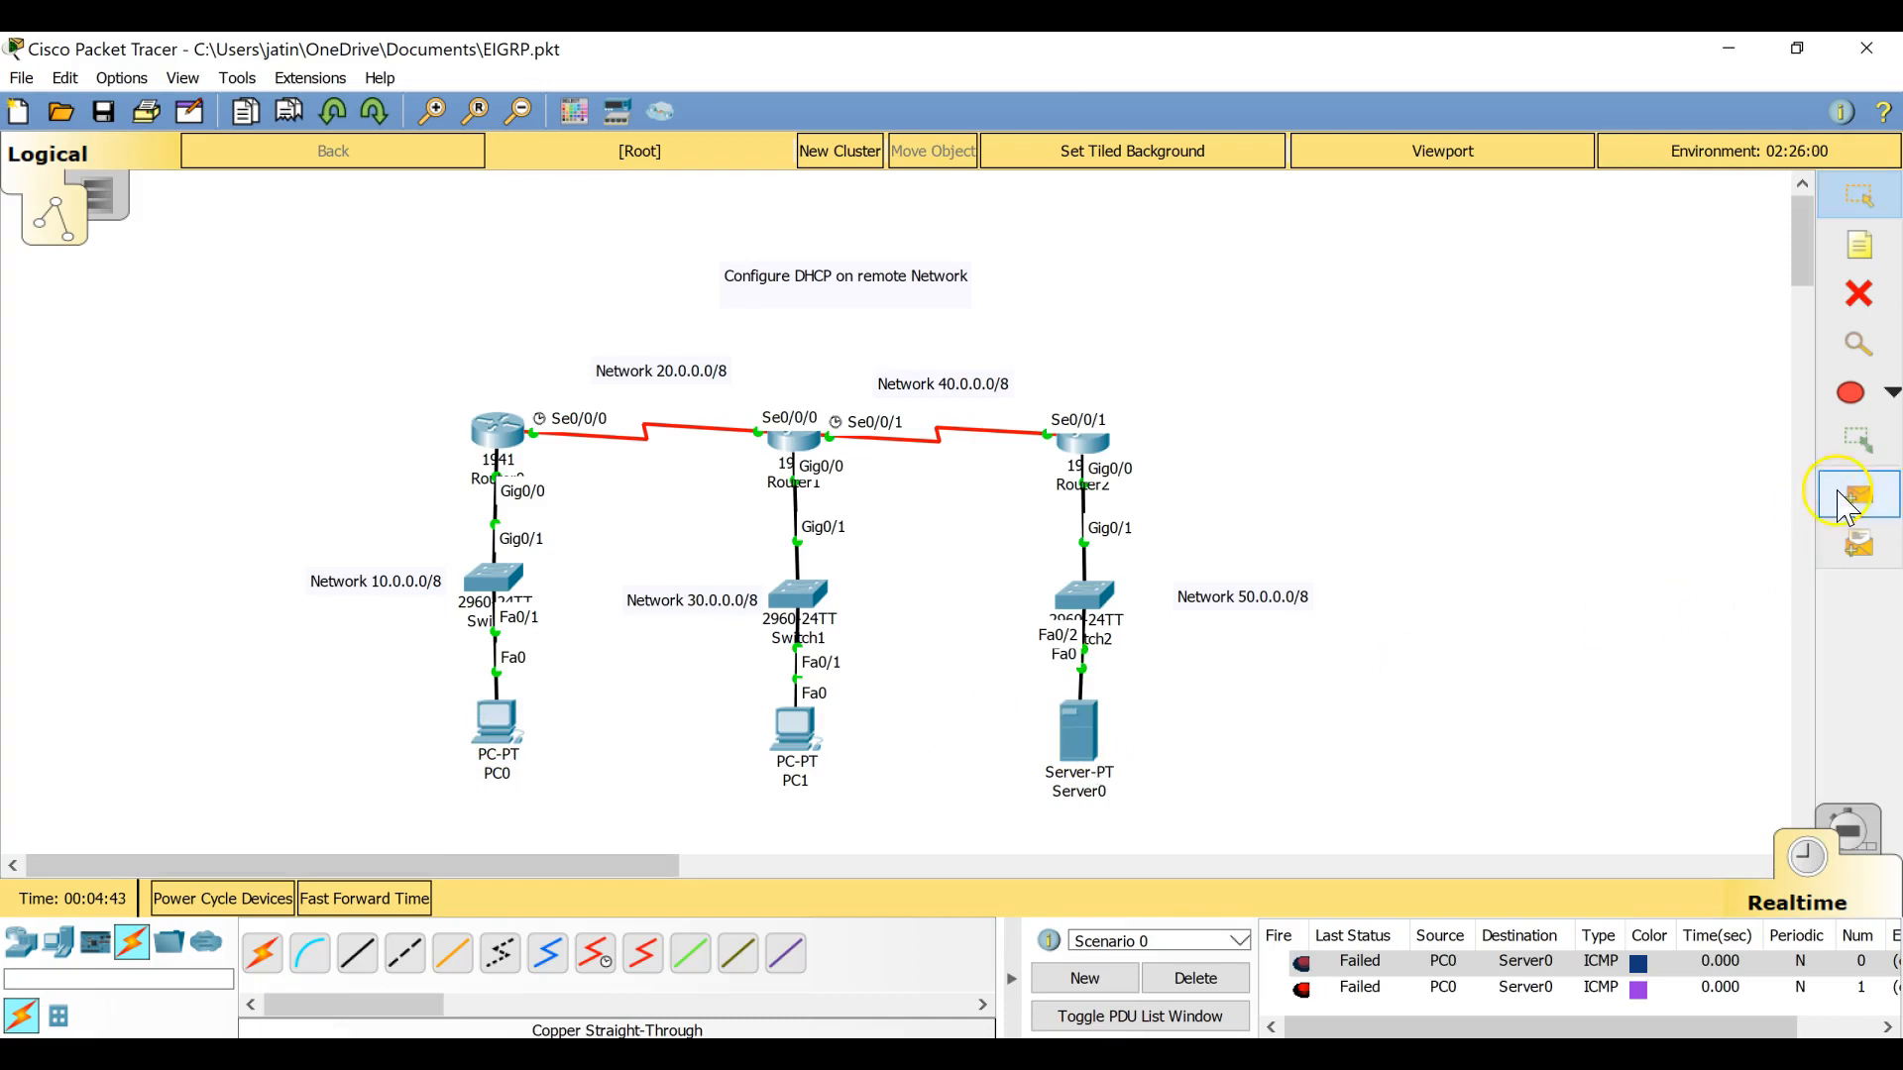
pyautogui.click(1865, 500)
pyautogui.click(493, 728)
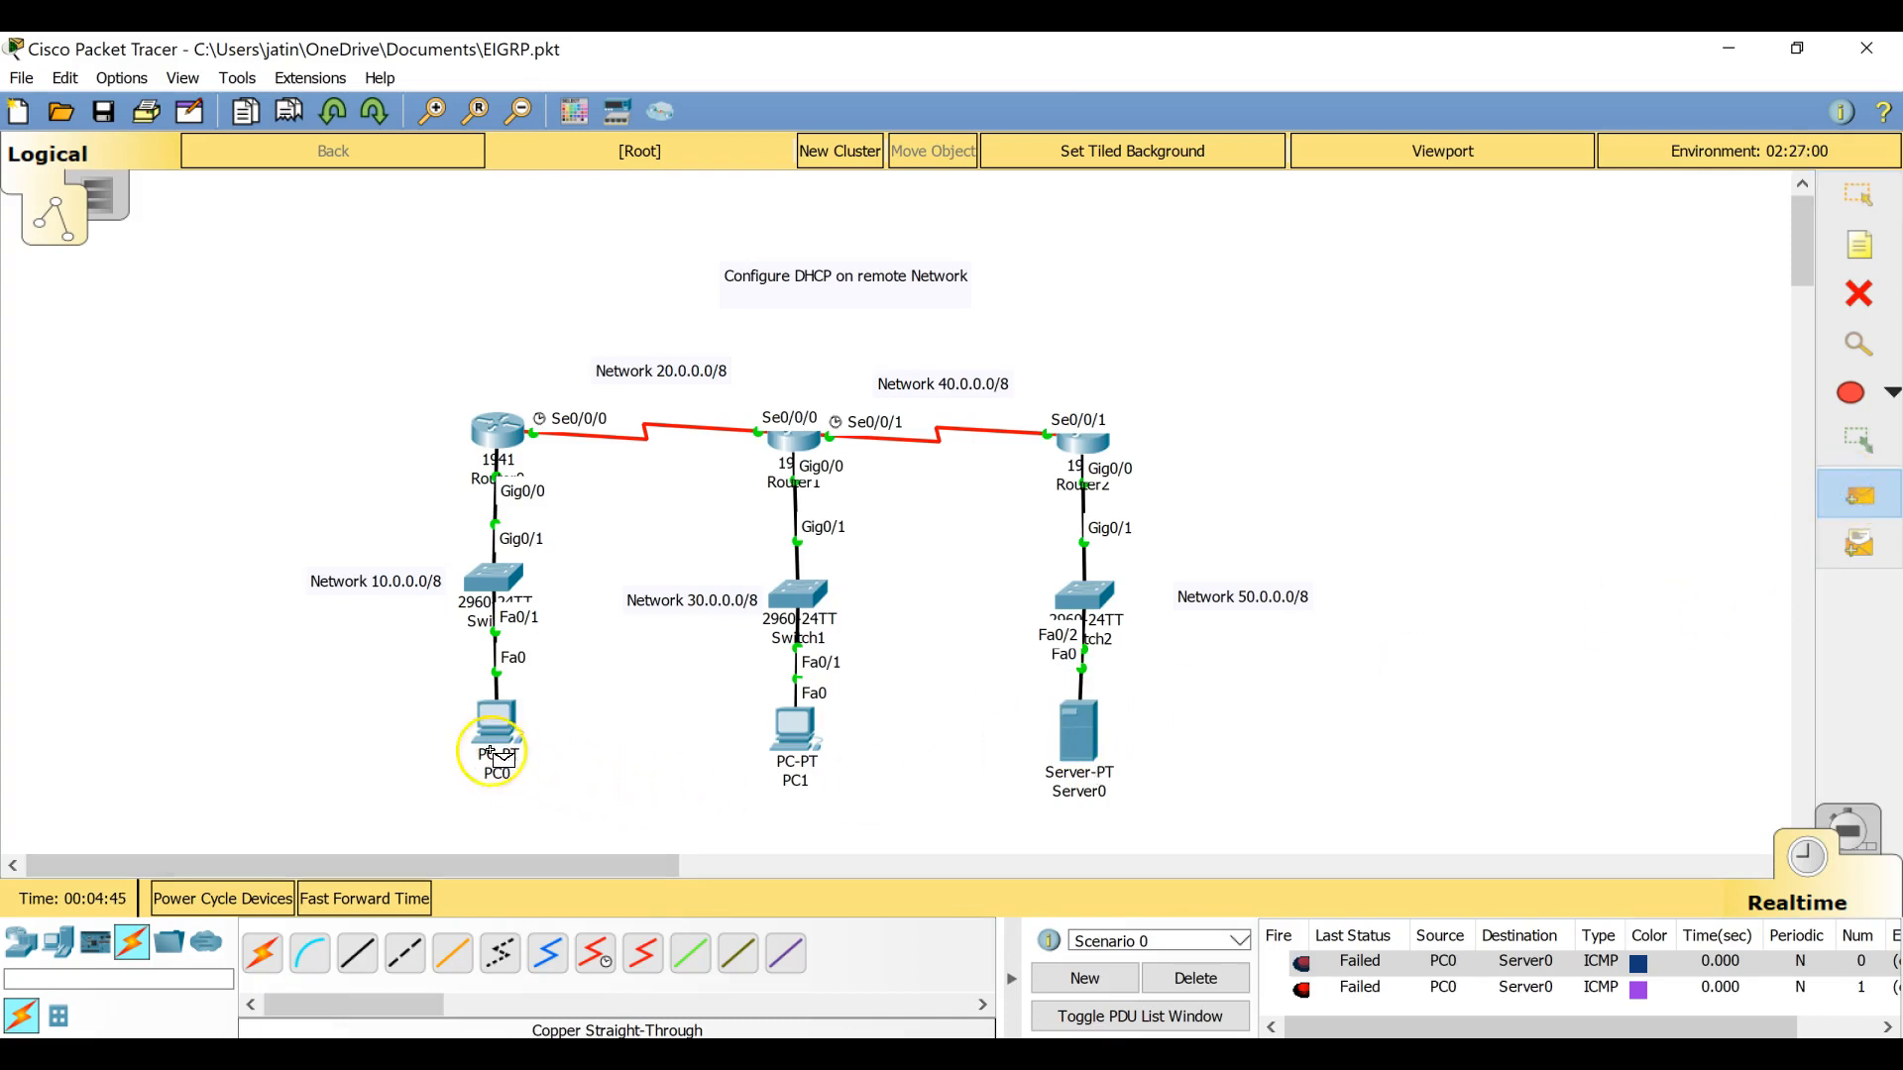
pyautogui.click(847, 724)
pyautogui.click(1085, 756)
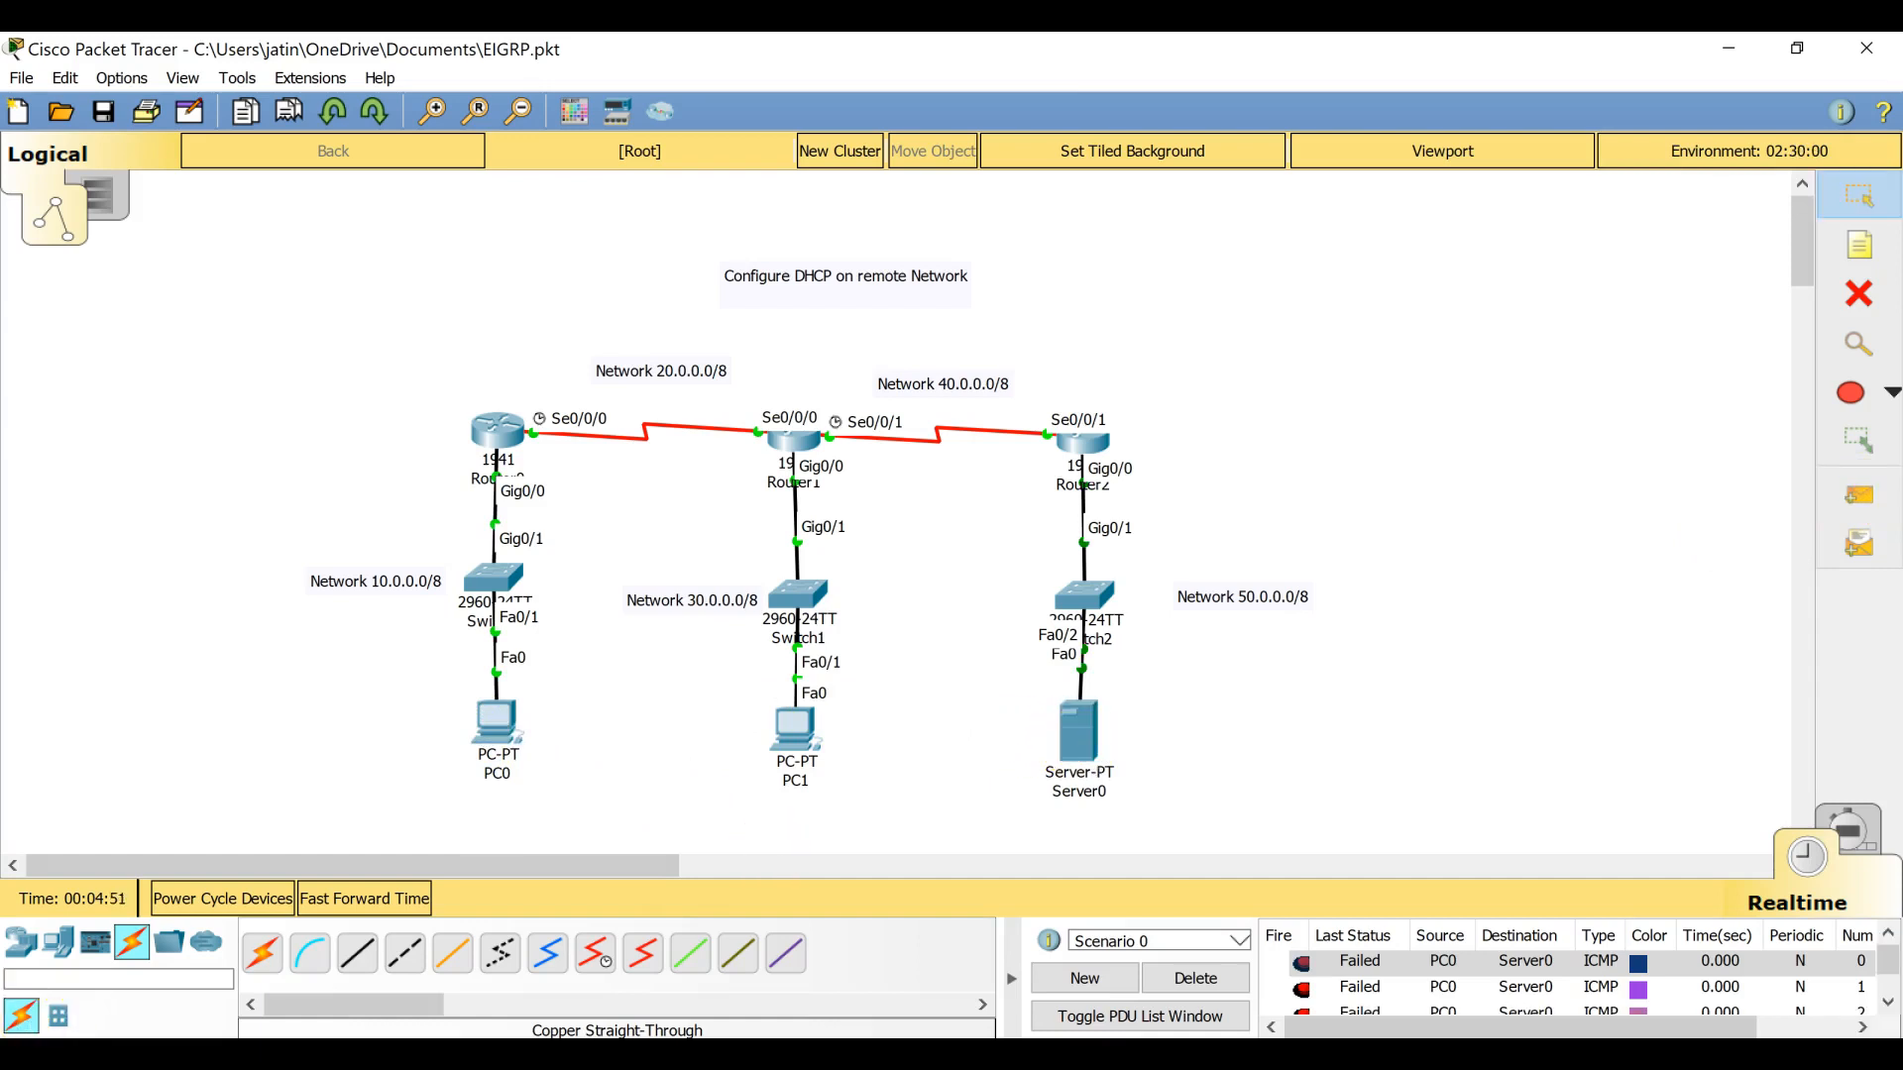
pyautogui.click(1450, 790)
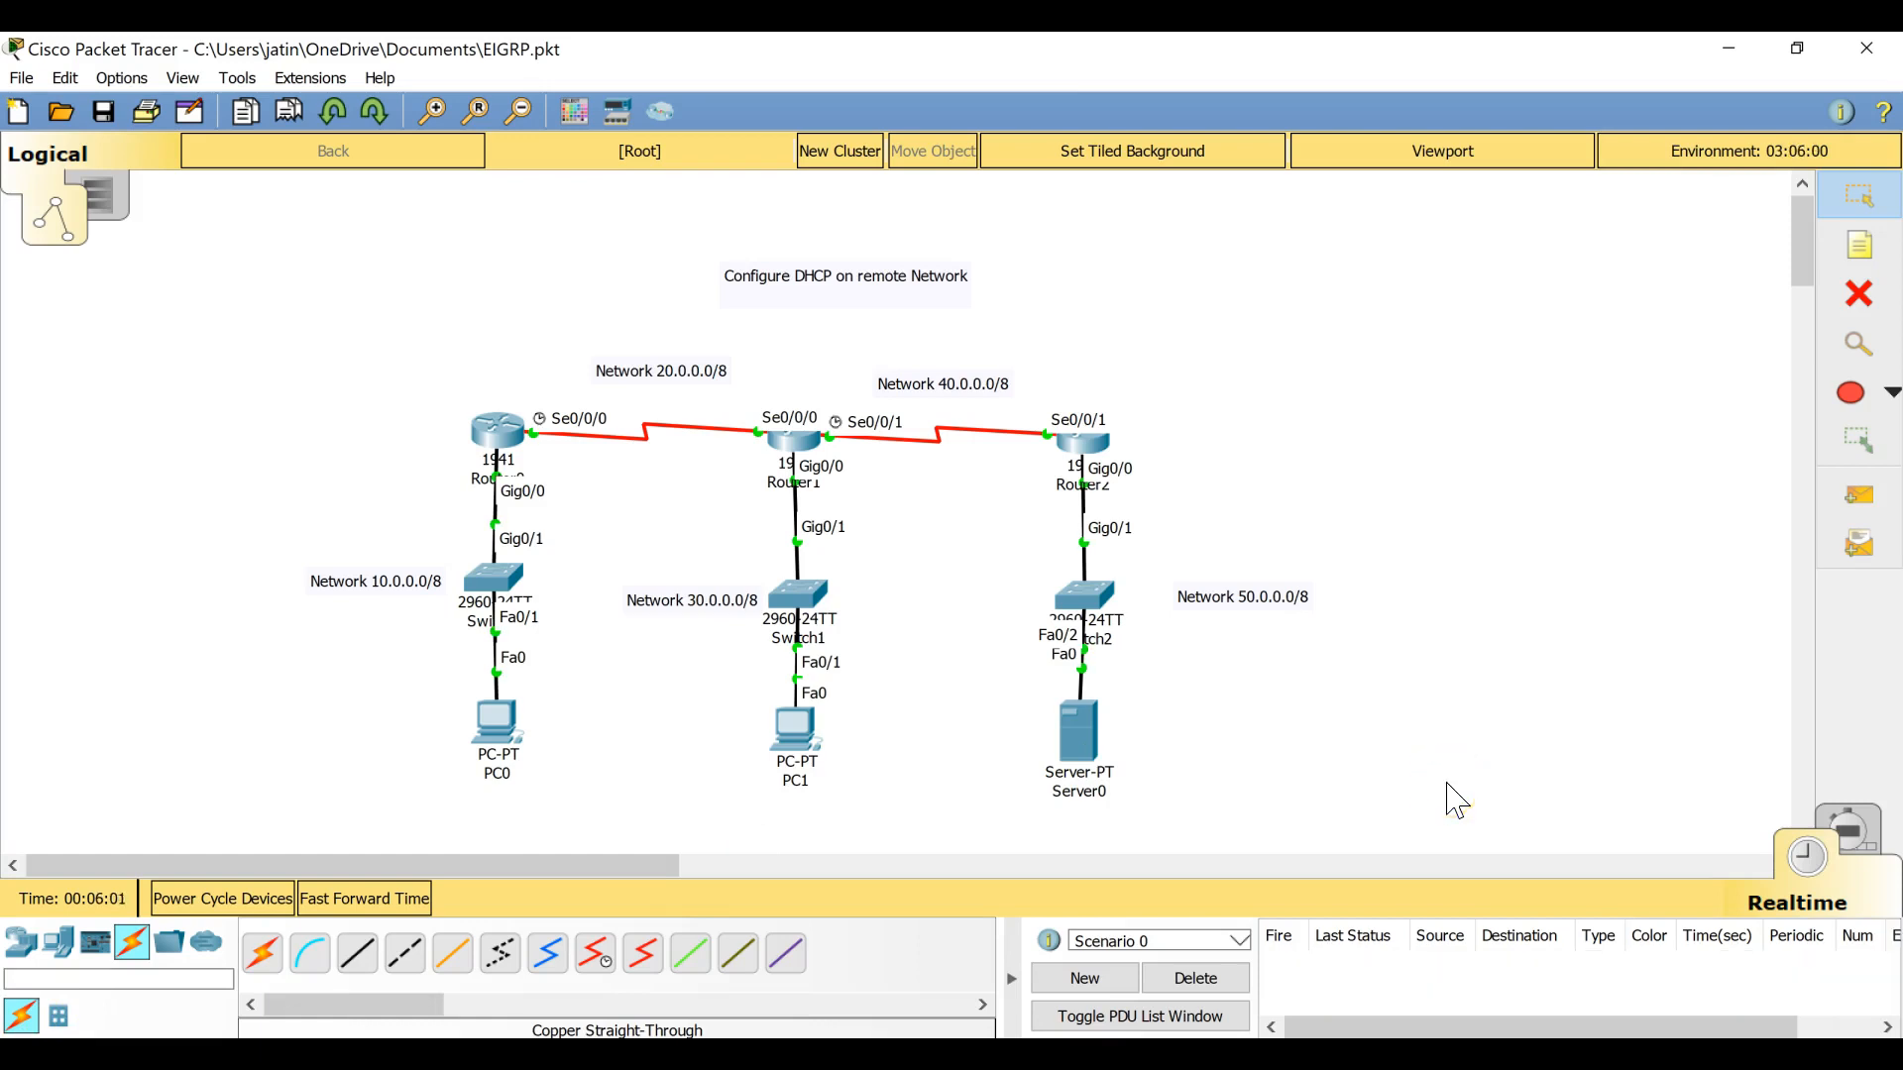
# Step: Recheck the path with a fresh simple PDU from PC0 to Server0 in the emptied scenario
pyautogui.click(1442, 750)
pyautogui.click(1857, 495)
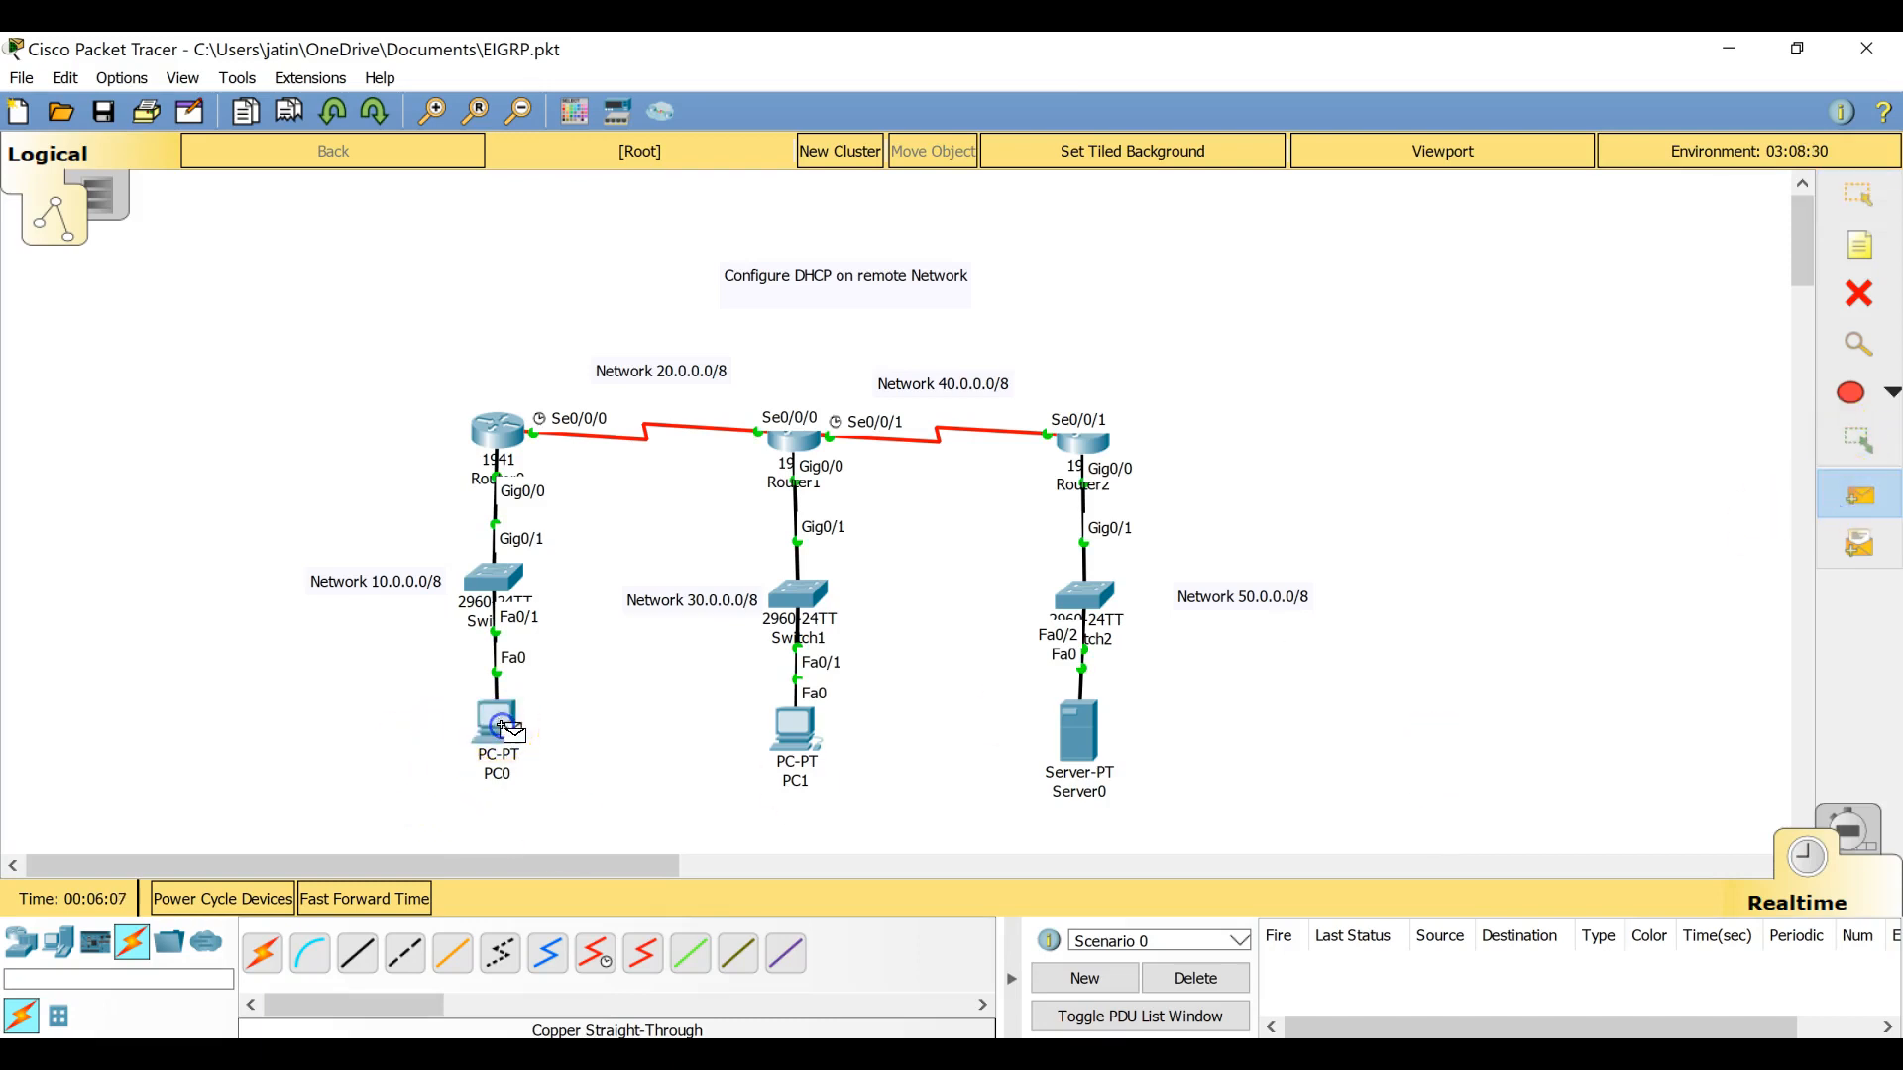
pyautogui.click(1076, 743)
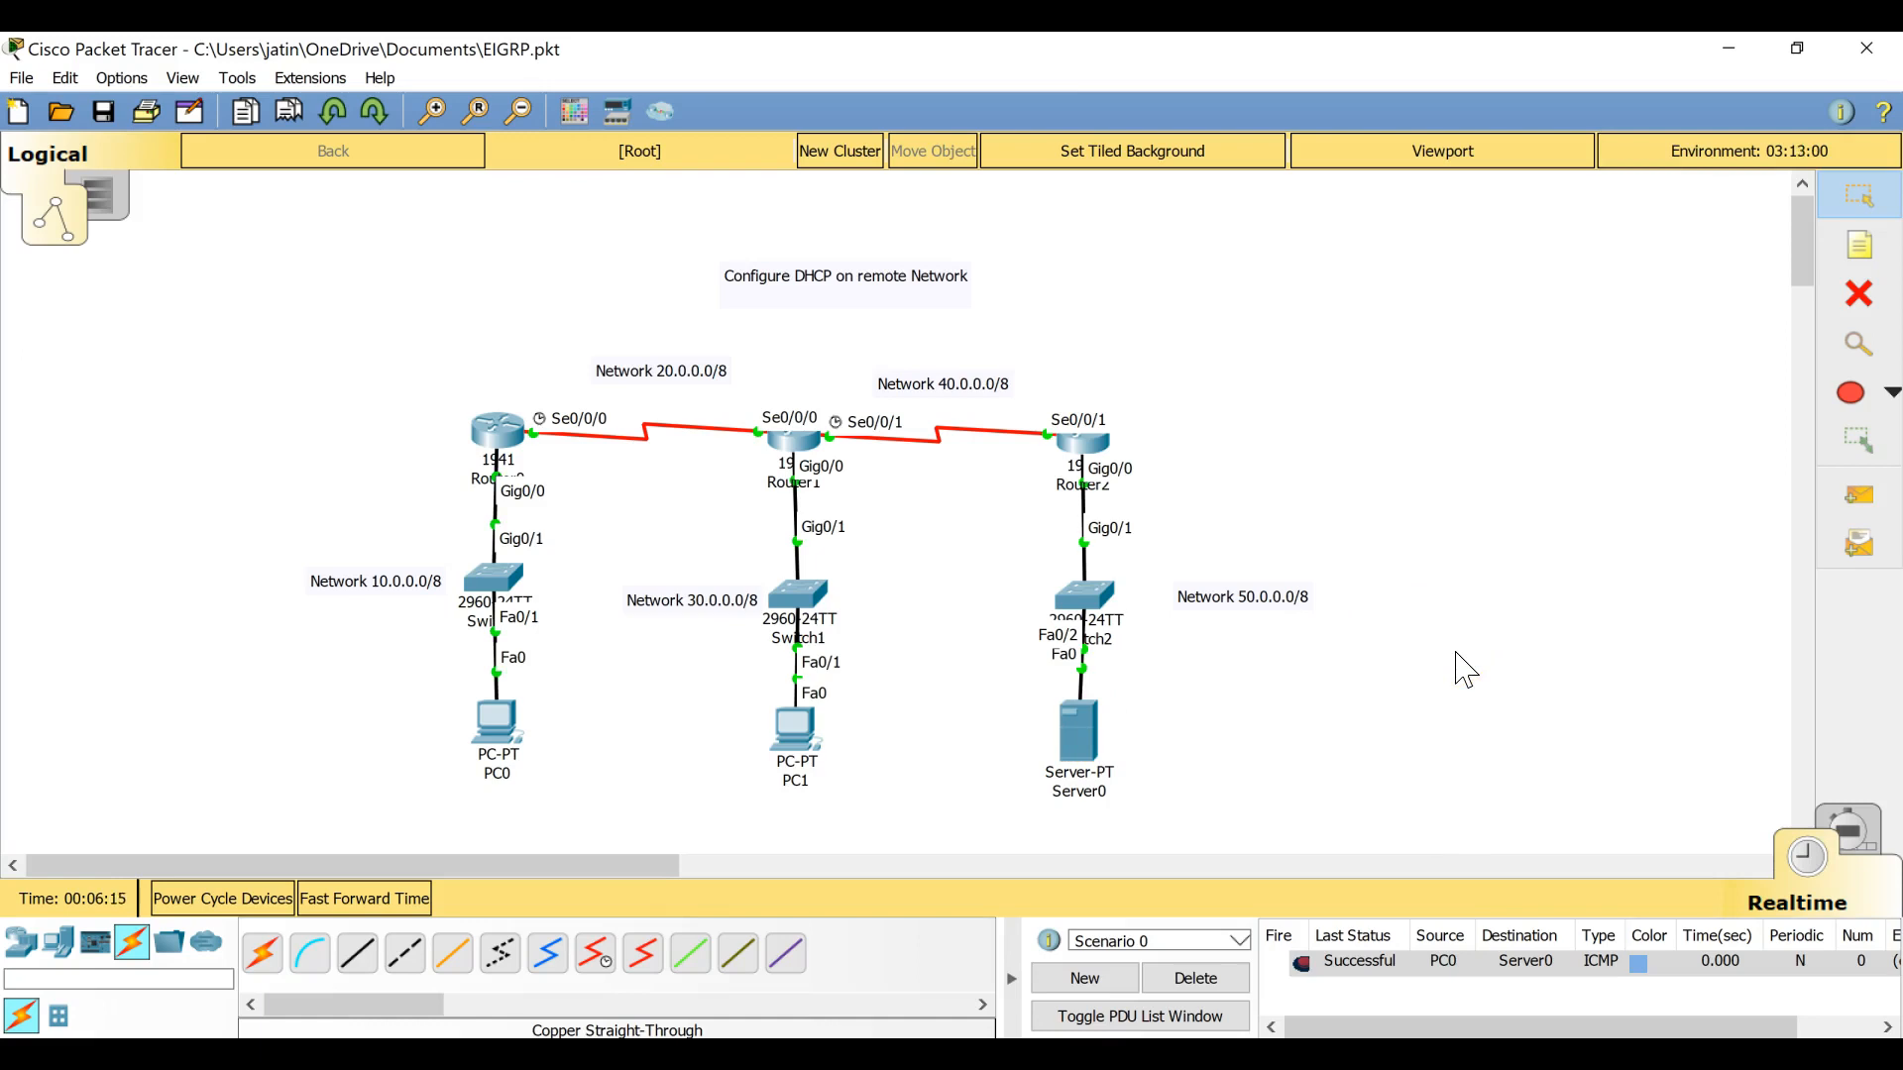
# Step: Open the DHCP service settings of Server0 with the whole configuration form in view
pyautogui.click(1077, 725)
pyautogui.click(1083, 743)
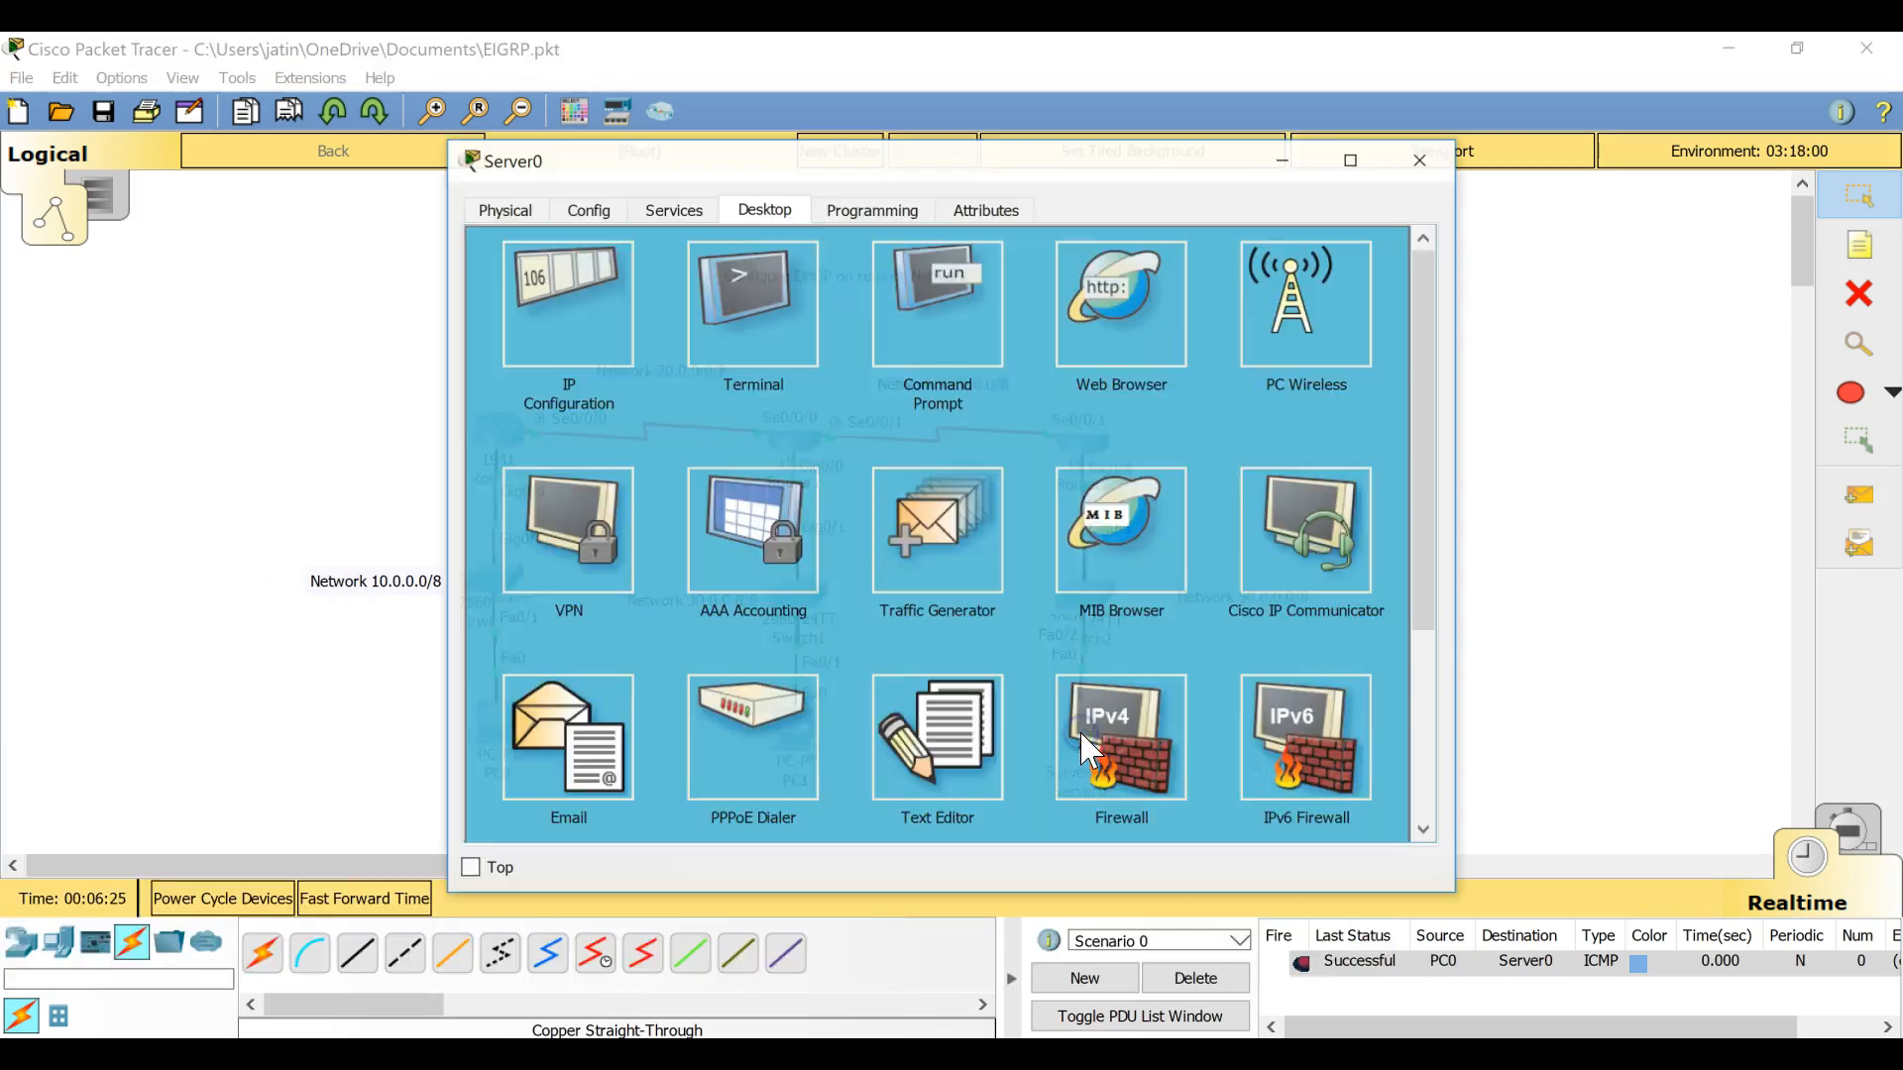
pyautogui.moveTo(792, 178); pyautogui.dragTo(1498, 213)
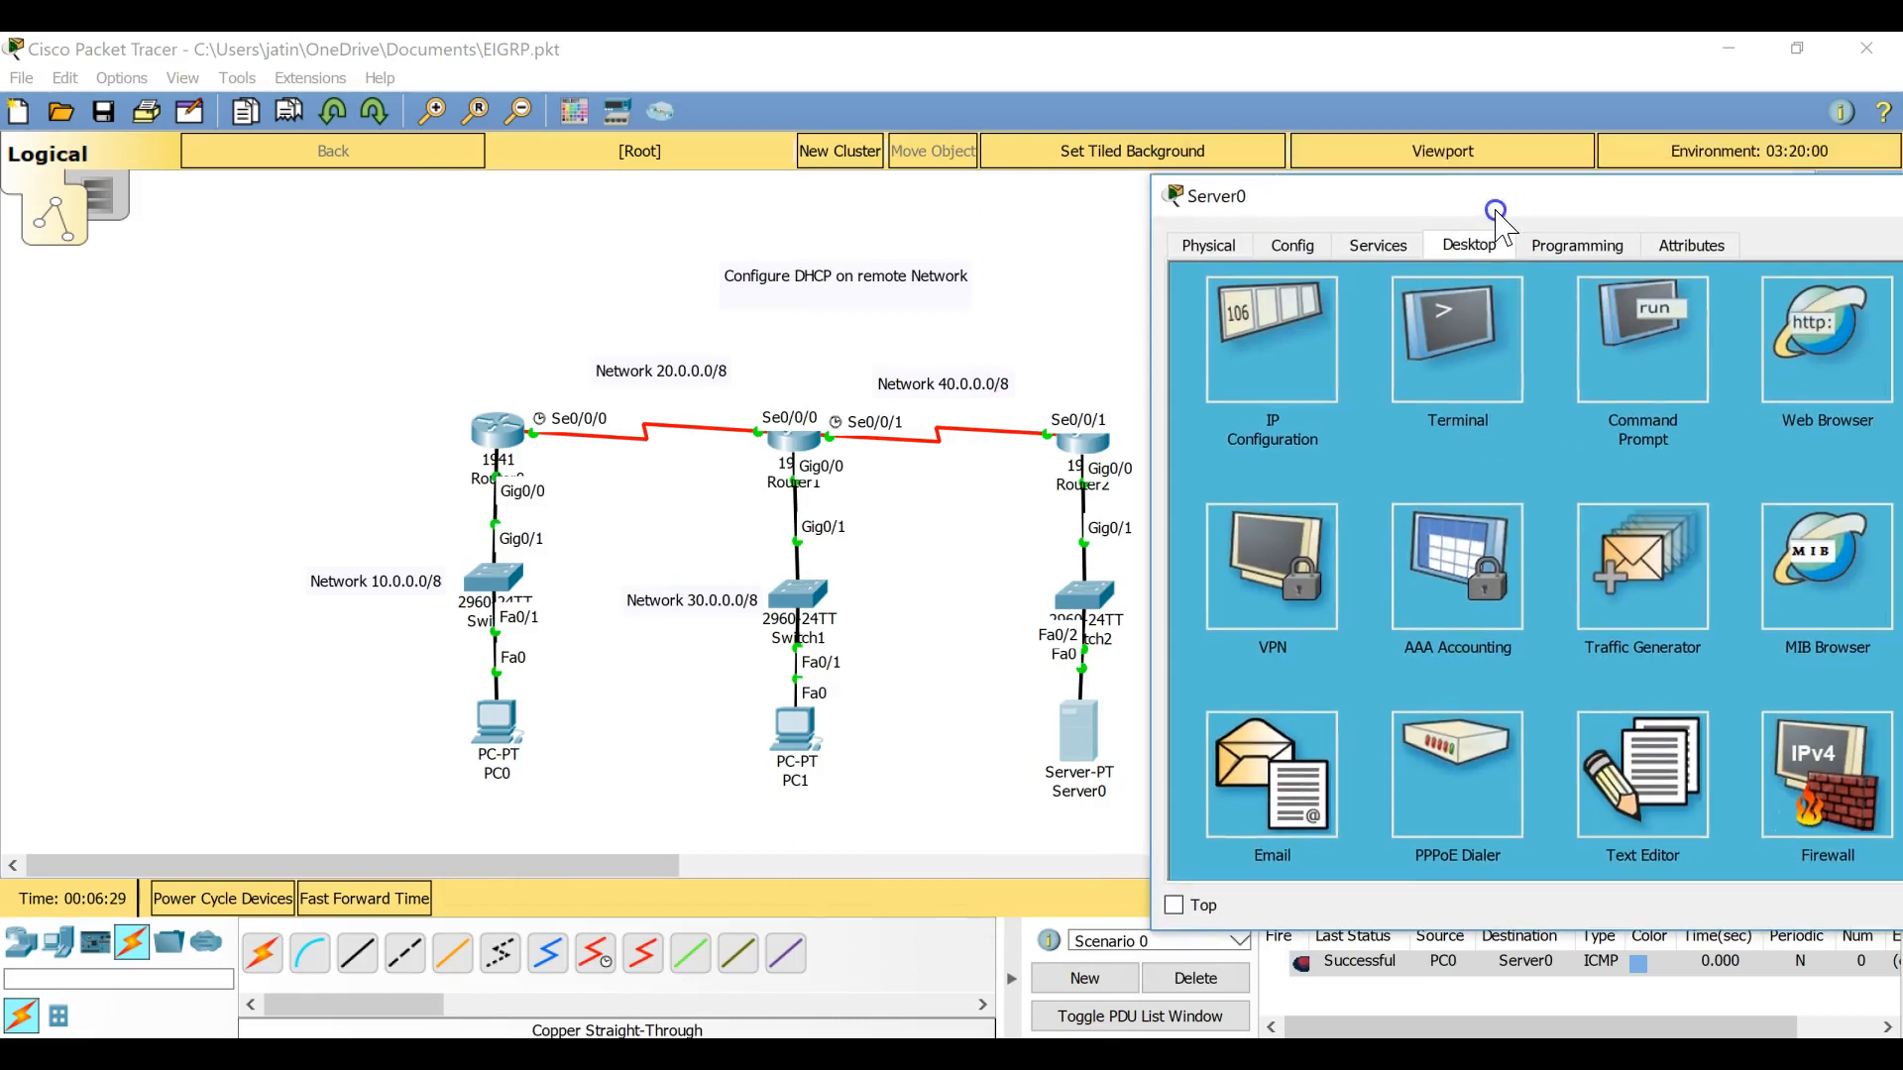
pyautogui.click(1389, 246)
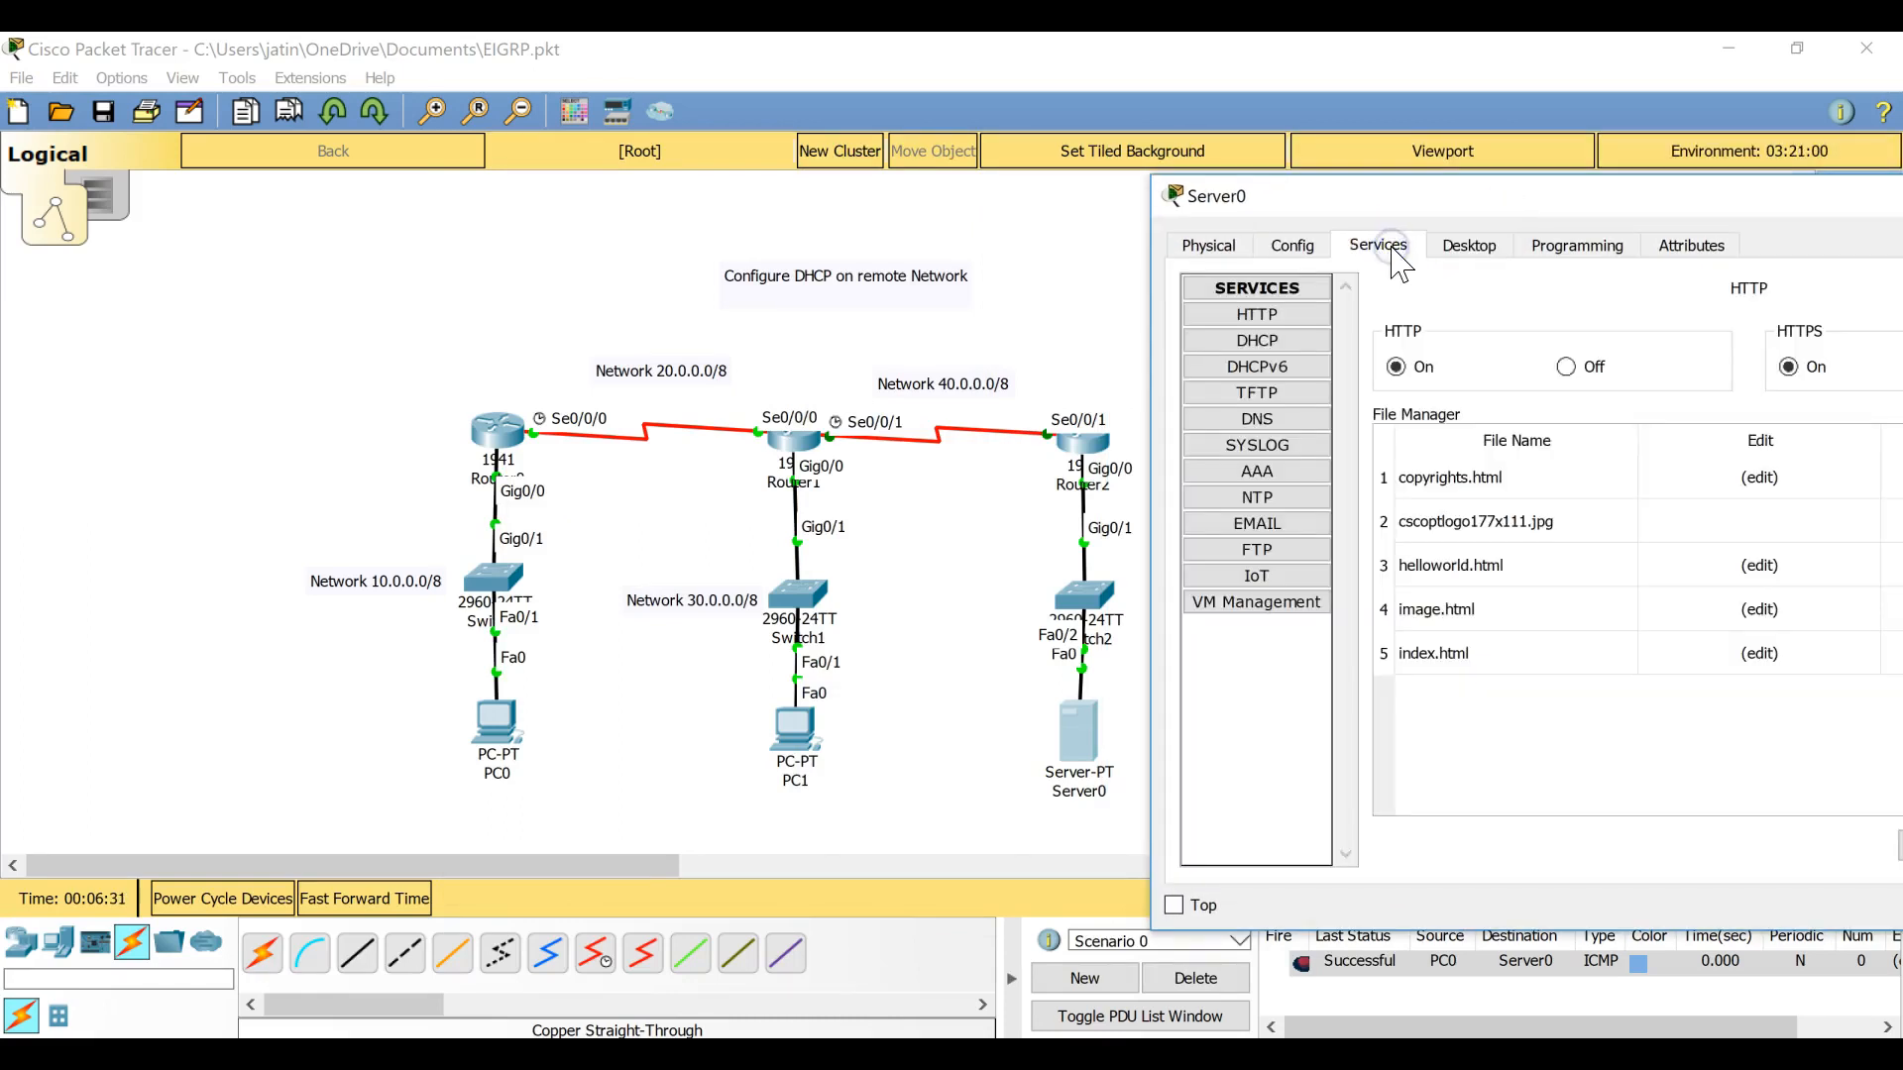
pyautogui.click(1253, 342)
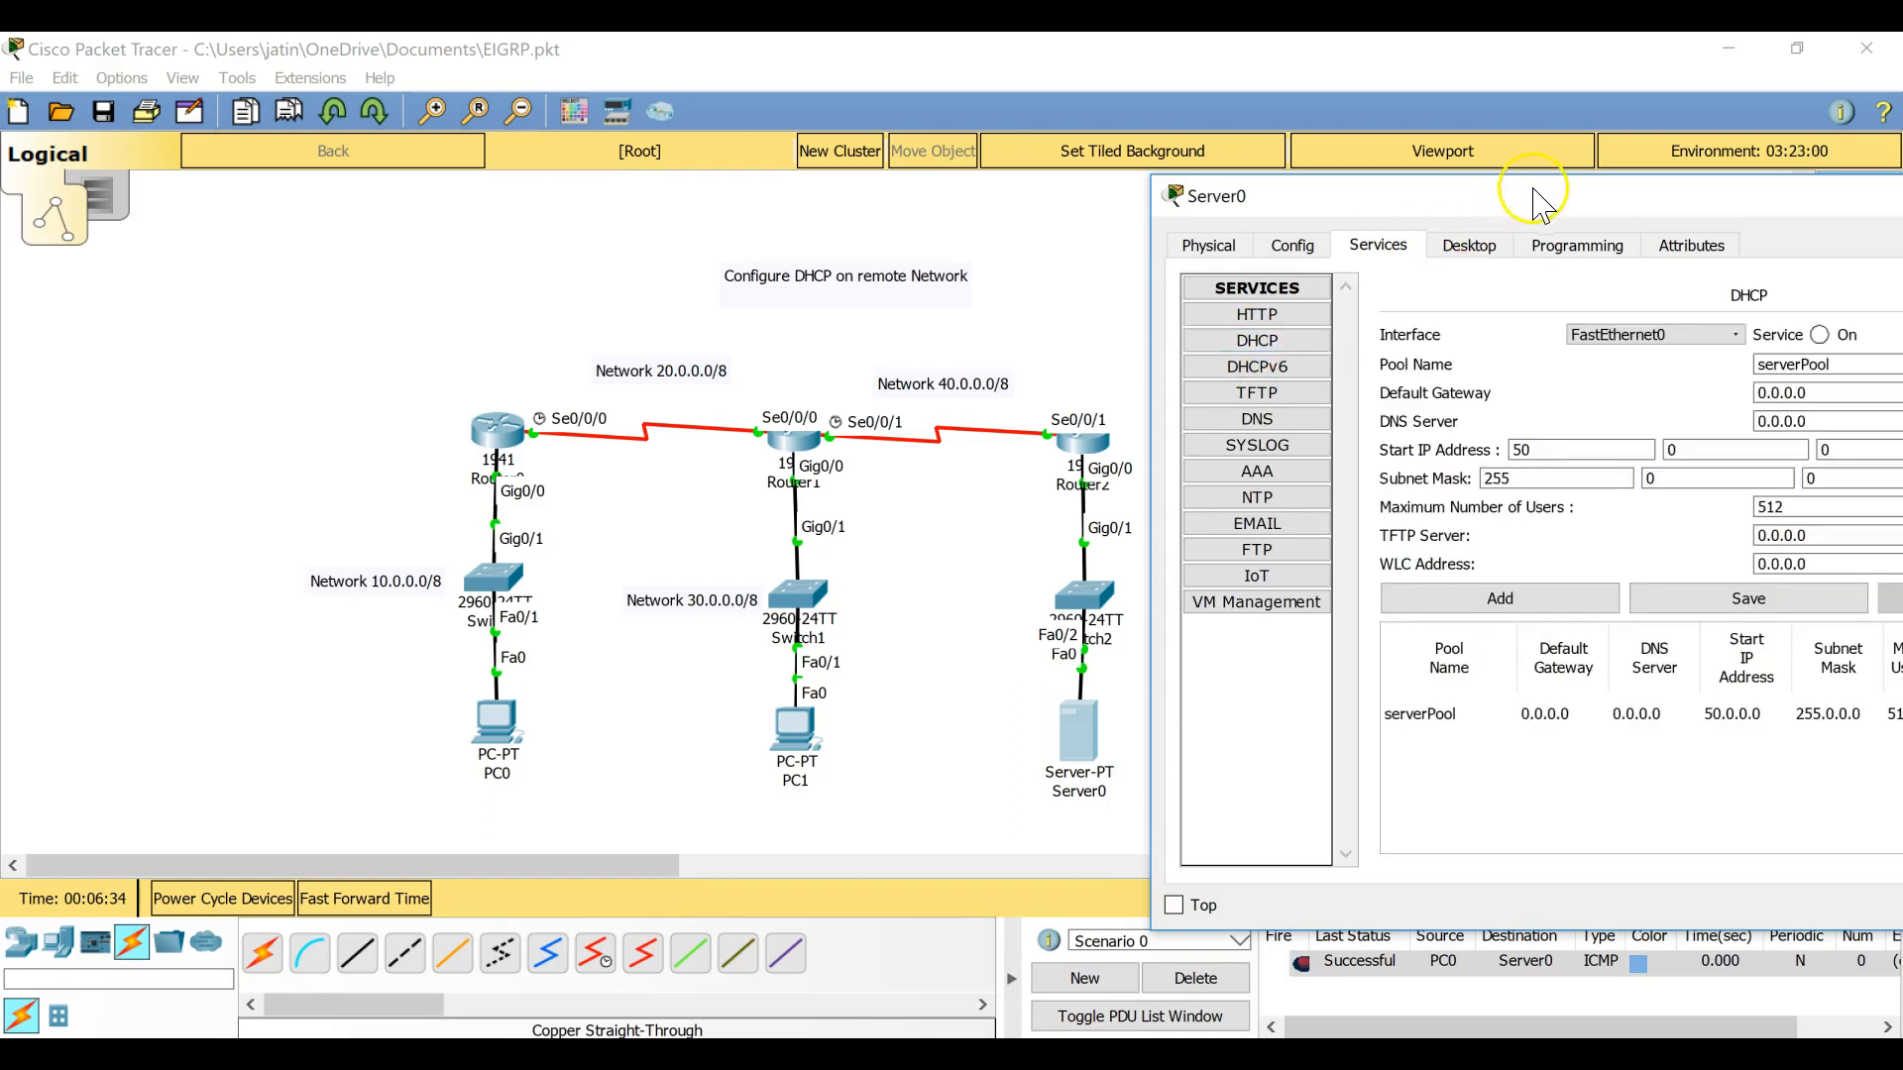
pyautogui.moveTo(1537, 195); pyautogui.dragTo(1055, 208)
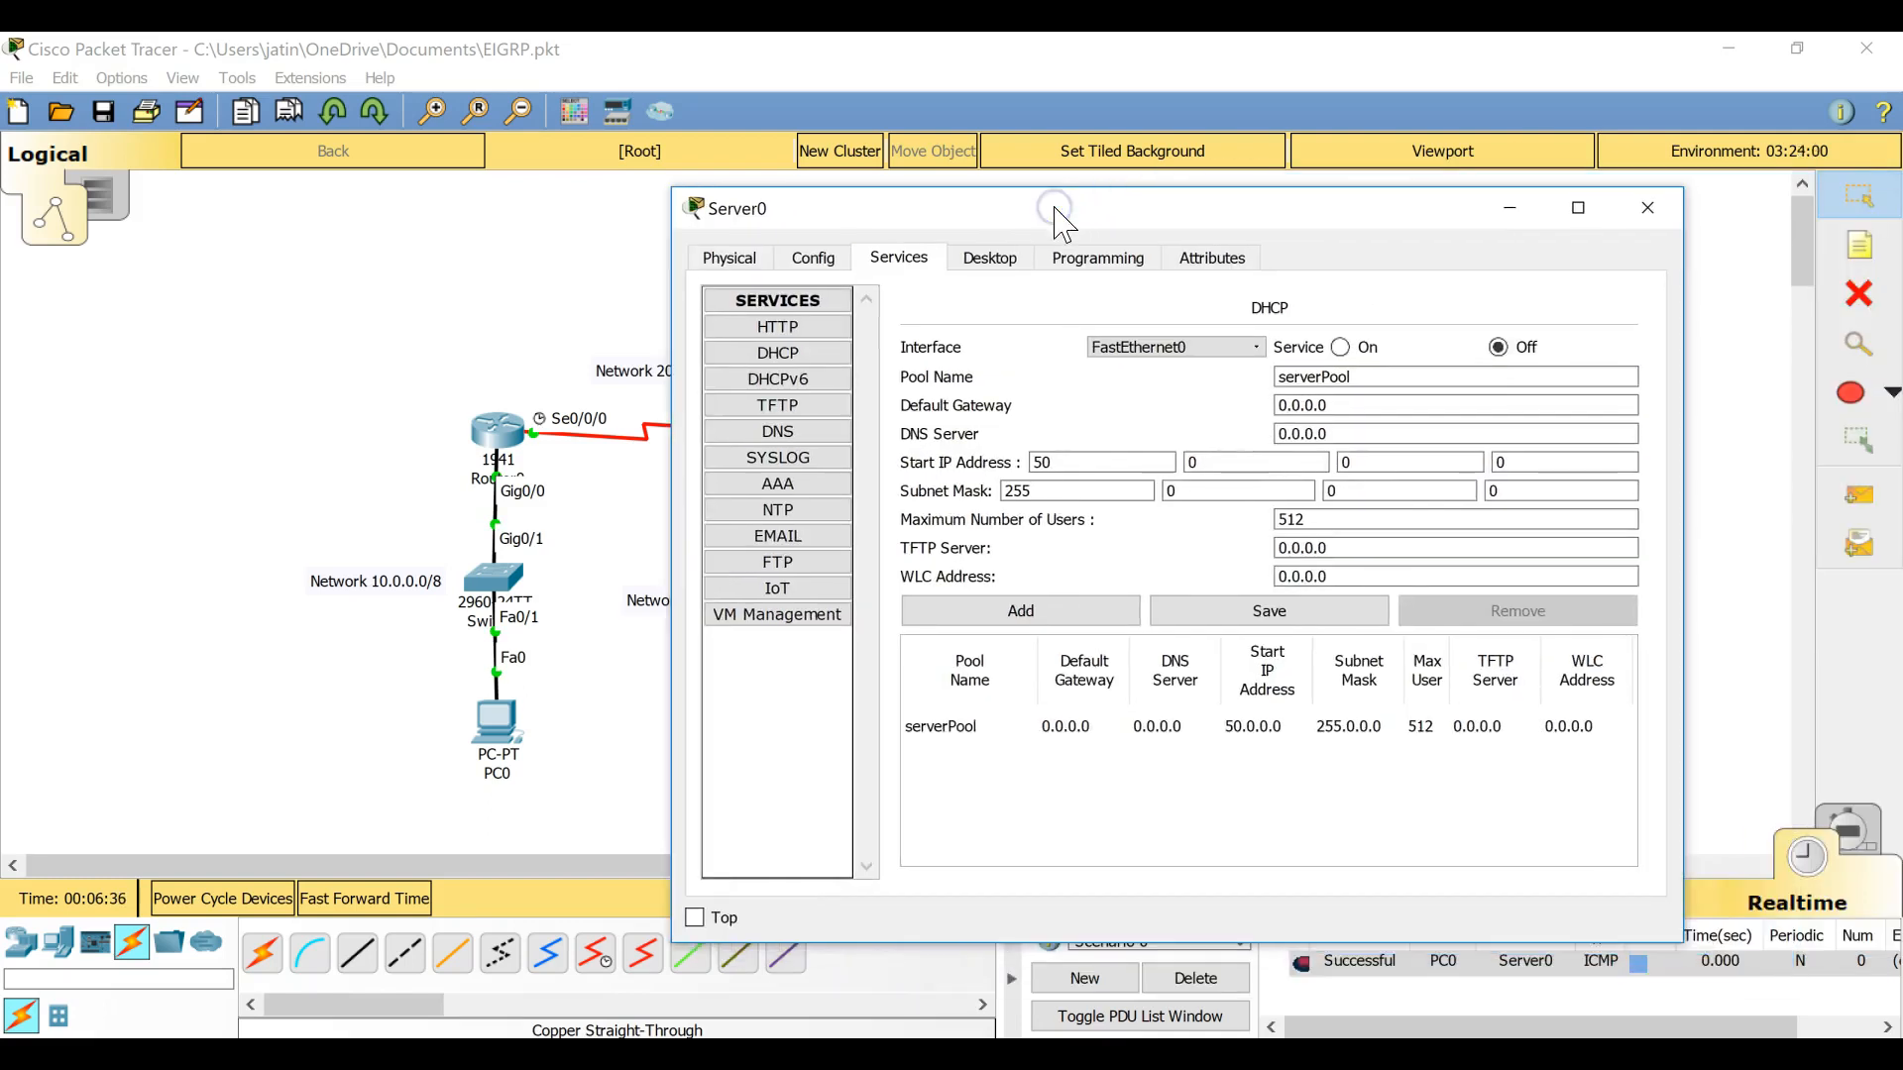
# Step: Name the DHCP pool Net 10 with default gateway 10.0.0.1, and dismiss the Norton Network Cost Awareness window
pyautogui.click(1084, 473)
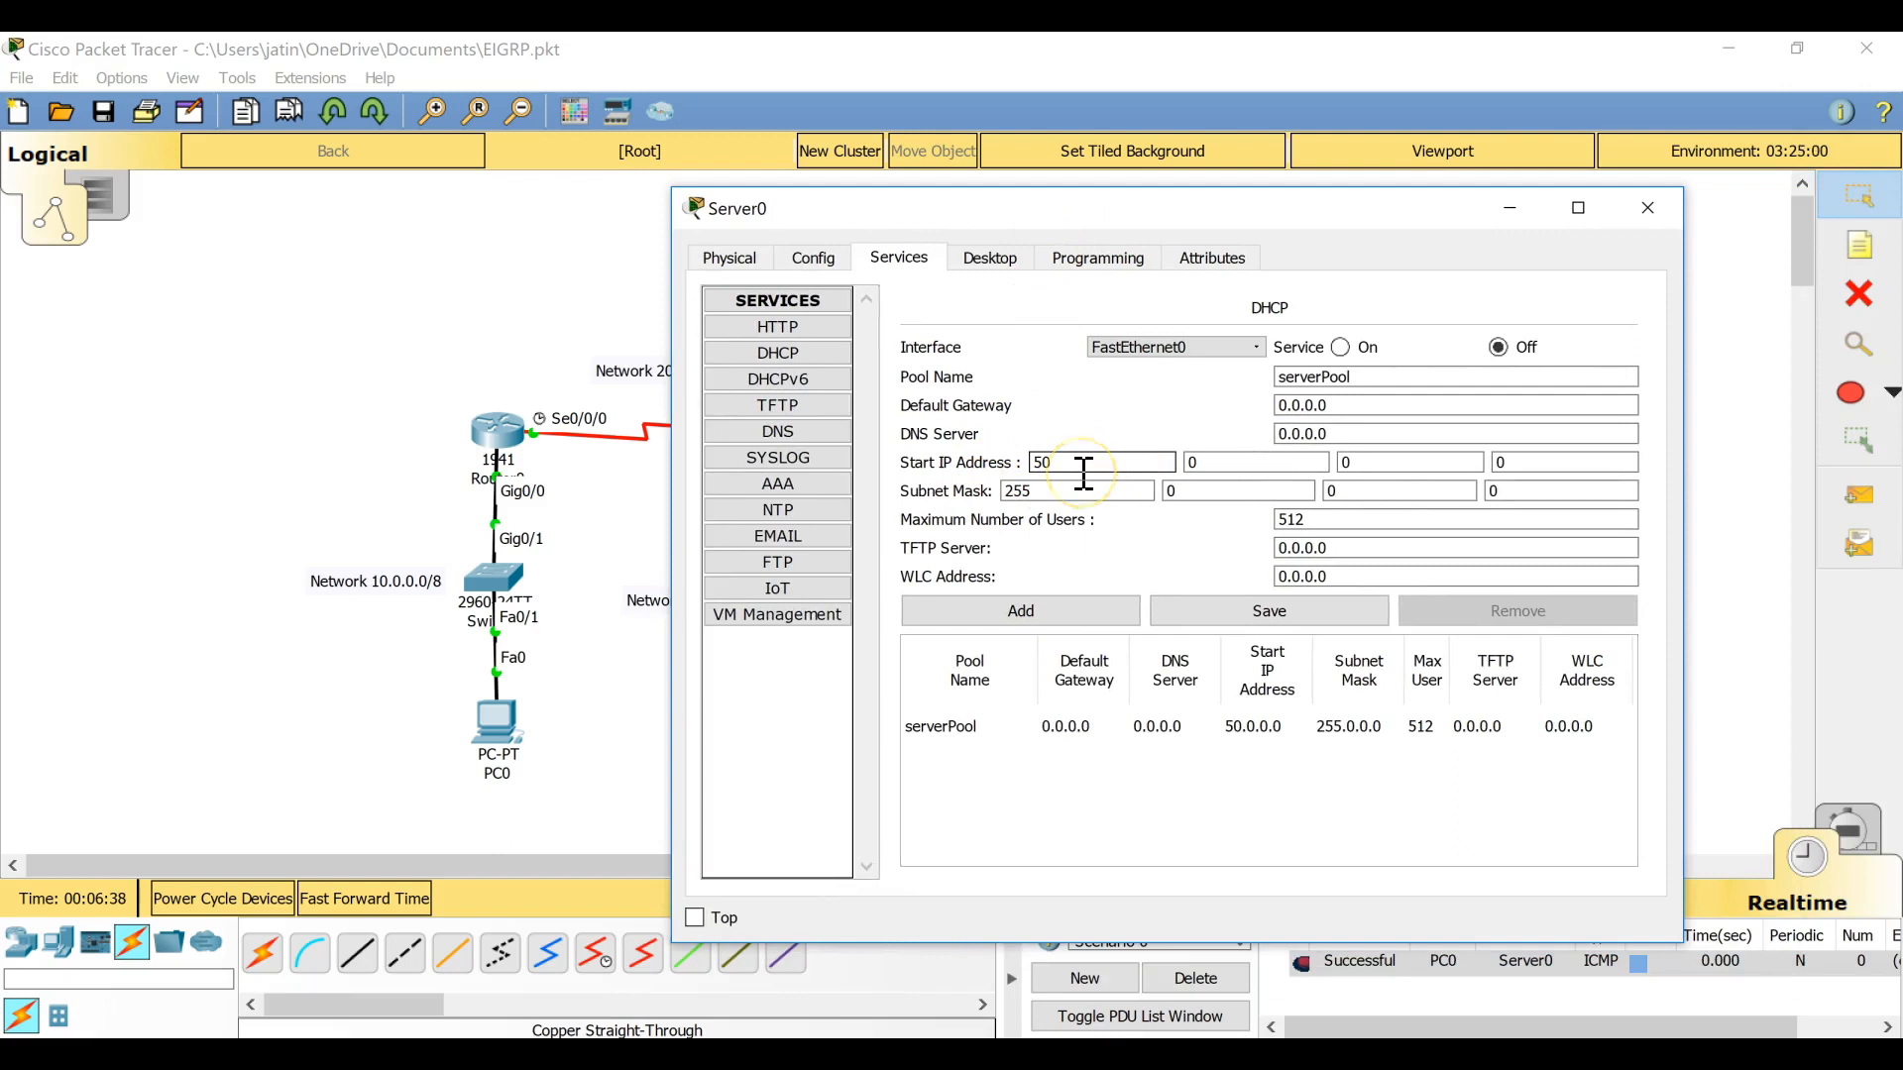
pyautogui.click(1364, 378)
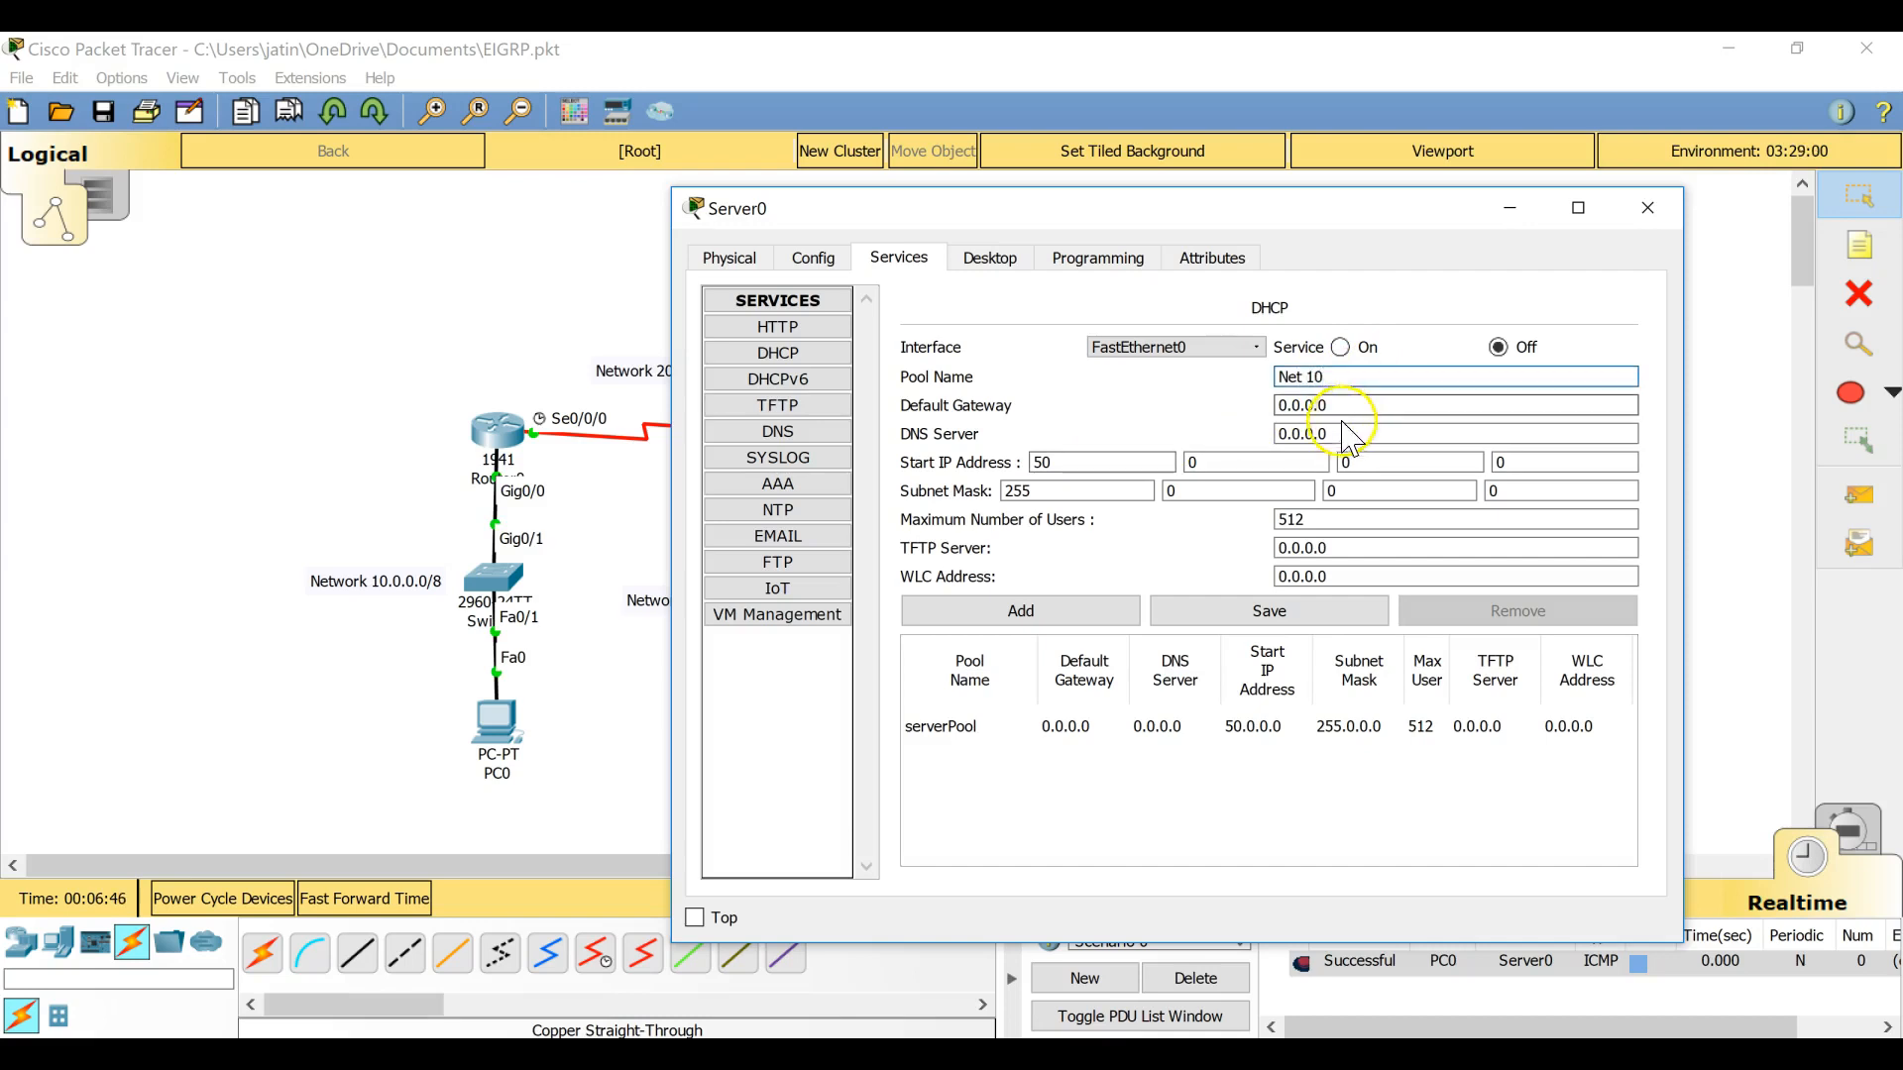
pyautogui.click(1349, 406)
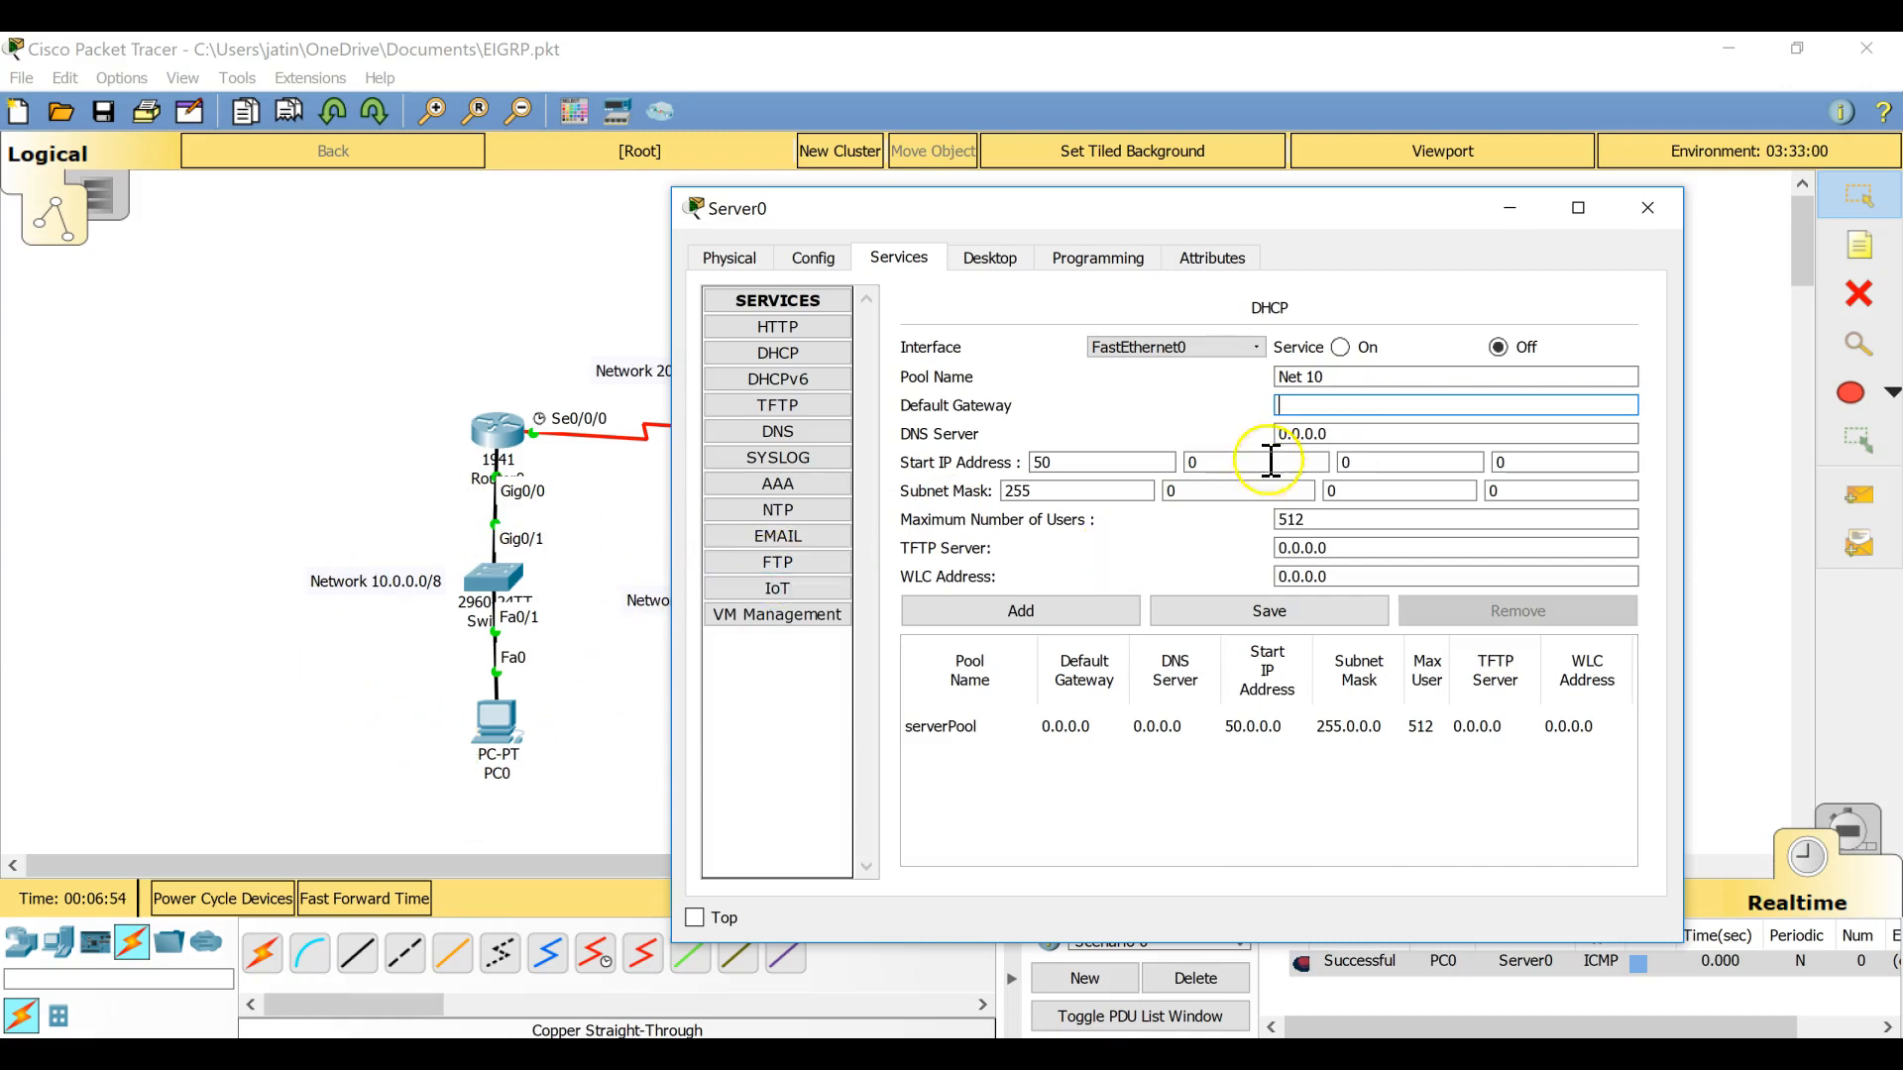
pyautogui.click(1321, 406)
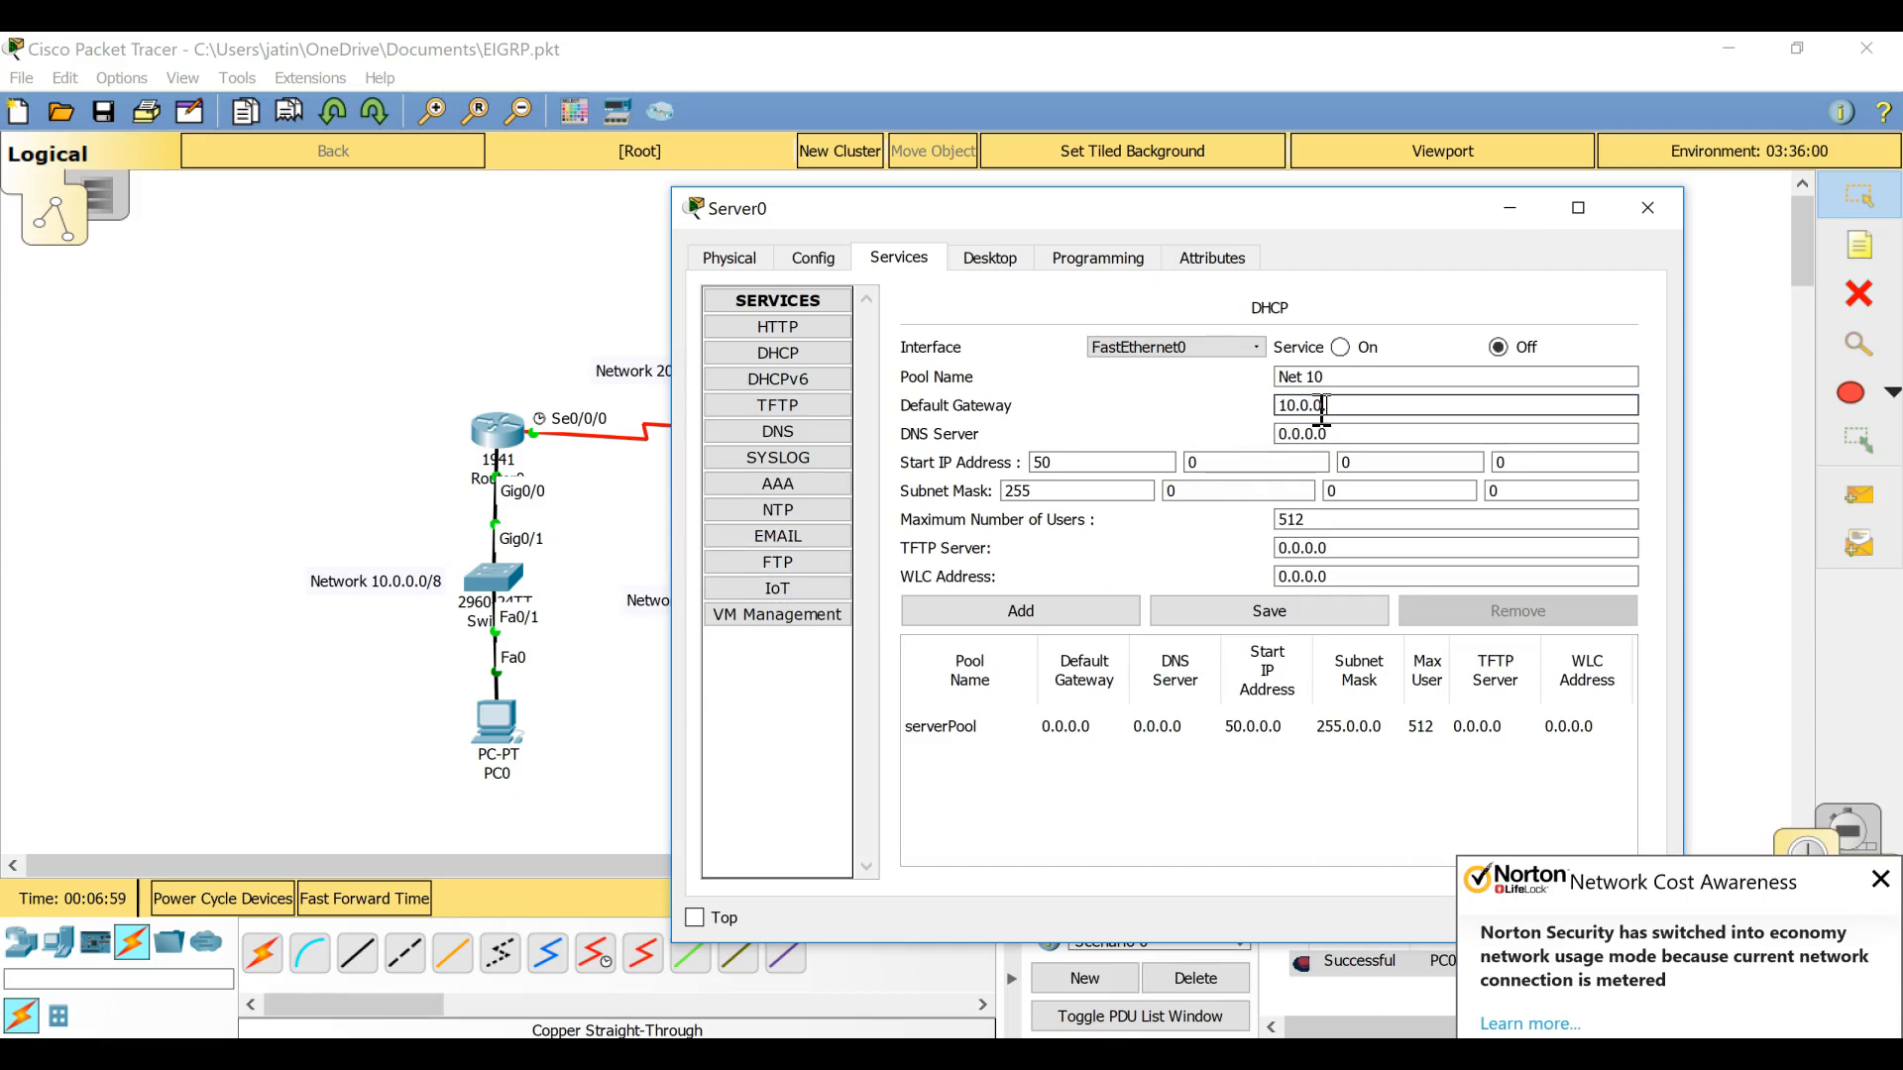
pyautogui.click(1880, 879)
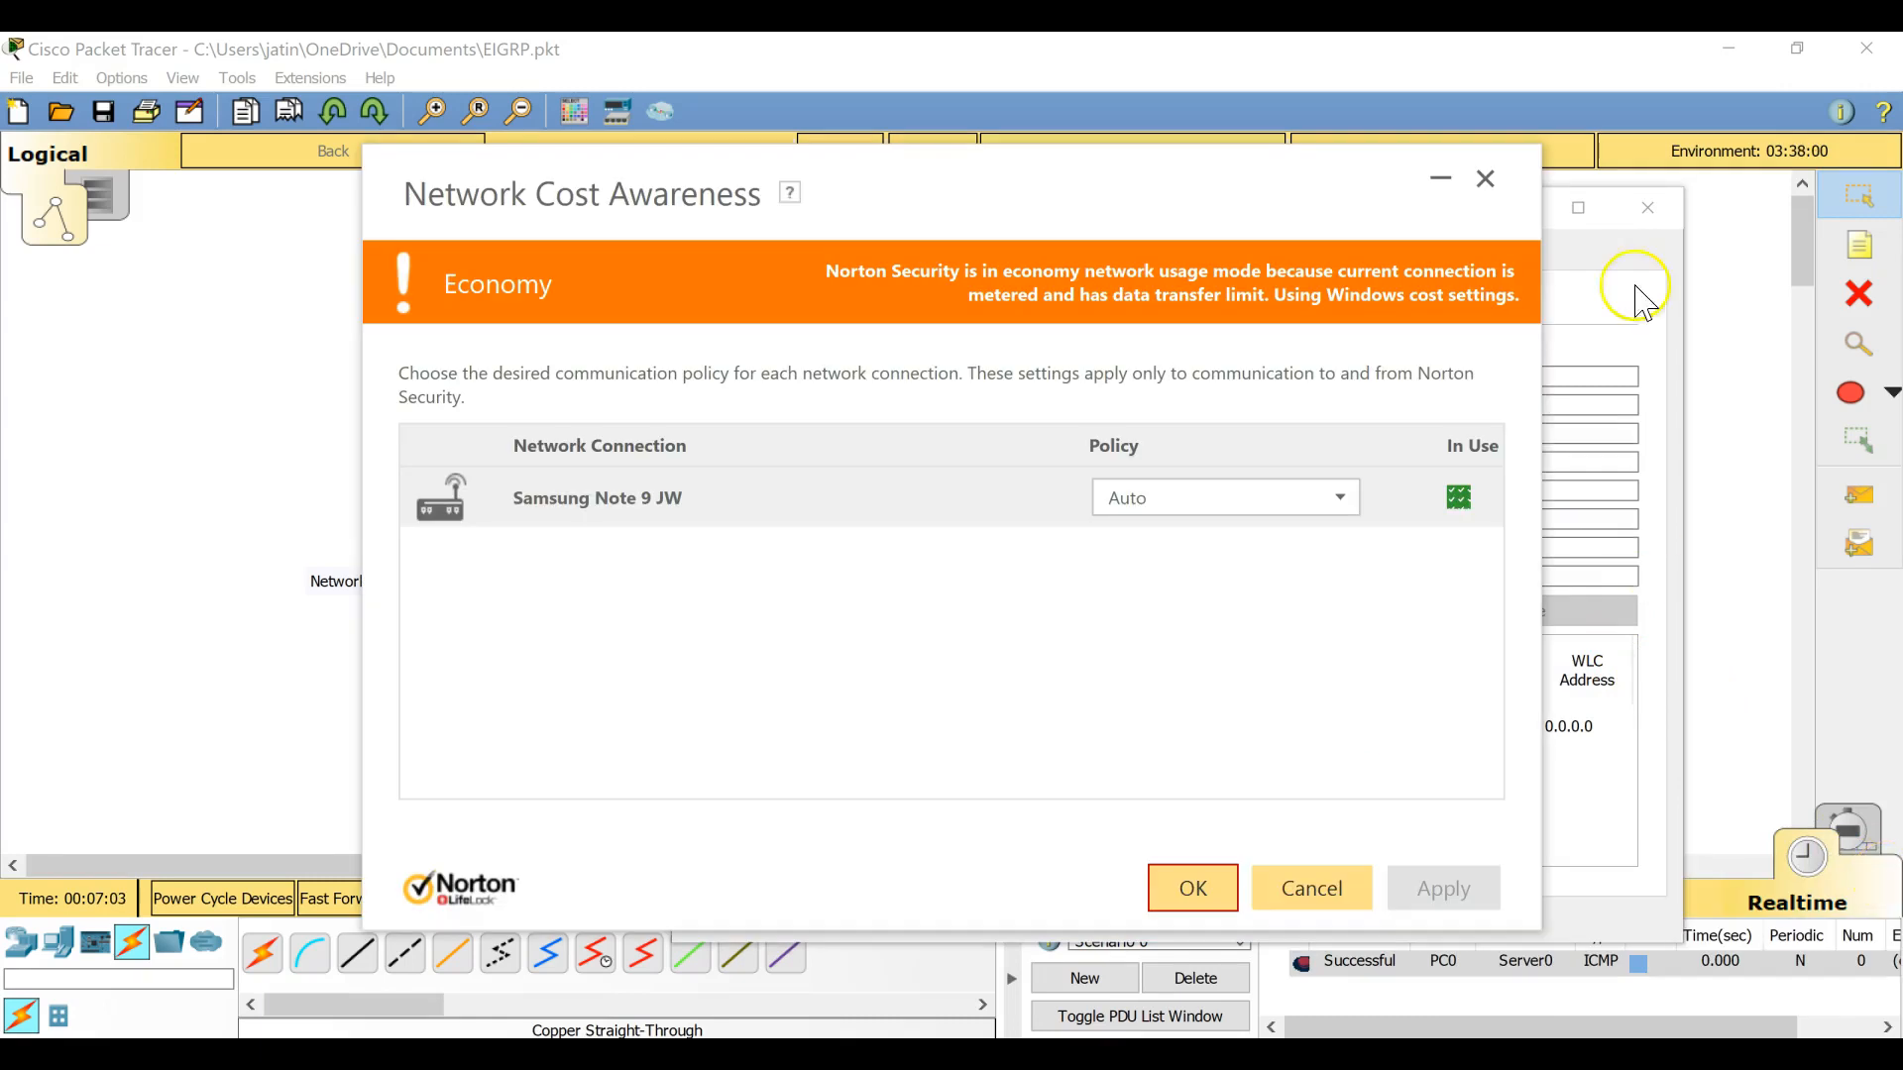
pyautogui.click(1486, 183)
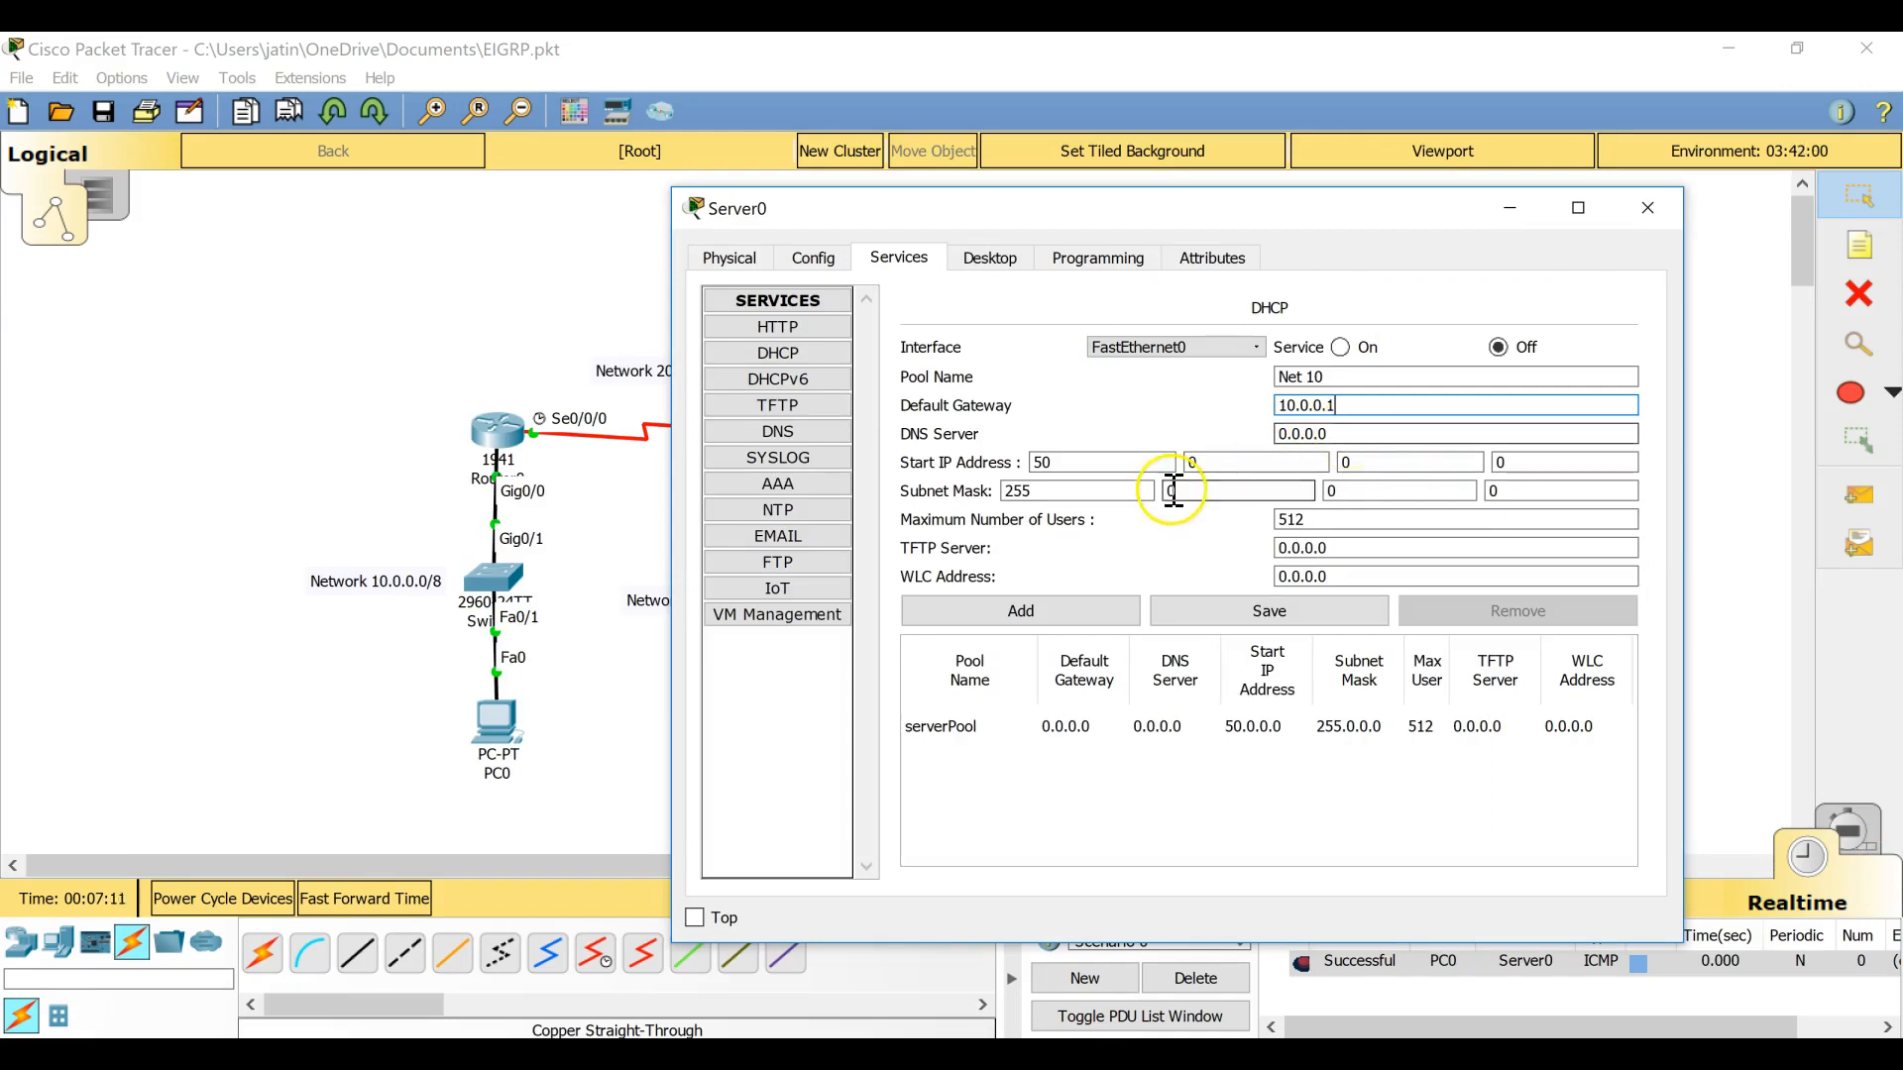
# Step: Set the Net 10 pool's start IP address to 10.0.0.11
pyautogui.click(1066, 461)
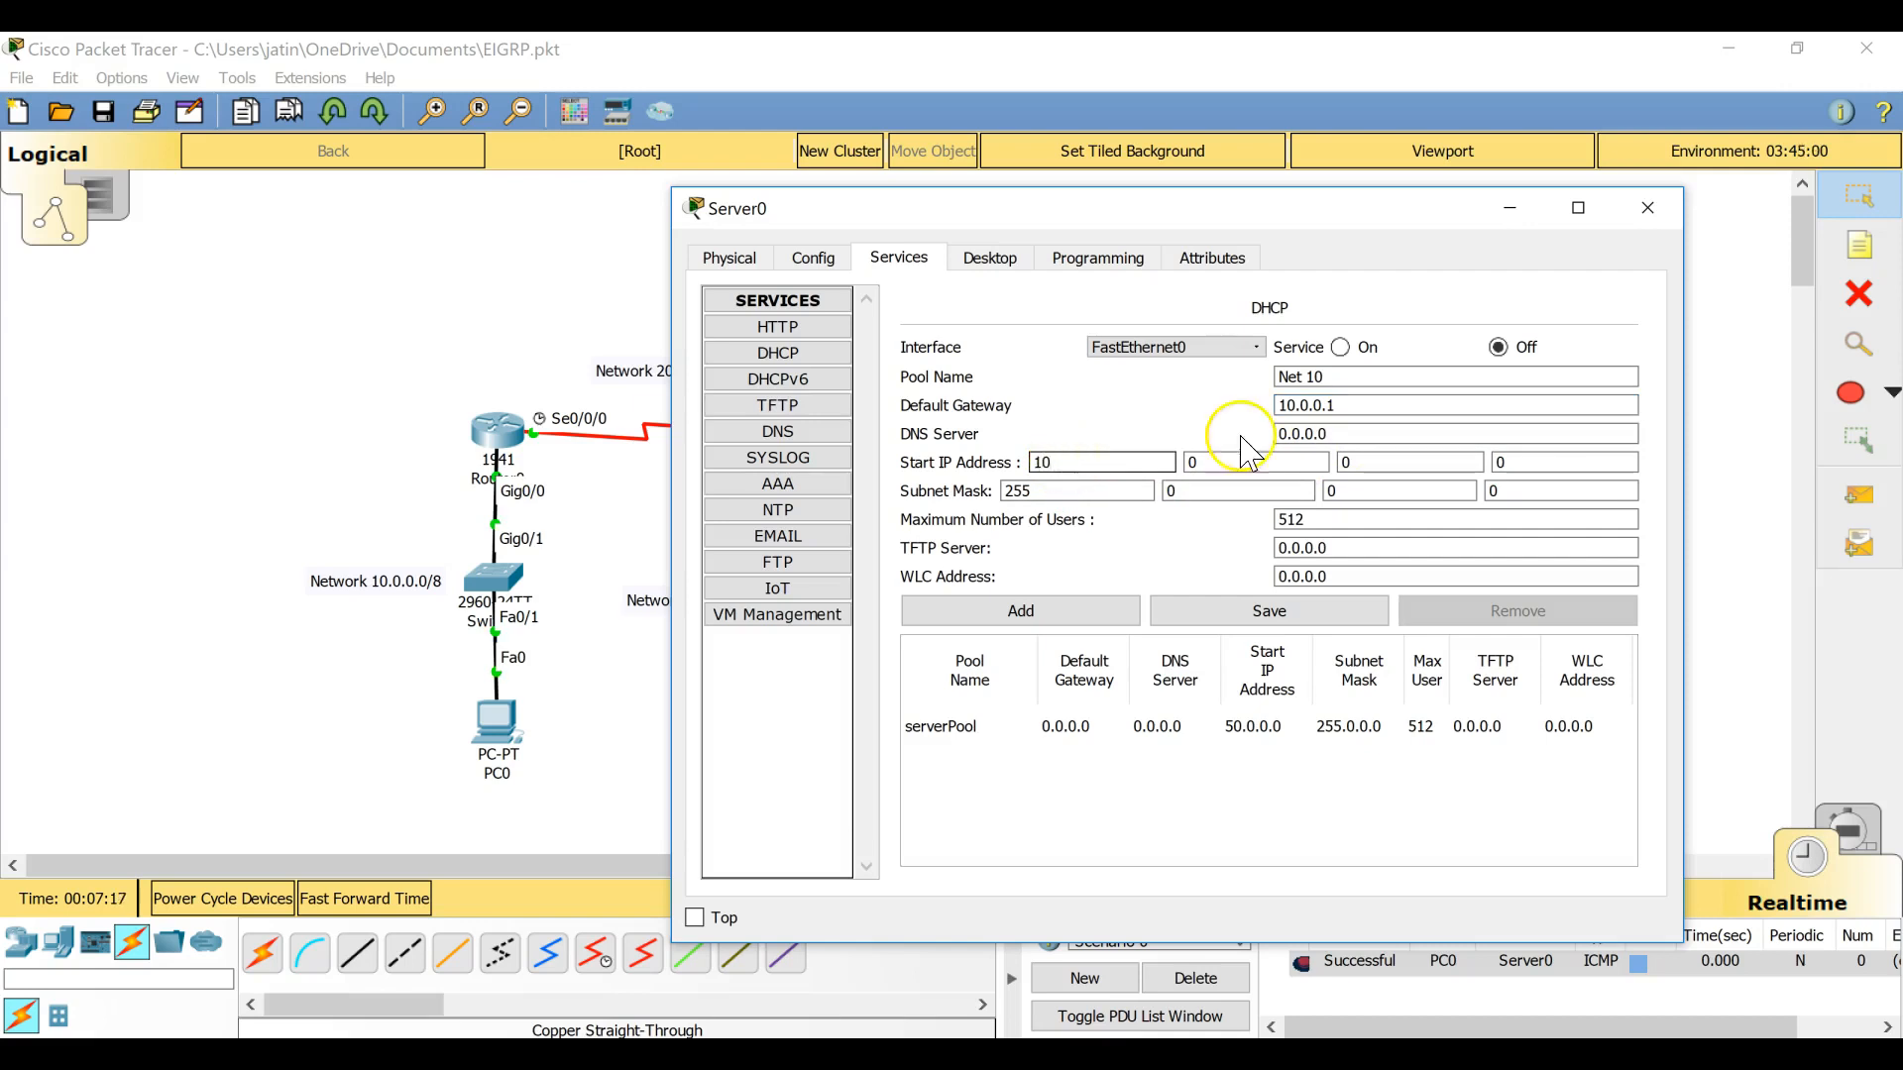
pyautogui.click(1518, 463)
pyautogui.press('BackSpace')
pyautogui.write('11')
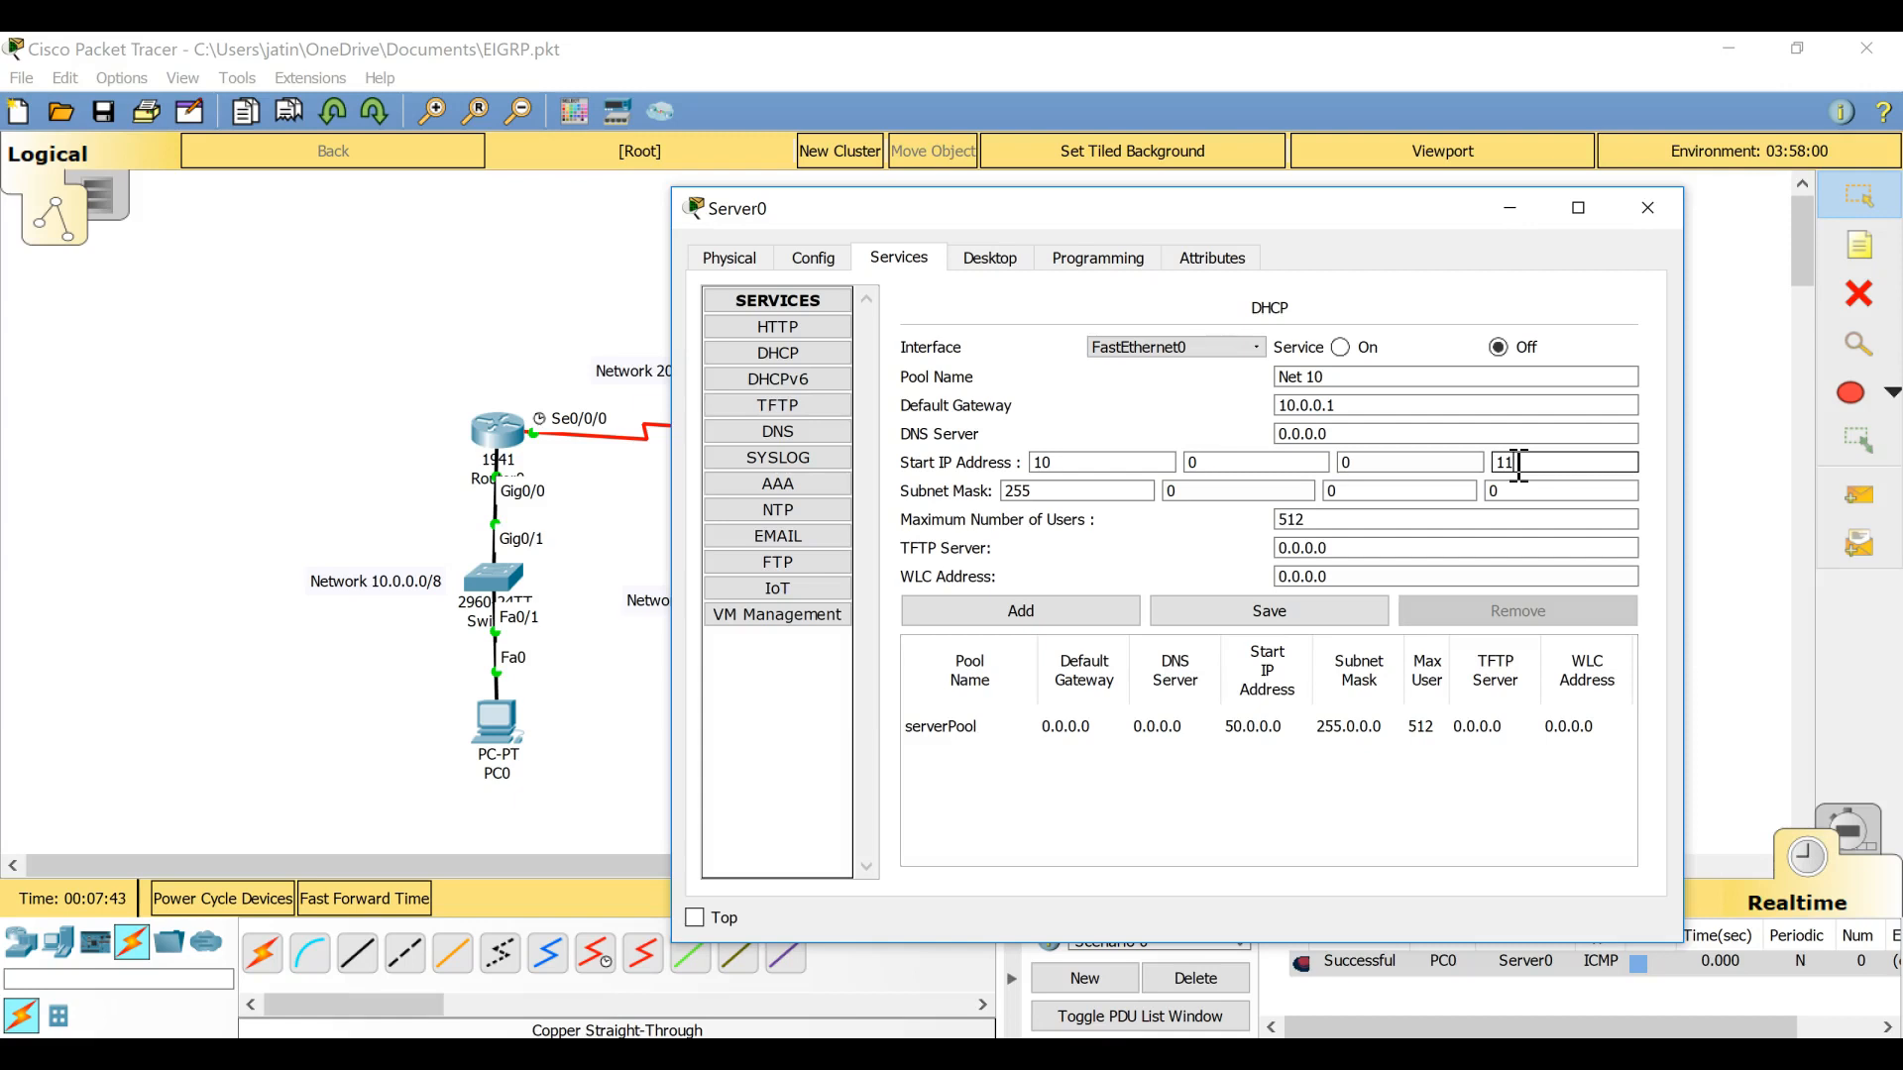
pyautogui.click(1654, 503)
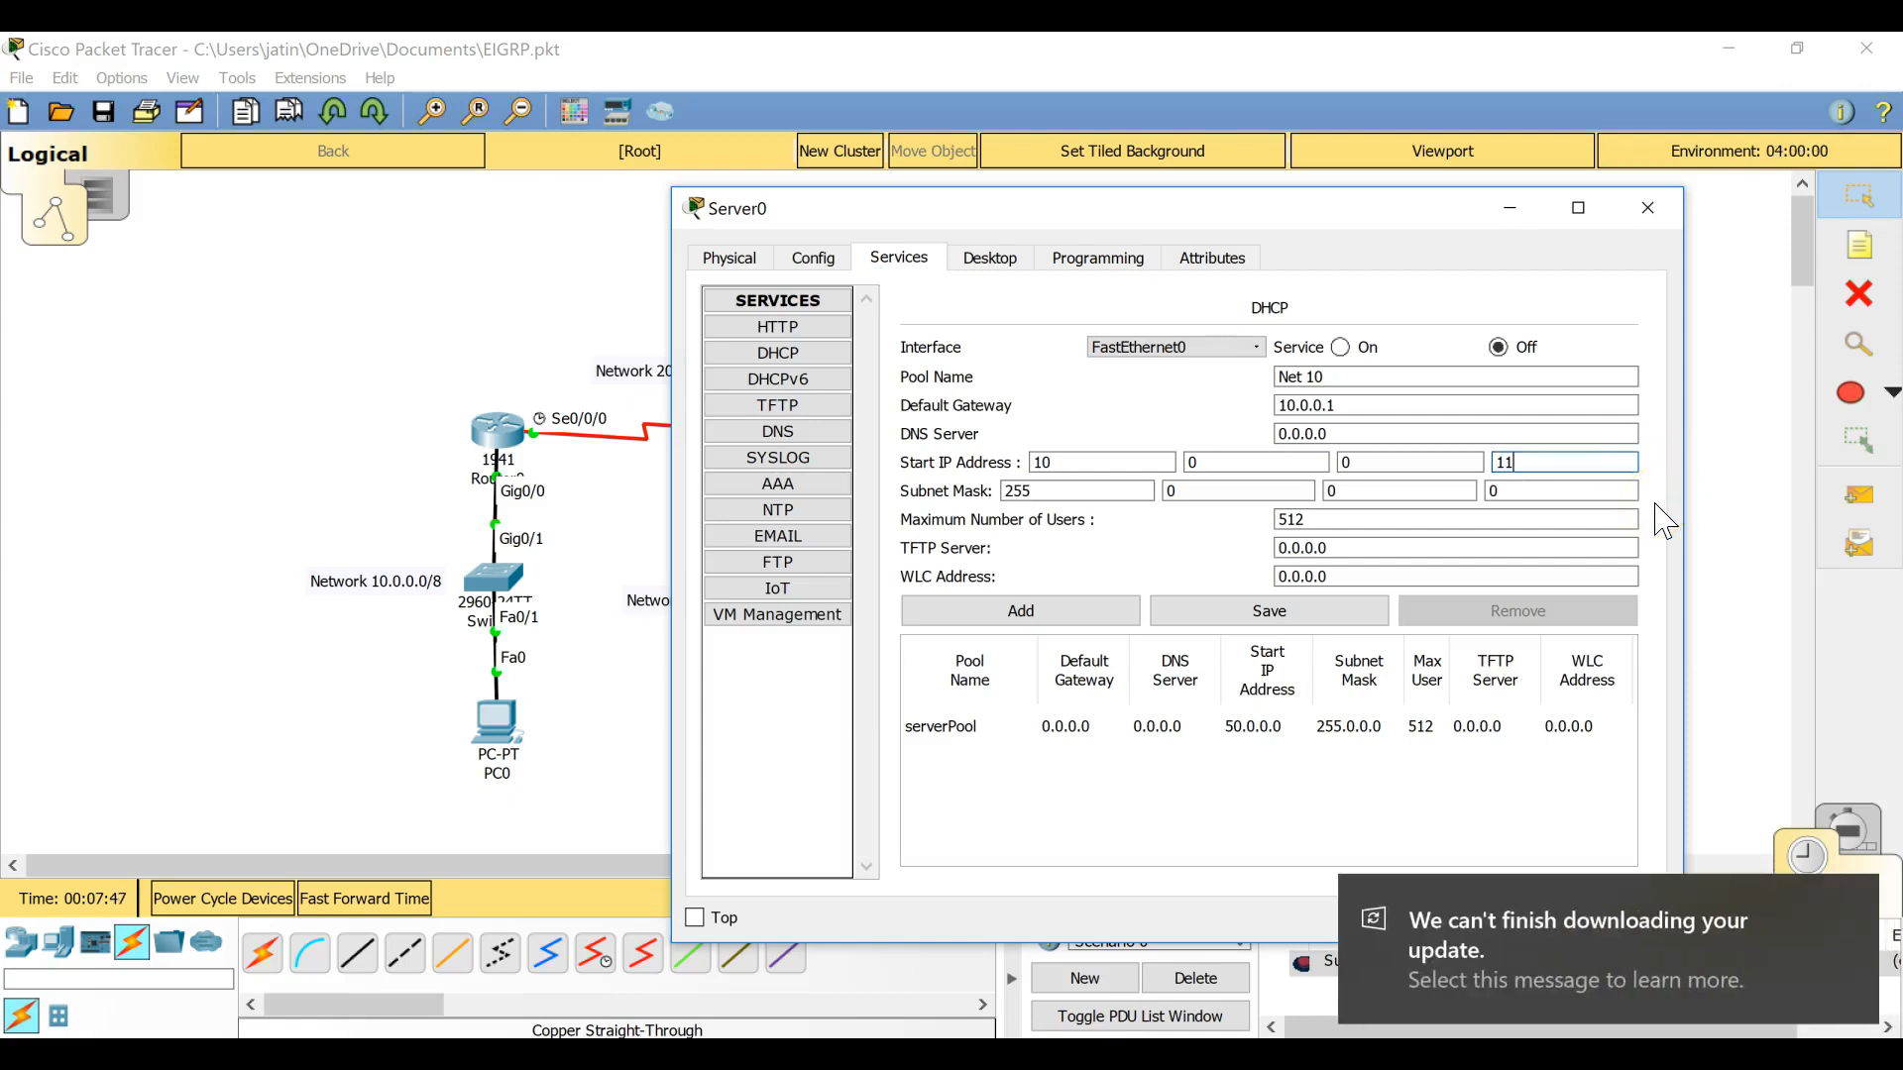
pyautogui.click(1774, 828)
pyautogui.click(1377, 348)
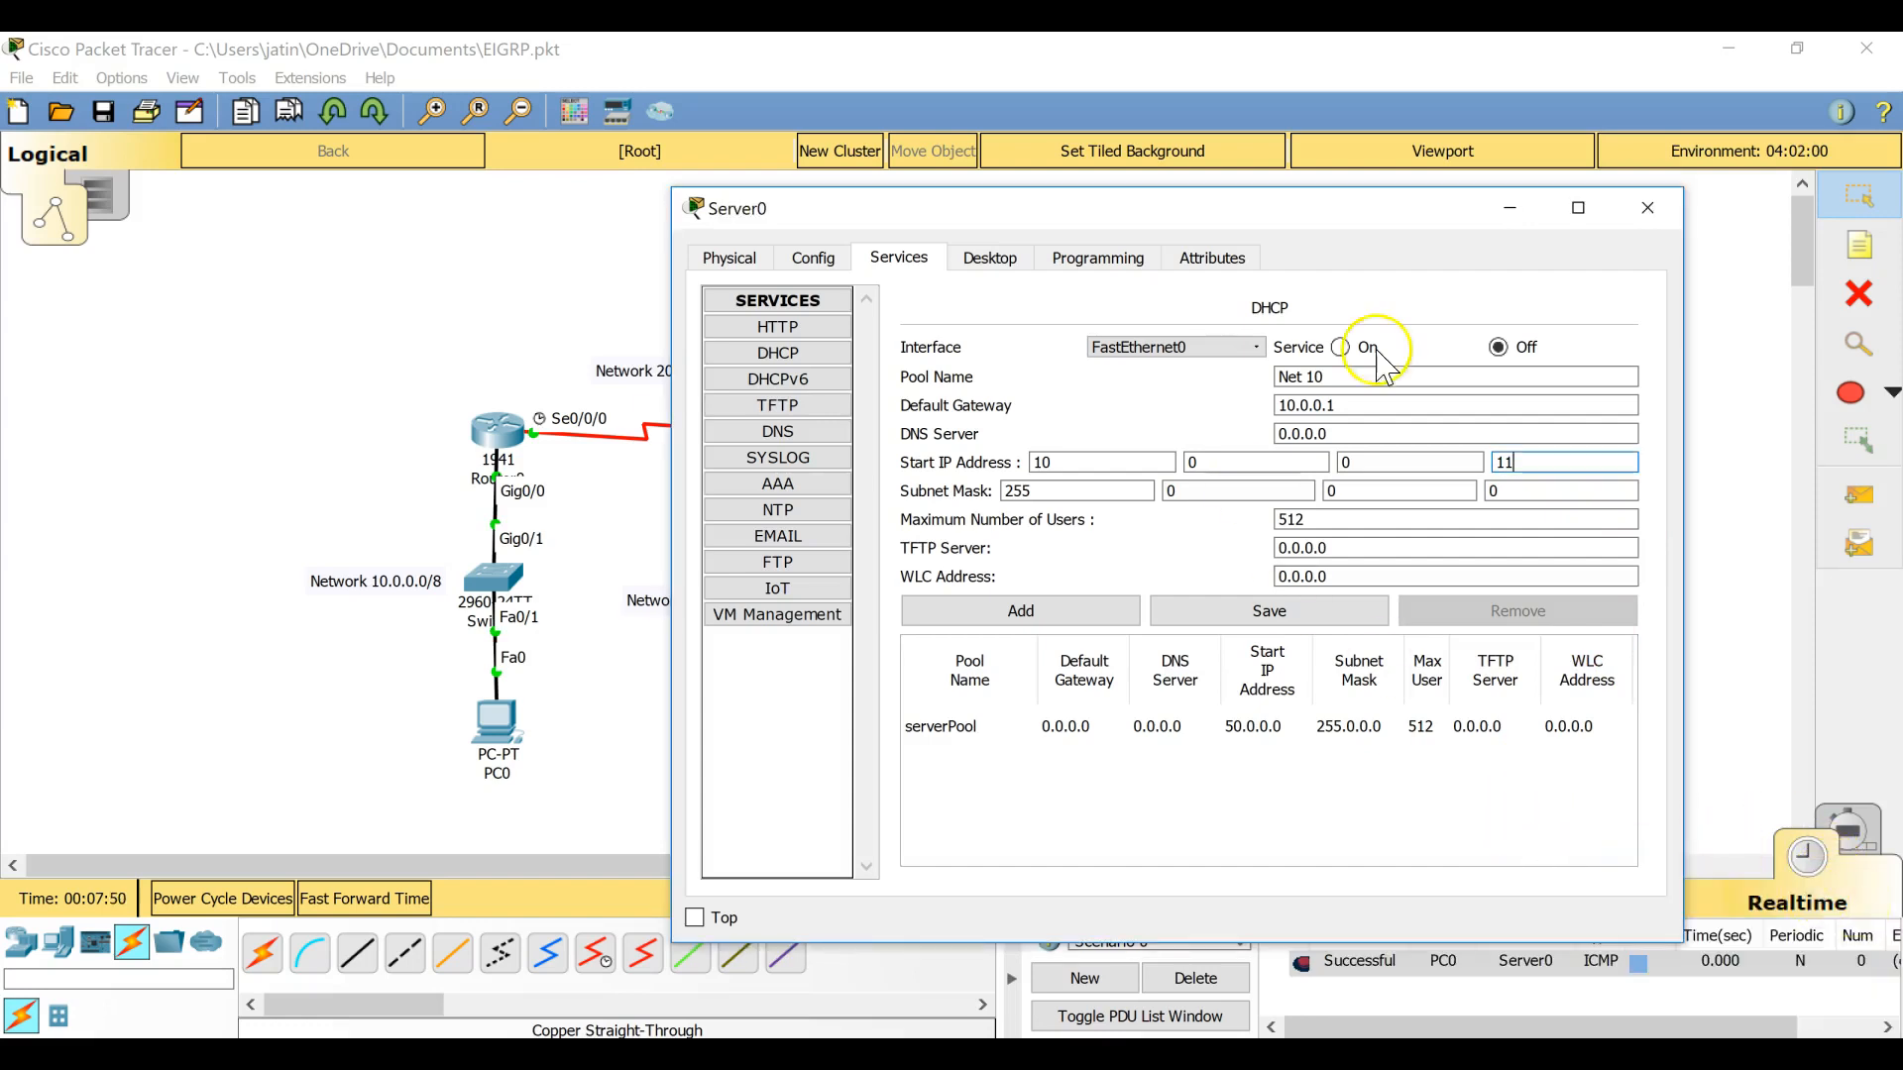
pyautogui.click(1536, 468)
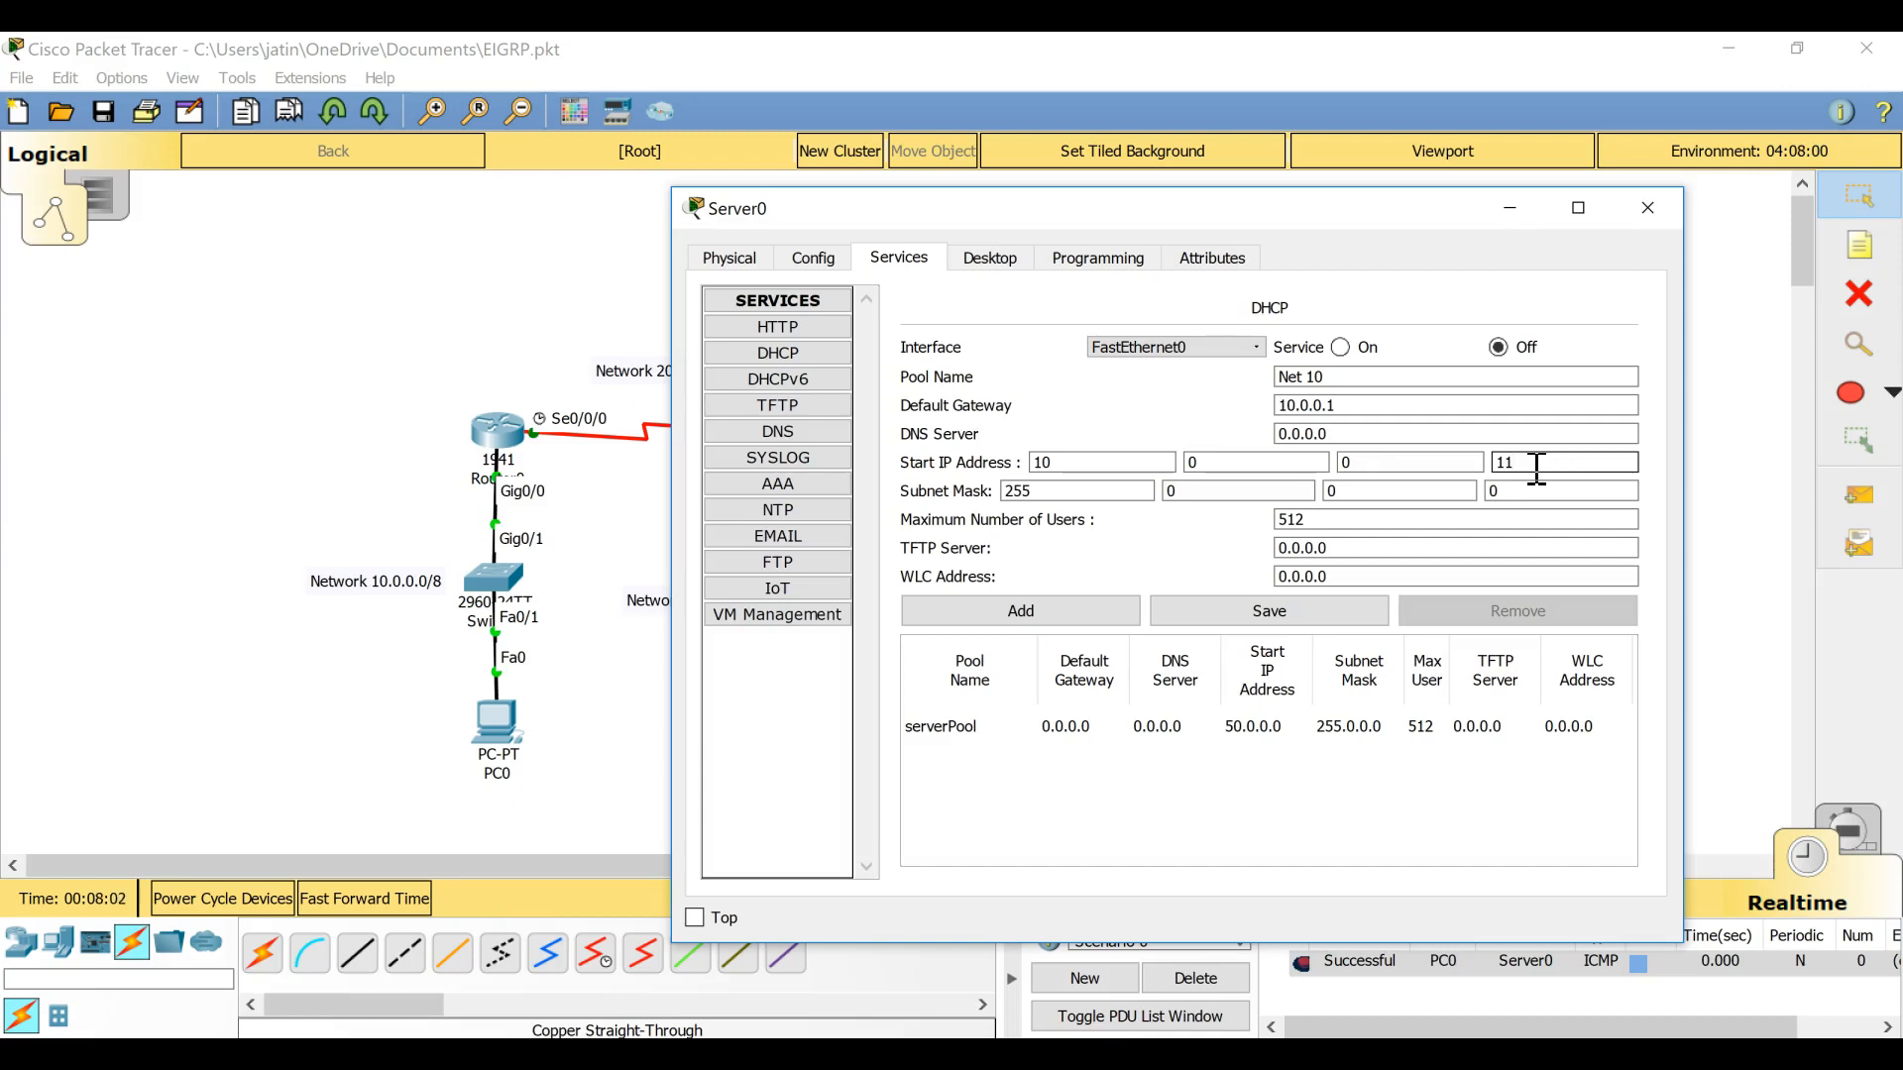
# Step: Limit the Net 10 pool to a maximum of 5 users
pyautogui.click(1316, 522)
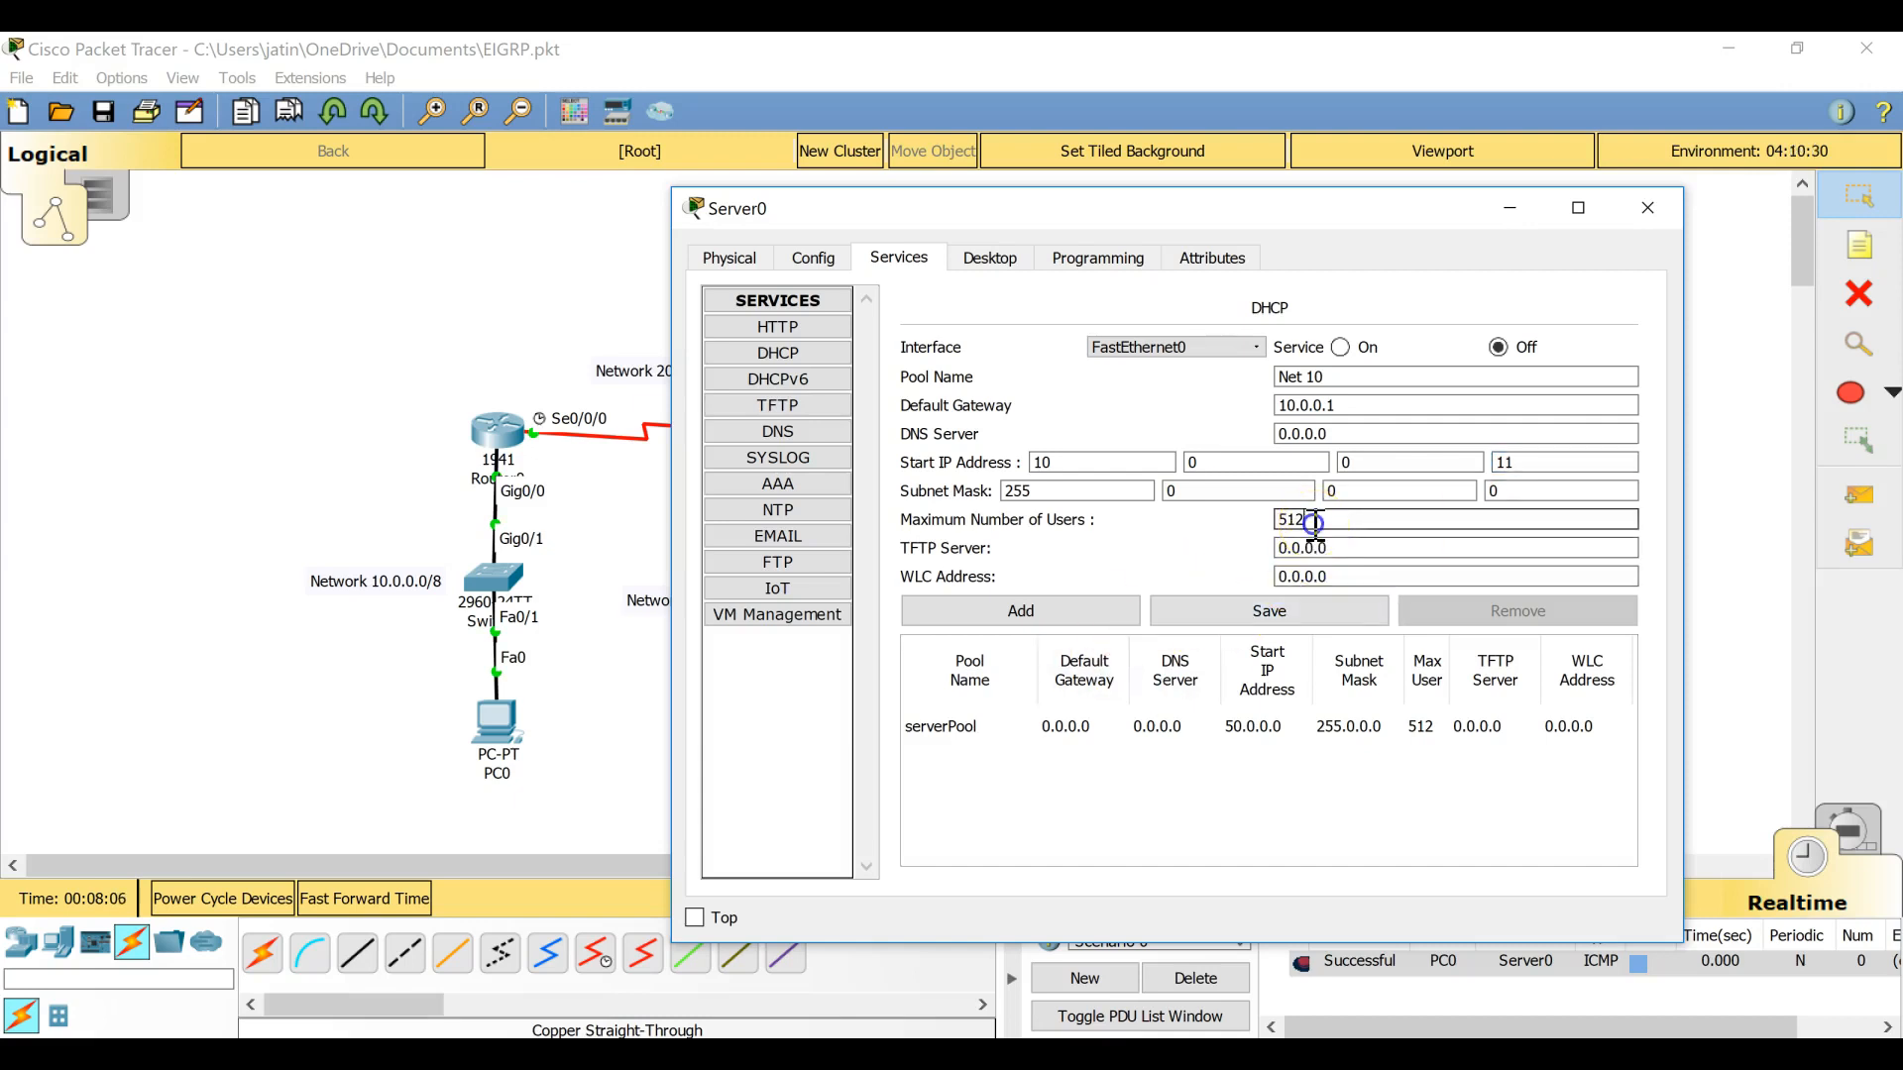
pyautogui.press('BackSpace')
pyautogui.press('BackSpace')
pyautogui.press('BackSpace')
pyautogui.write('5')
pyautogui.click(1247, 805)
pyautogui.click(1310, 525)
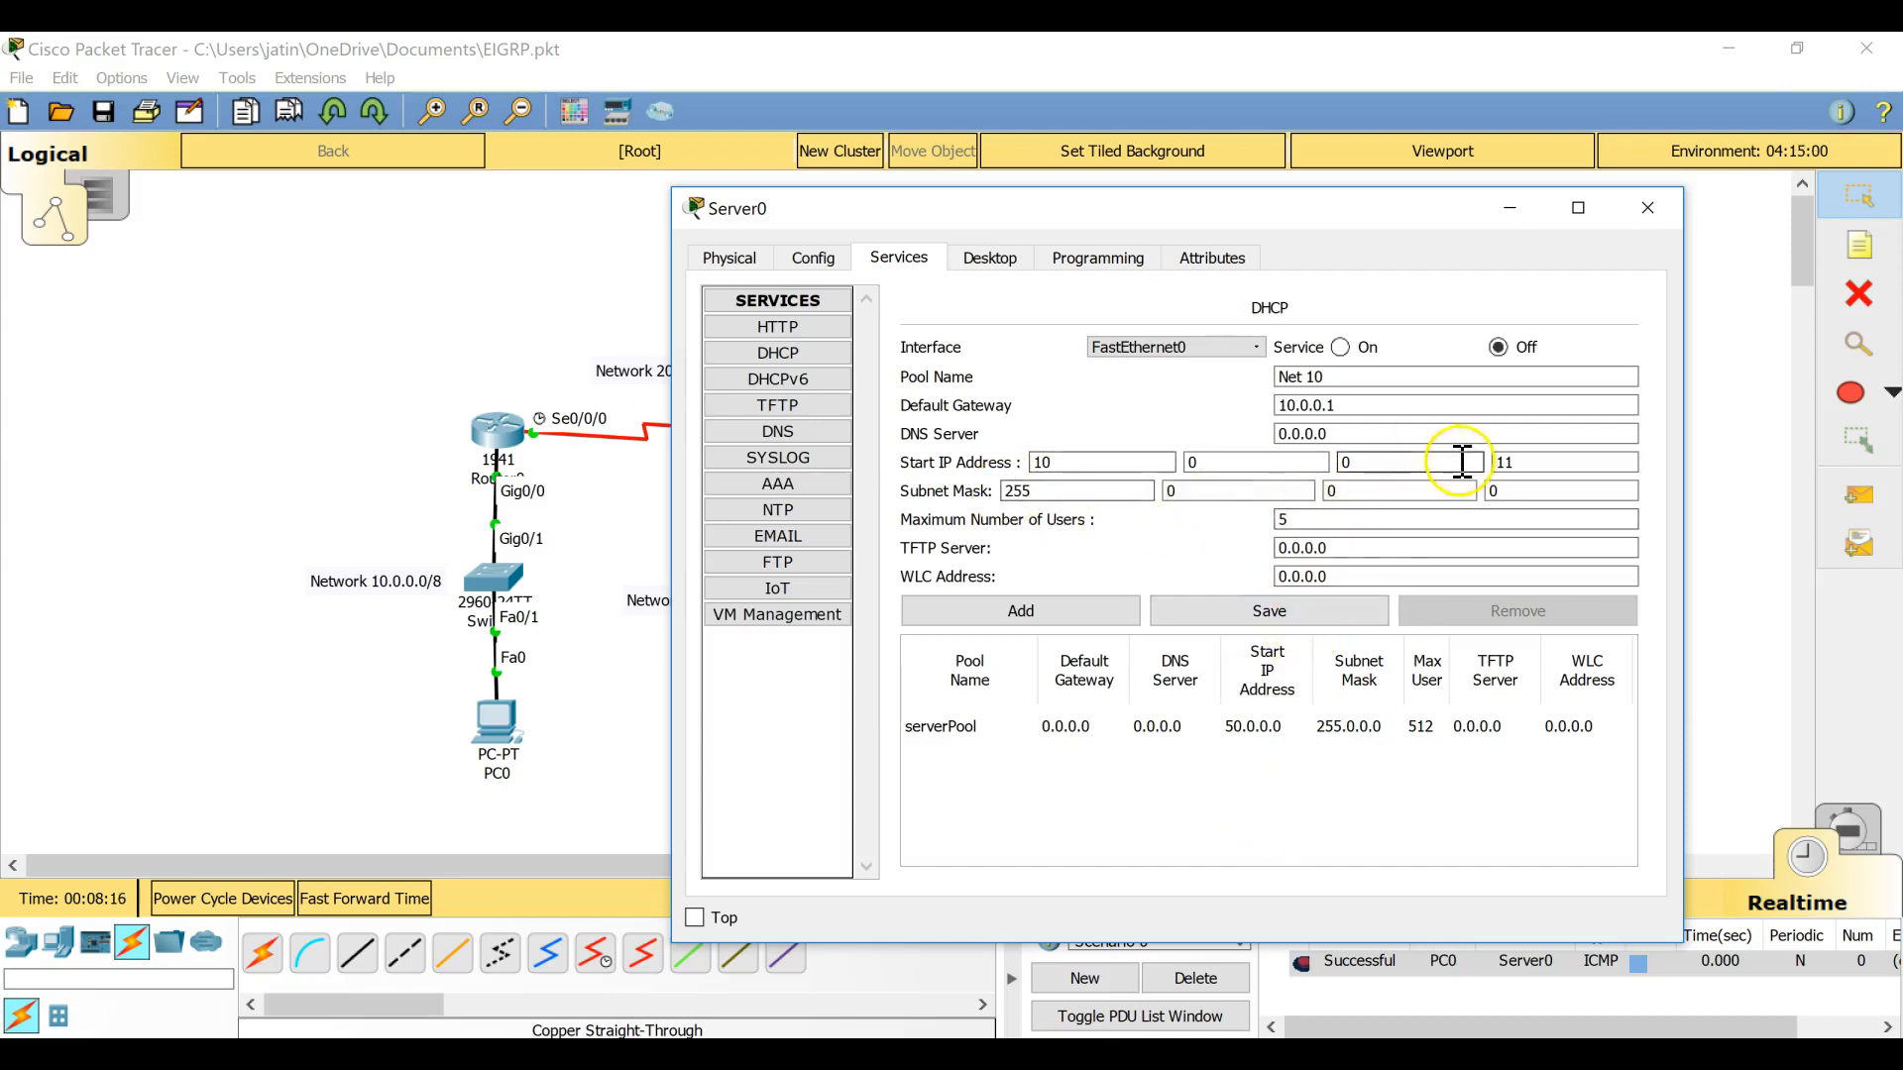
# Step: Add the Net 10 pool to Server0's DHCP pools and turn on the DHCP service
pyautogui.click(1071, 613)
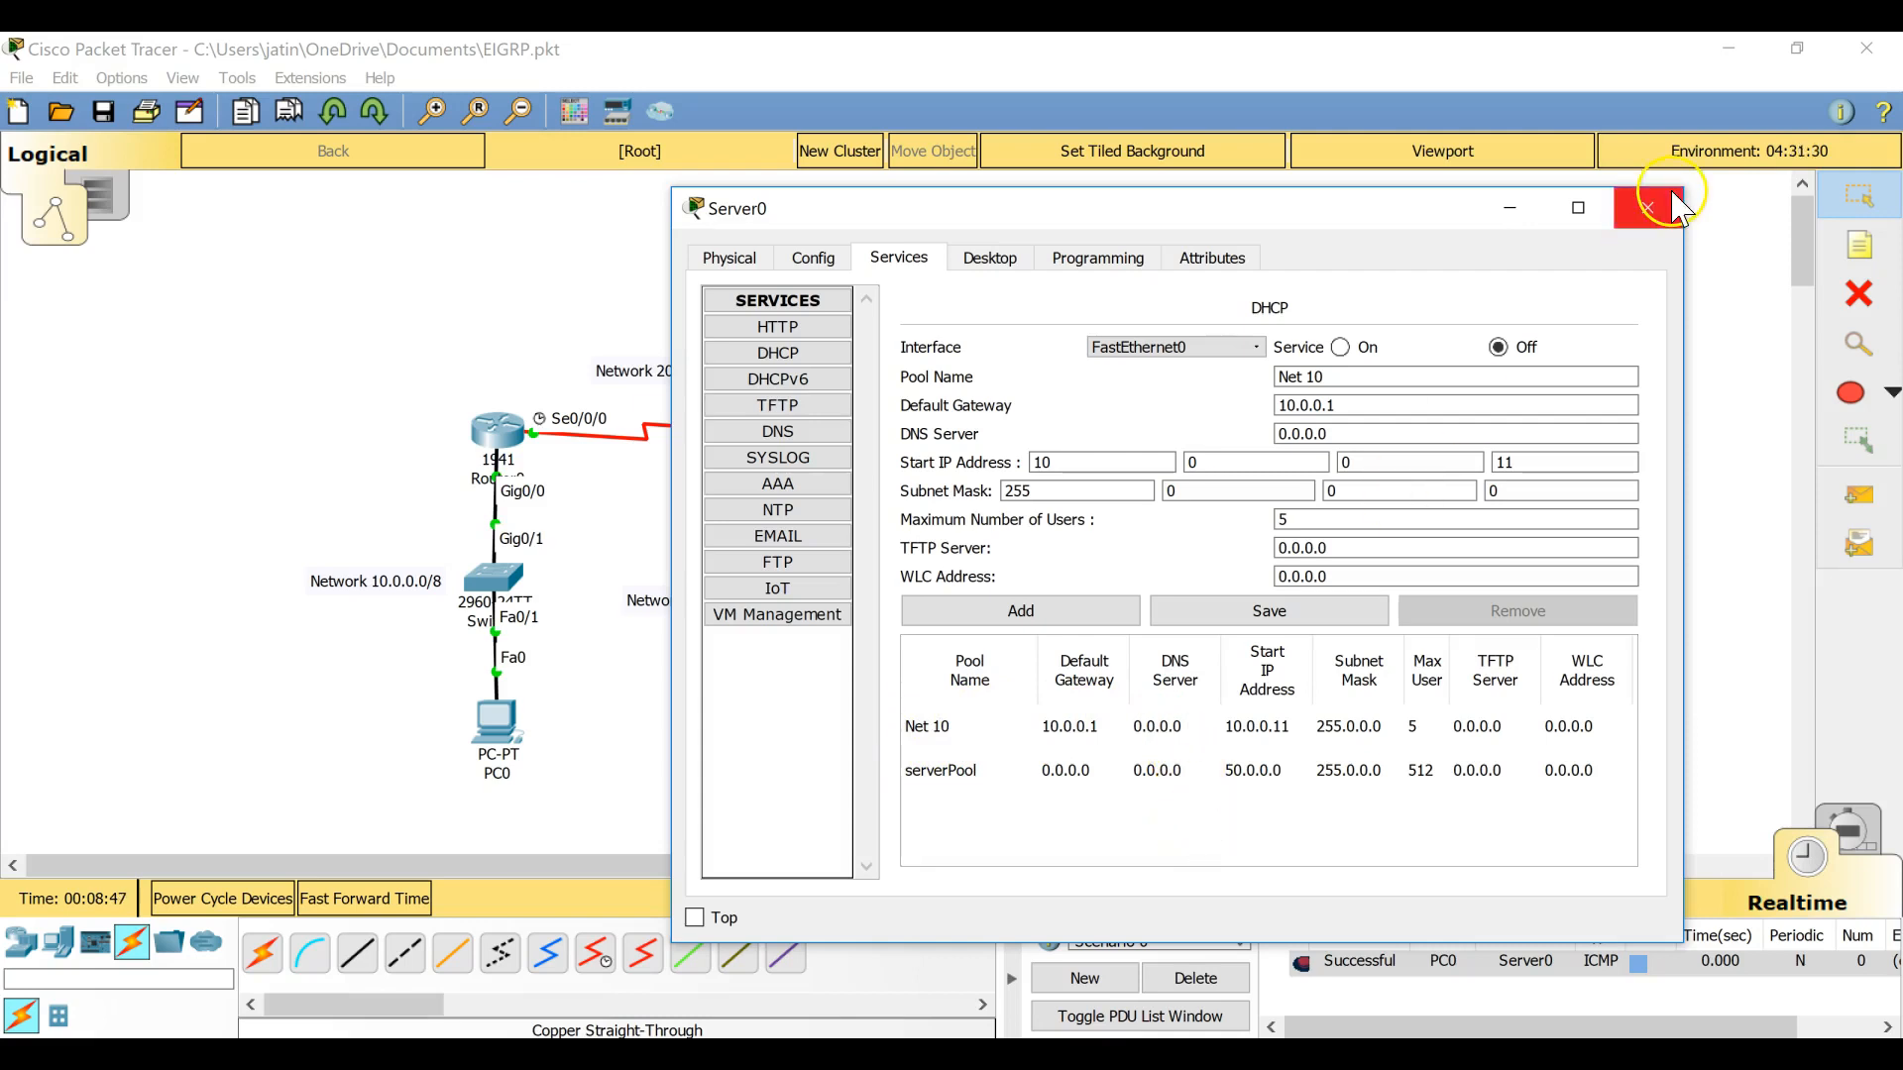
pyautogui.click(1341, 348)
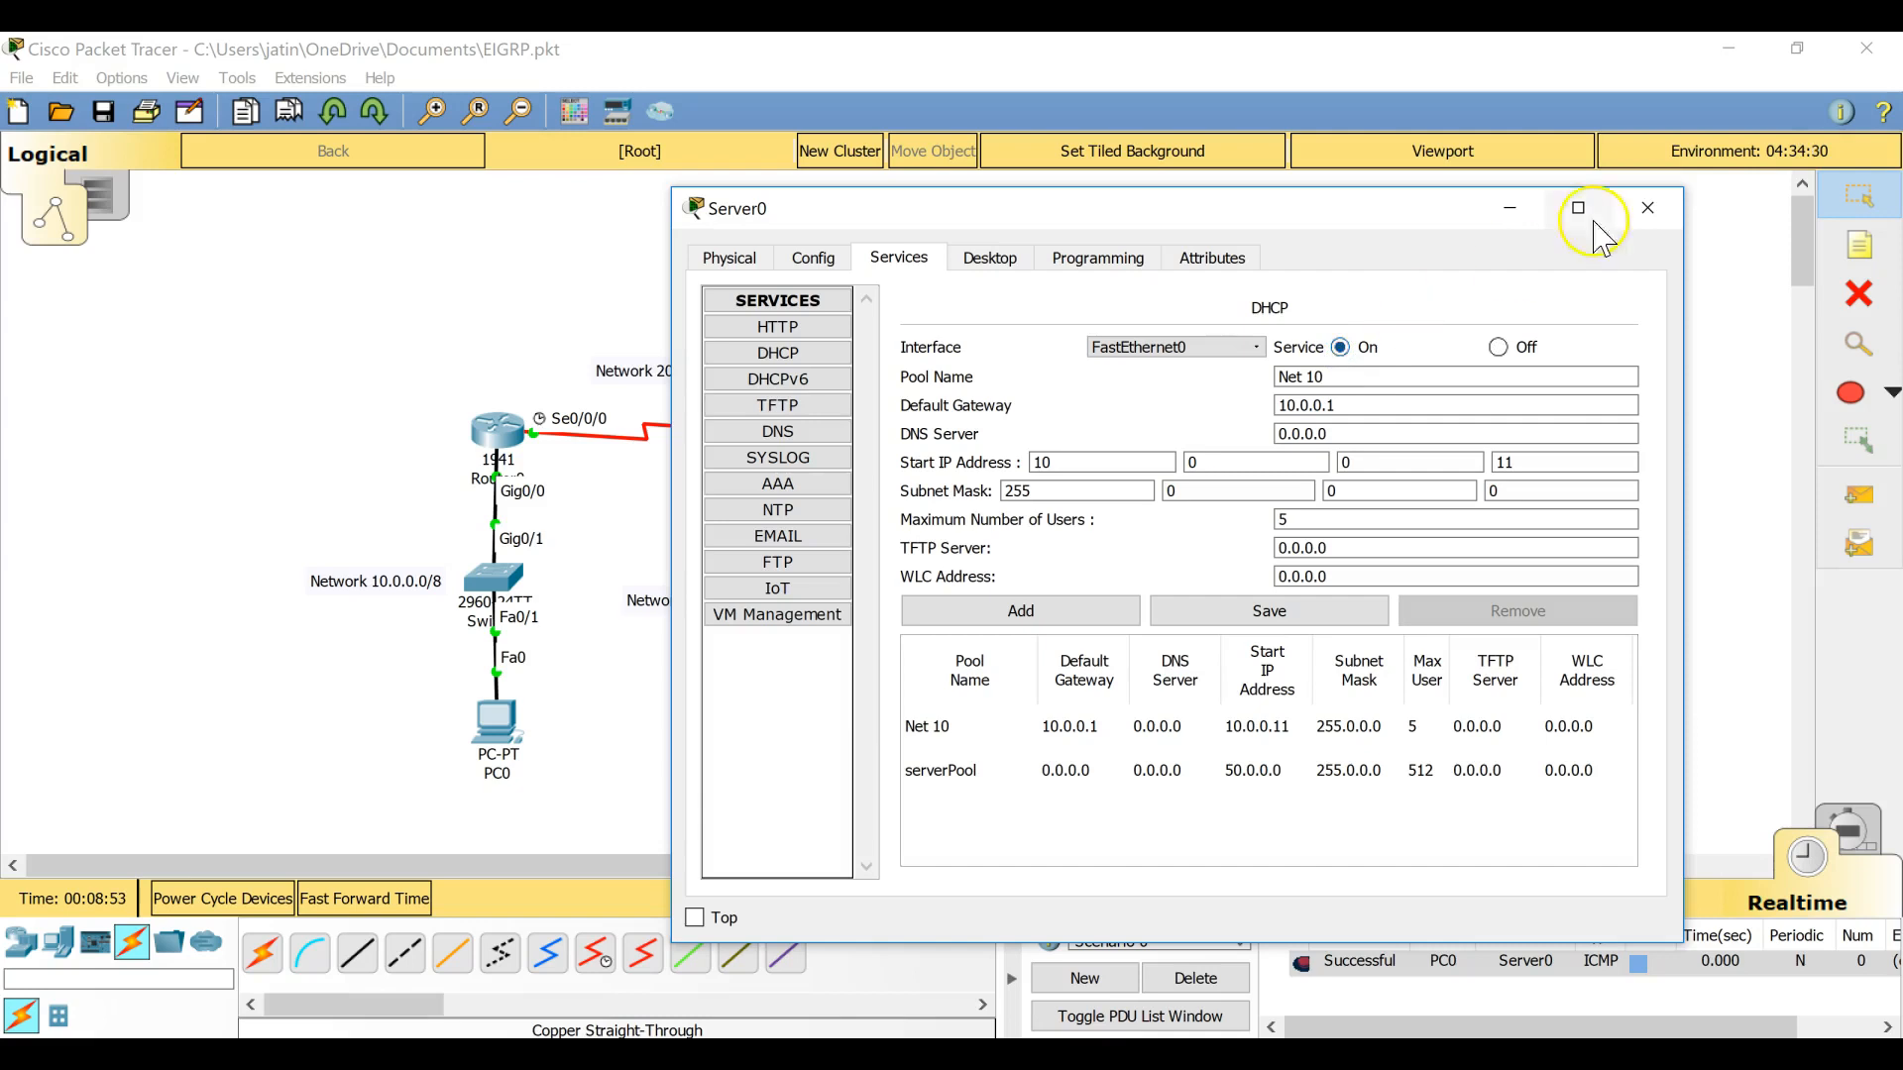
pyautogui.click(1647, 218)
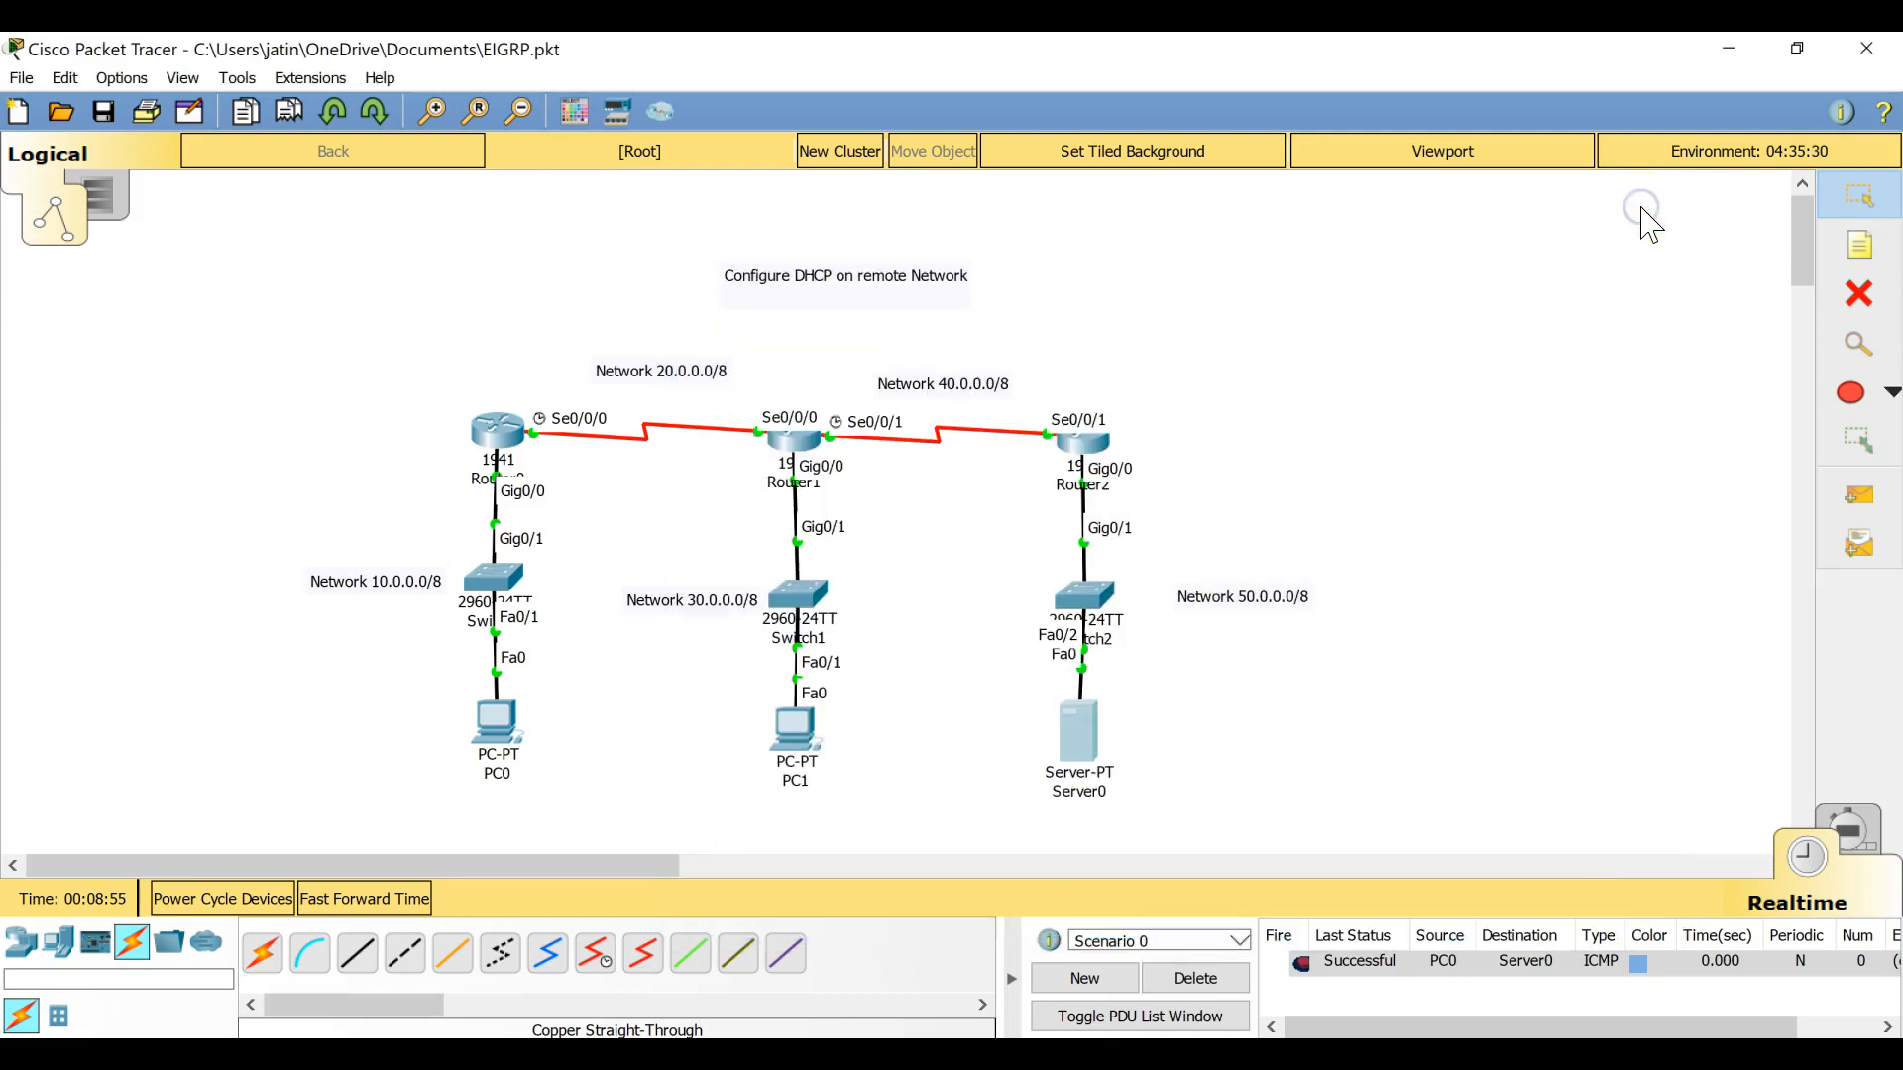
# Step: Switch PC0's IPv4 configuration from static to DHCP and close its window
pyautogui.click(514, 673)
pyautogui.click(489, 729)
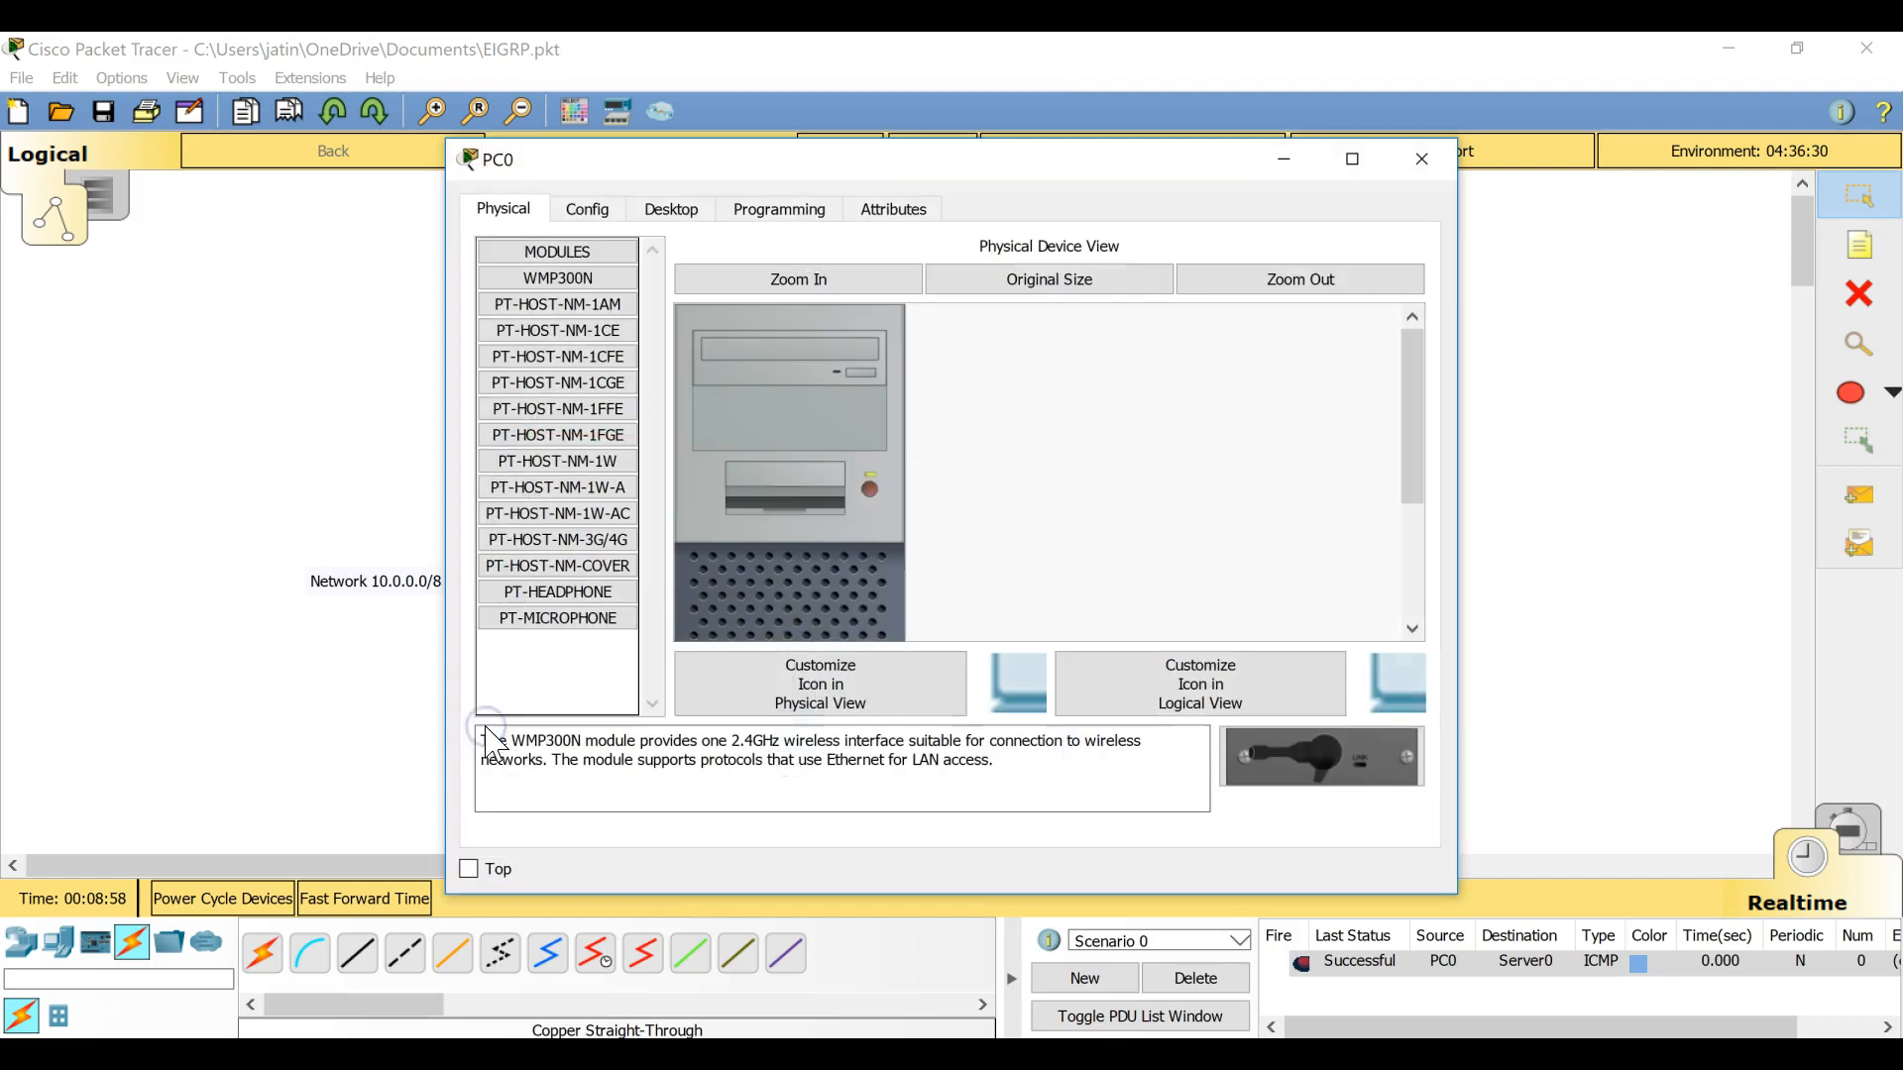
pyautogui.click(672, 212)
pyautogui.click(602, 295)
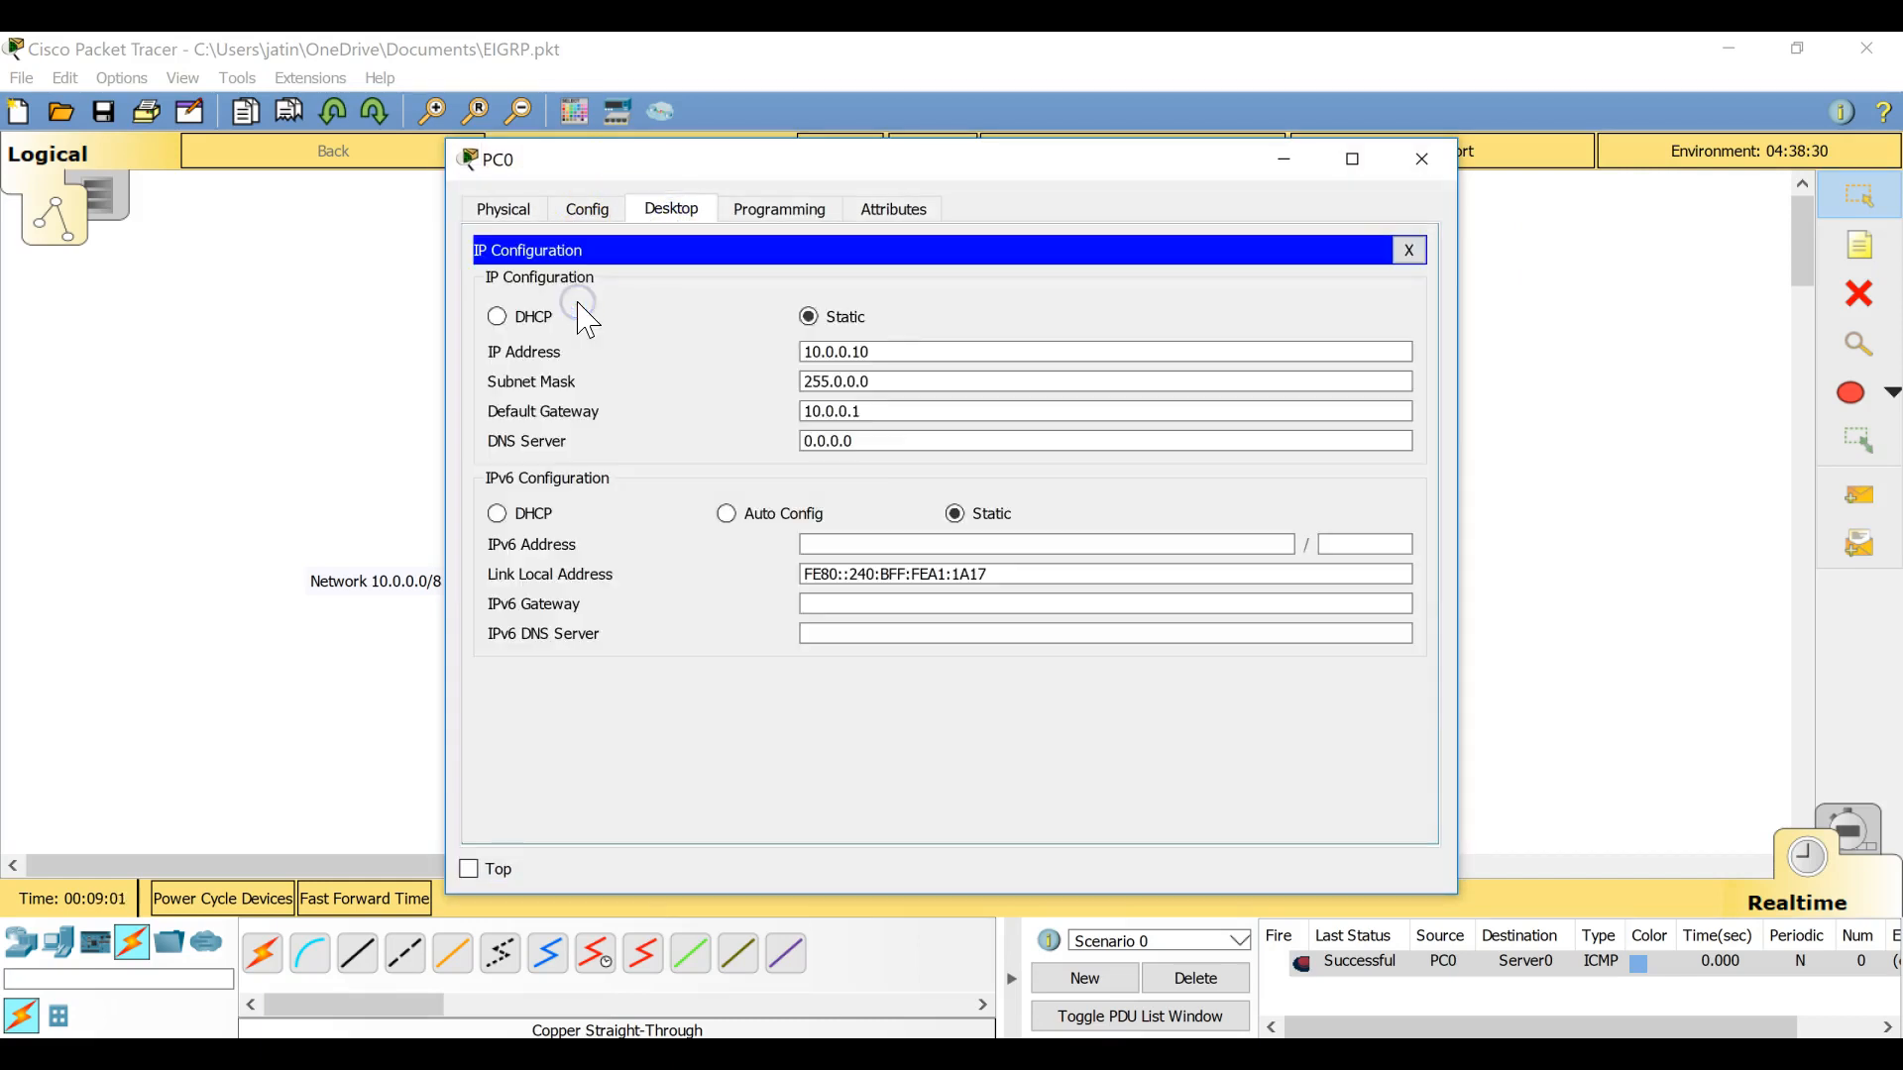
pyautogui.click(499, 317)
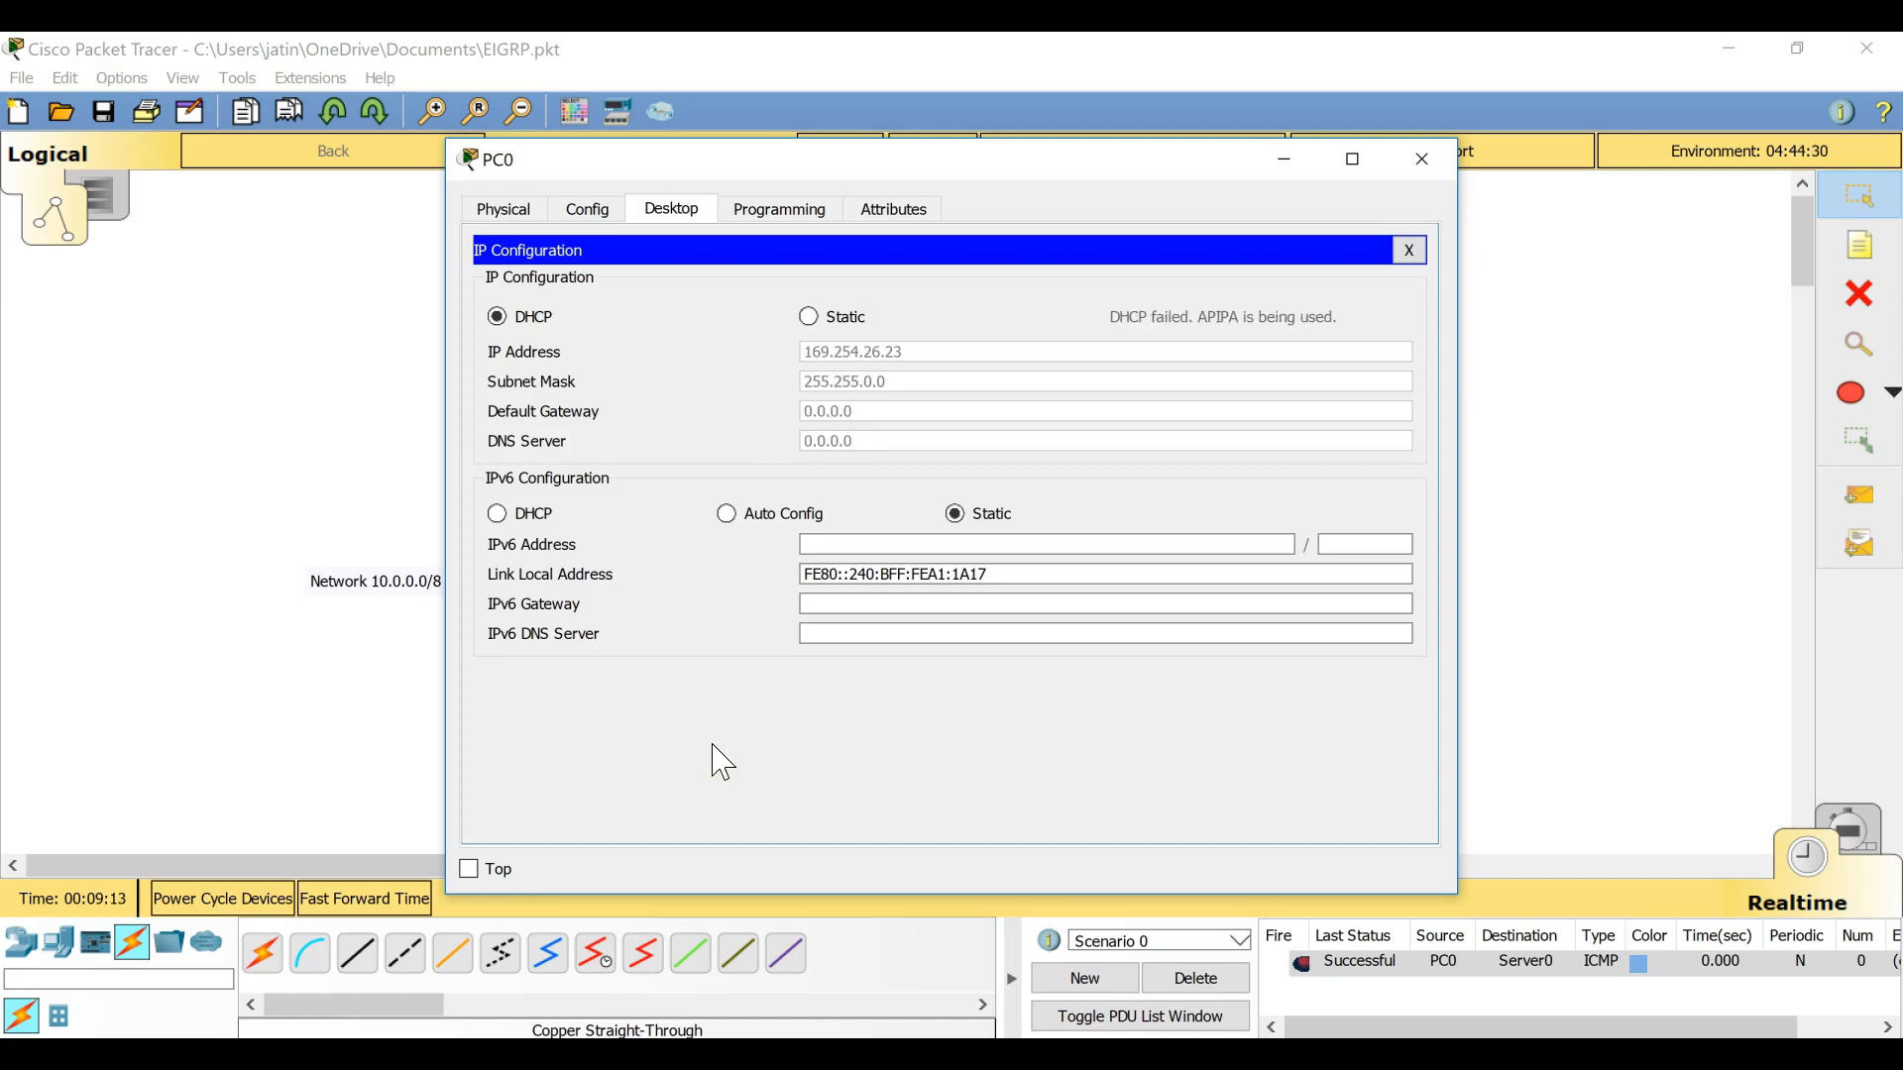
pyautogui.click(1427, 161)
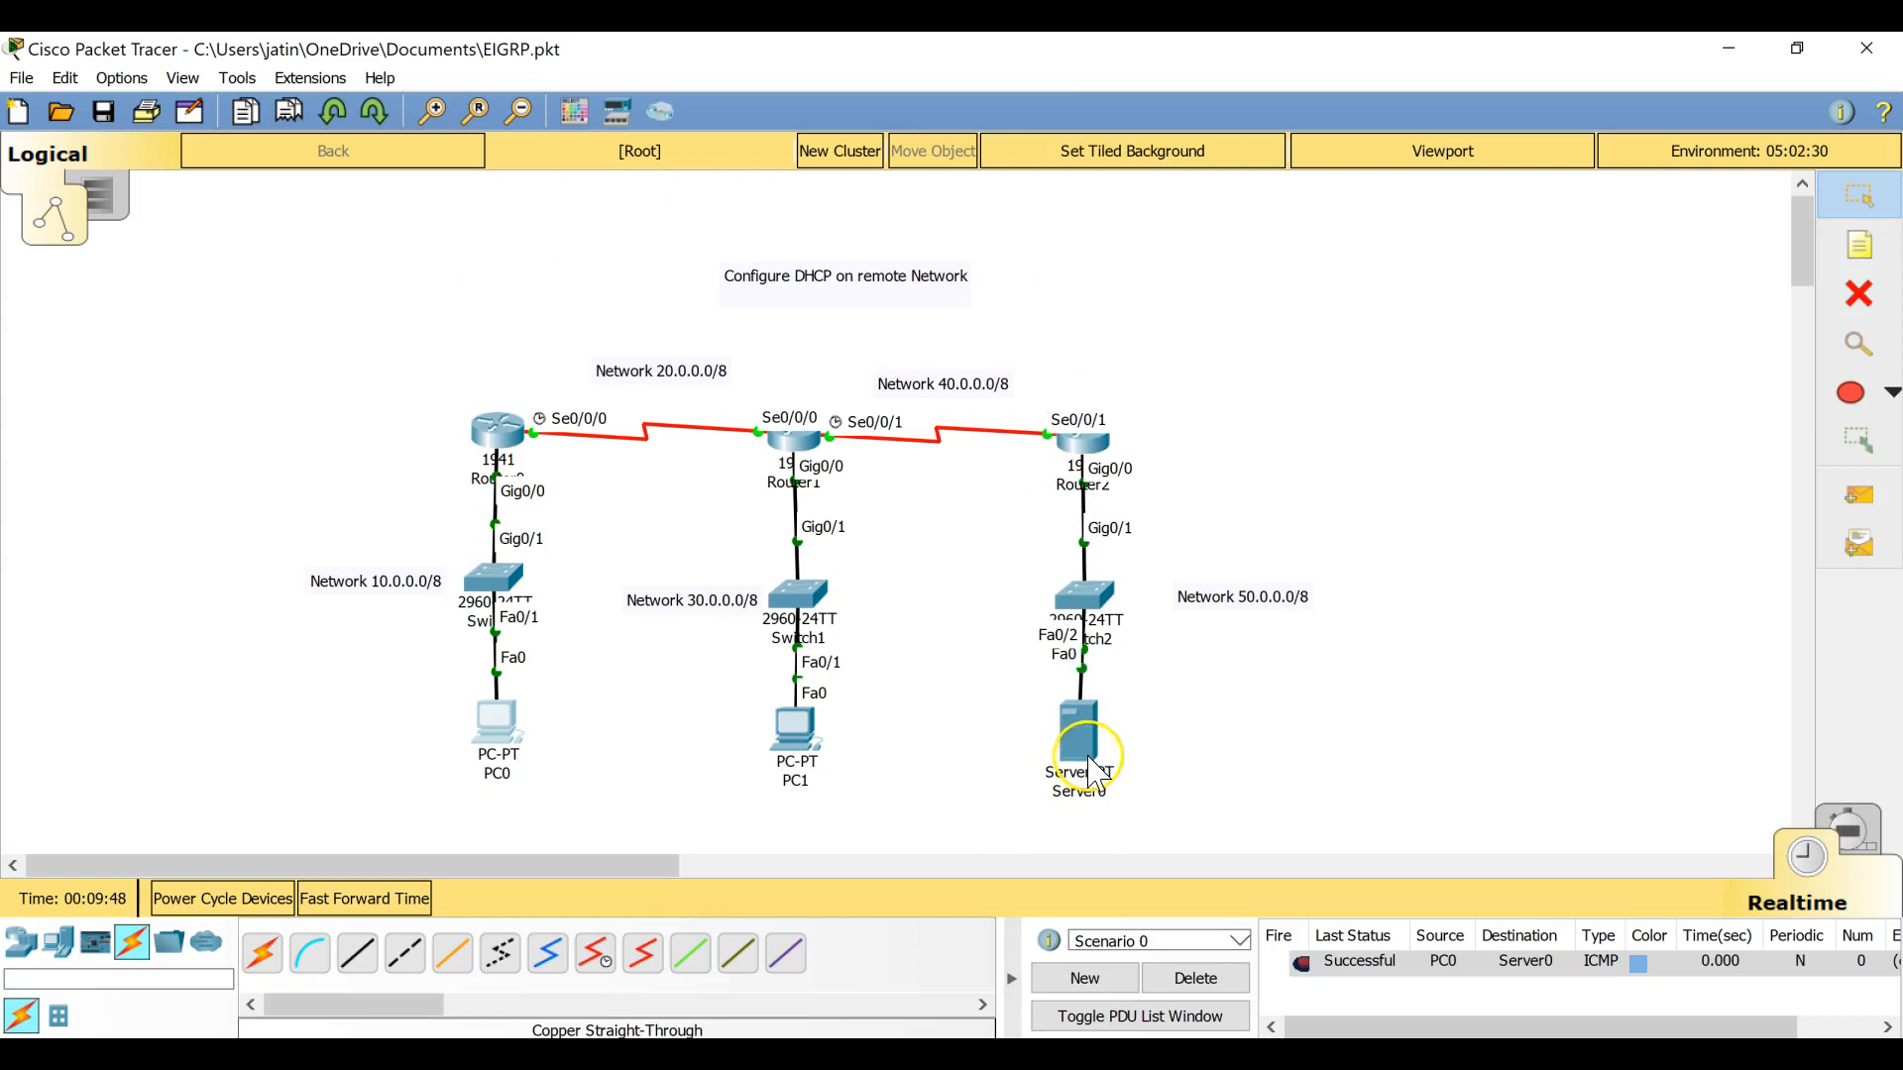
# Step: Place a note reading "Relay Agent" above Router0 in the topology and return to the selection tool
pyautogui.moveTo(1075, 773)
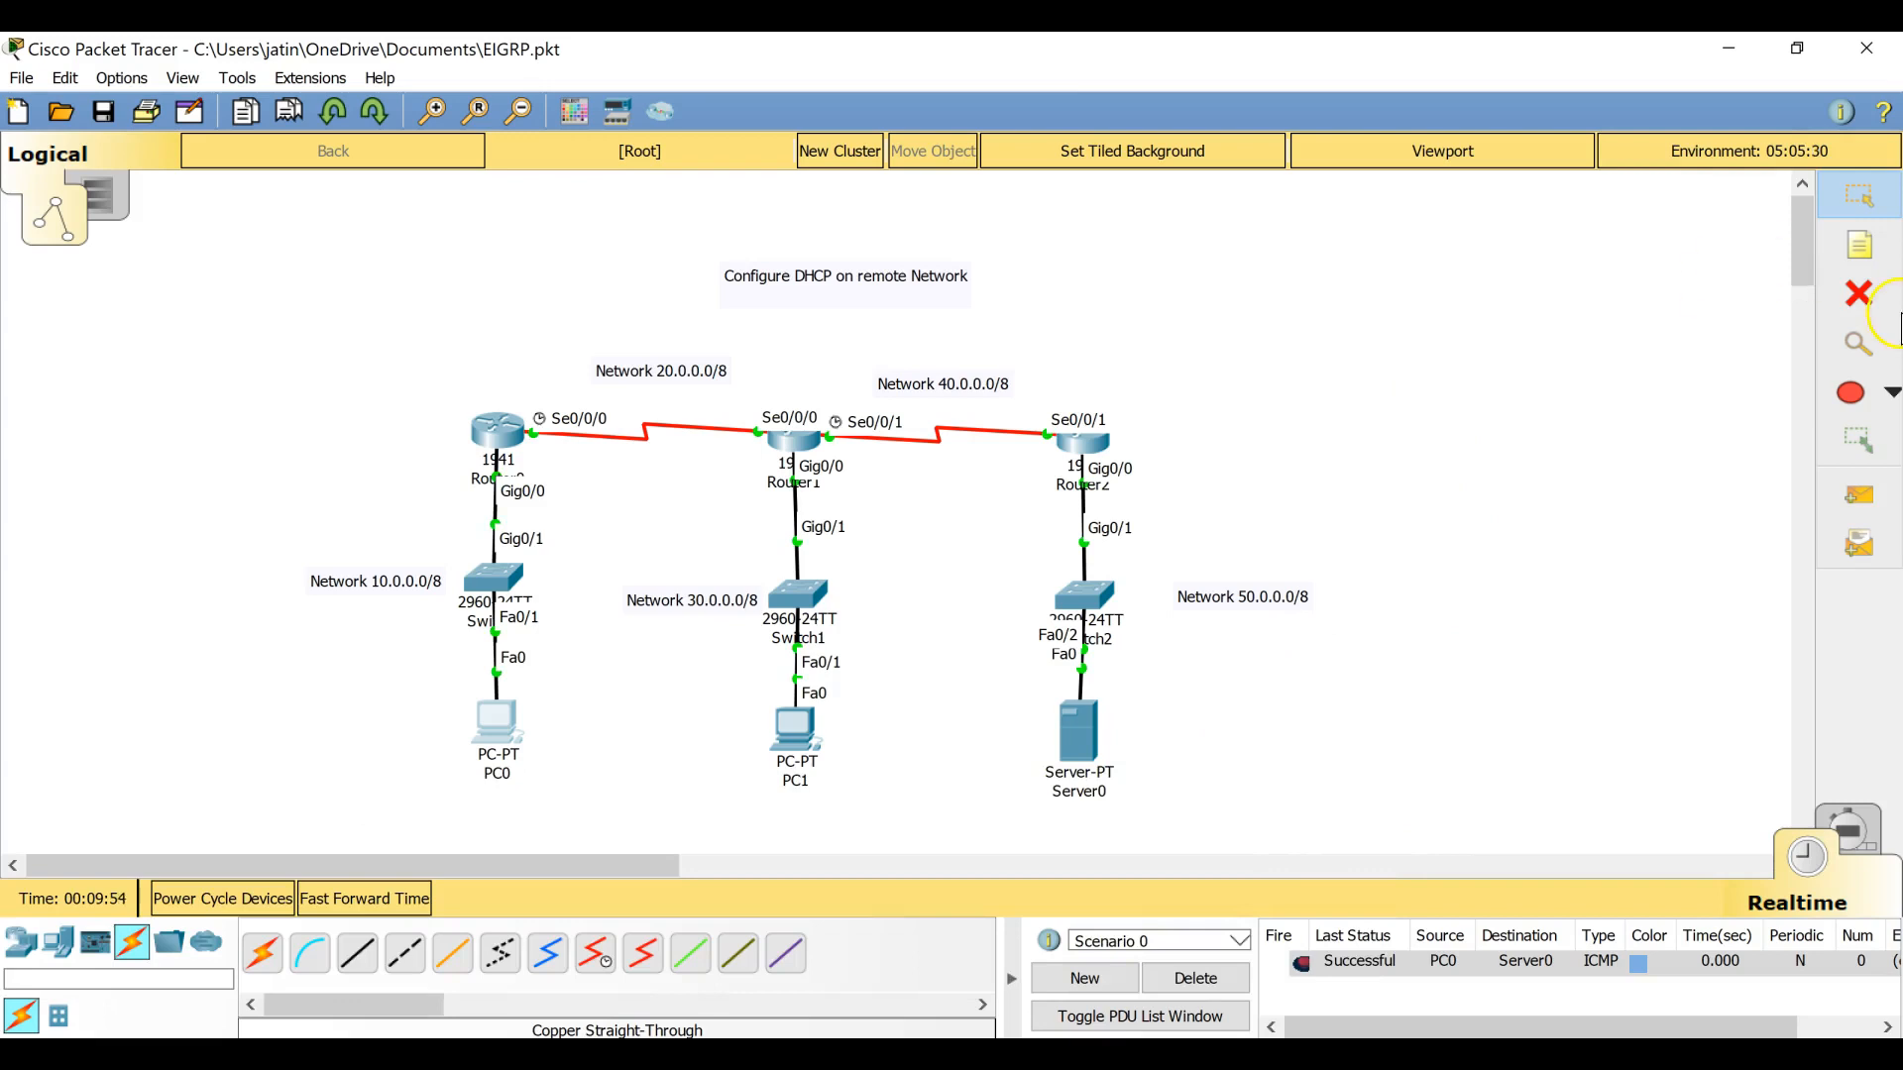
pyautogui.click(1872, 259)
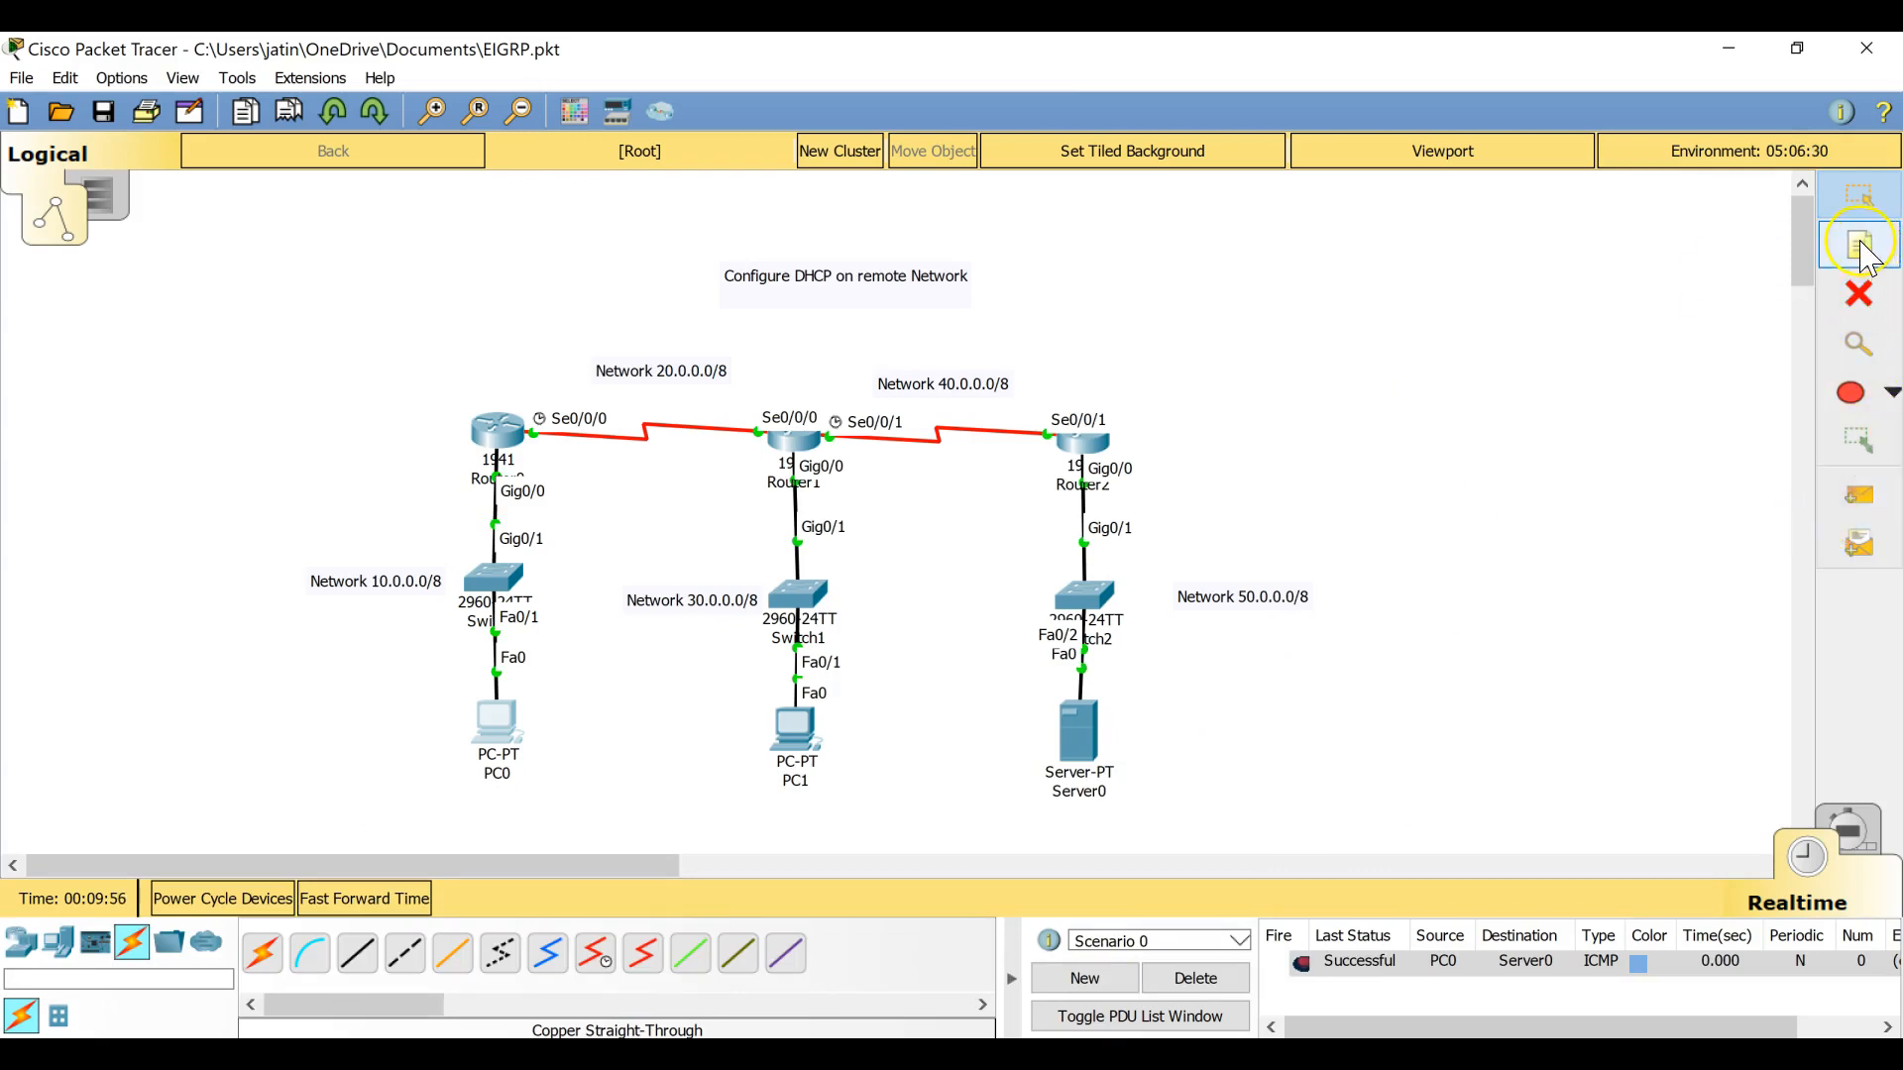
pyautogui.click(465, 385)
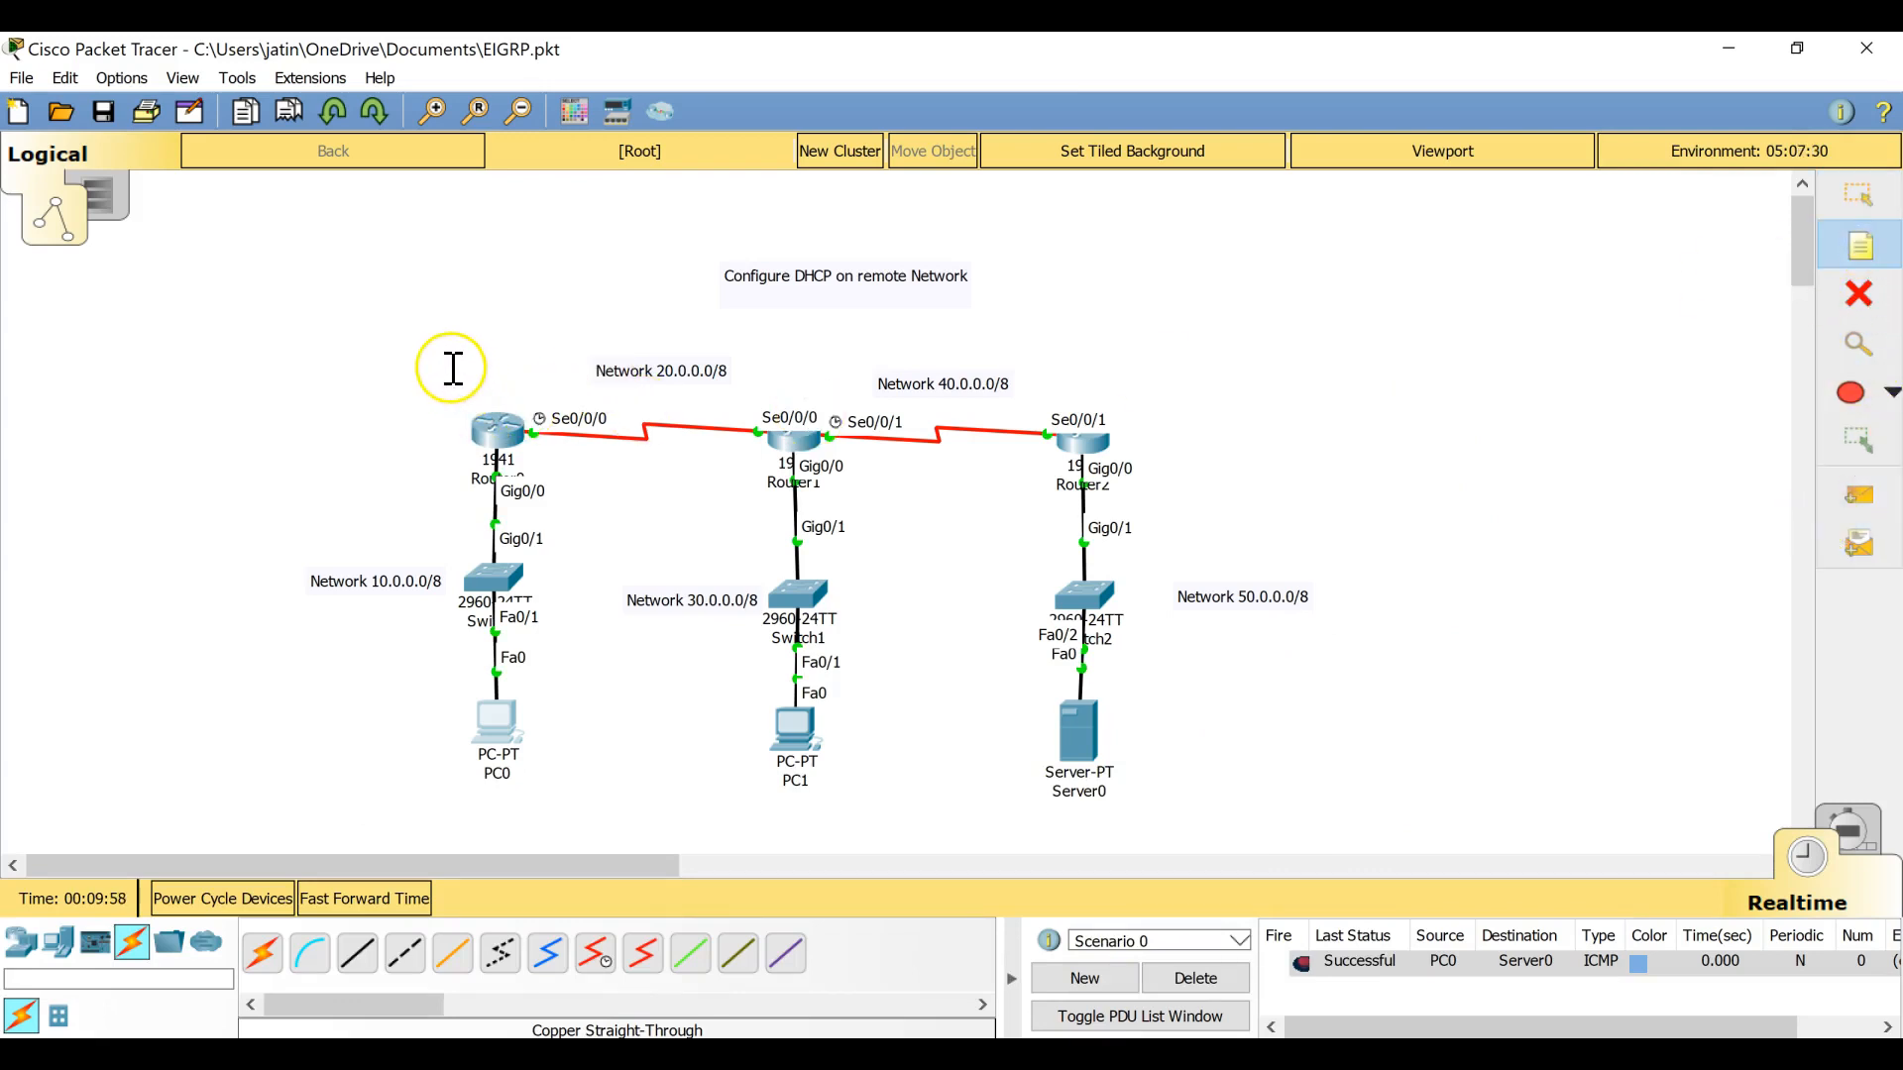
pyautogui.click(450, 369)
pyautogui.write('Re')
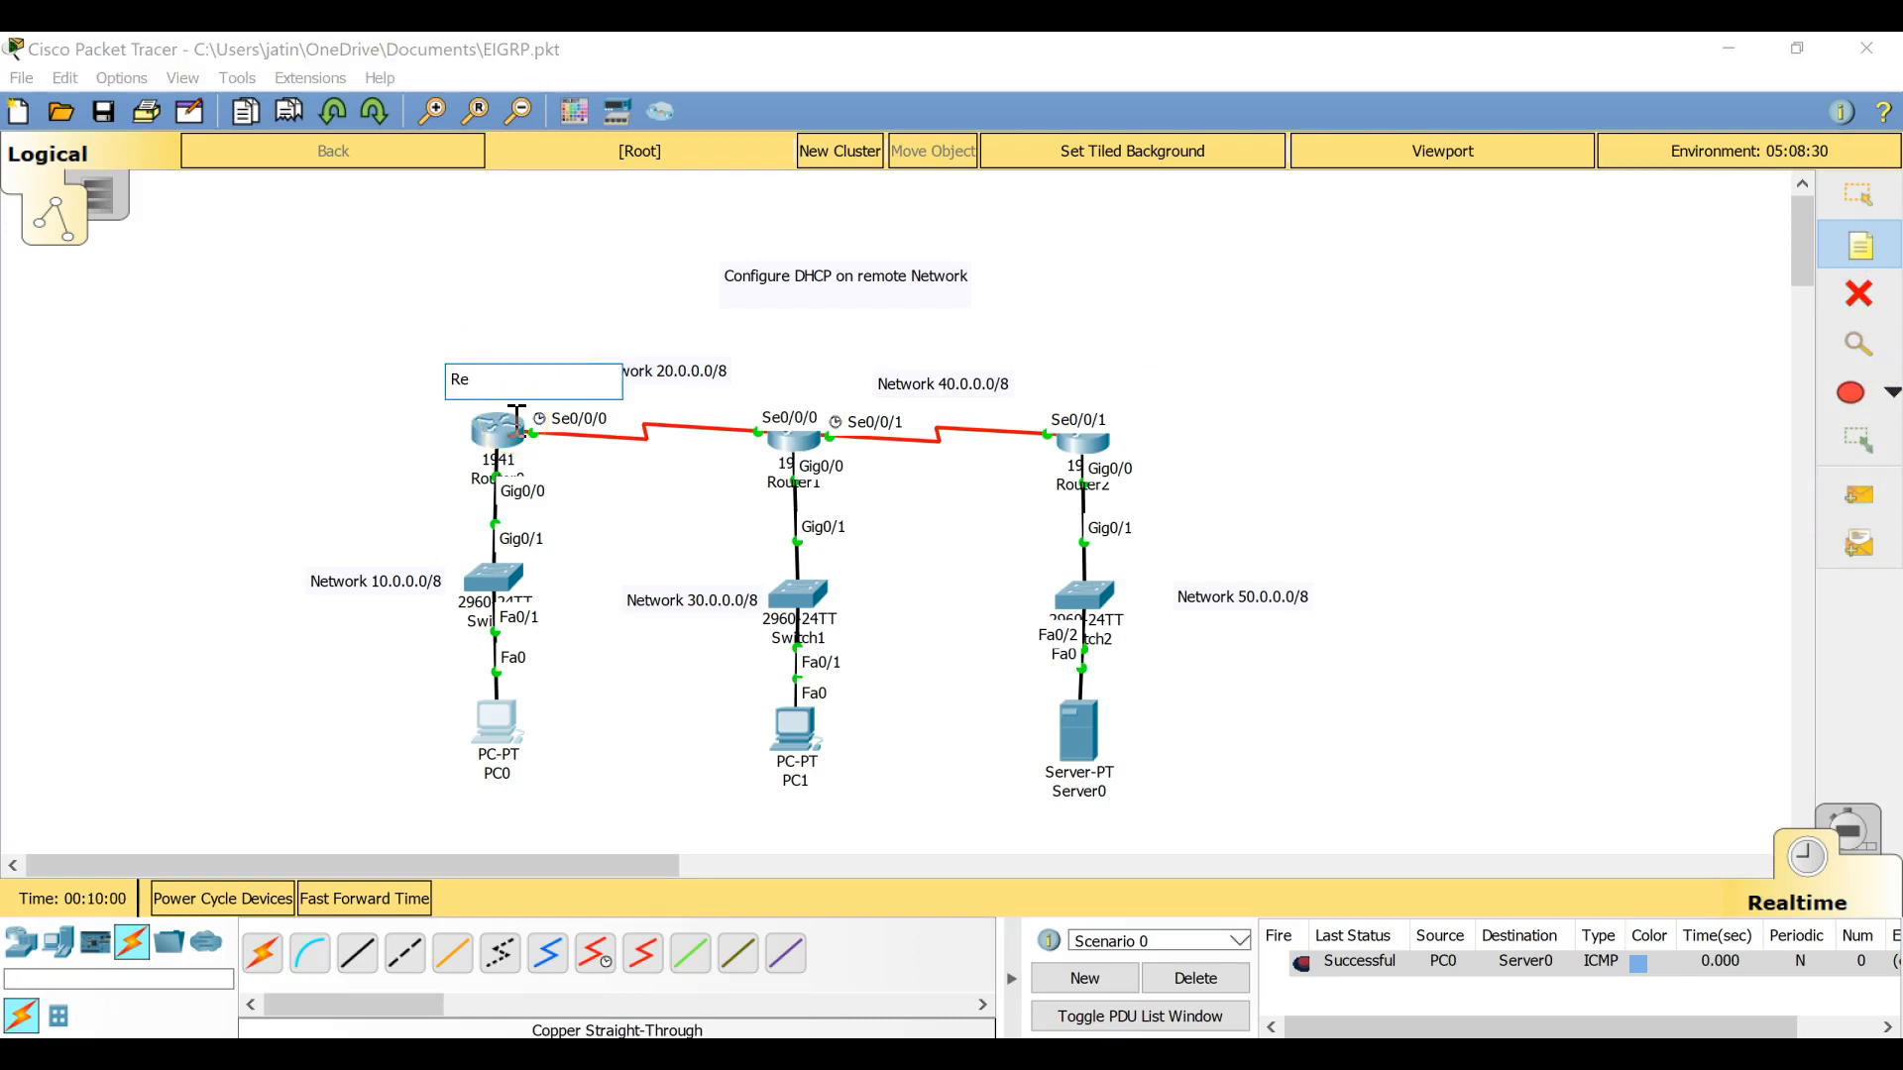
pyautogui.write('lay Agent')
pyautogui.click(1349, 379)
pyautogui.click(1860, 195)
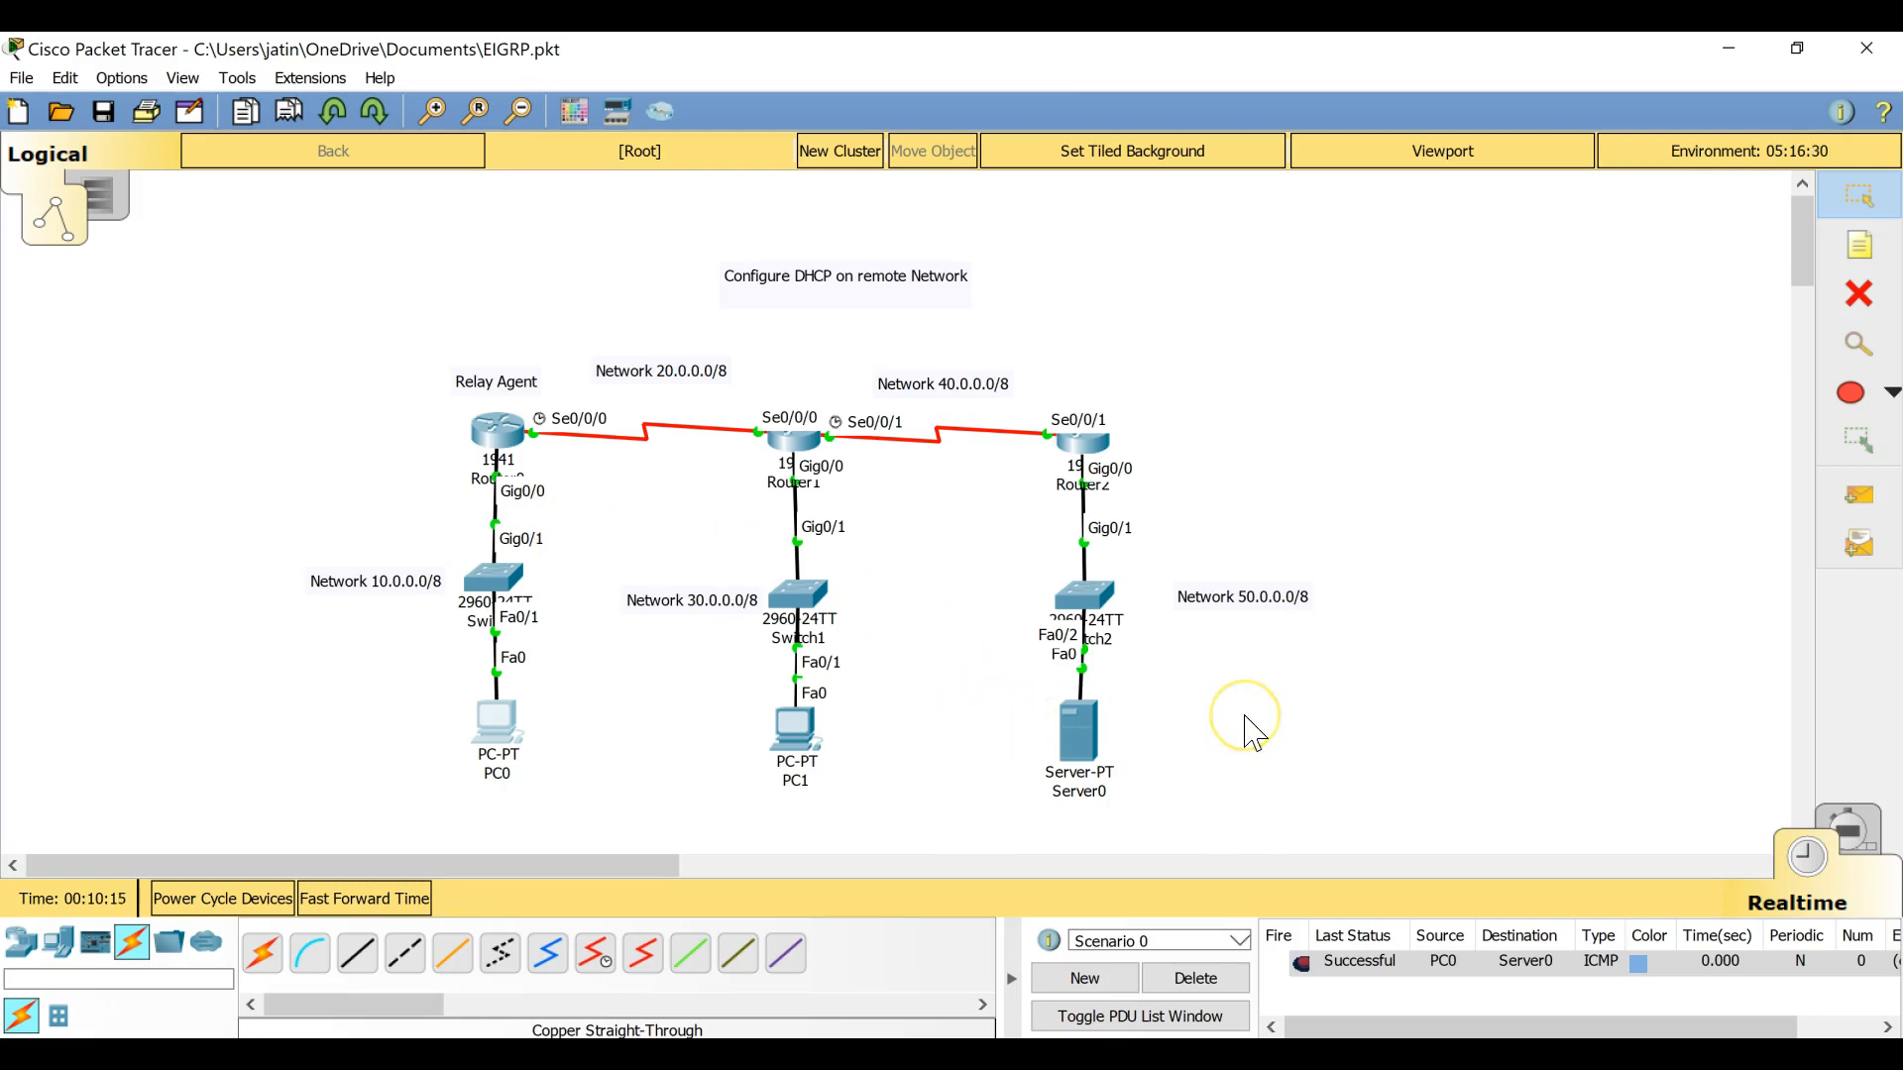
# Step: Open Router0's command line and enter global configuration mode with en and config t
pyautogui.click(505, 428)
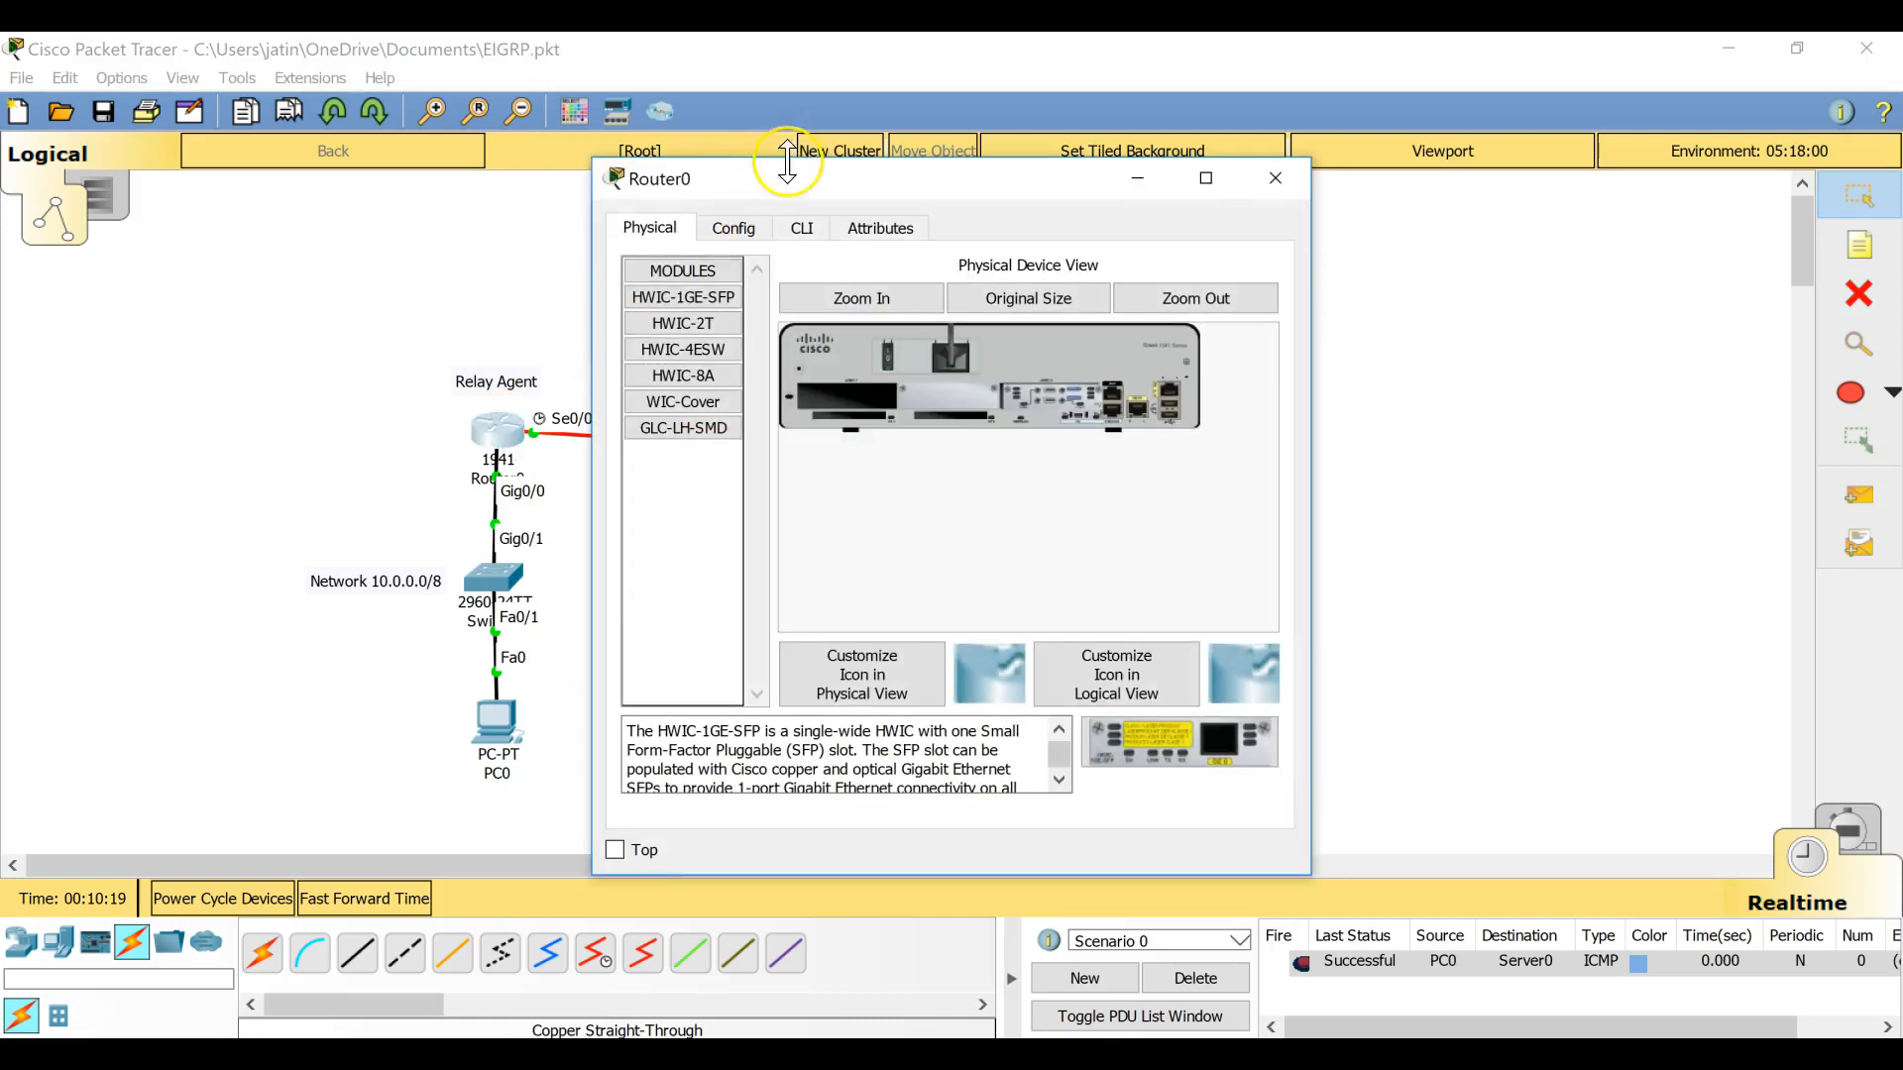
pyautogui.moveTo(785, 175); pyautogui.dragTo(1250, 195)
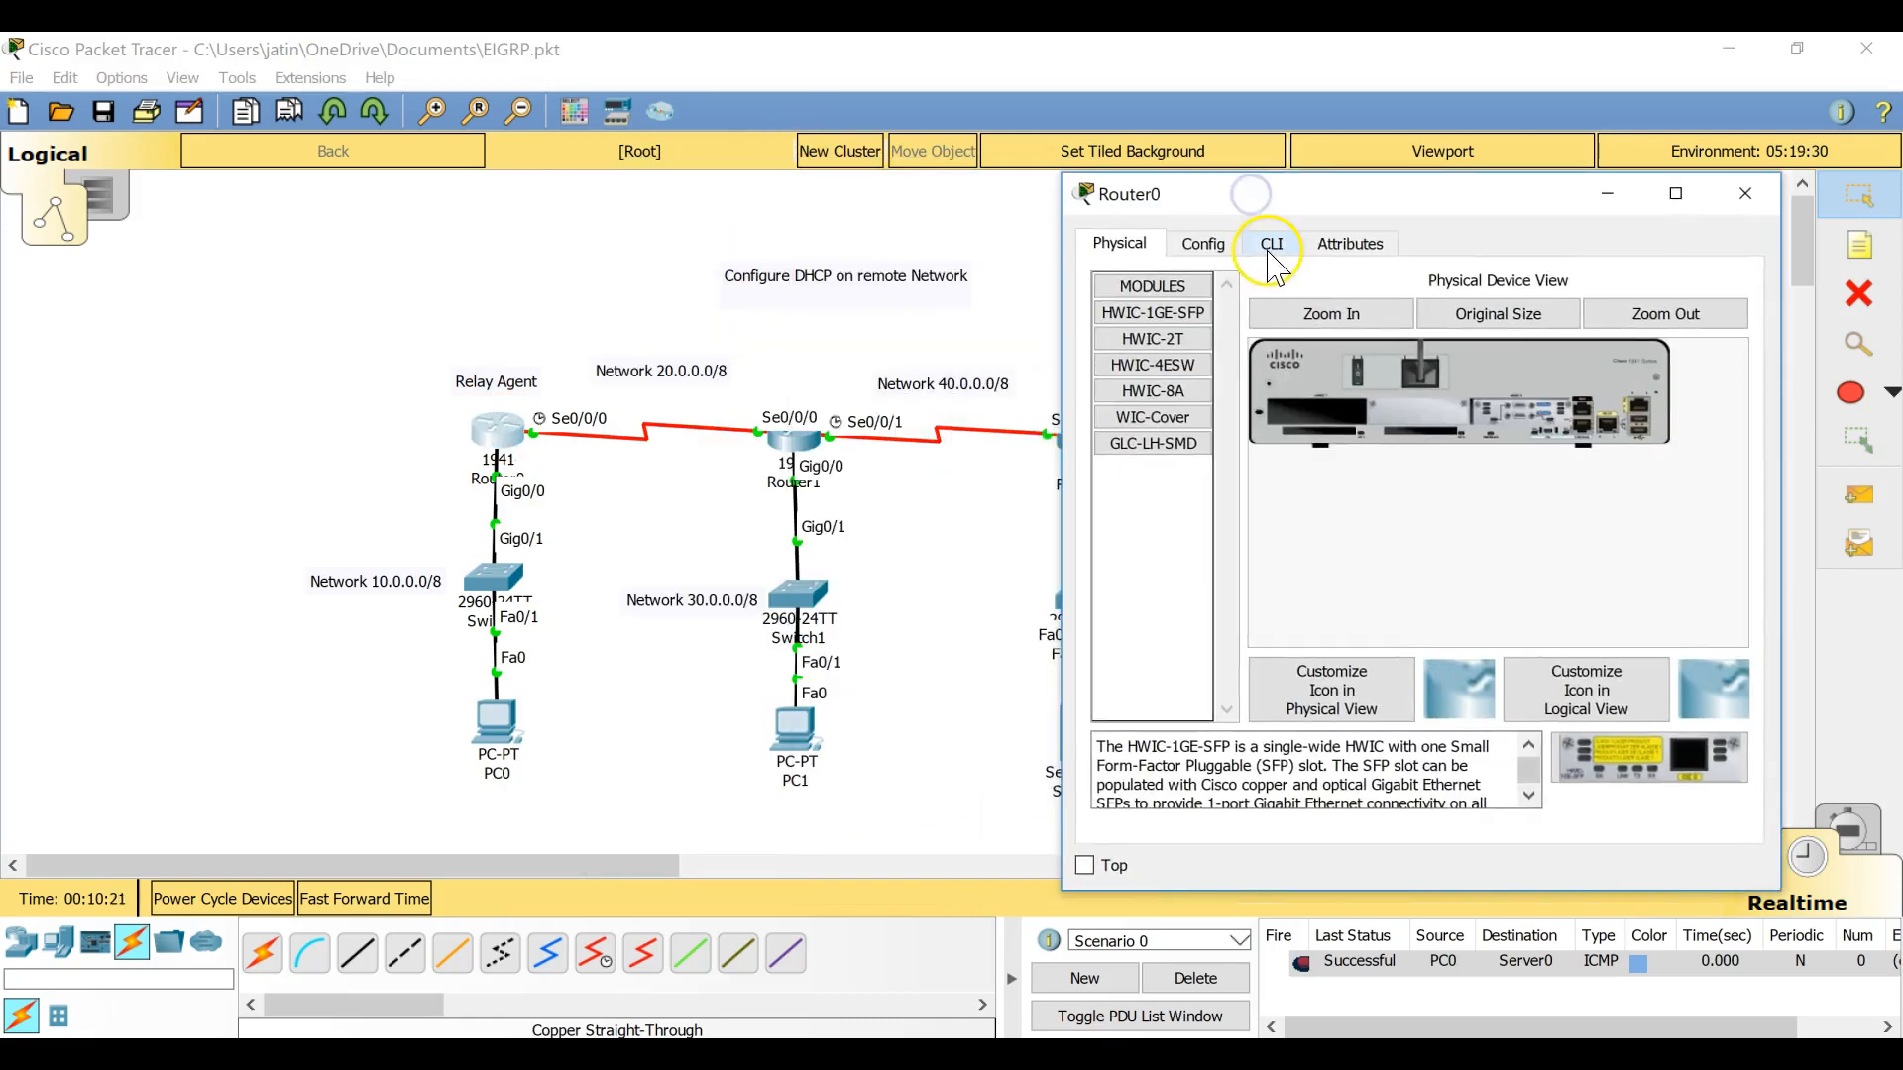
pyautogui.click(1270, 244)
pyautogui.press('Return')
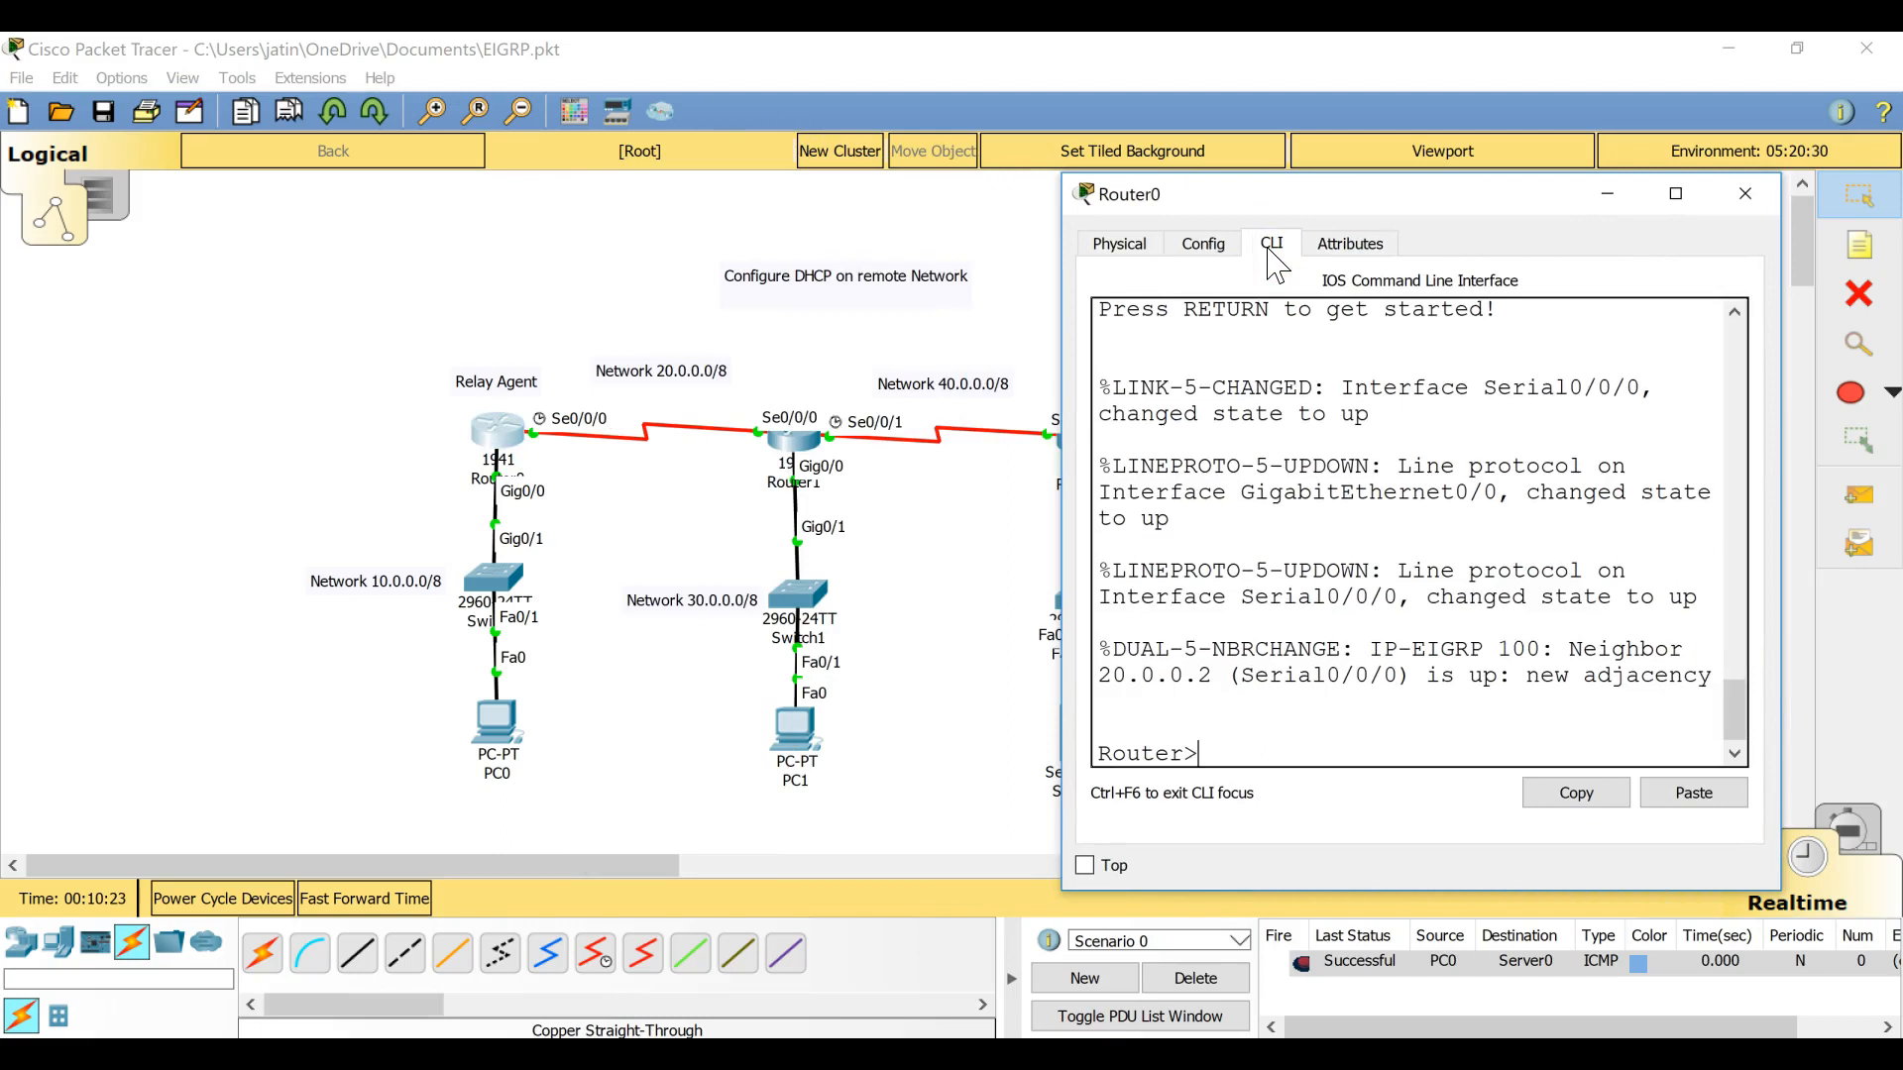
pyautogui.write('en')
pyautogui.press('Return')
pyautogui.press('Return')
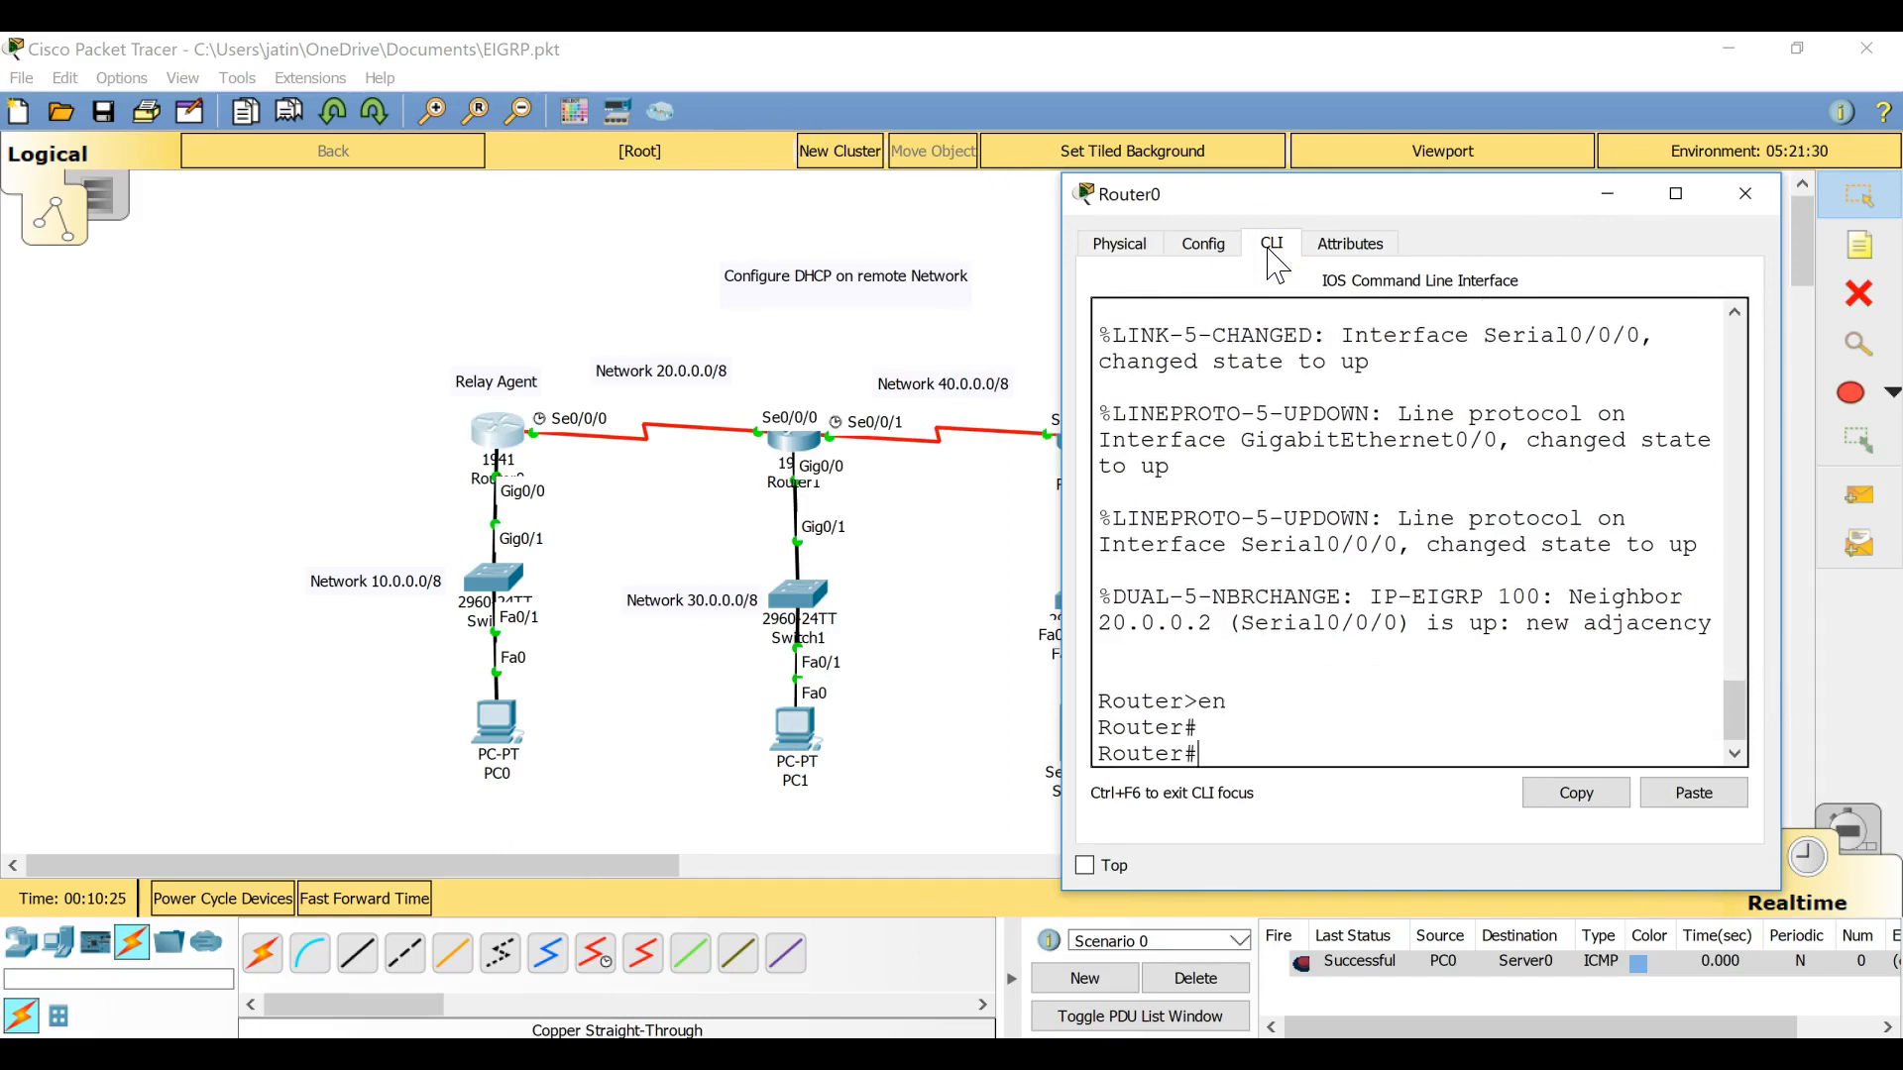
pyautogui.write('config t')
pyautogui.press('Return')
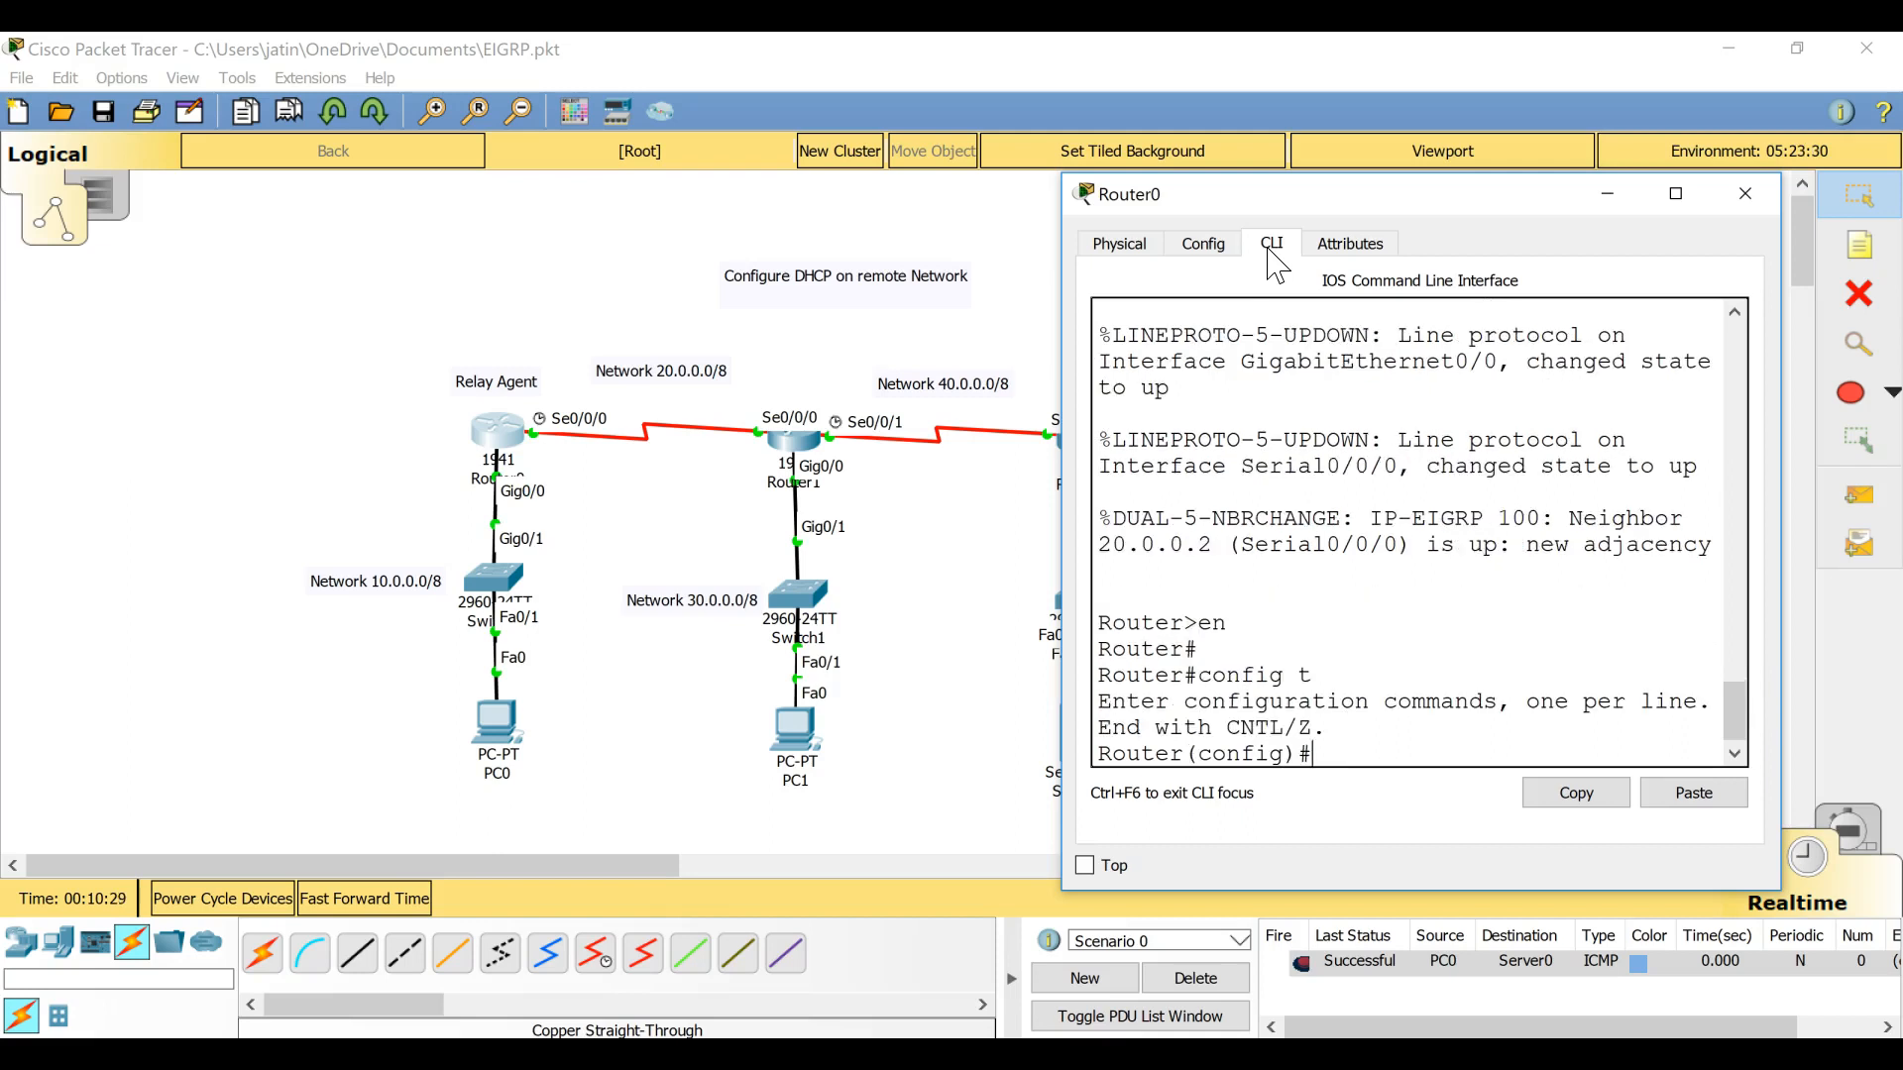
# Step: On Router0's interface g0/0, configure ip helper-address 50.0.0.10 and close the router's window
pyautogui.click(513, 506)
pyautogui.click(480, 462)
pyautogui.click(865, 584)
pyautogui.click(1104, 659)
pyautogui.press('Return')
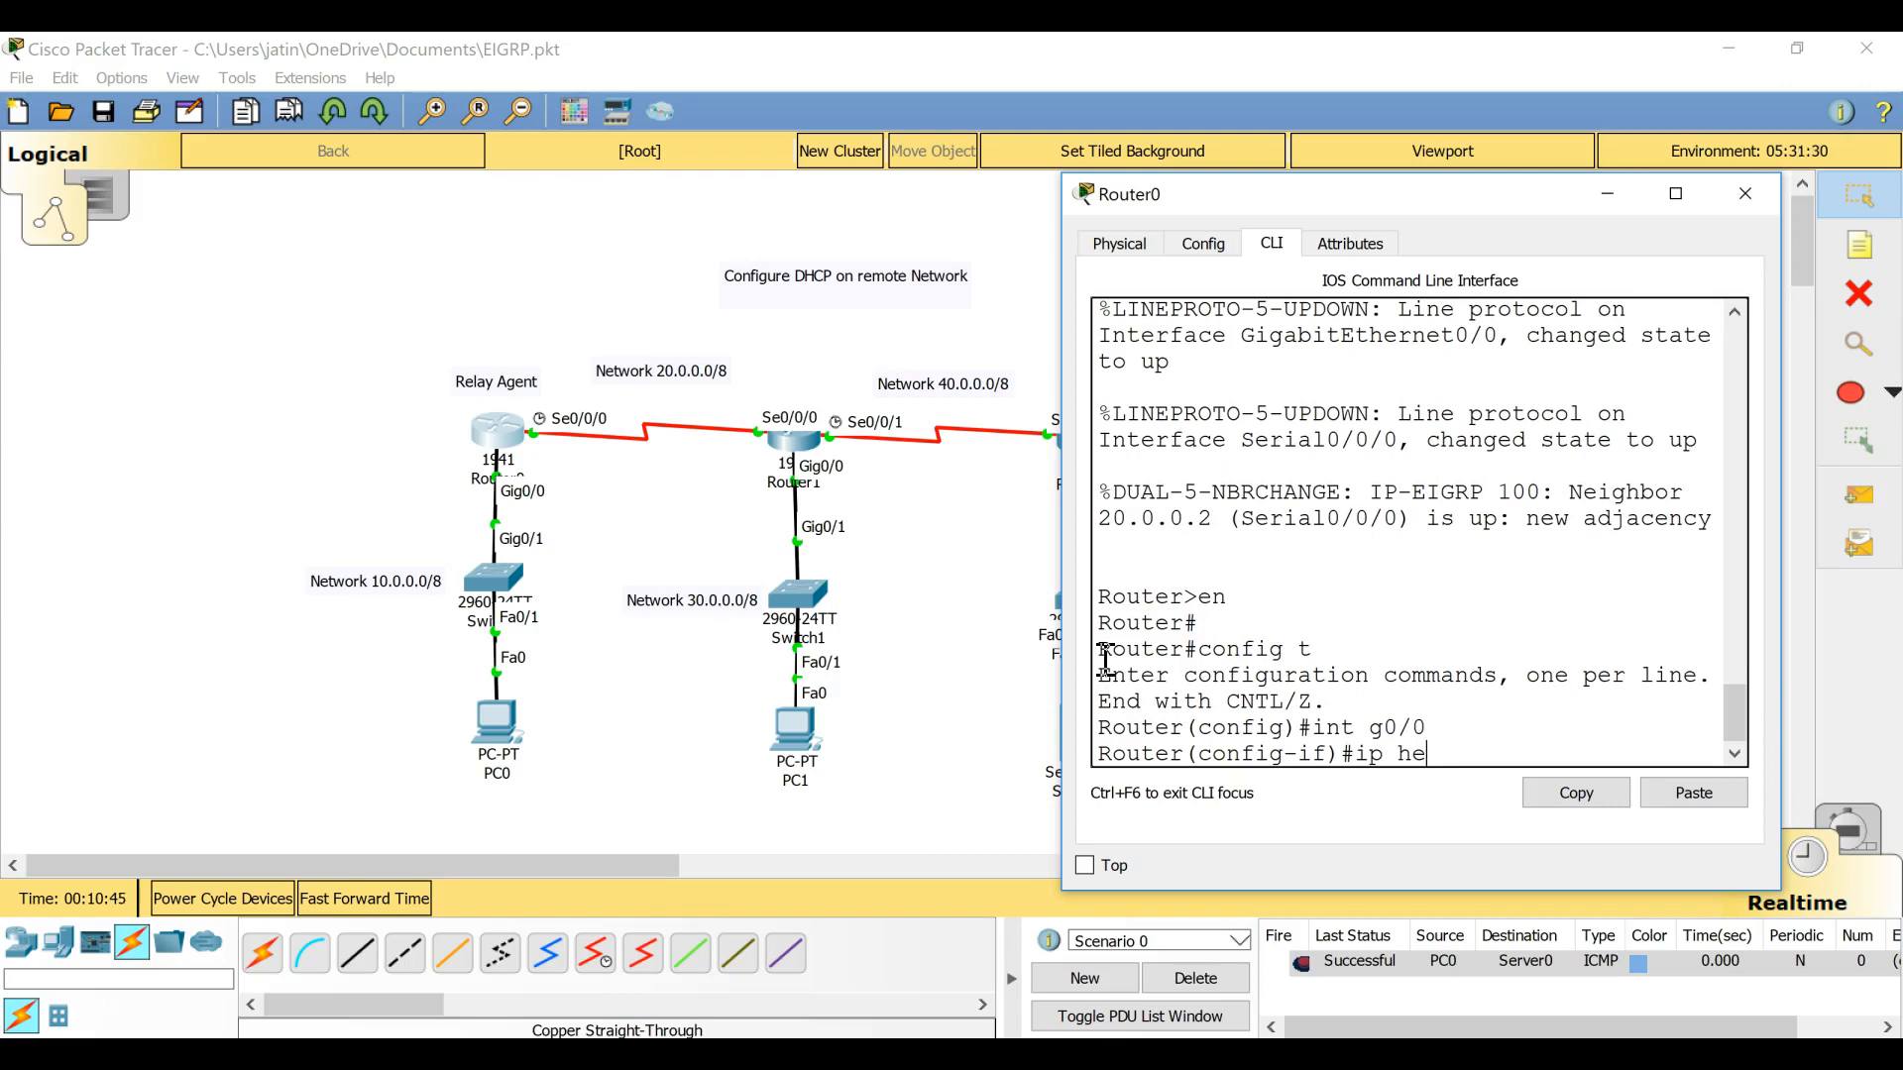
pyautogui.write('ip helper')
pyautogui.press('Tab')
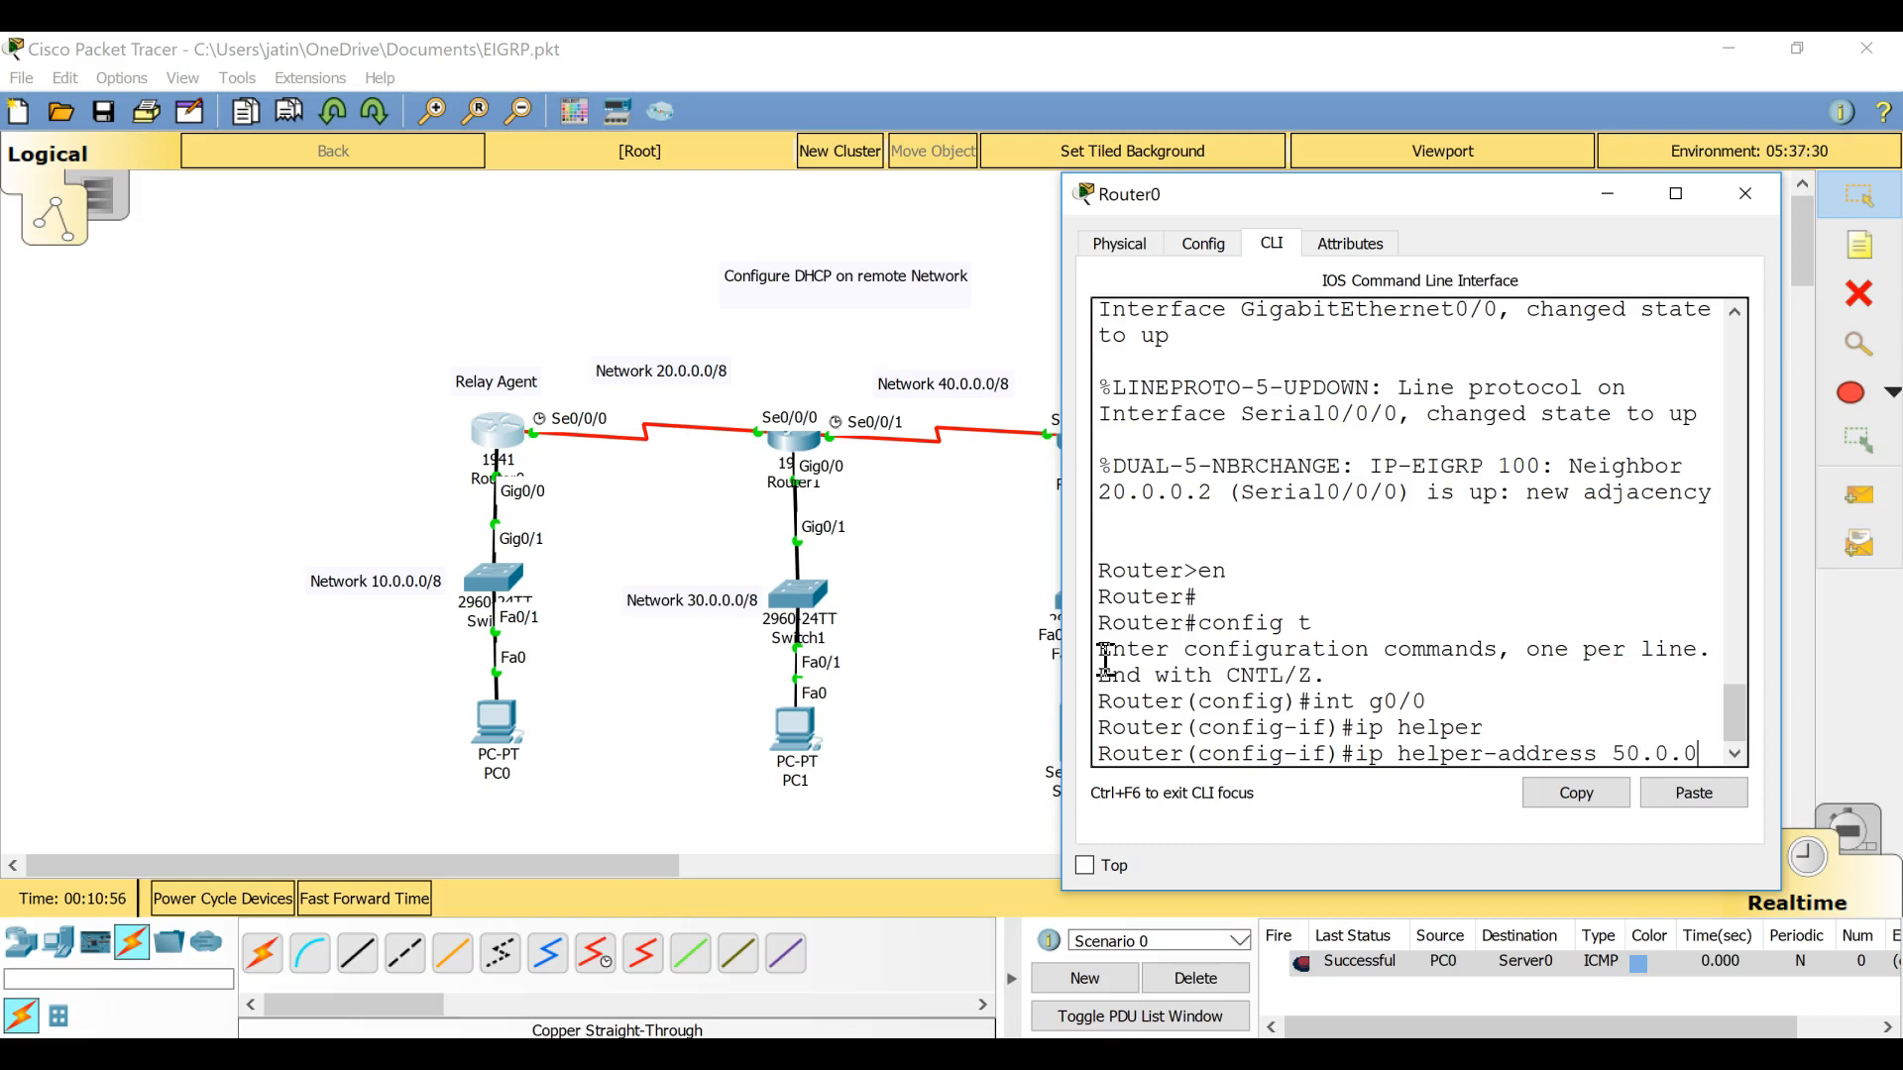
pyautogui.write('.1')
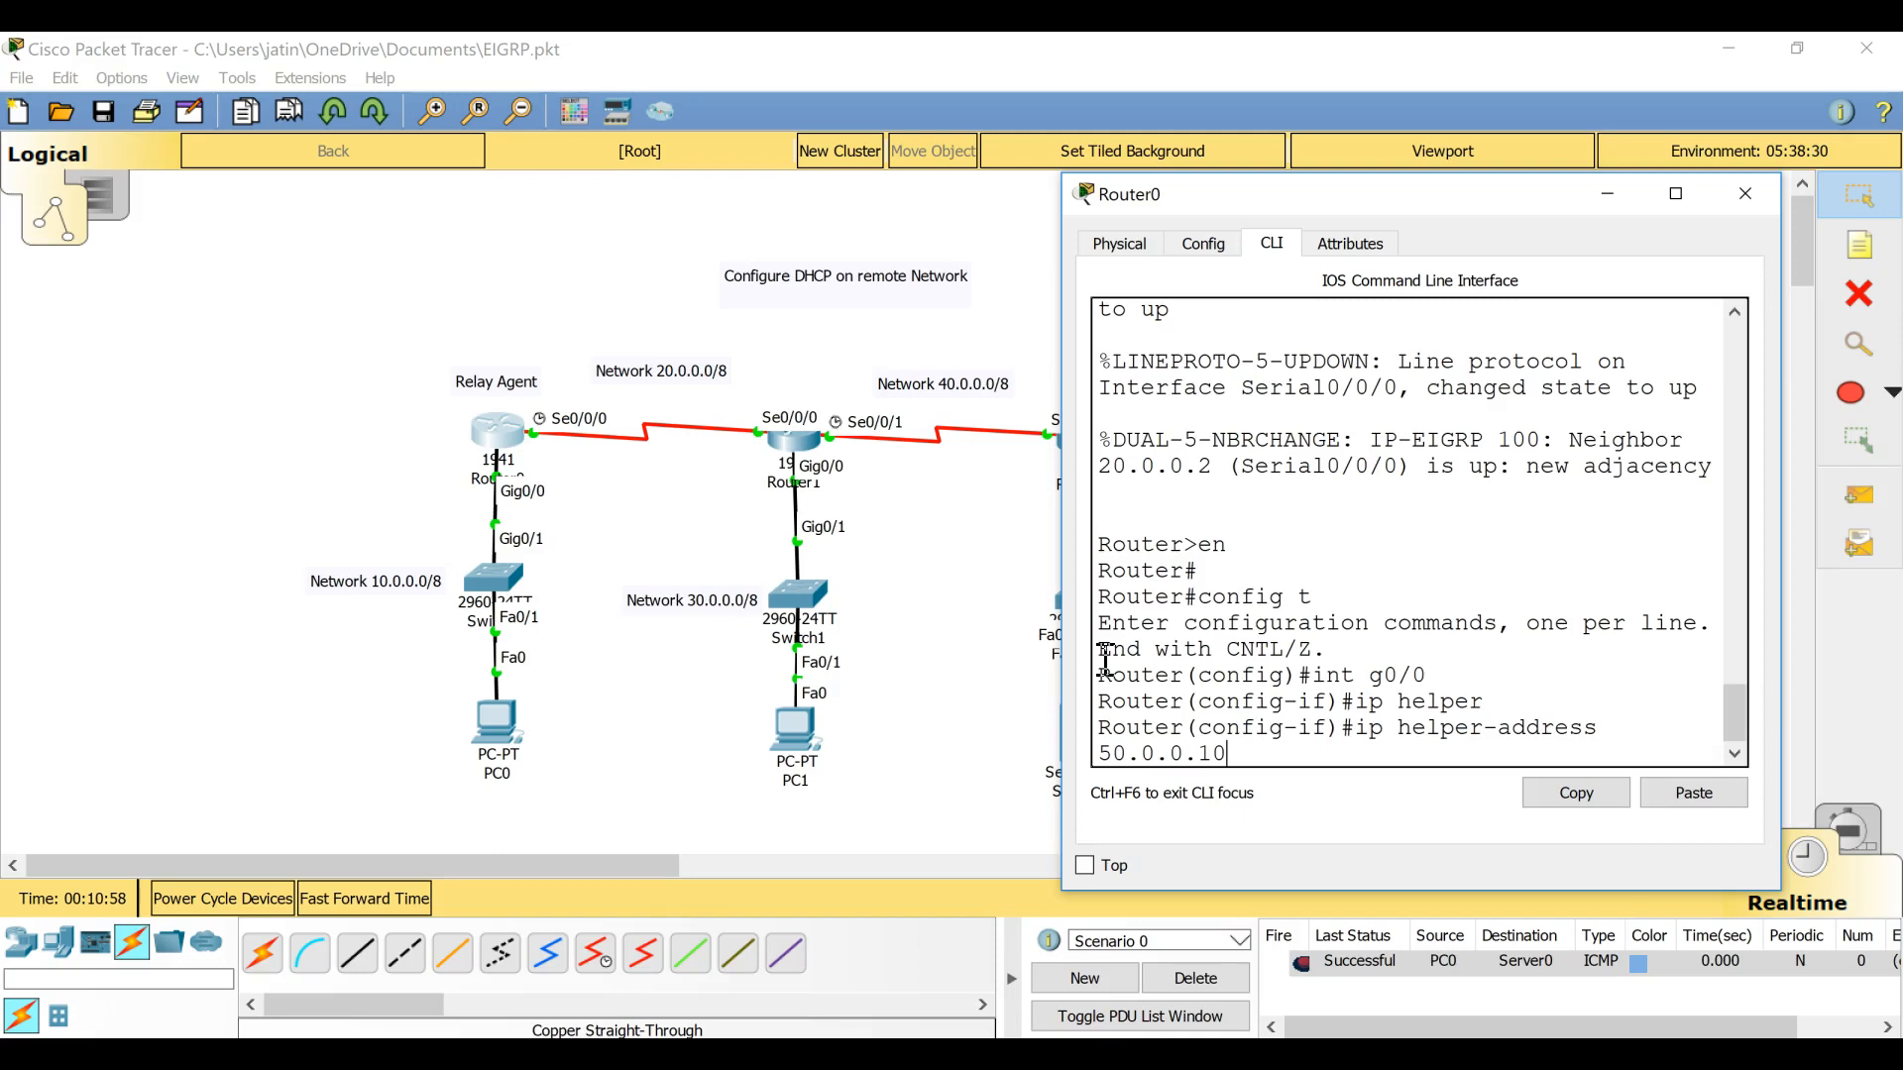
pyautogui.press('Return')
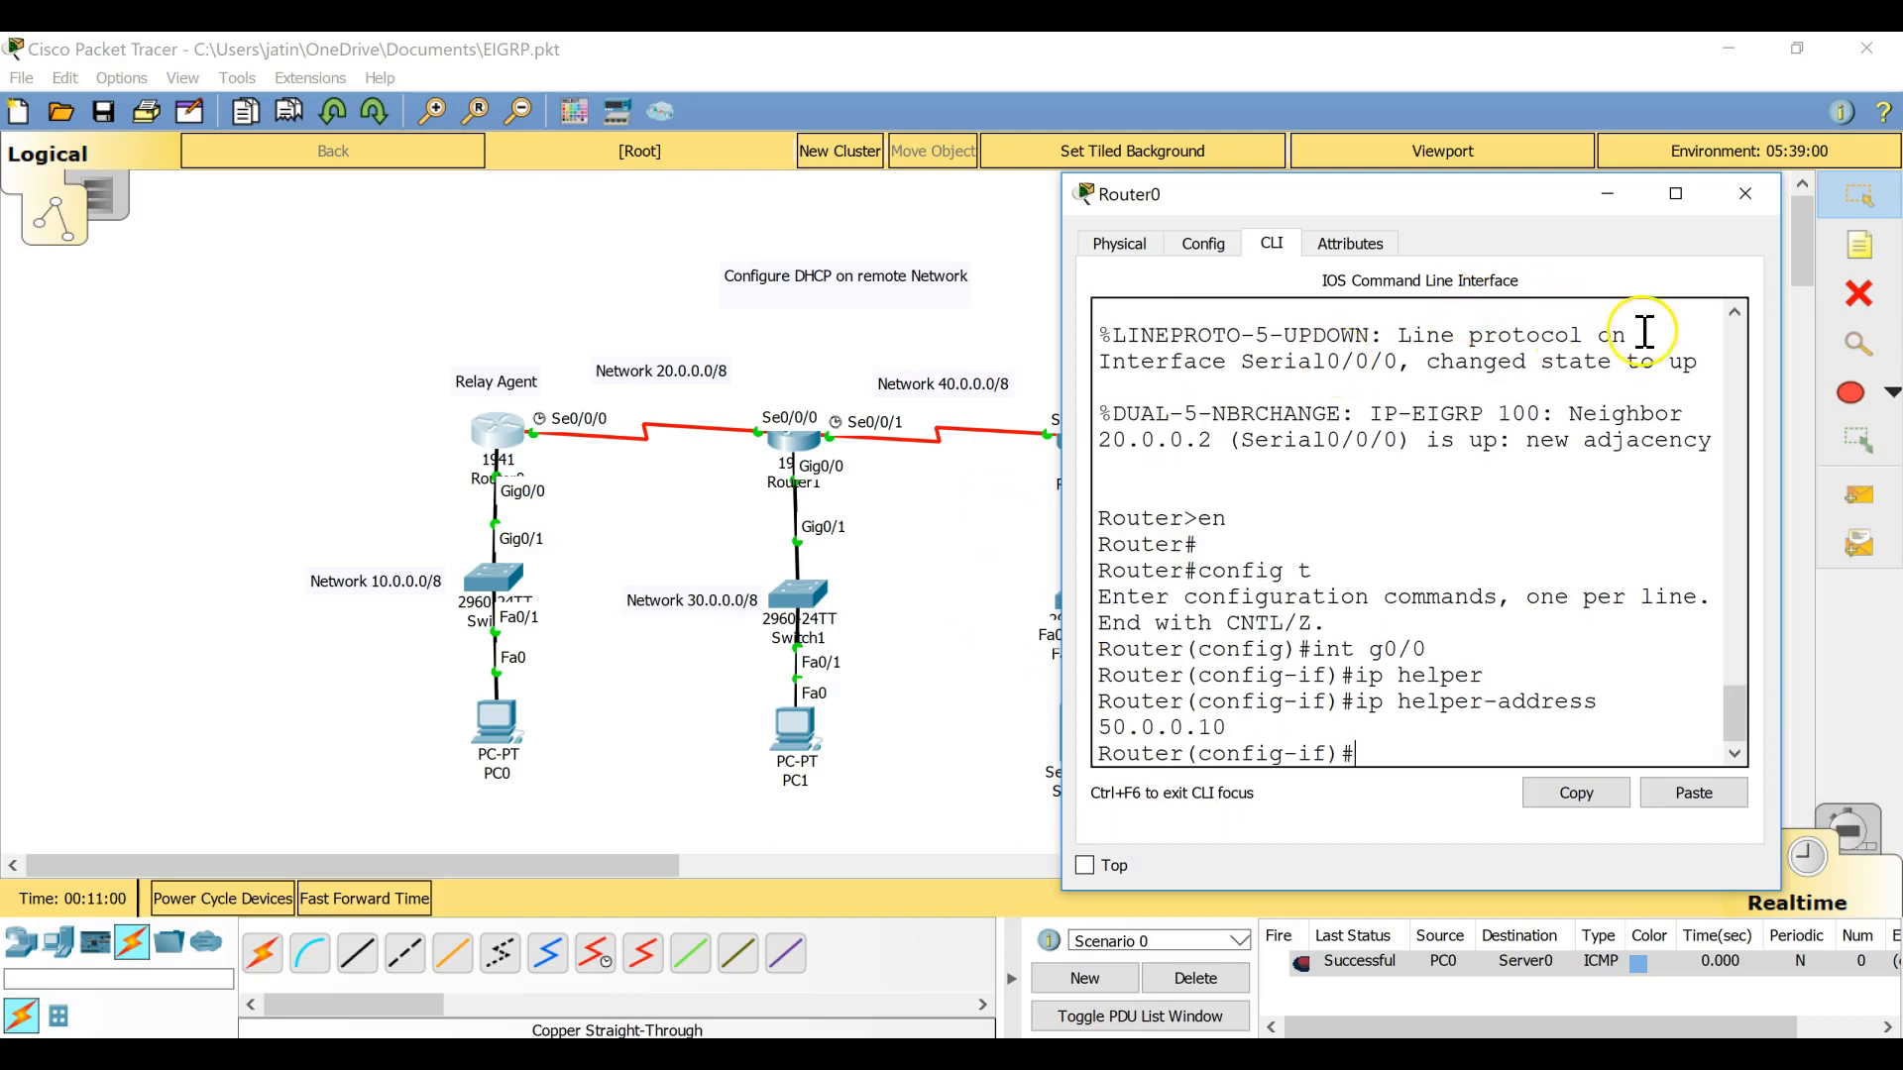
pyautogui.click(1746, 194)
# Step: Renew PC0's IPv4 lease by switching its IP configuration to static and back to DHCP, and close its window
pyautogui.click(501, 738)
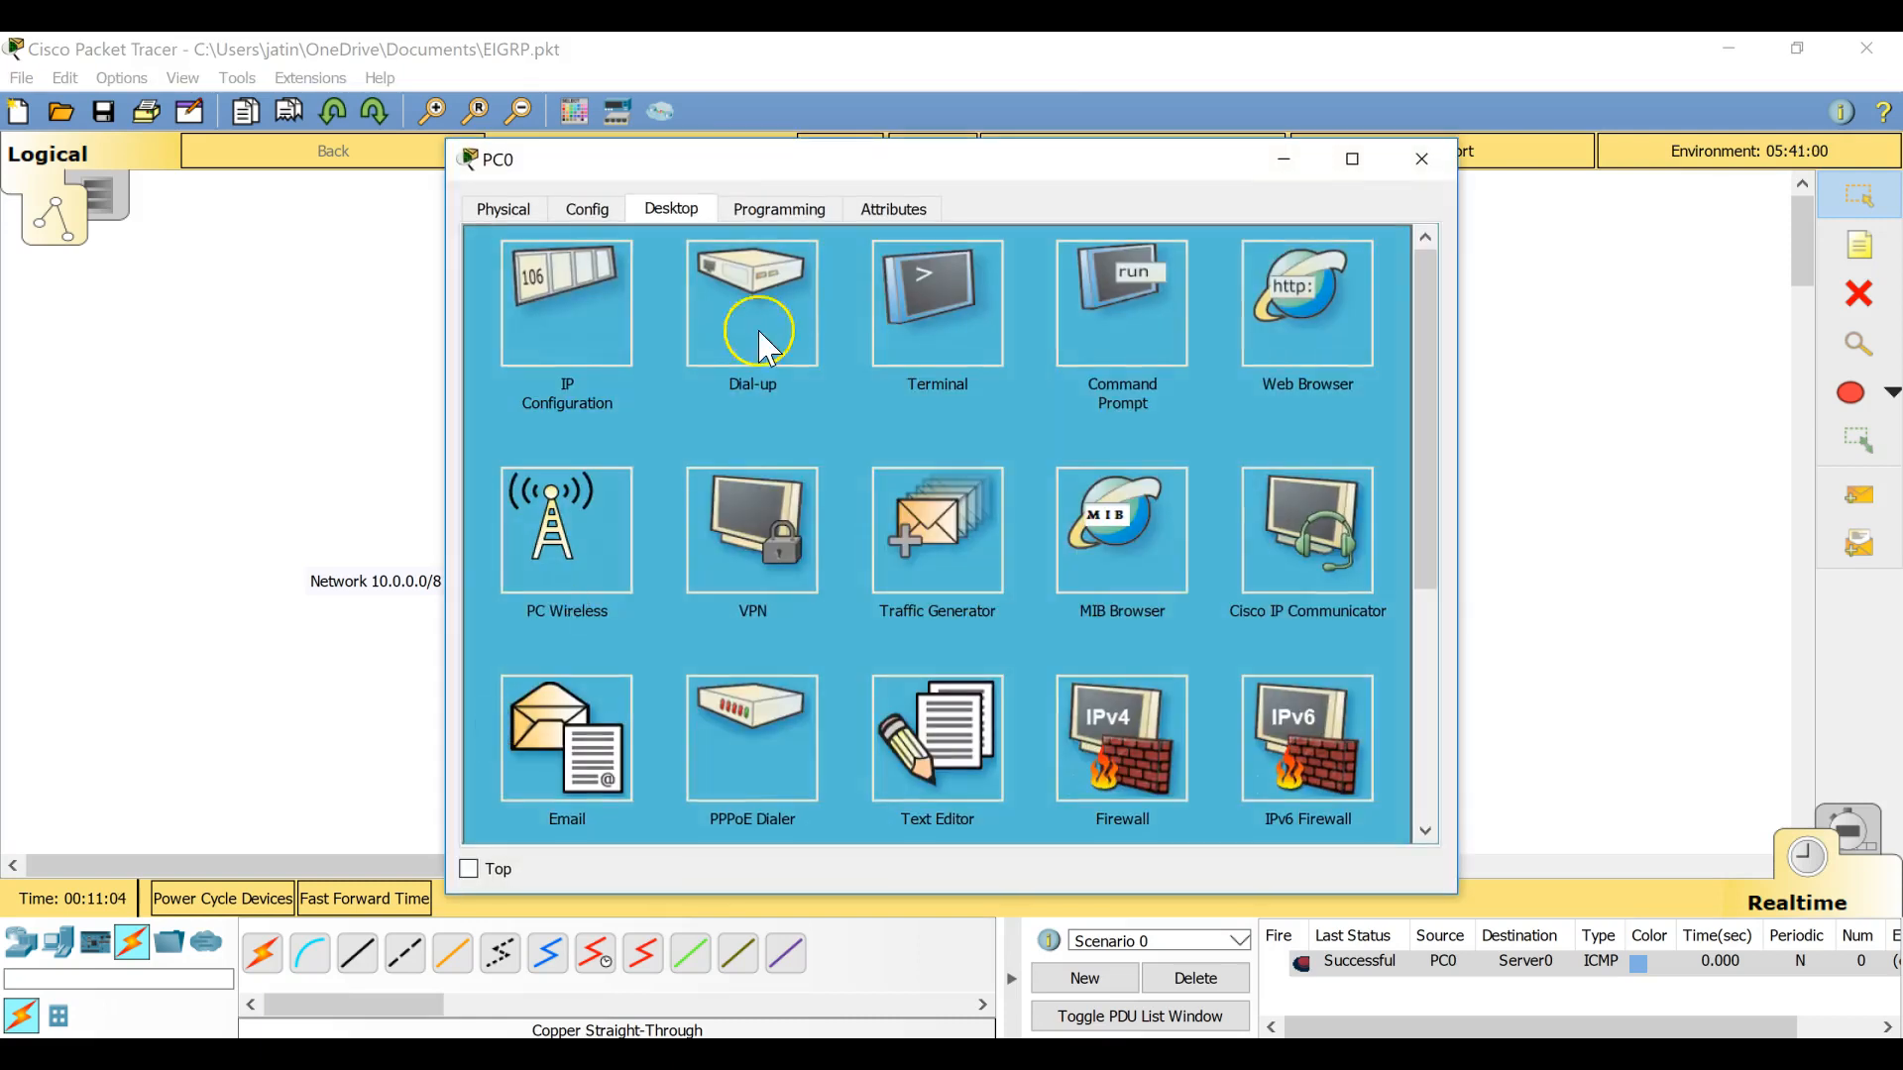
pyautogui.click(566, 329)
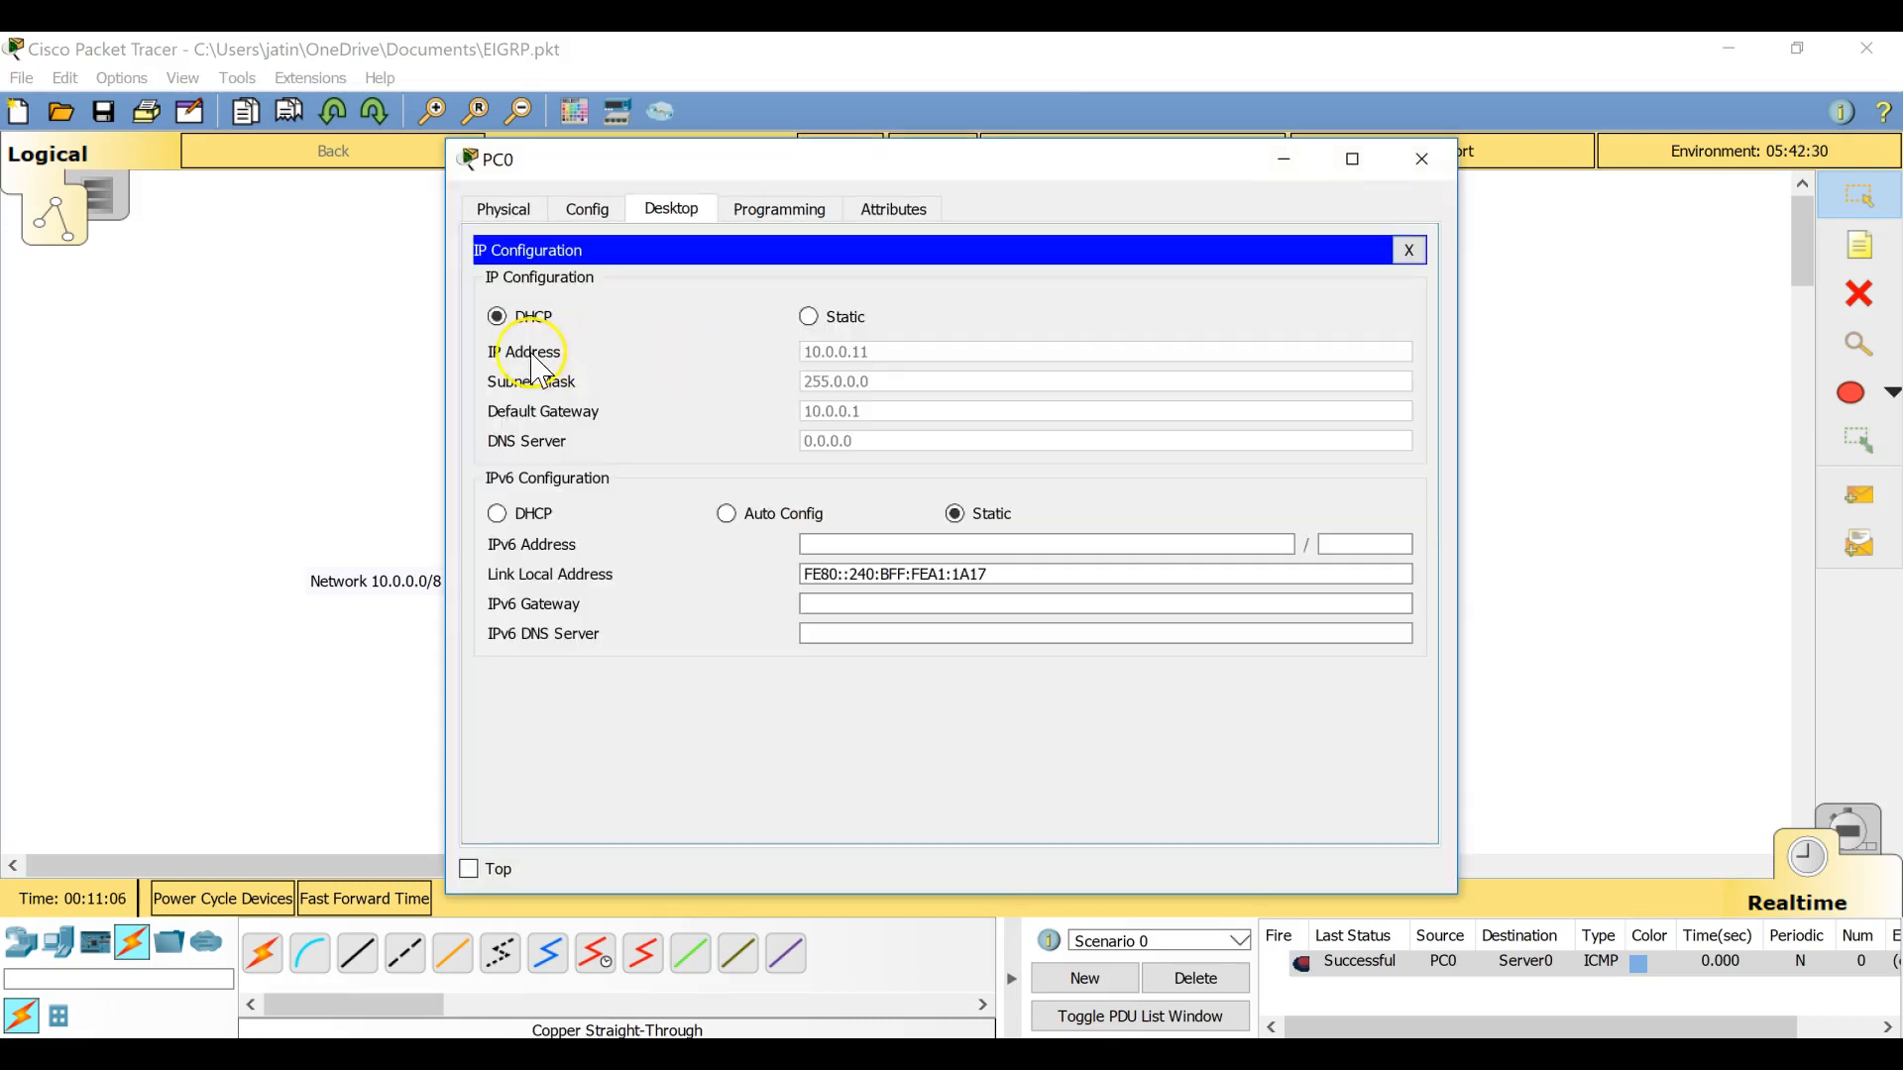
pyautogui.click(809, 317)
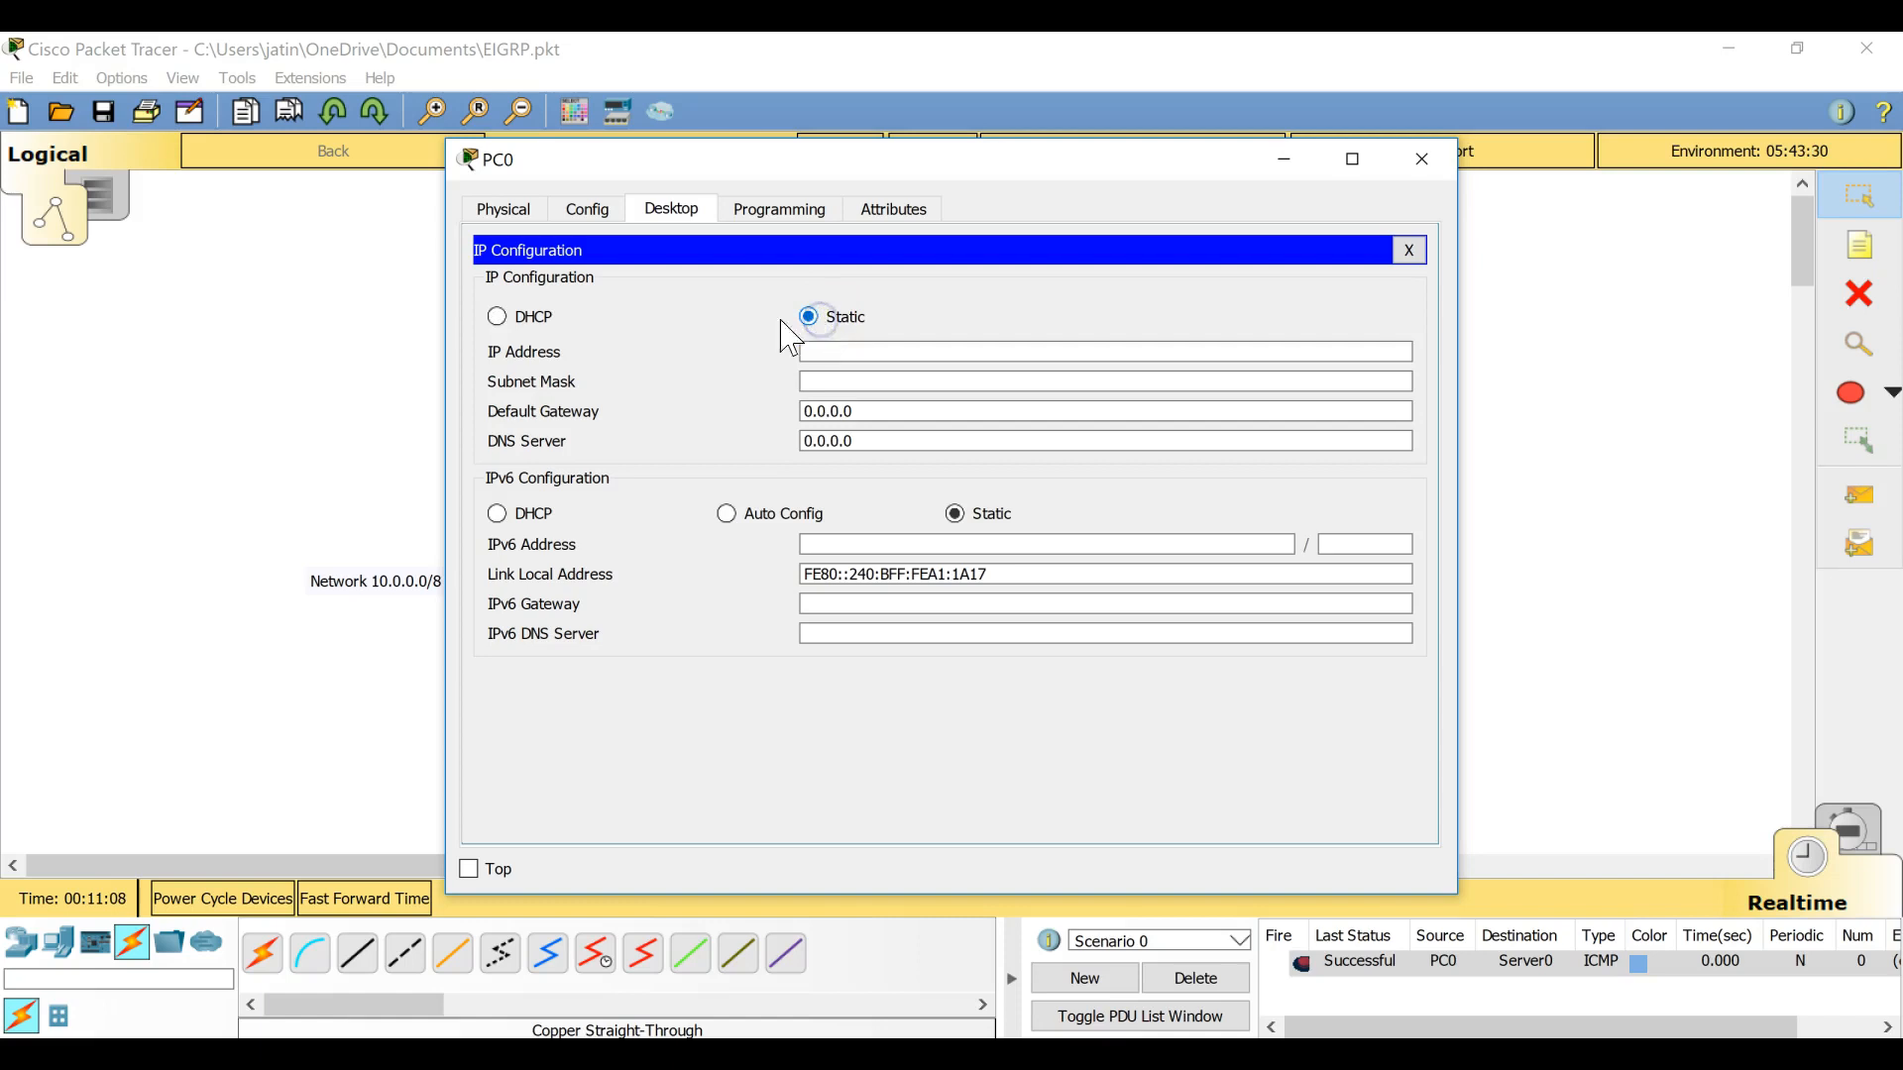
pyautogui.click(499, 317)
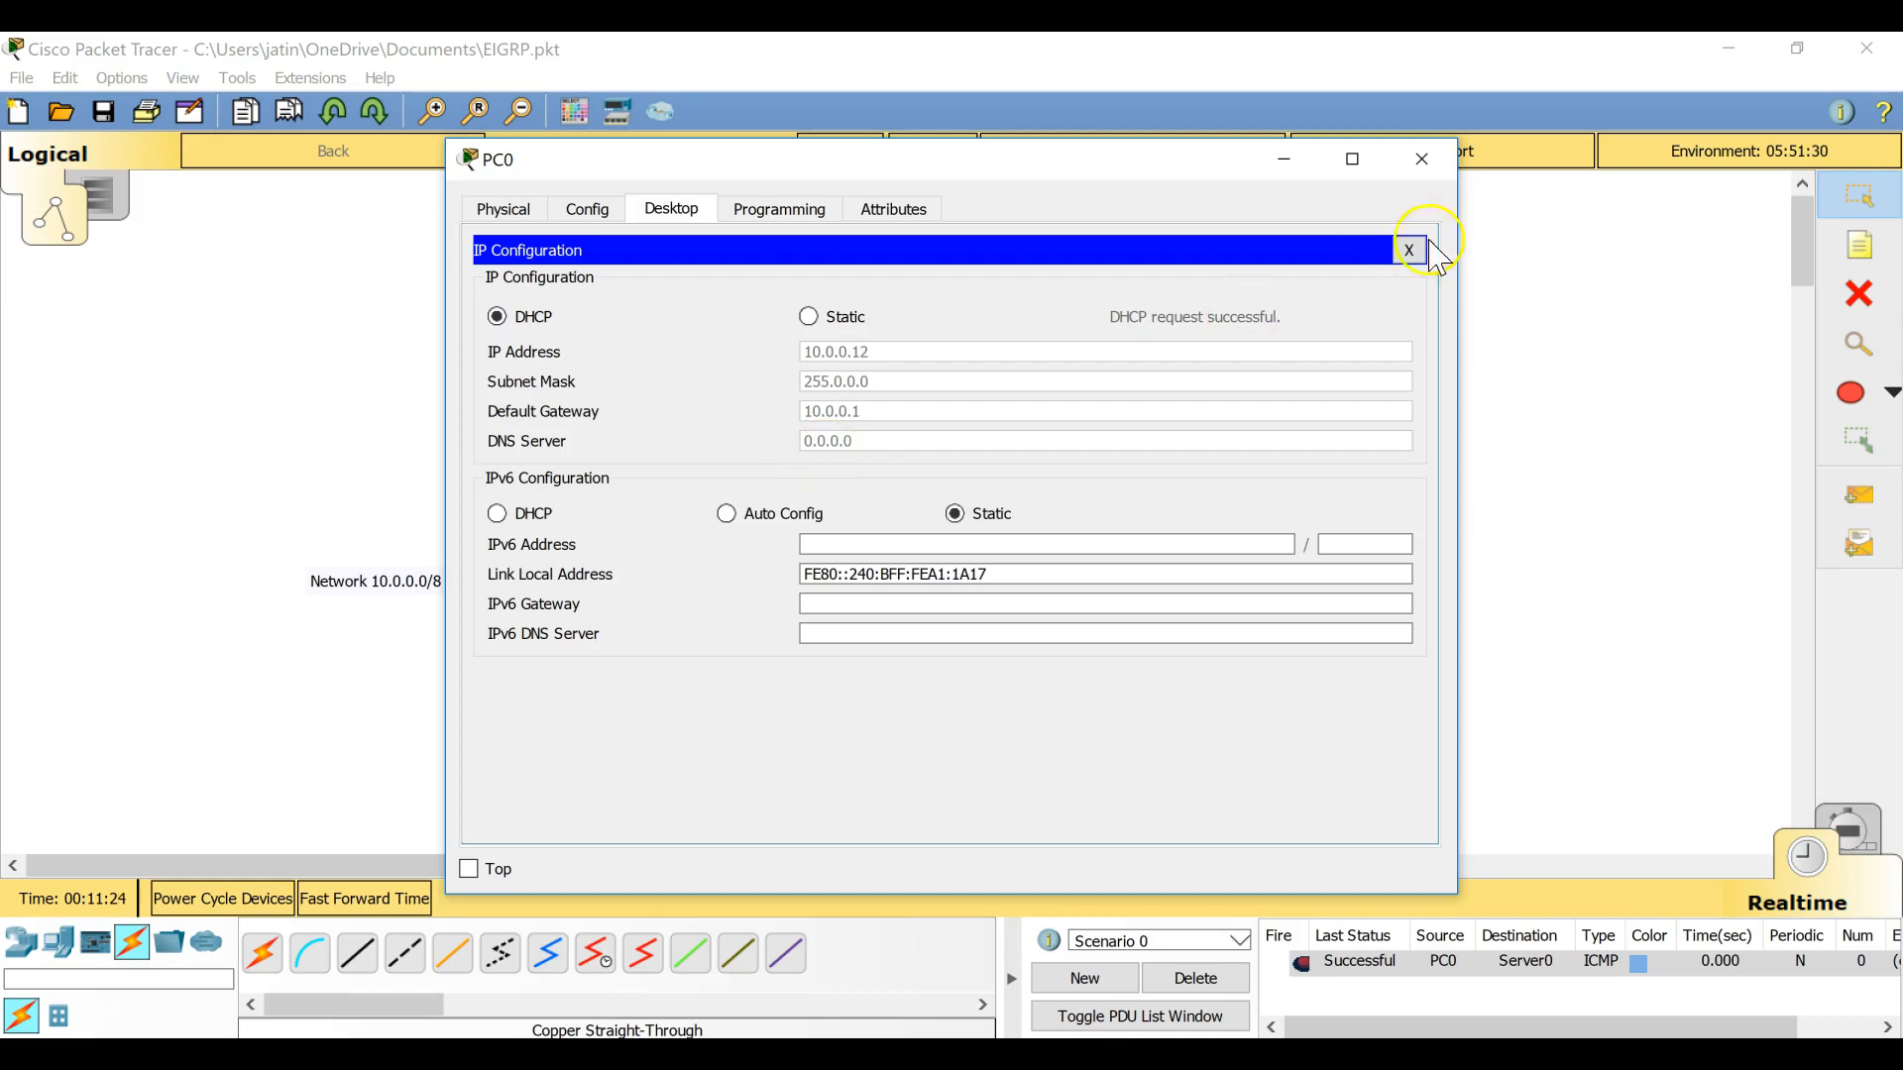
pyautogui.click(1427, 167)
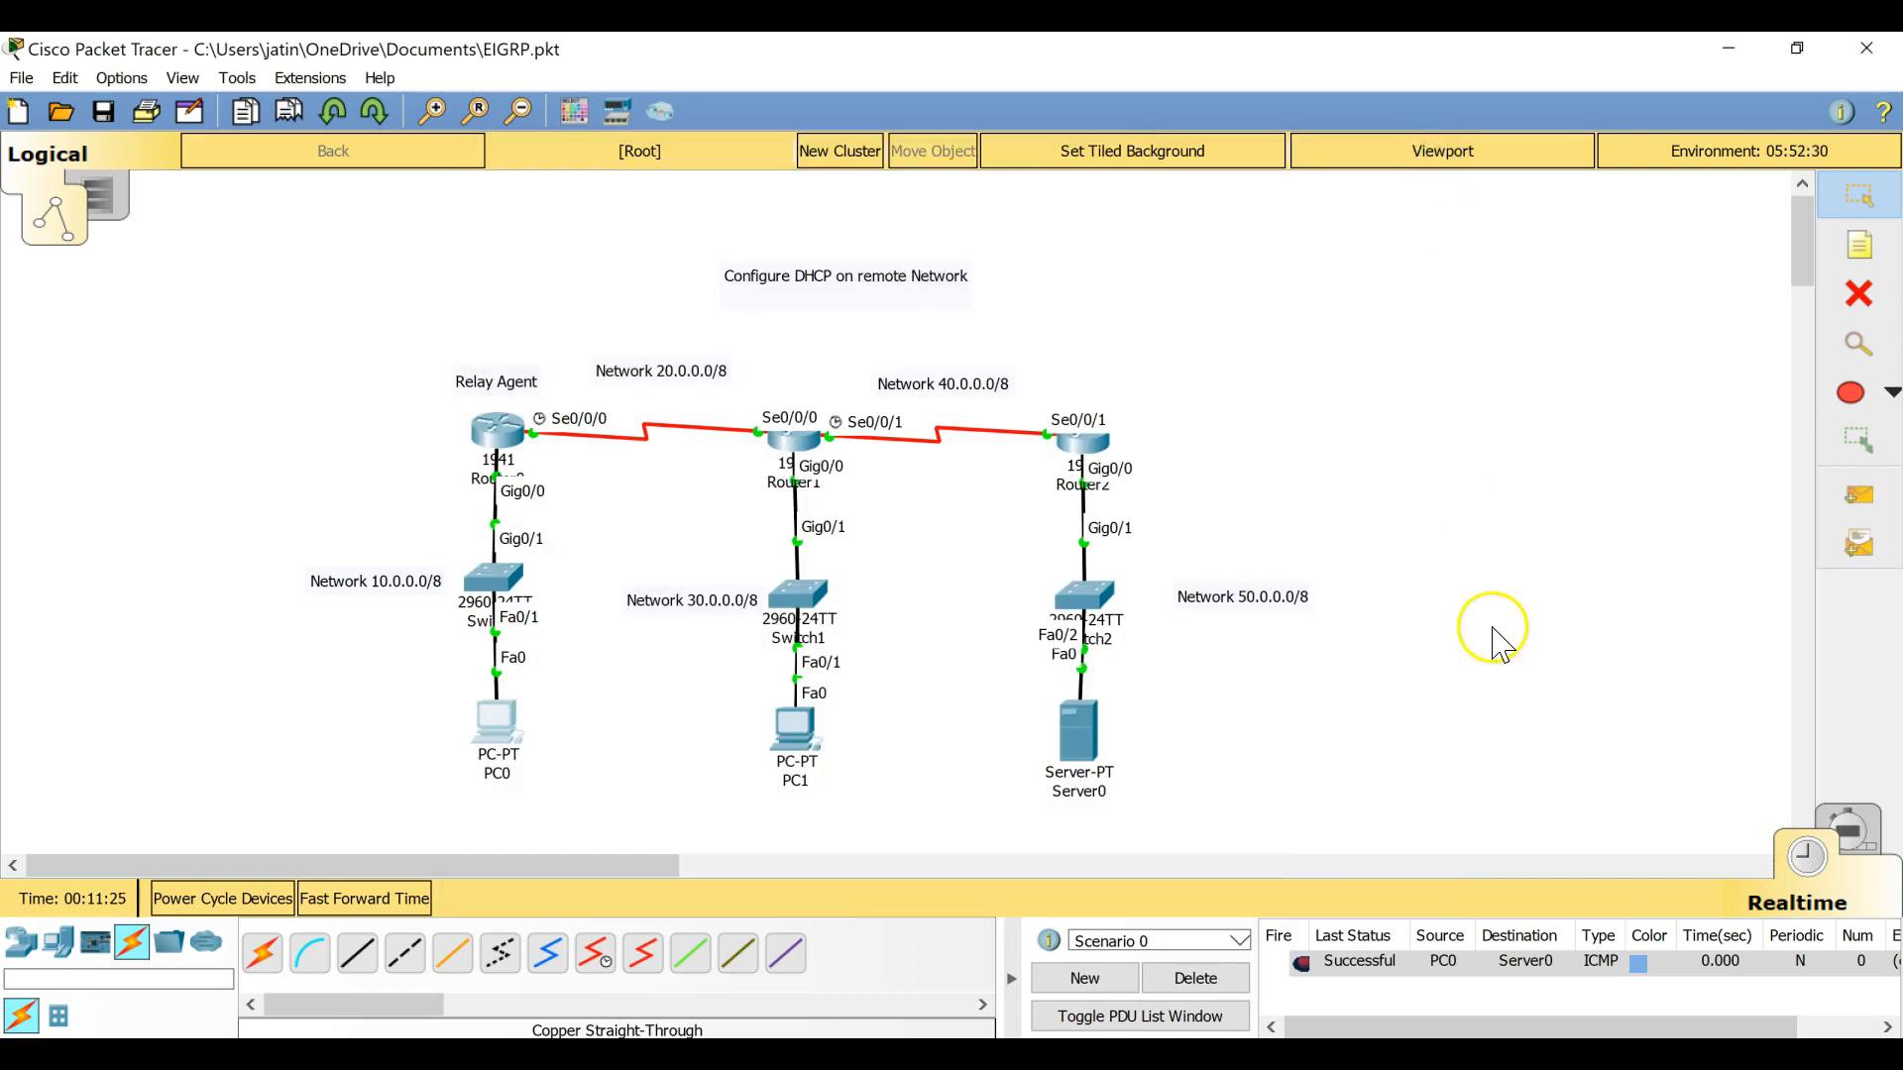
# Step: Add a second generic server beside Server0 in the 50.0.0.0/8 network and align it with Server0
pyautogui.click(62, 946)
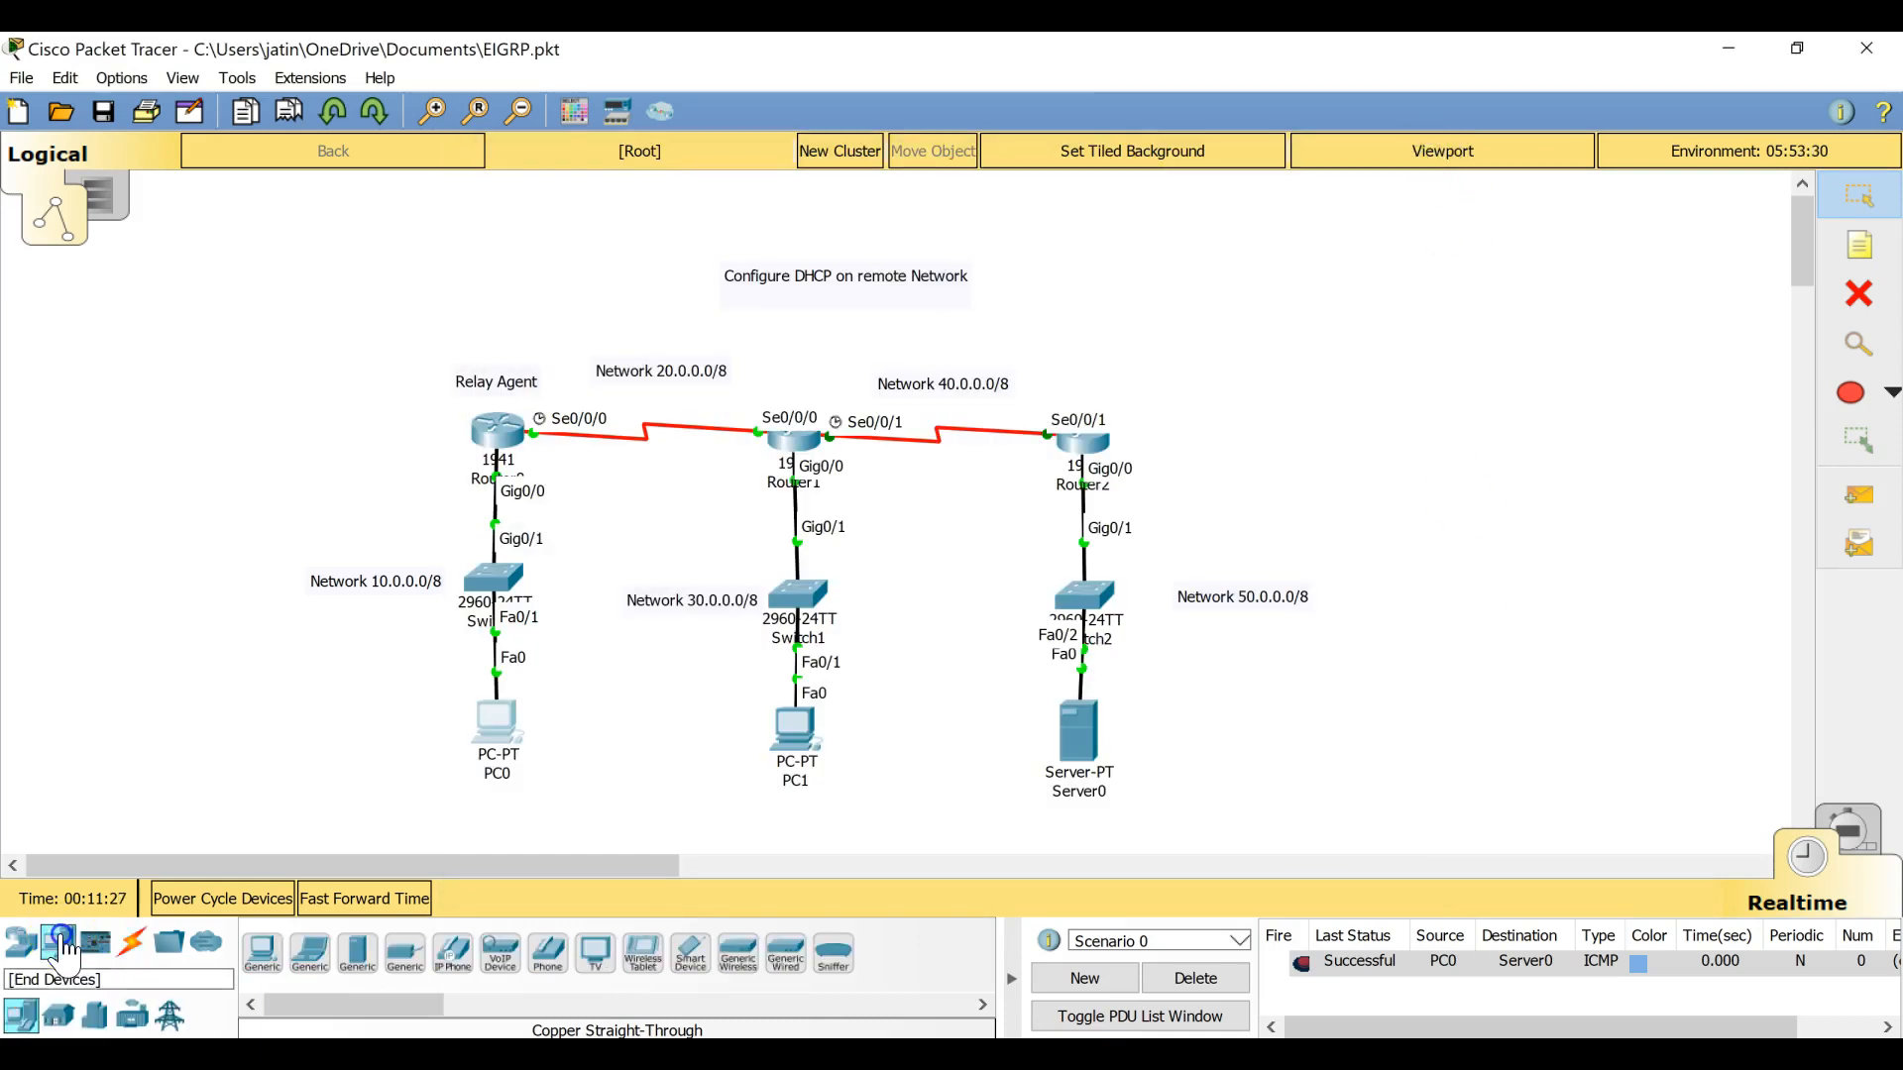
pyautogui.click(360, 957)
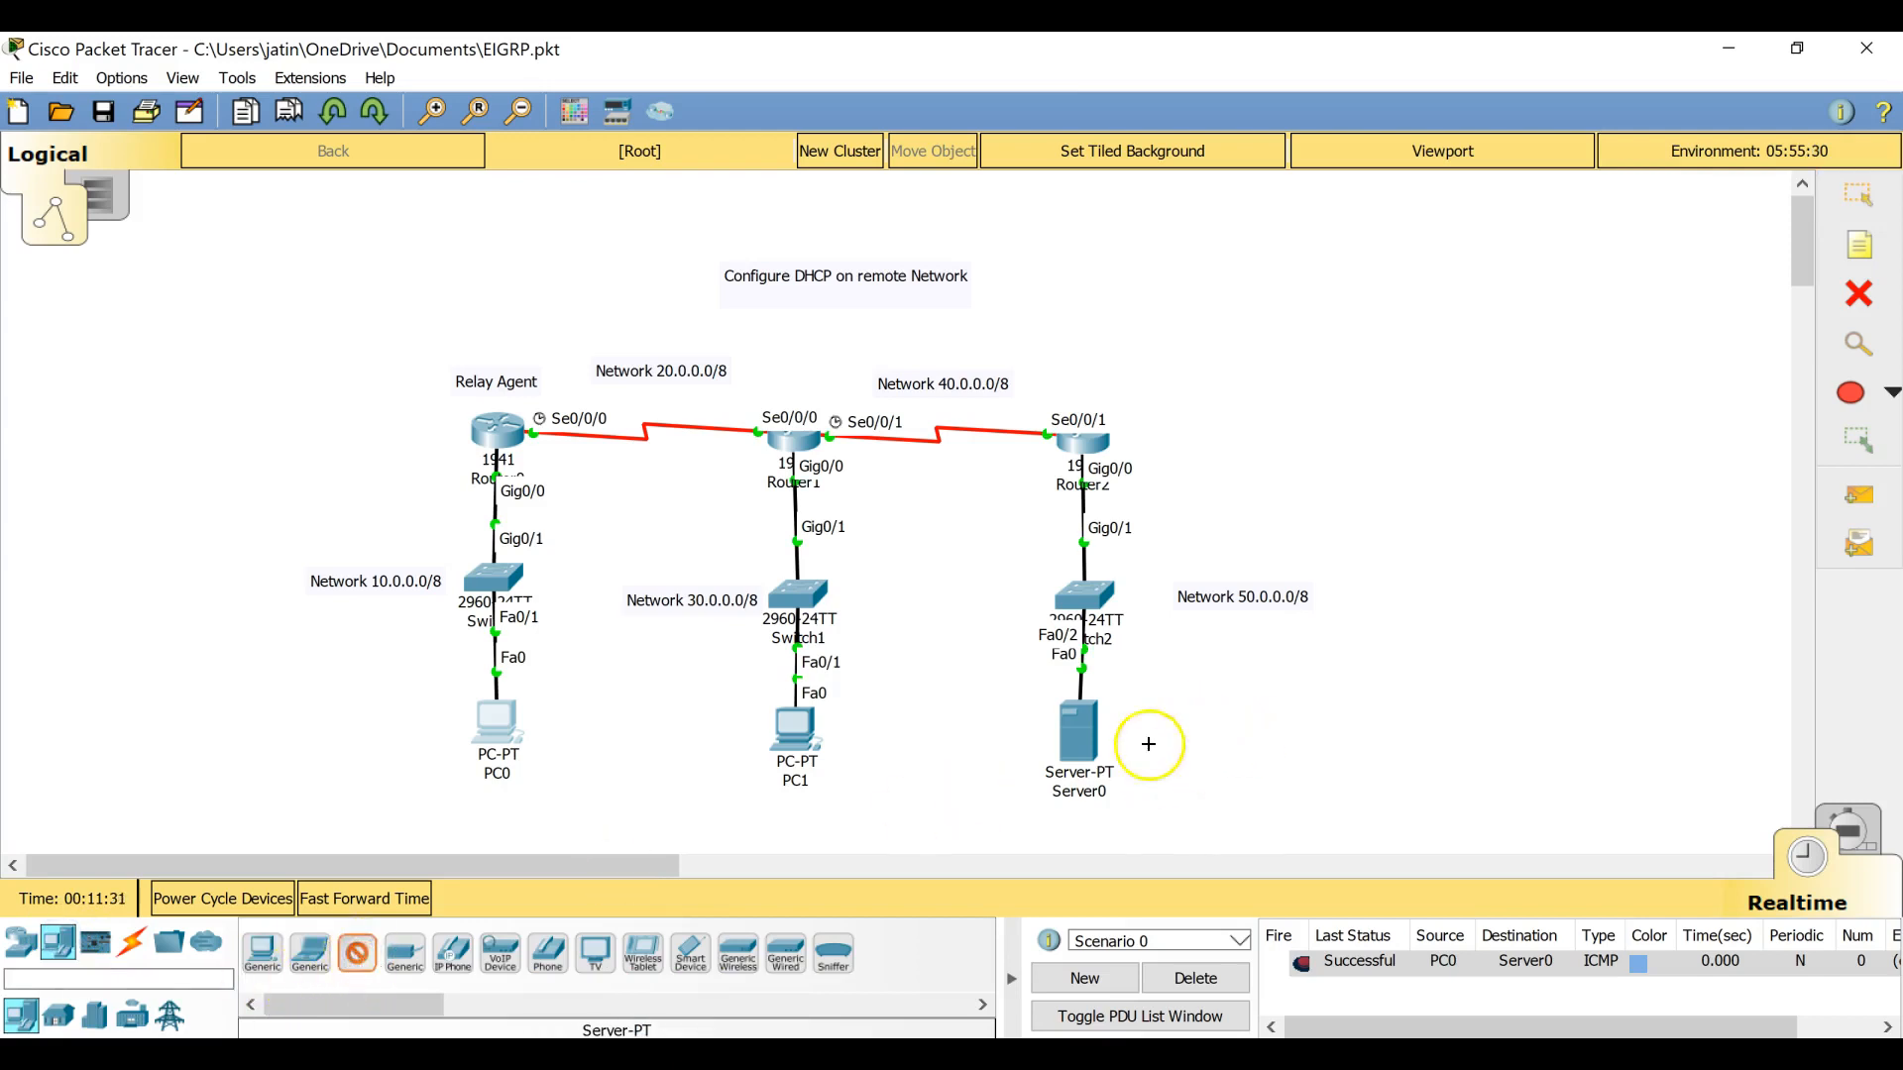
pyautogui.click(1188, 749)
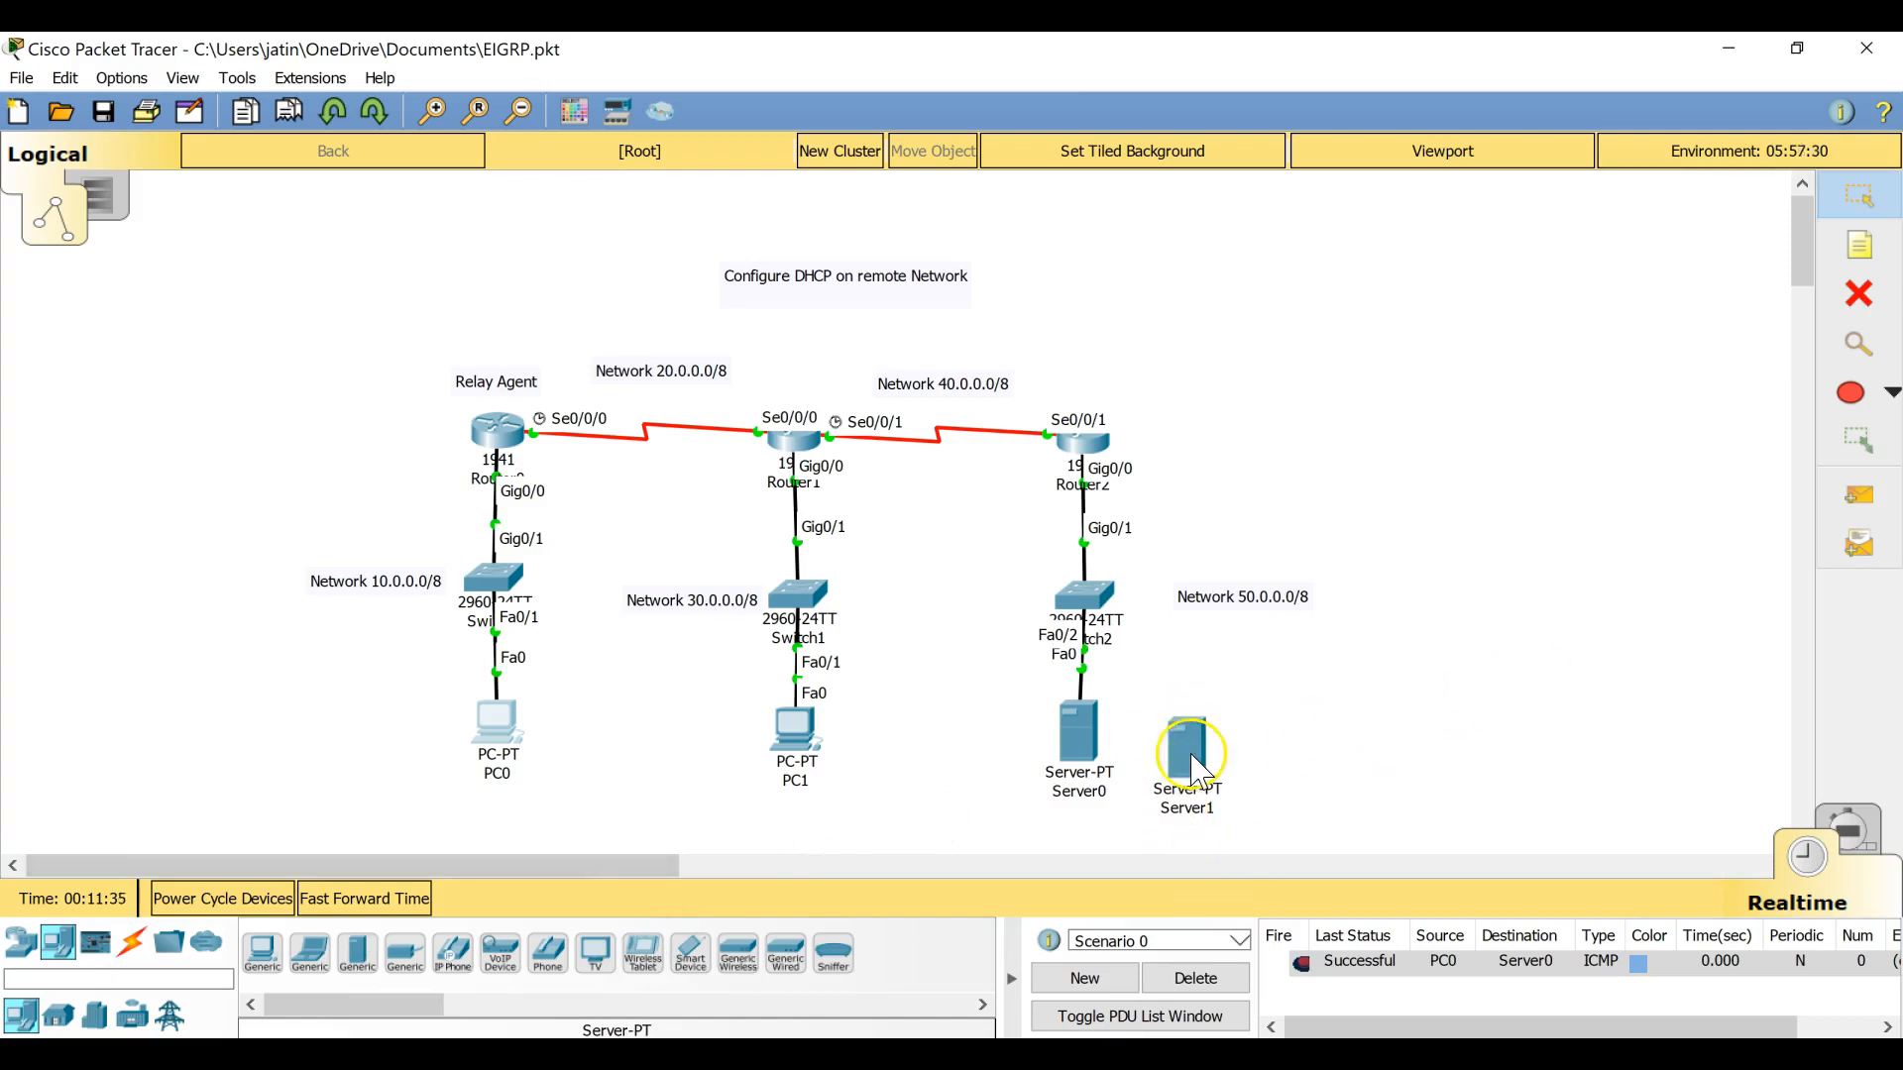
pyautogui.moveTo(1198, 765); pyautogui.dragTo(1204, 749)
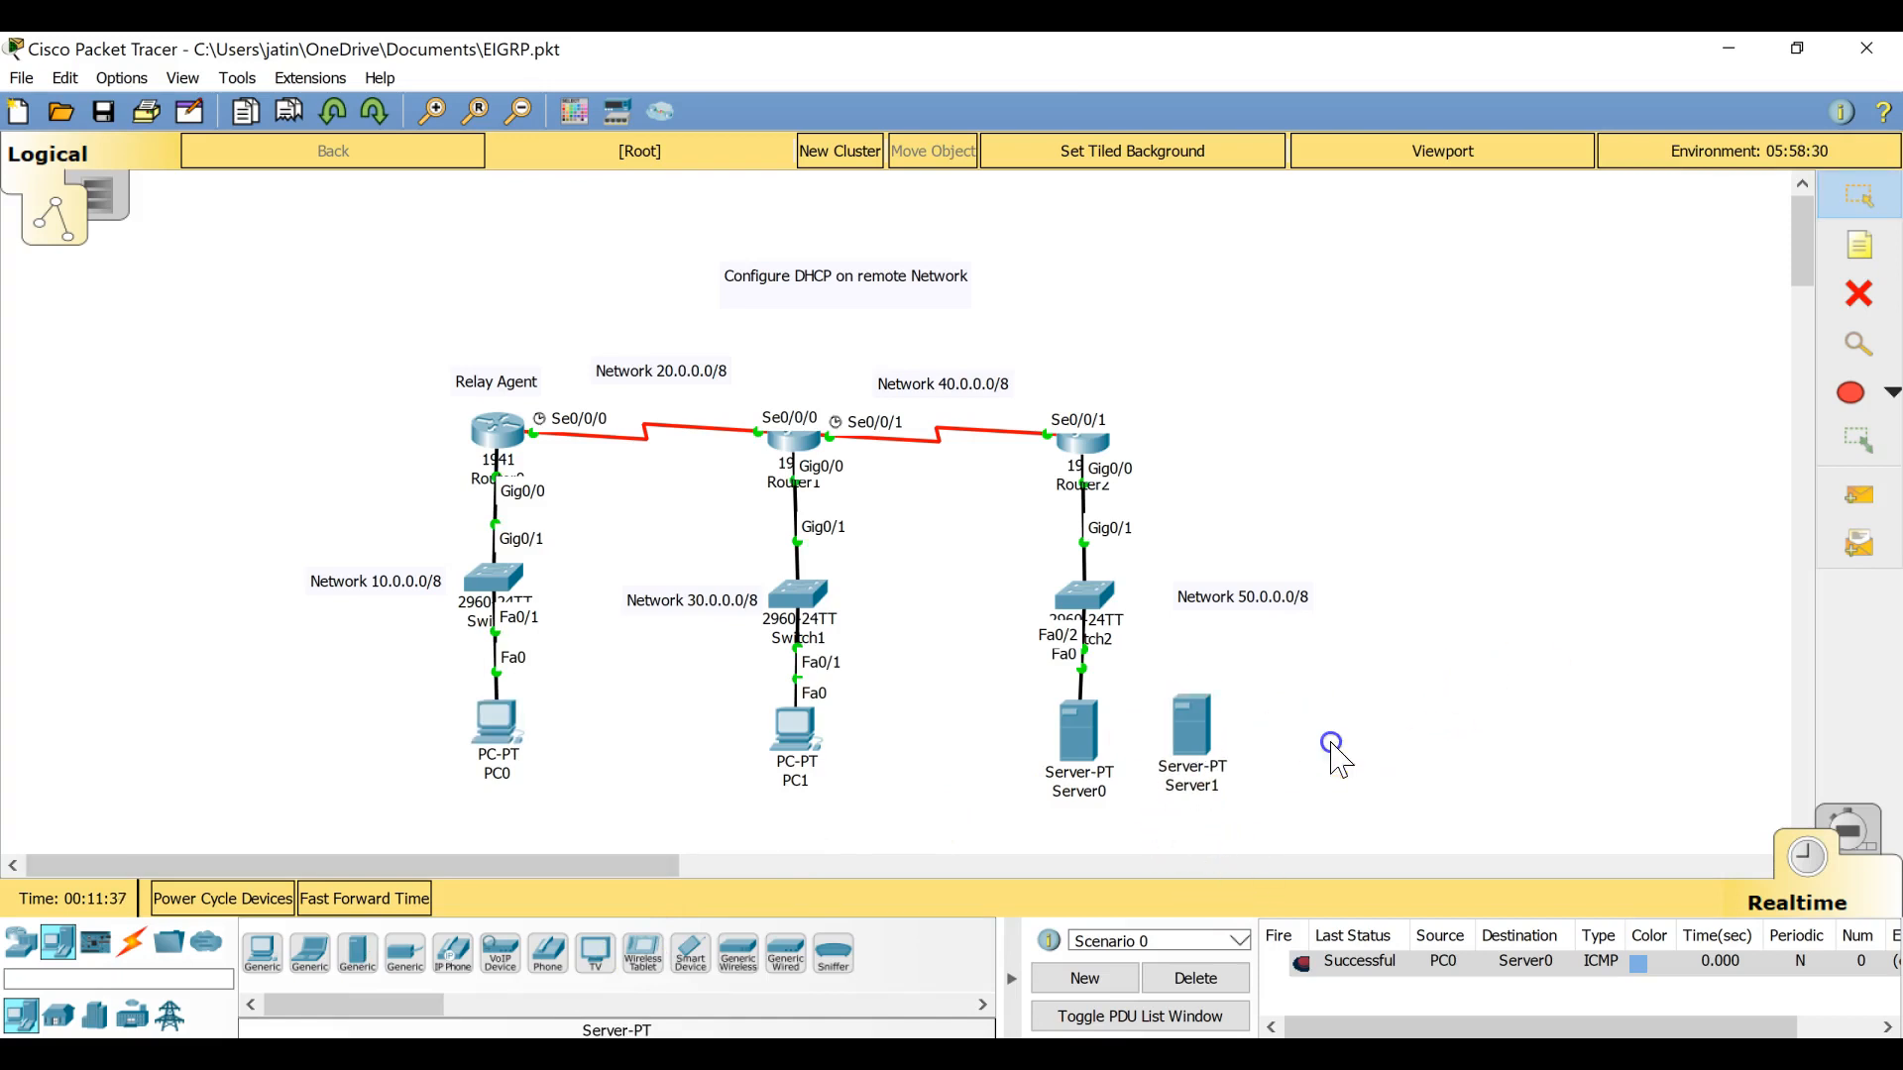
# Step: Give Server1 the static IP address 50.0.0.20 with subnet mask 255.0.0.0 and default gateway 50.0.0.1
pyautogui.click(1207, 758)
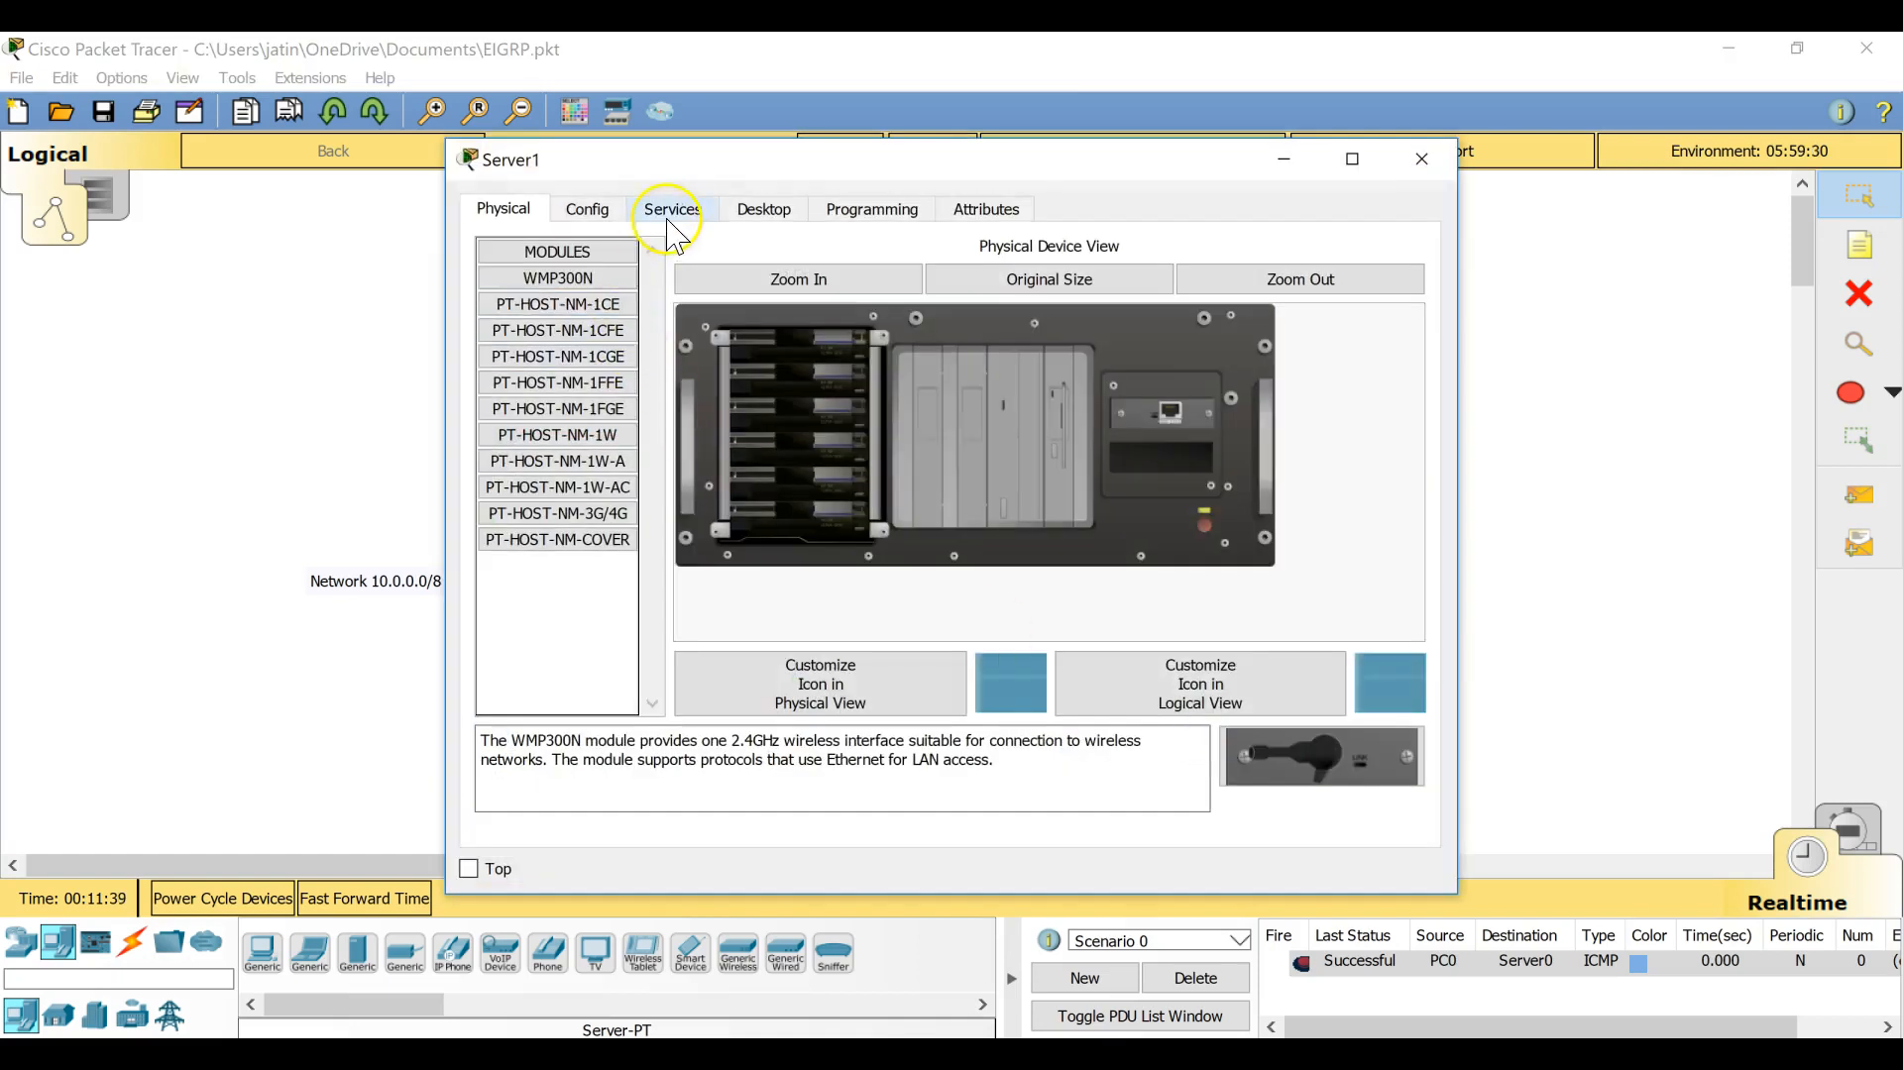
pyautogui.click(769, 210)
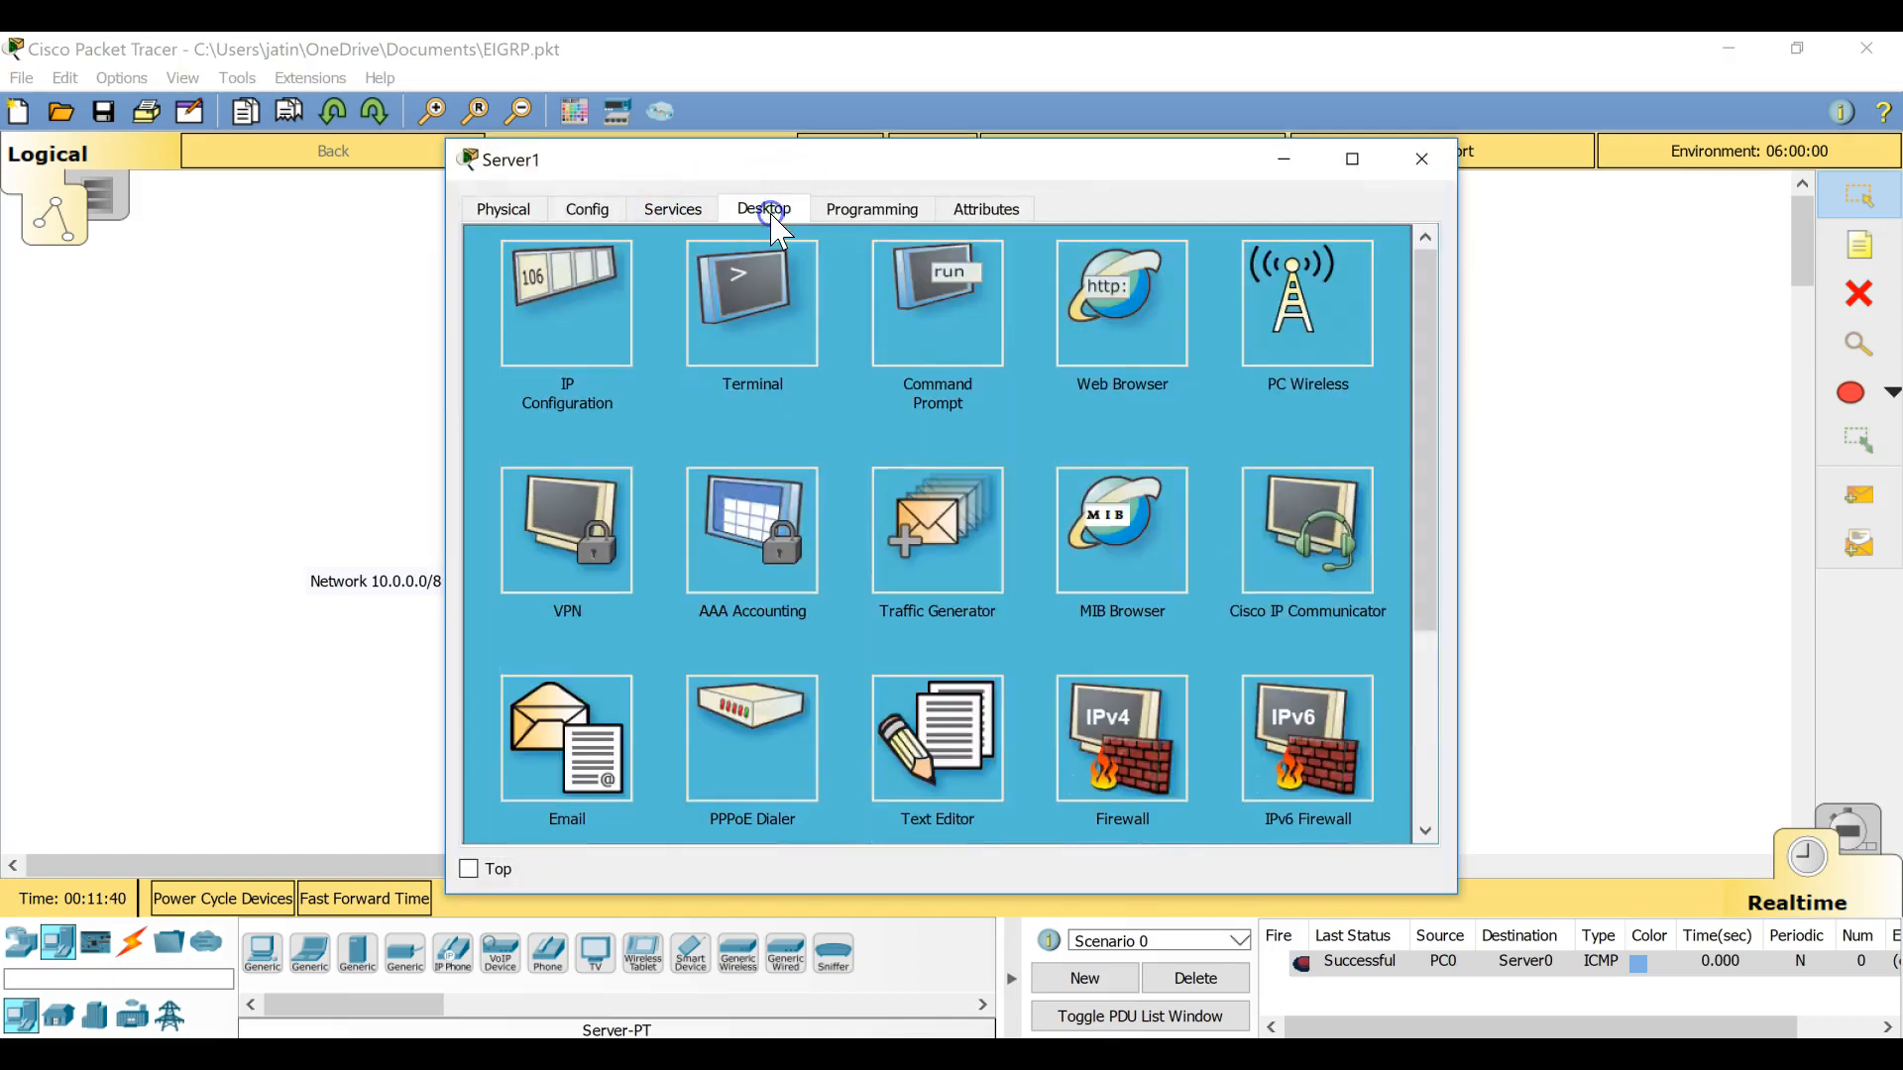
pyautogui.click(570, 312)
pyautogui.click(858, 351)
pyautogui.click(858, 352)
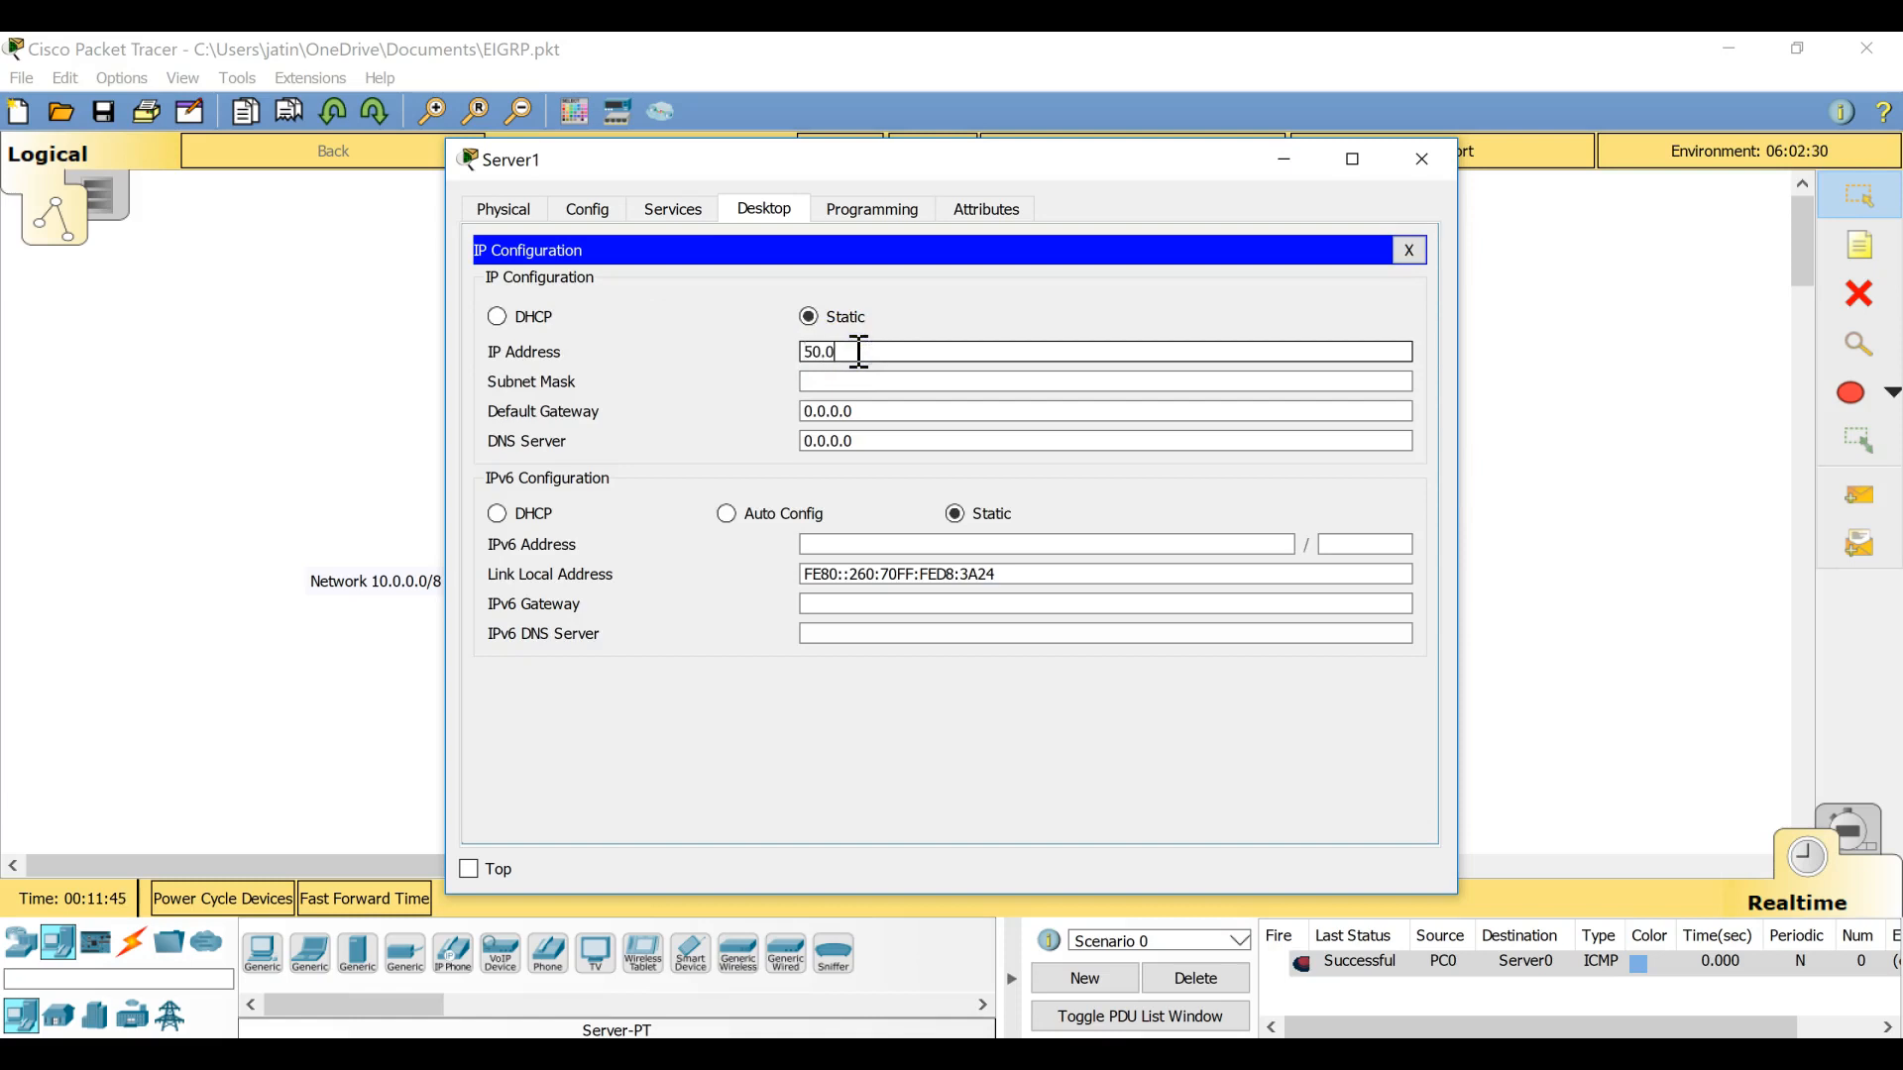
pyautogui.press('Tab')
pyautogui.press('Tab')
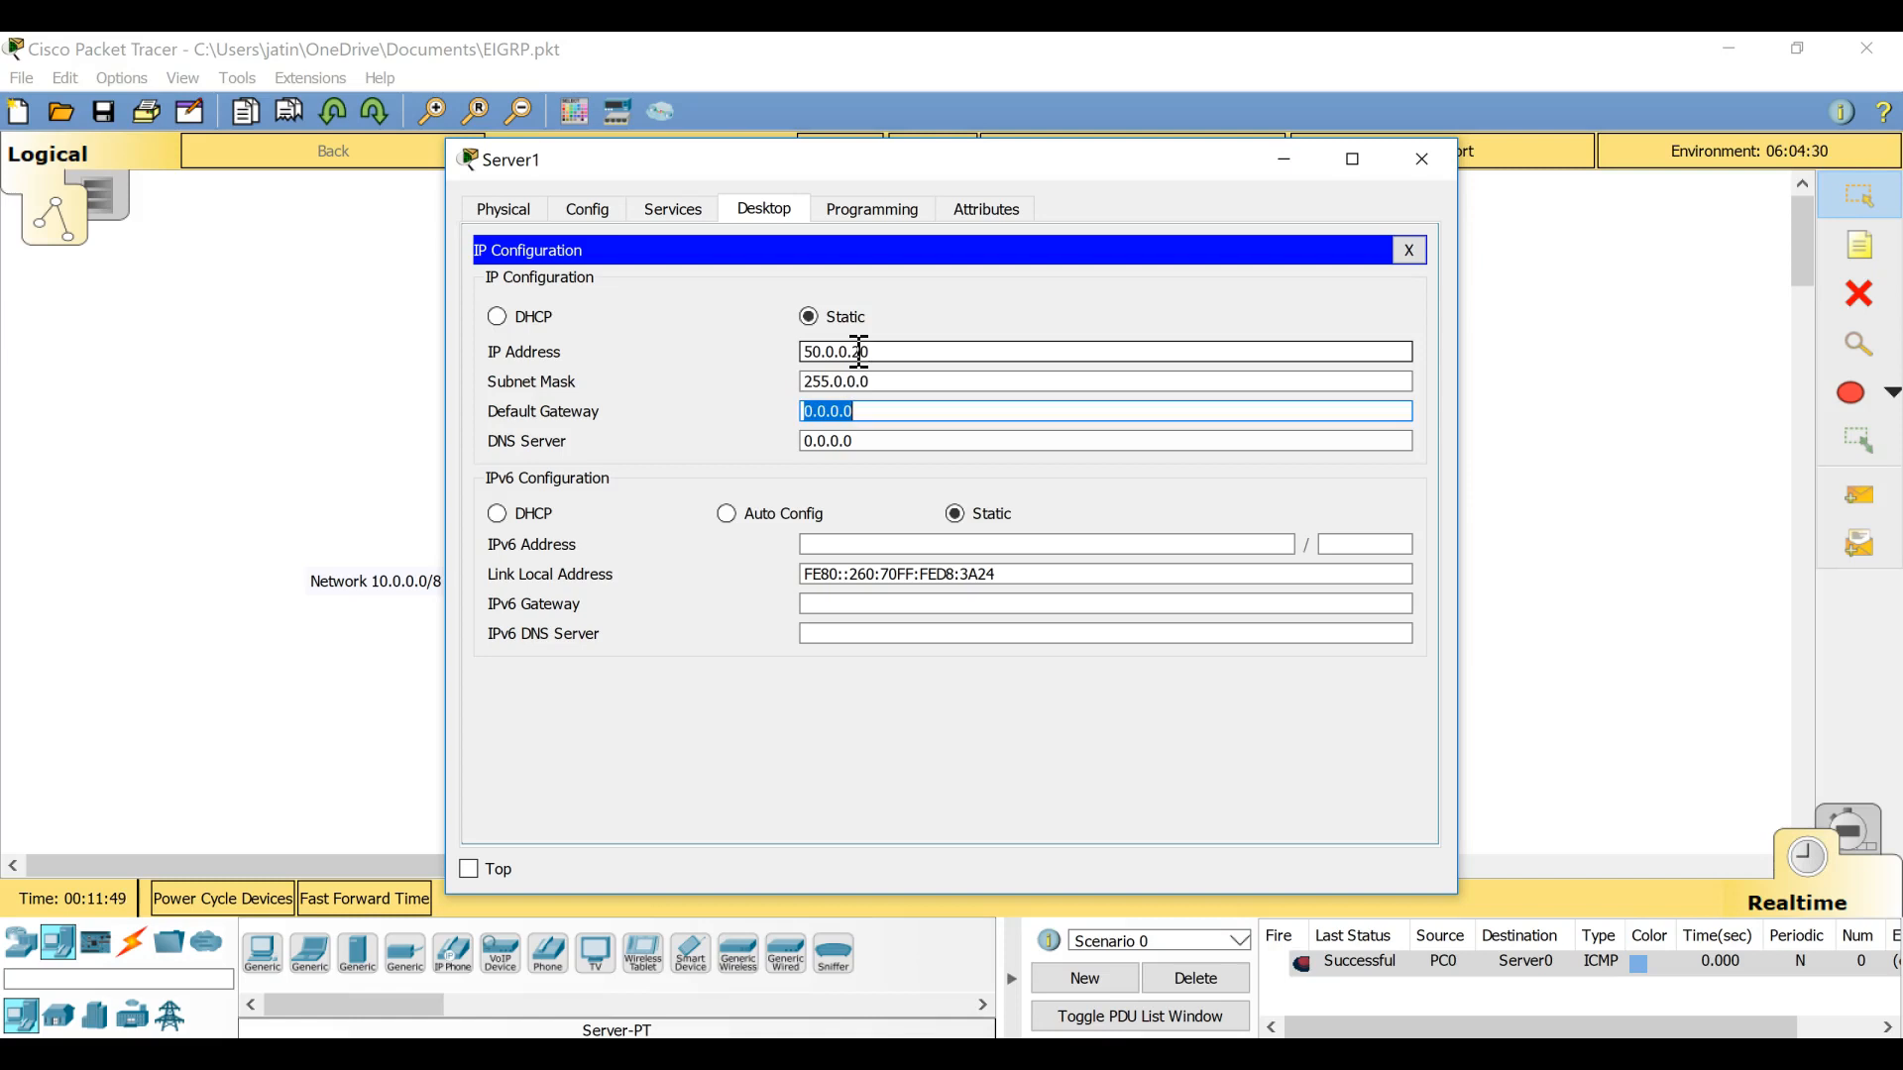
pyautogui.write('5')
pyautogui.click(1569, 522)
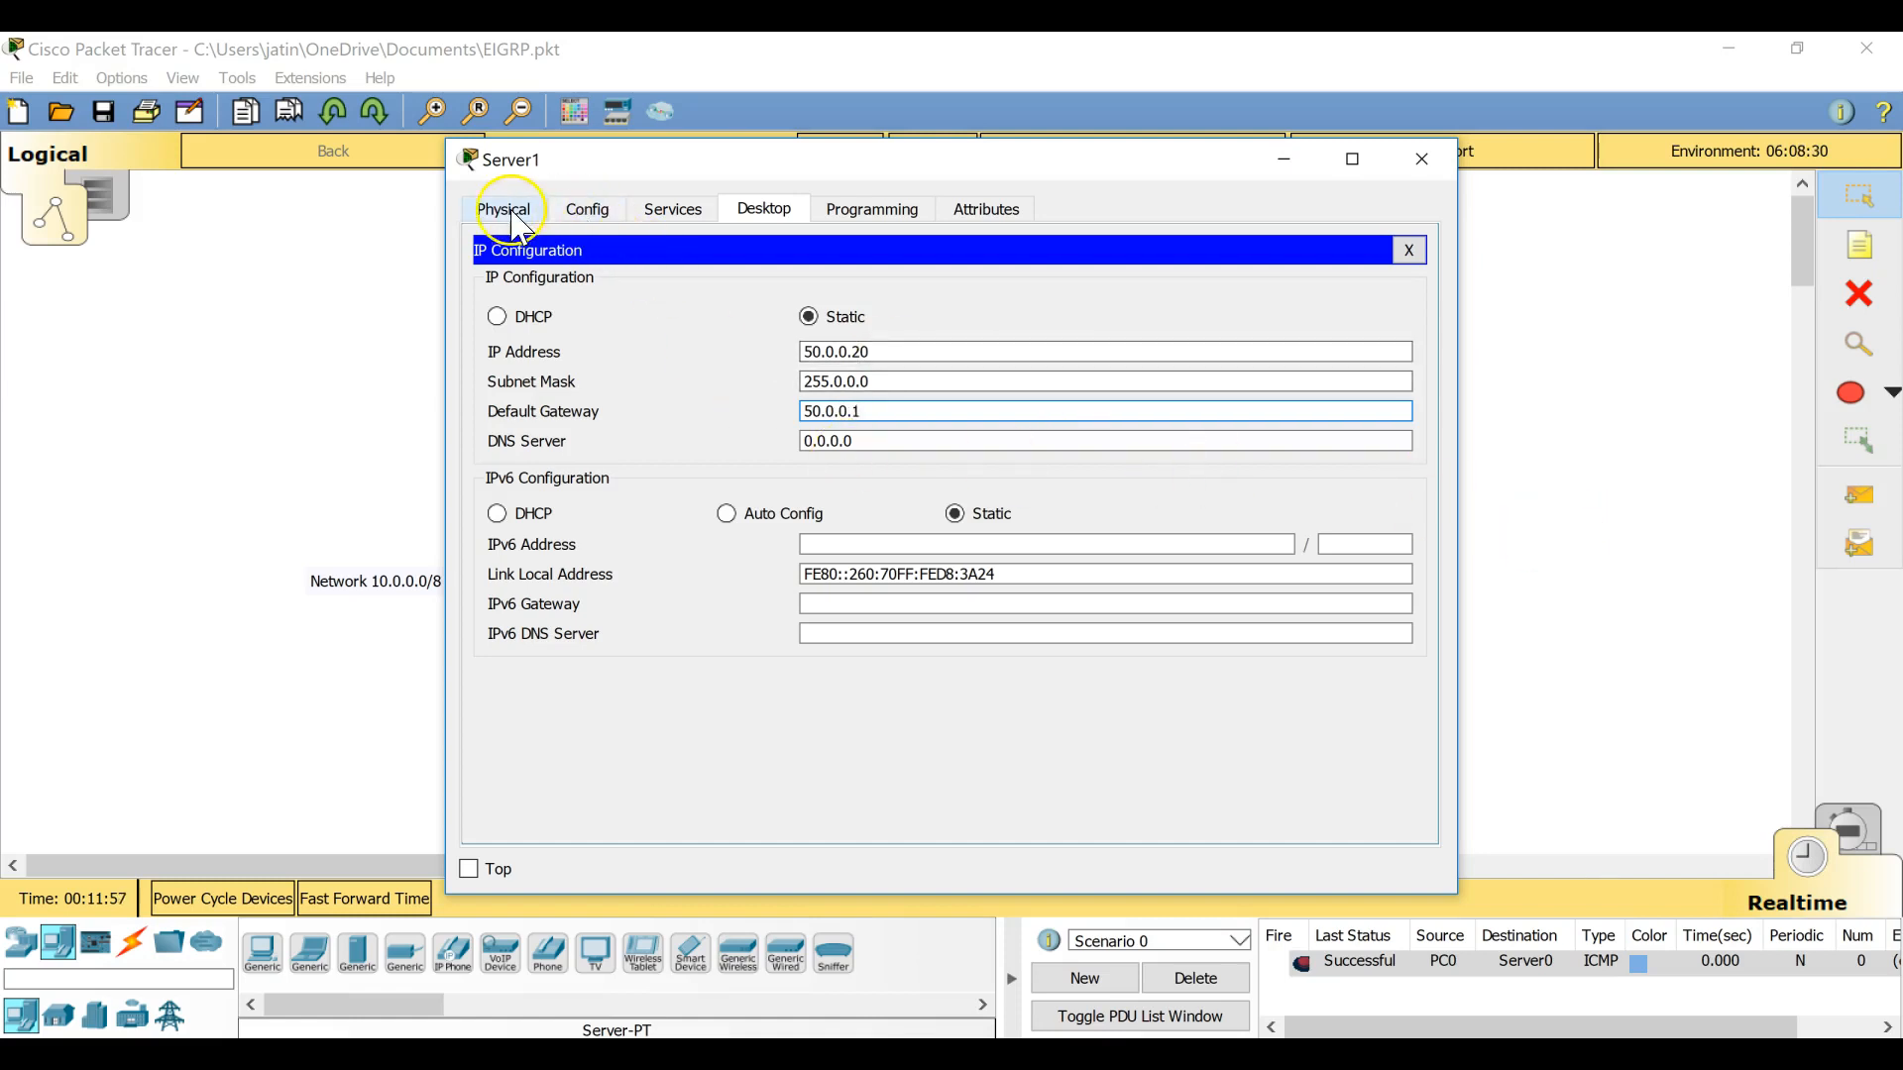
# Step: Turn on the DNS service on Server1 and close its window
pyautogui.click(673, 209)
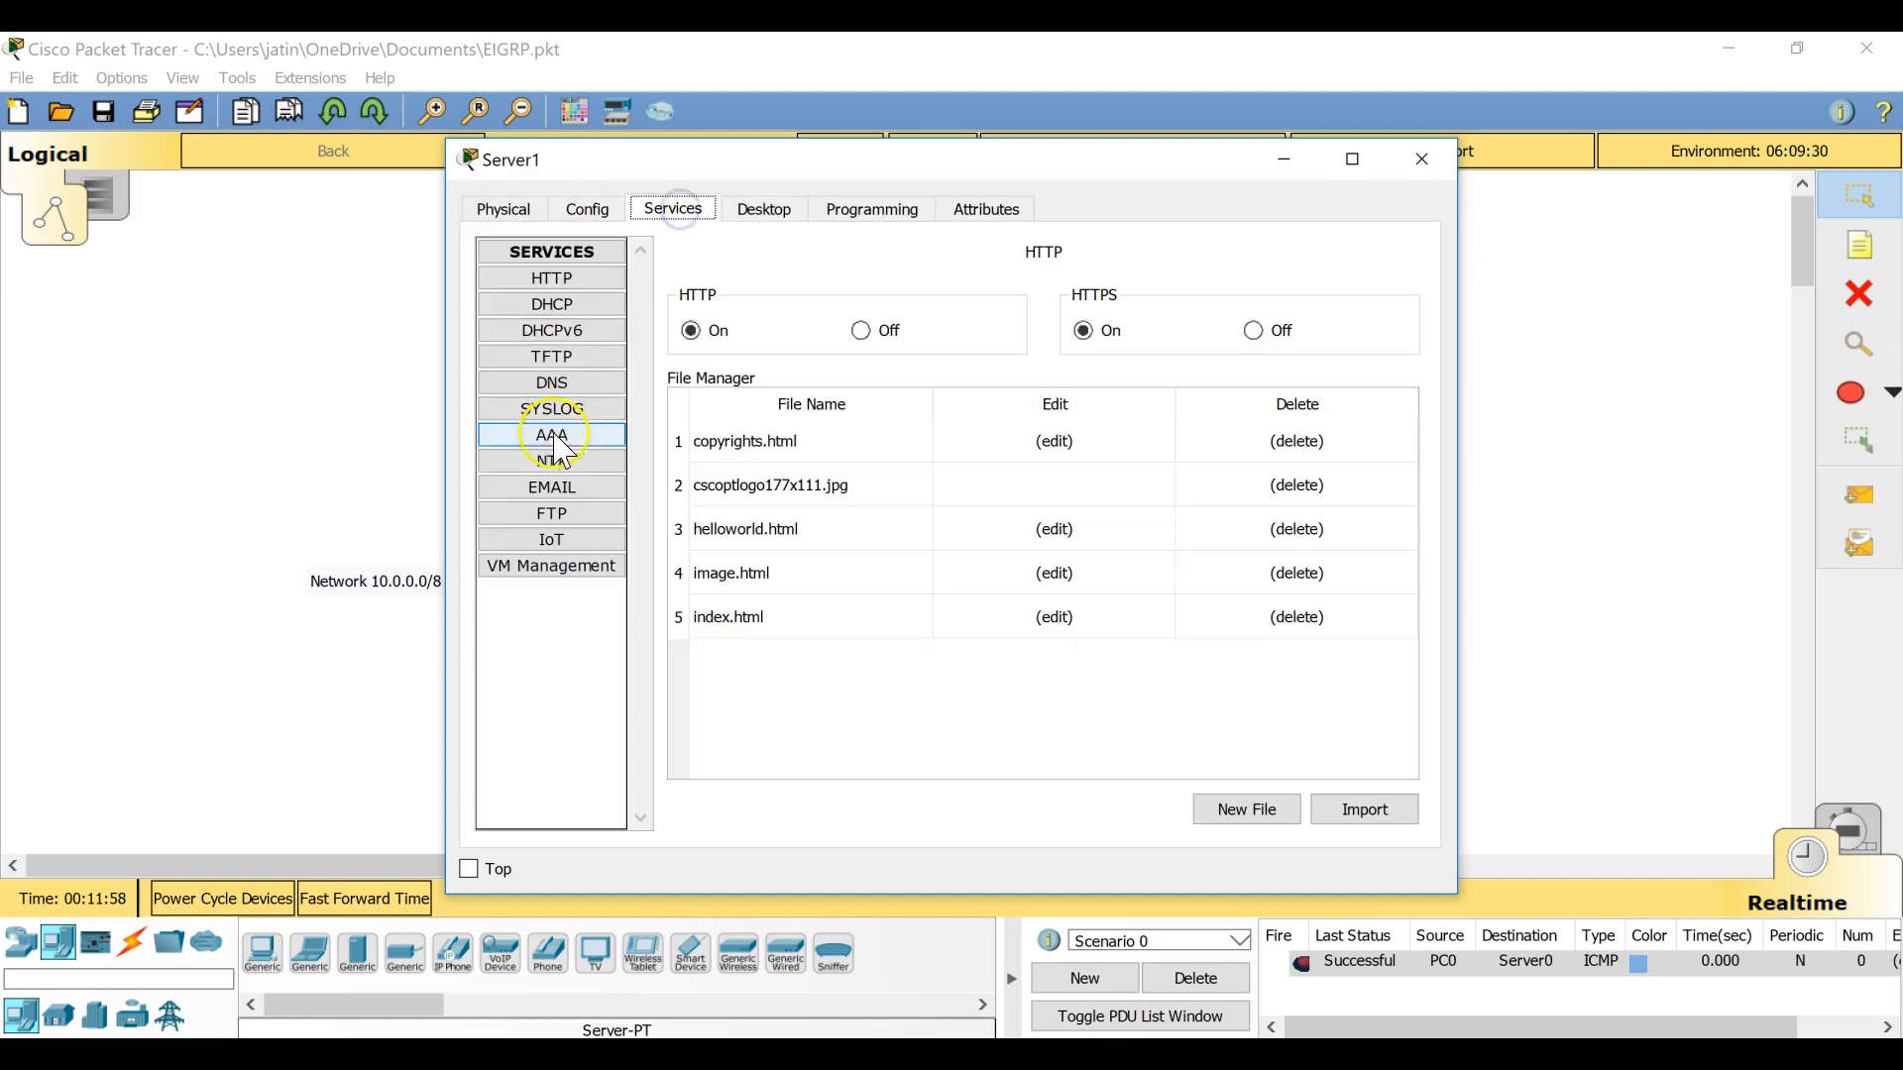
pyautogui.click(549, 384)
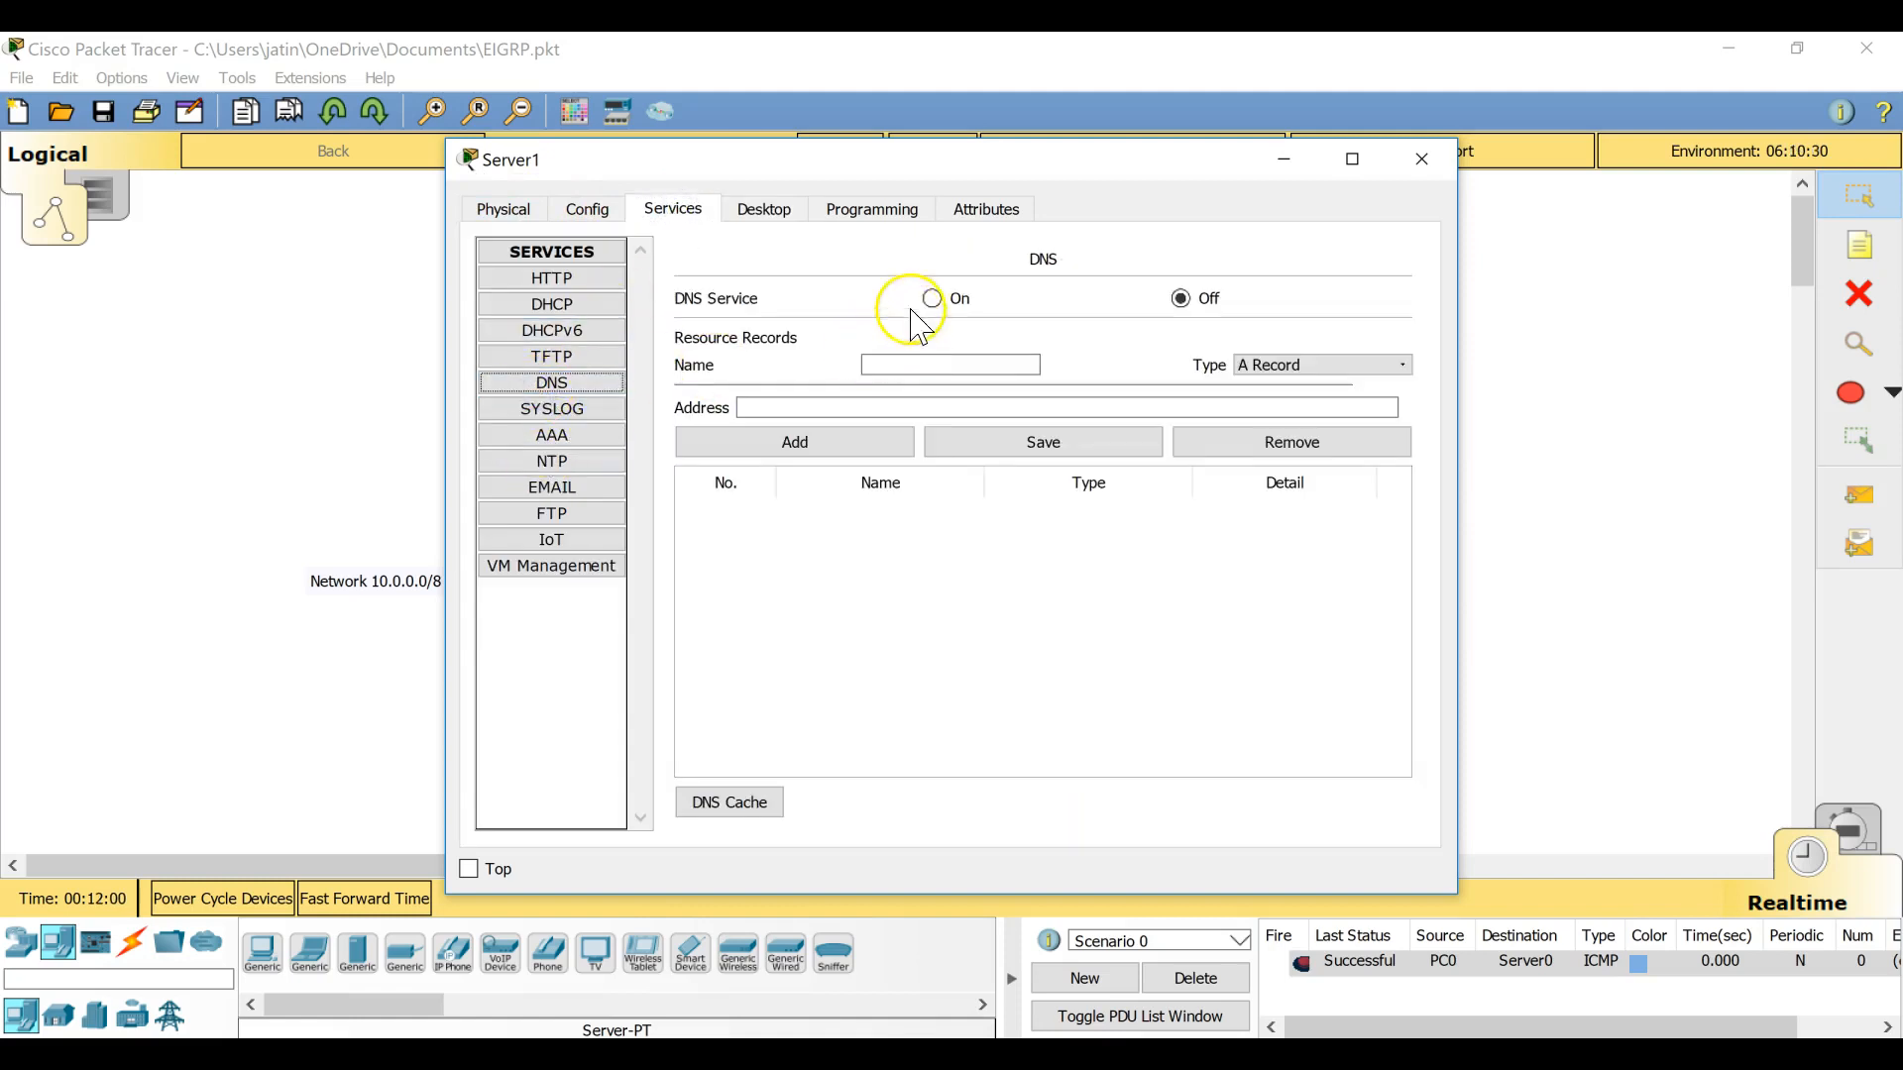
pyautogui.click(935, 307)
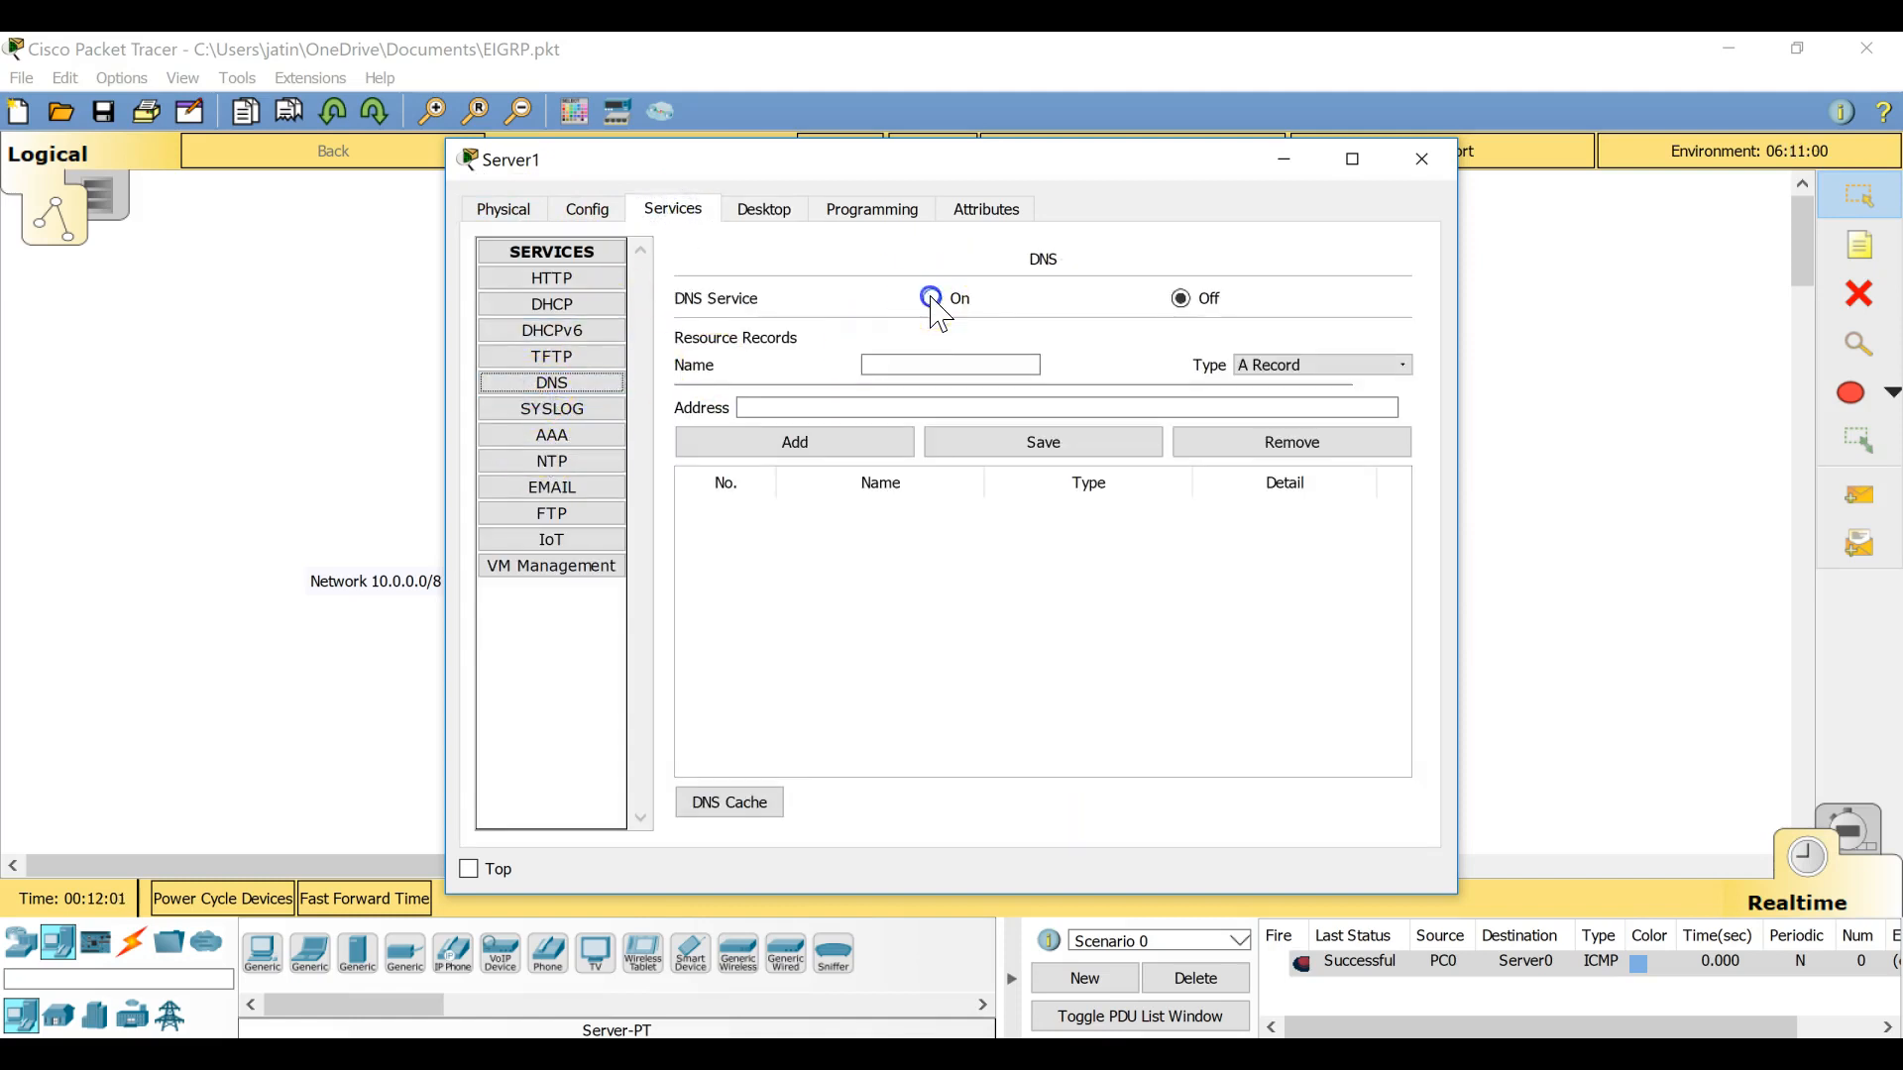
pyautogui.click(1427, 159)
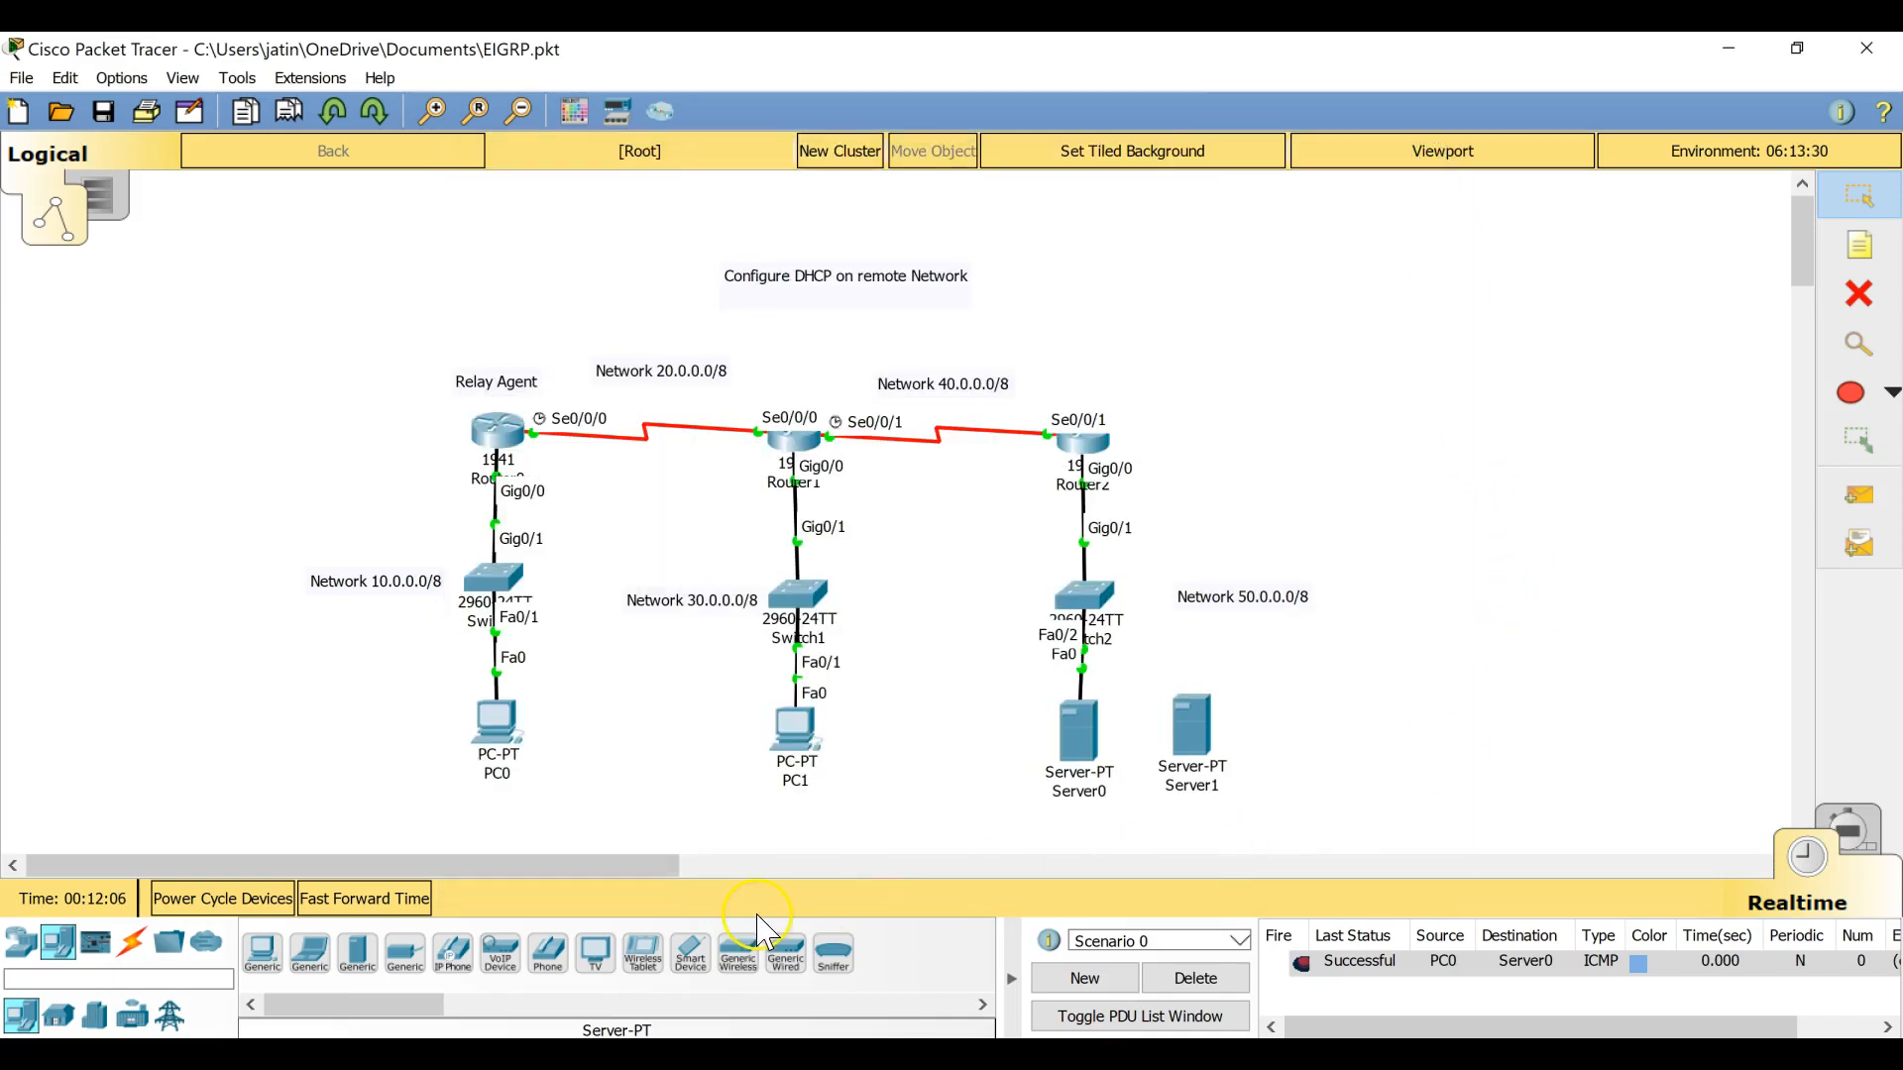
# Step: Connect Server1's FastEthernet0 to Switch2's FastEthernet0/1 with a copper straight-through cable
pyautogui.click(134, 946)
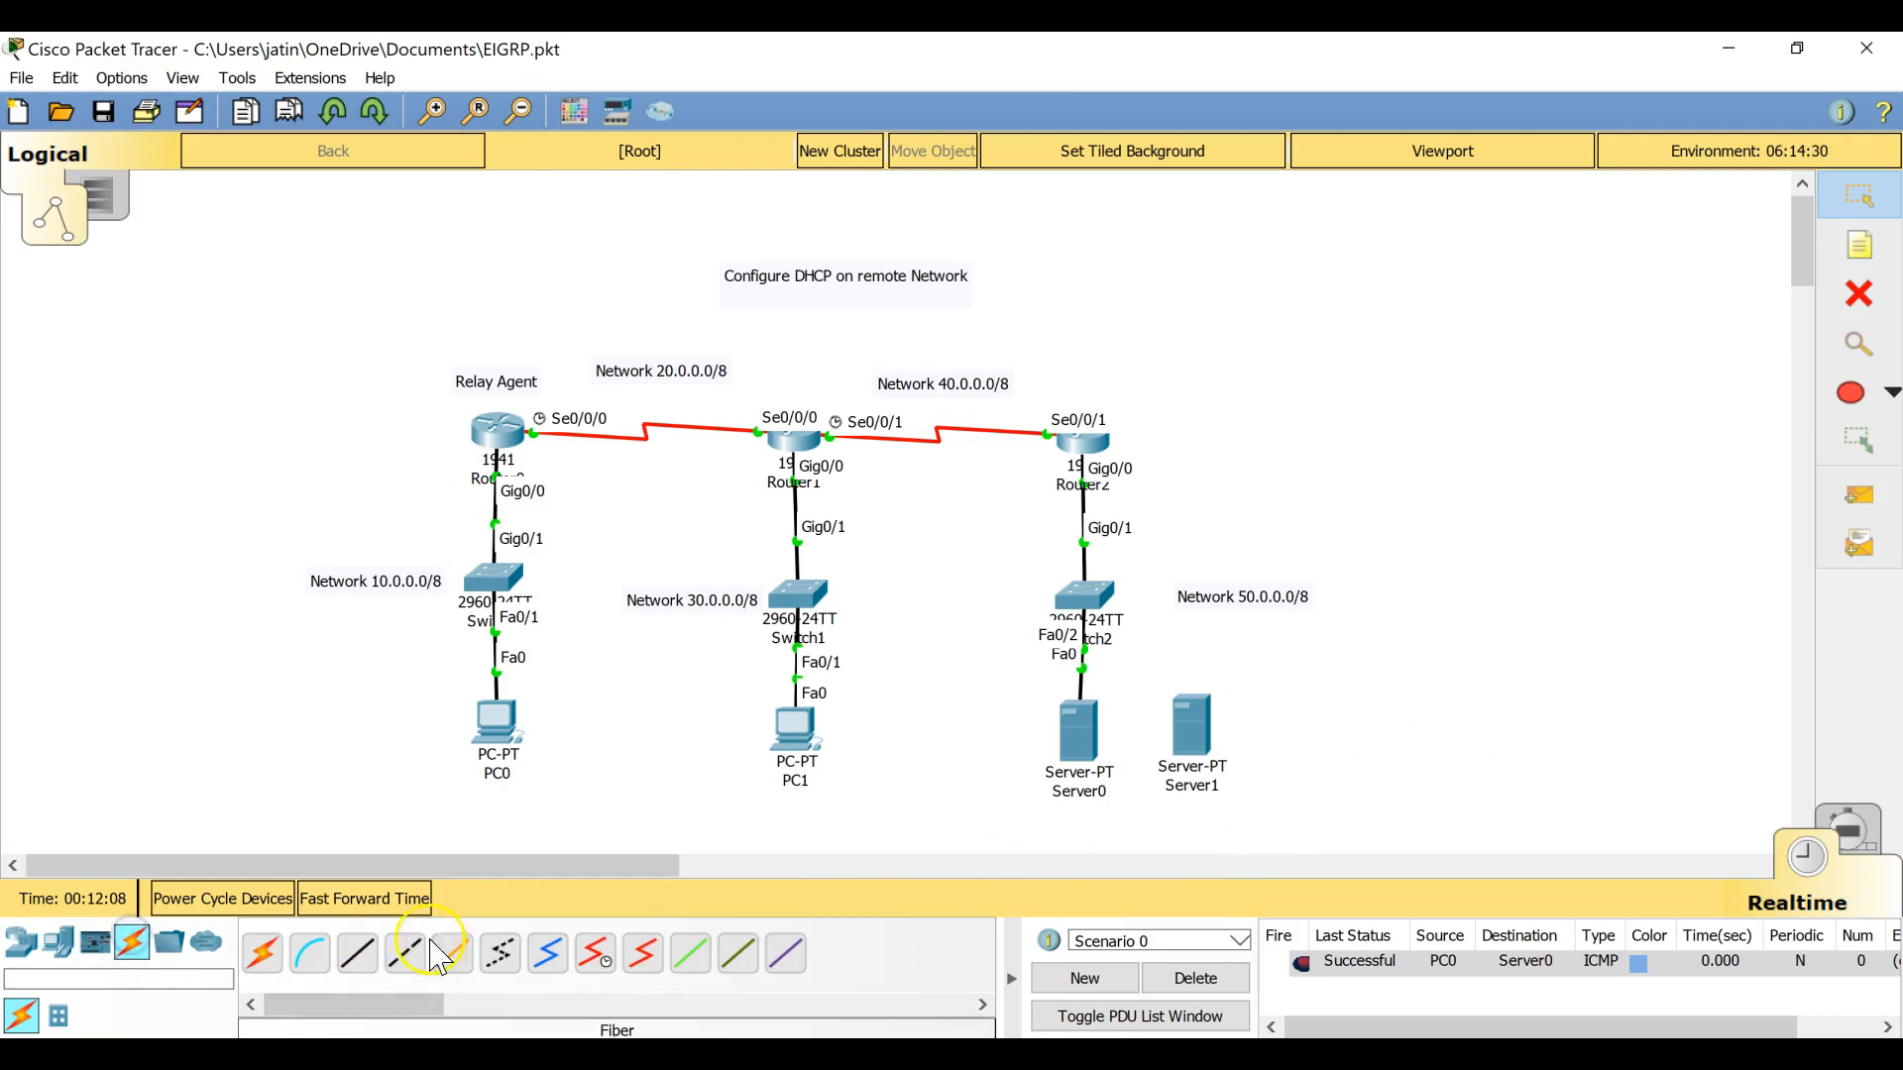
pyautogui.click(361, 960)
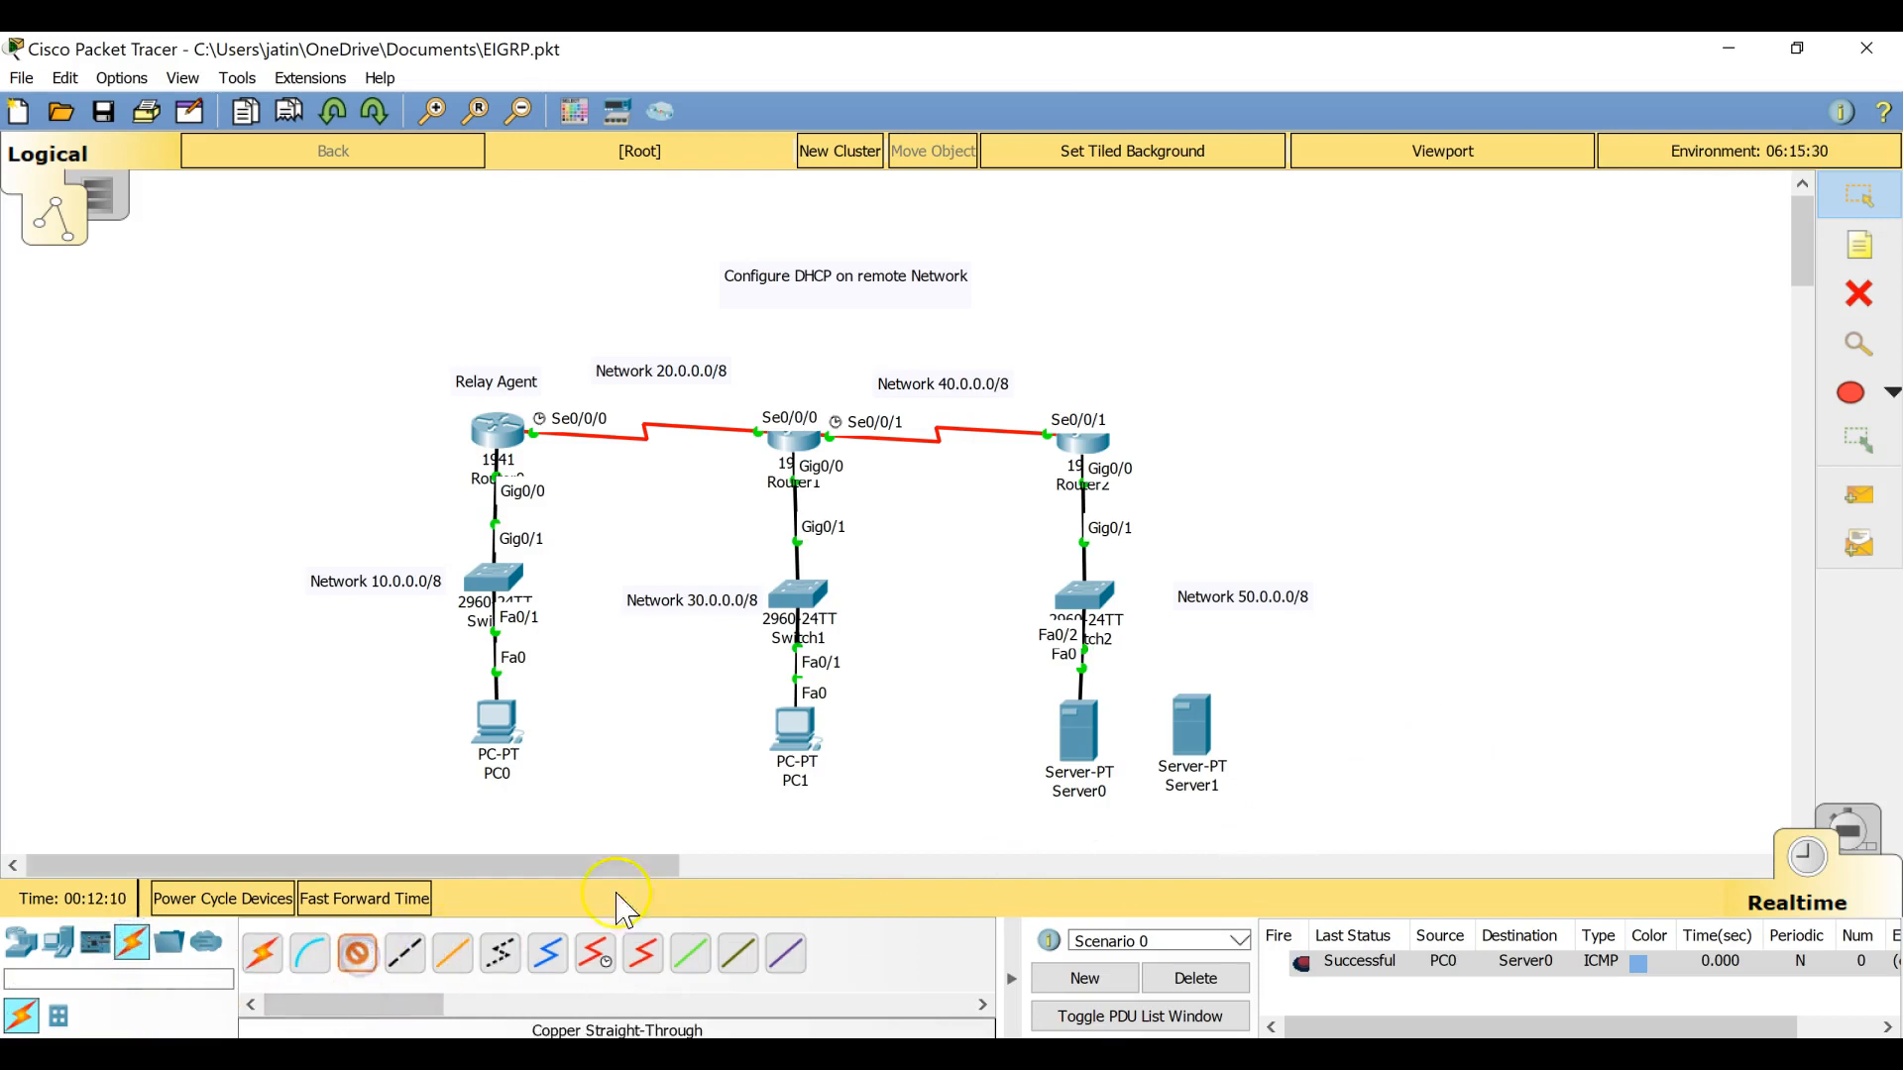
pyautogui.click(1211, 735)
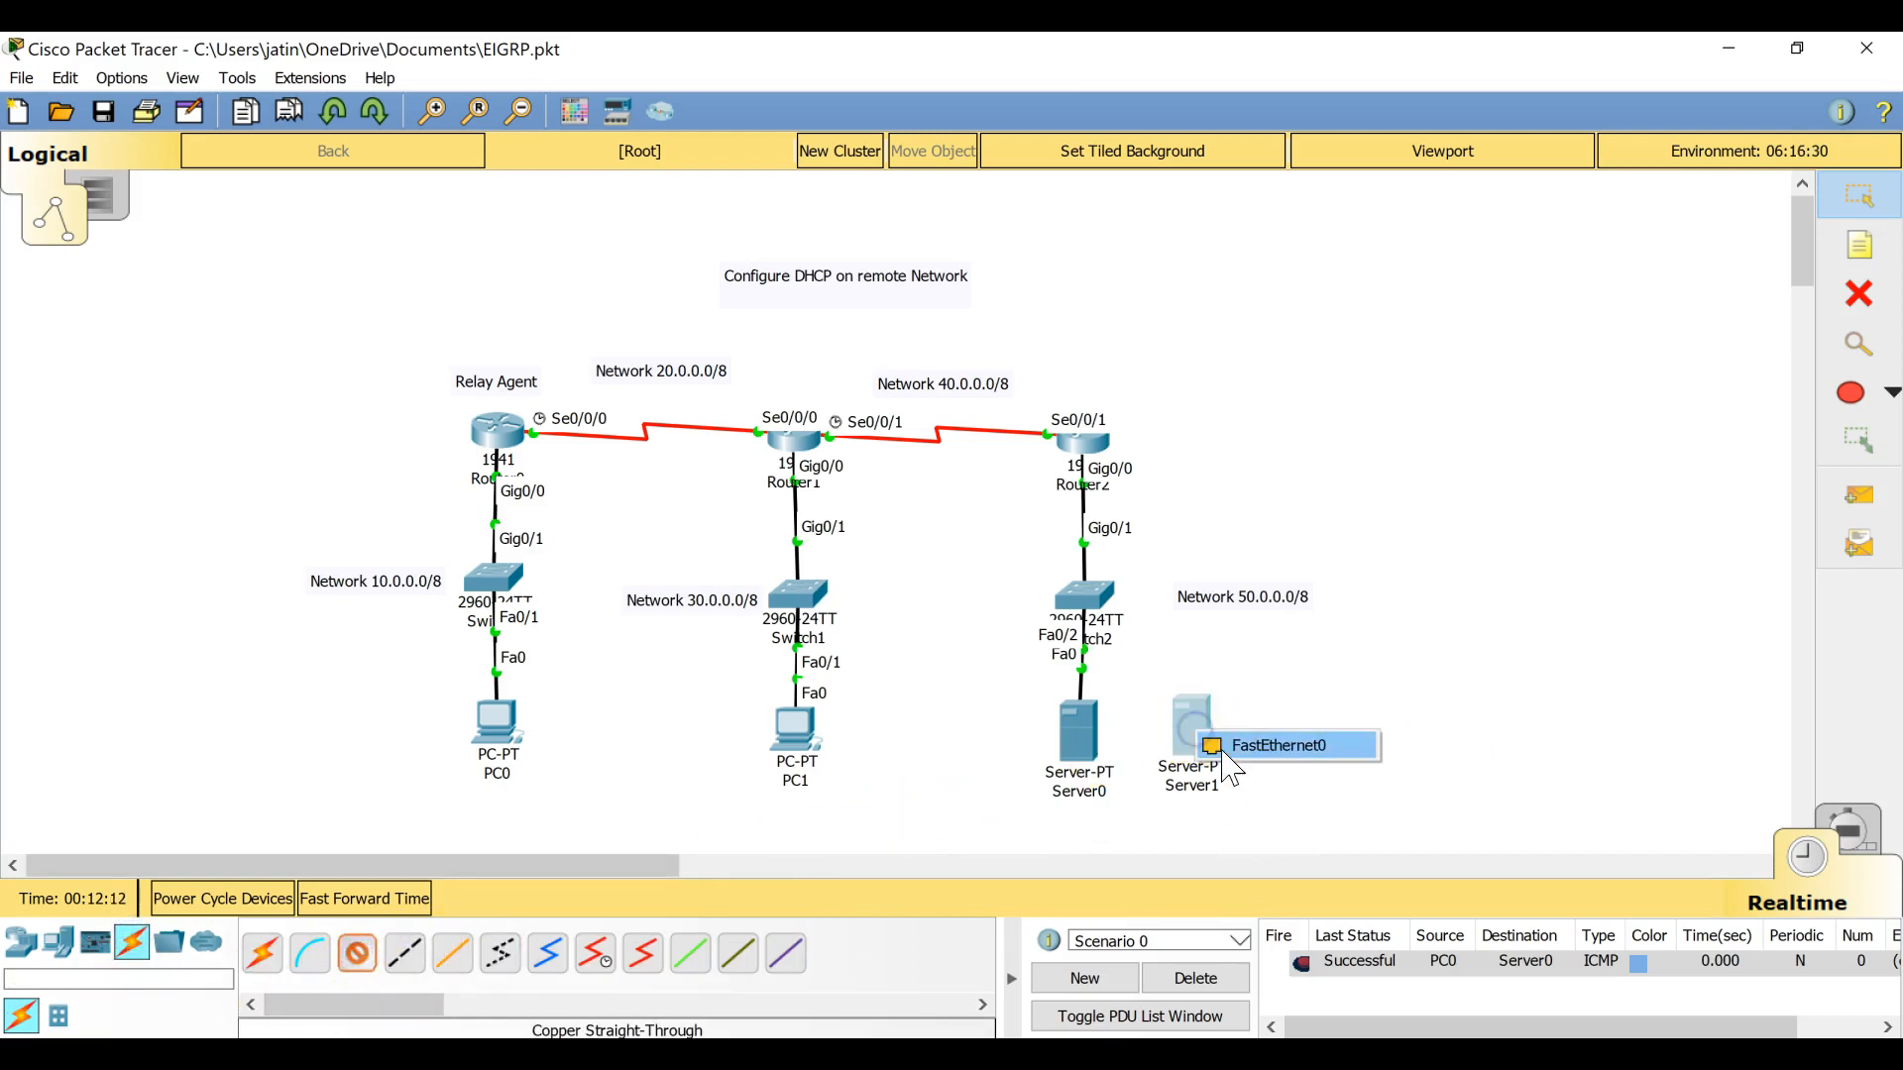
pyautogui.click(1264, 737)
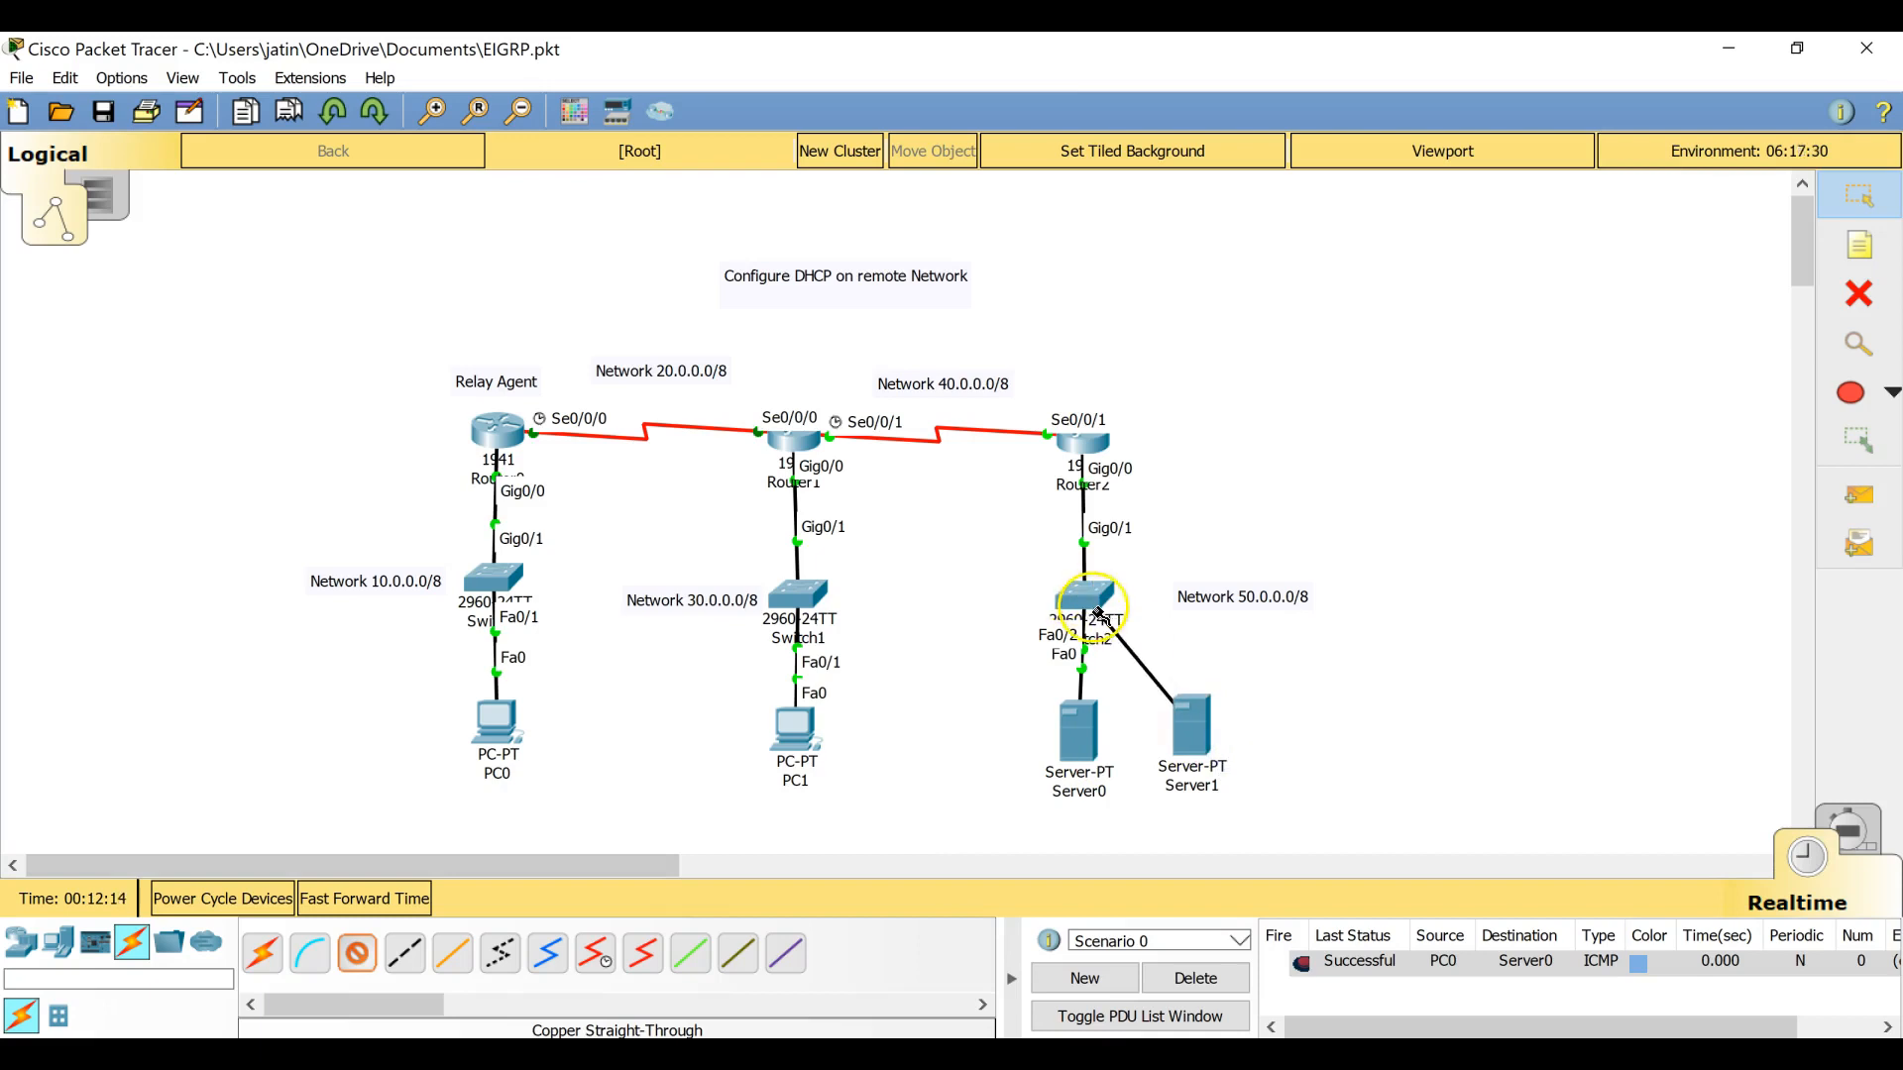
pyautogui.click(1098, 620)
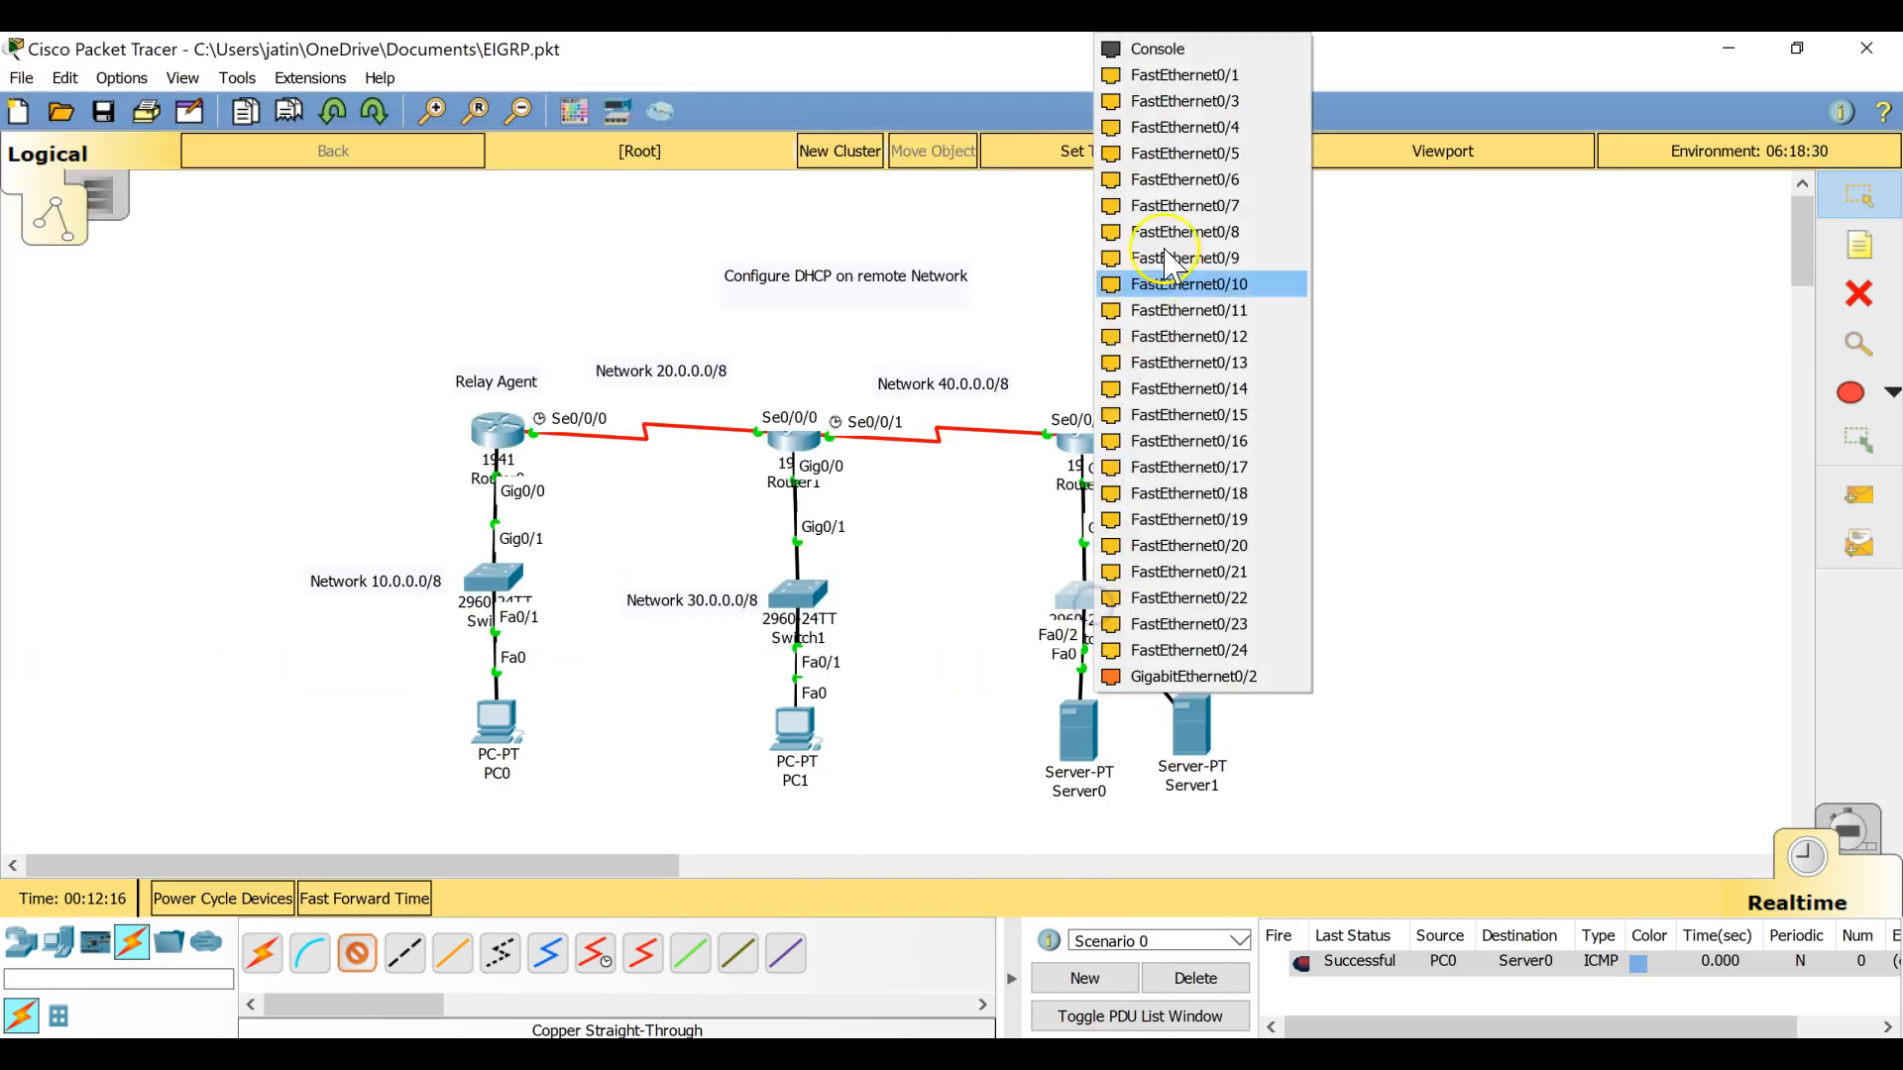
pyautogui.click(1167, 78)
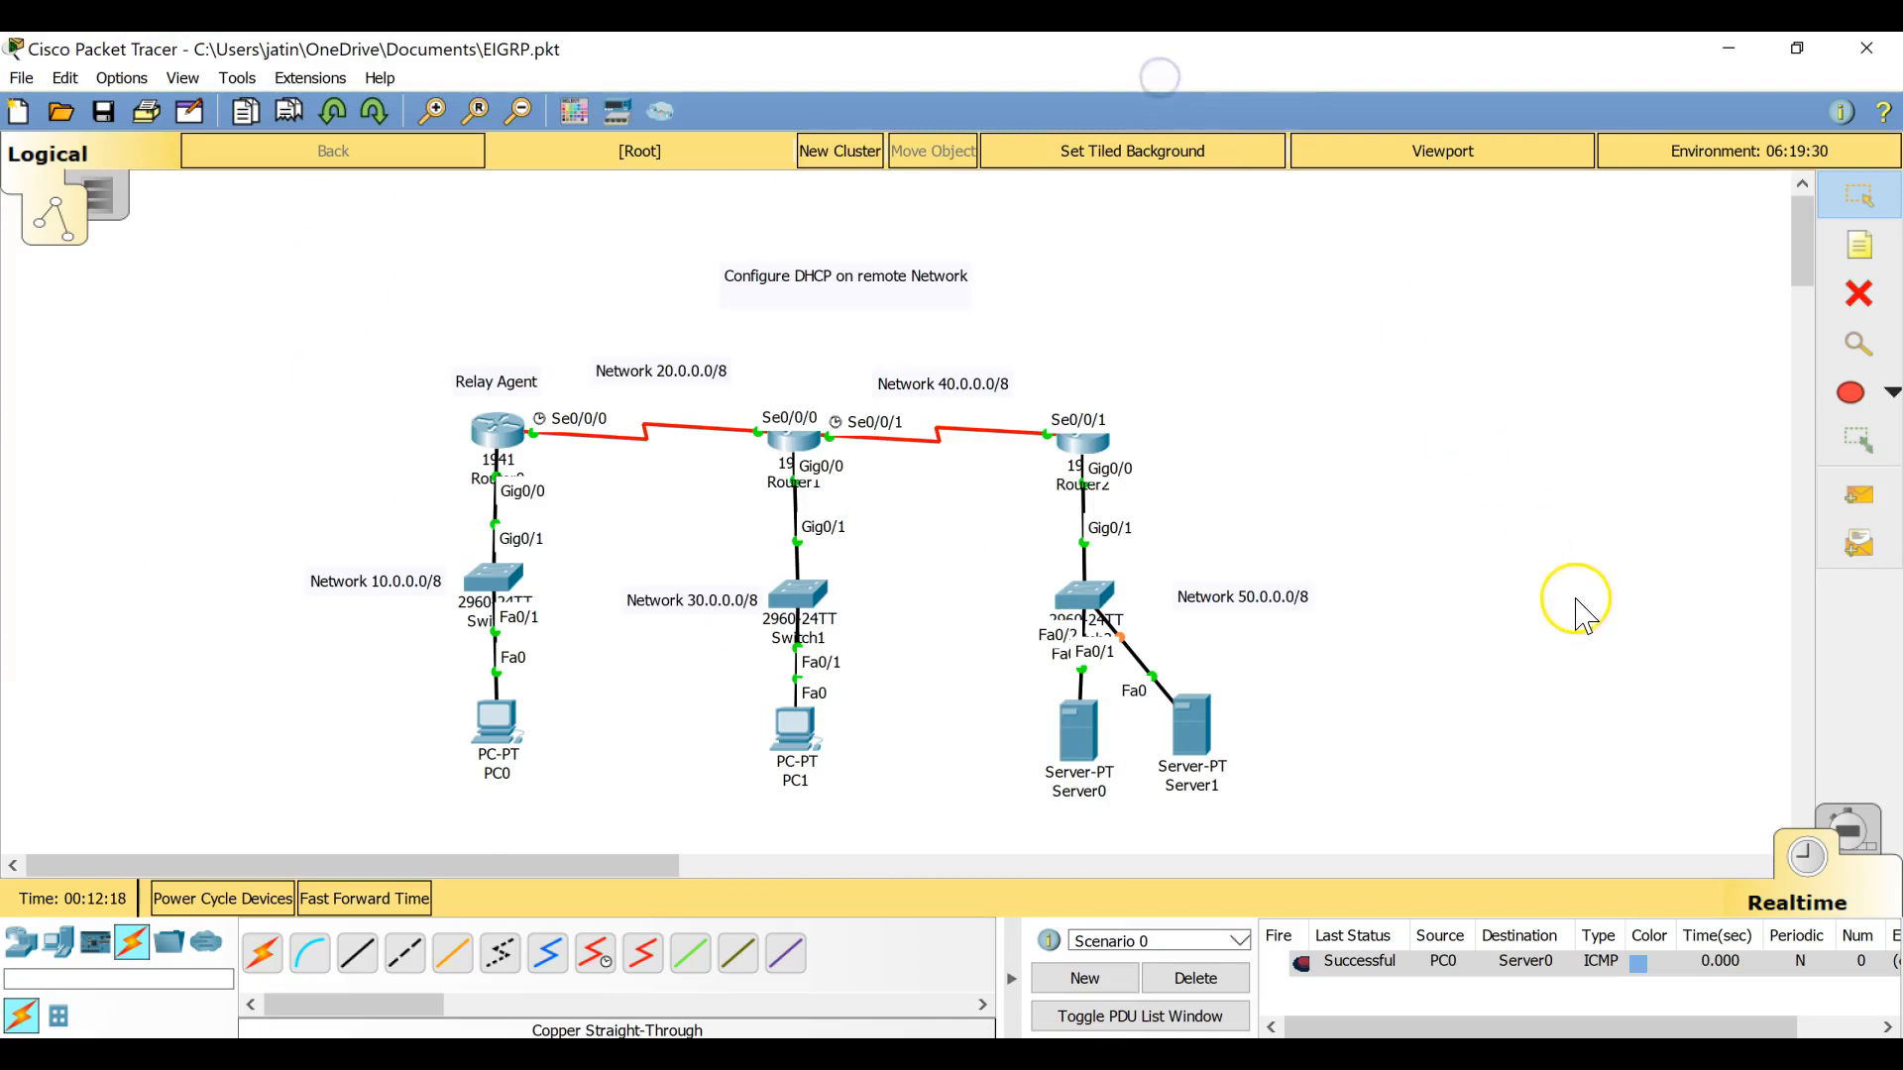
# Step: Set the DNS server of Server0's Net 10 DHCP pool to 50.0.0.20 and save the pool
pyautogui.click(1088, 752)
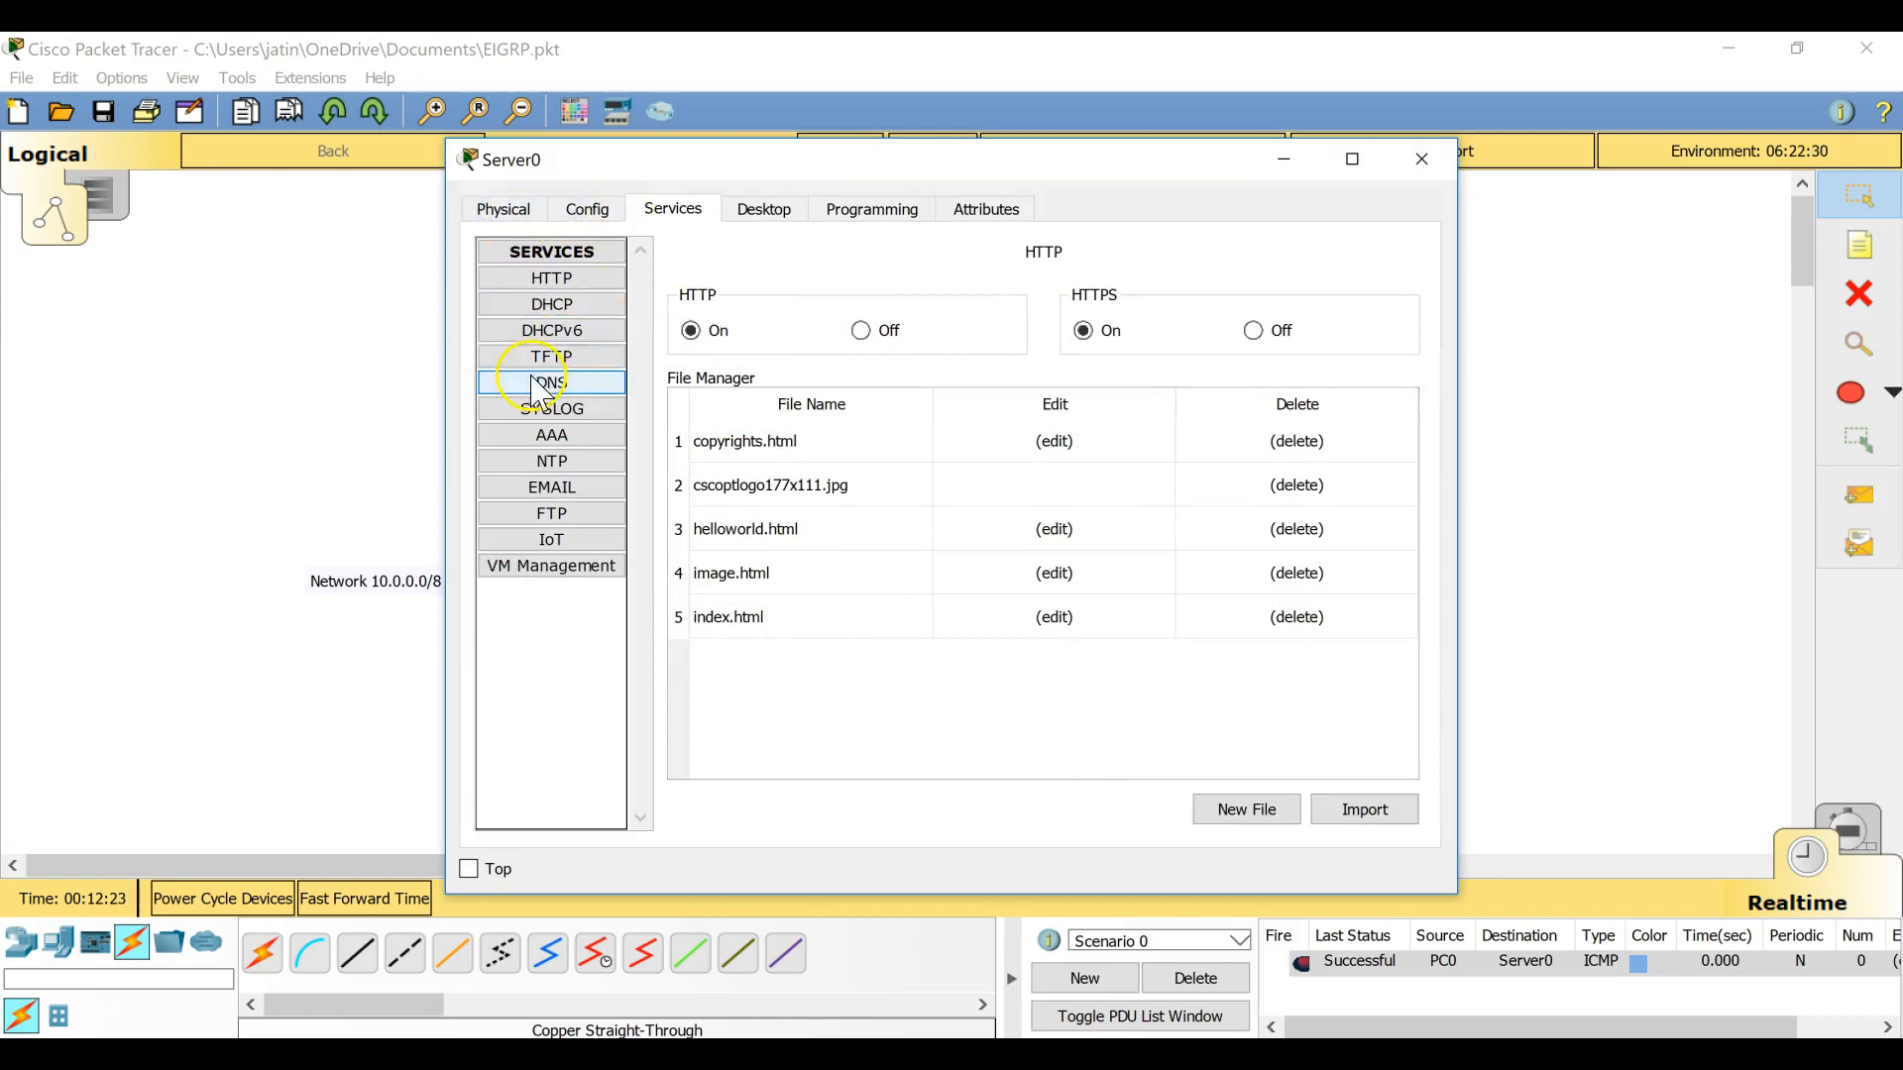
pyautogui.click(545, 307)
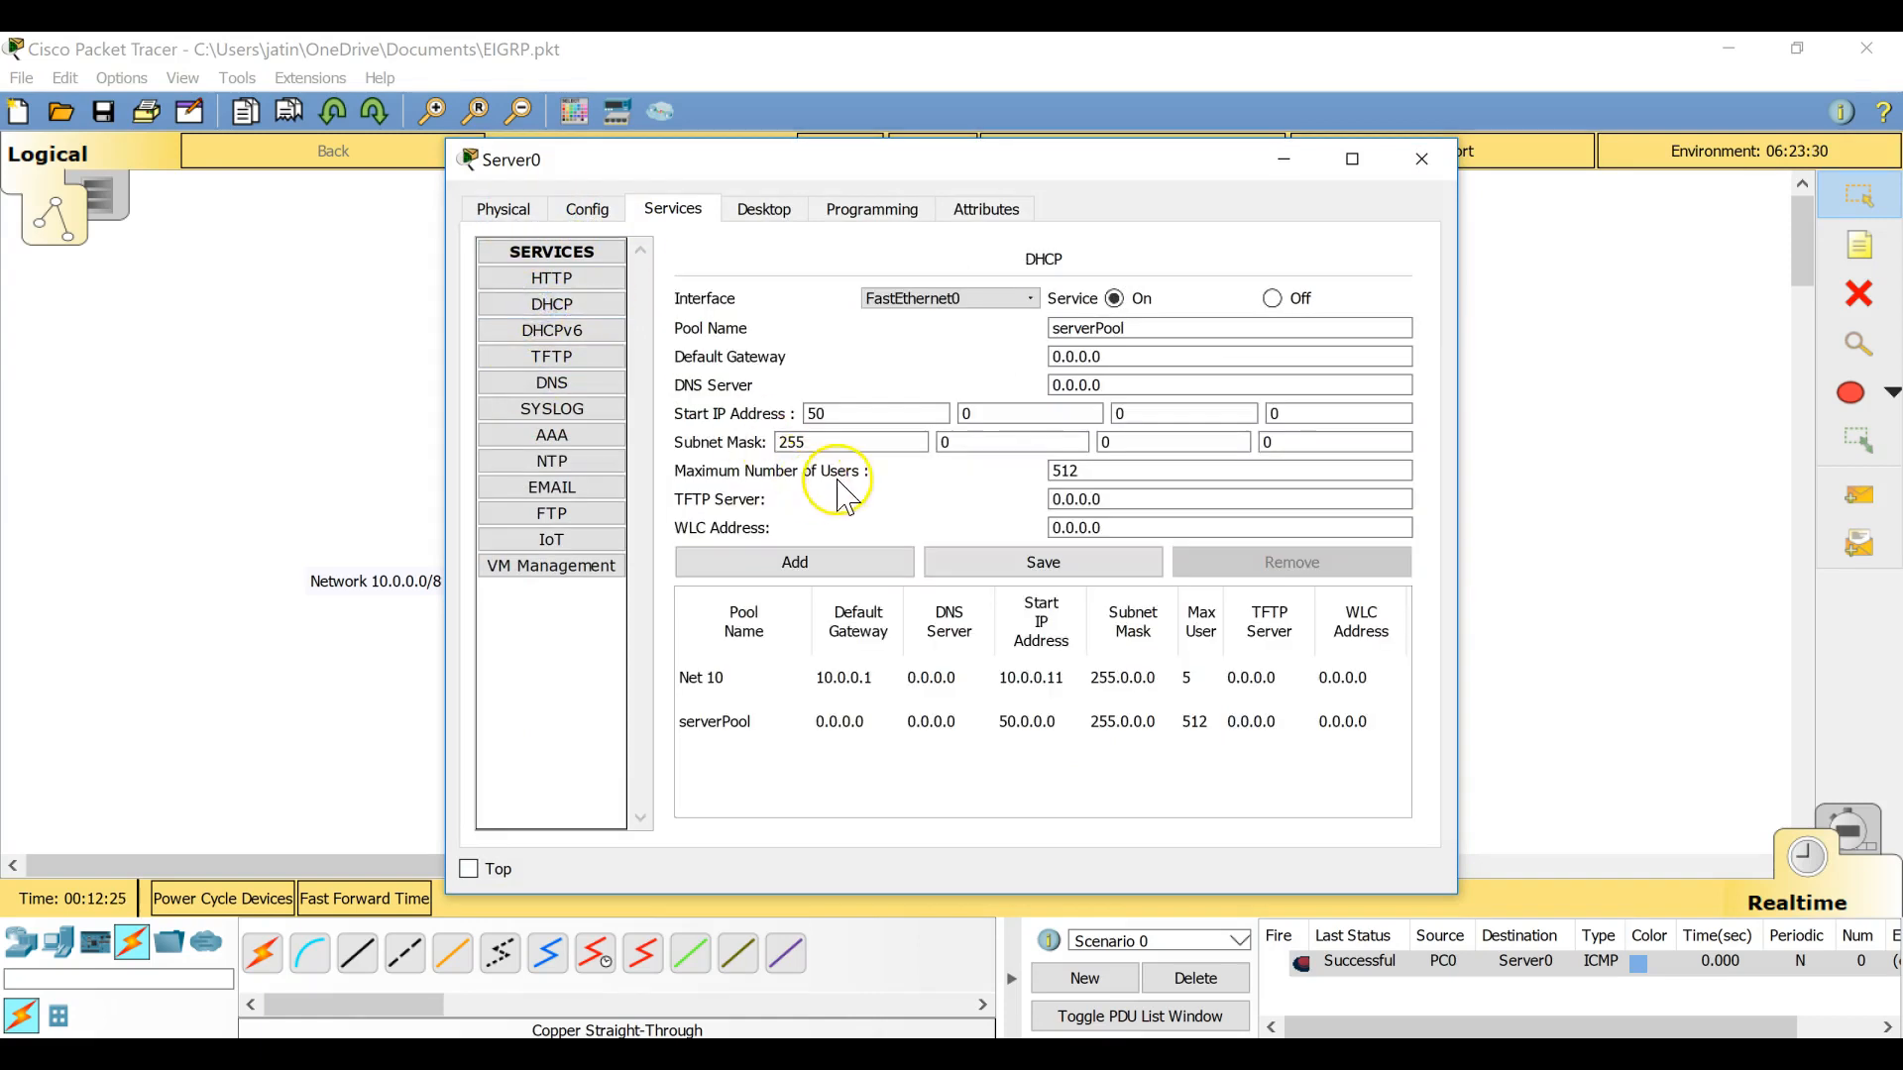
pyautogui.click(1133, 384)
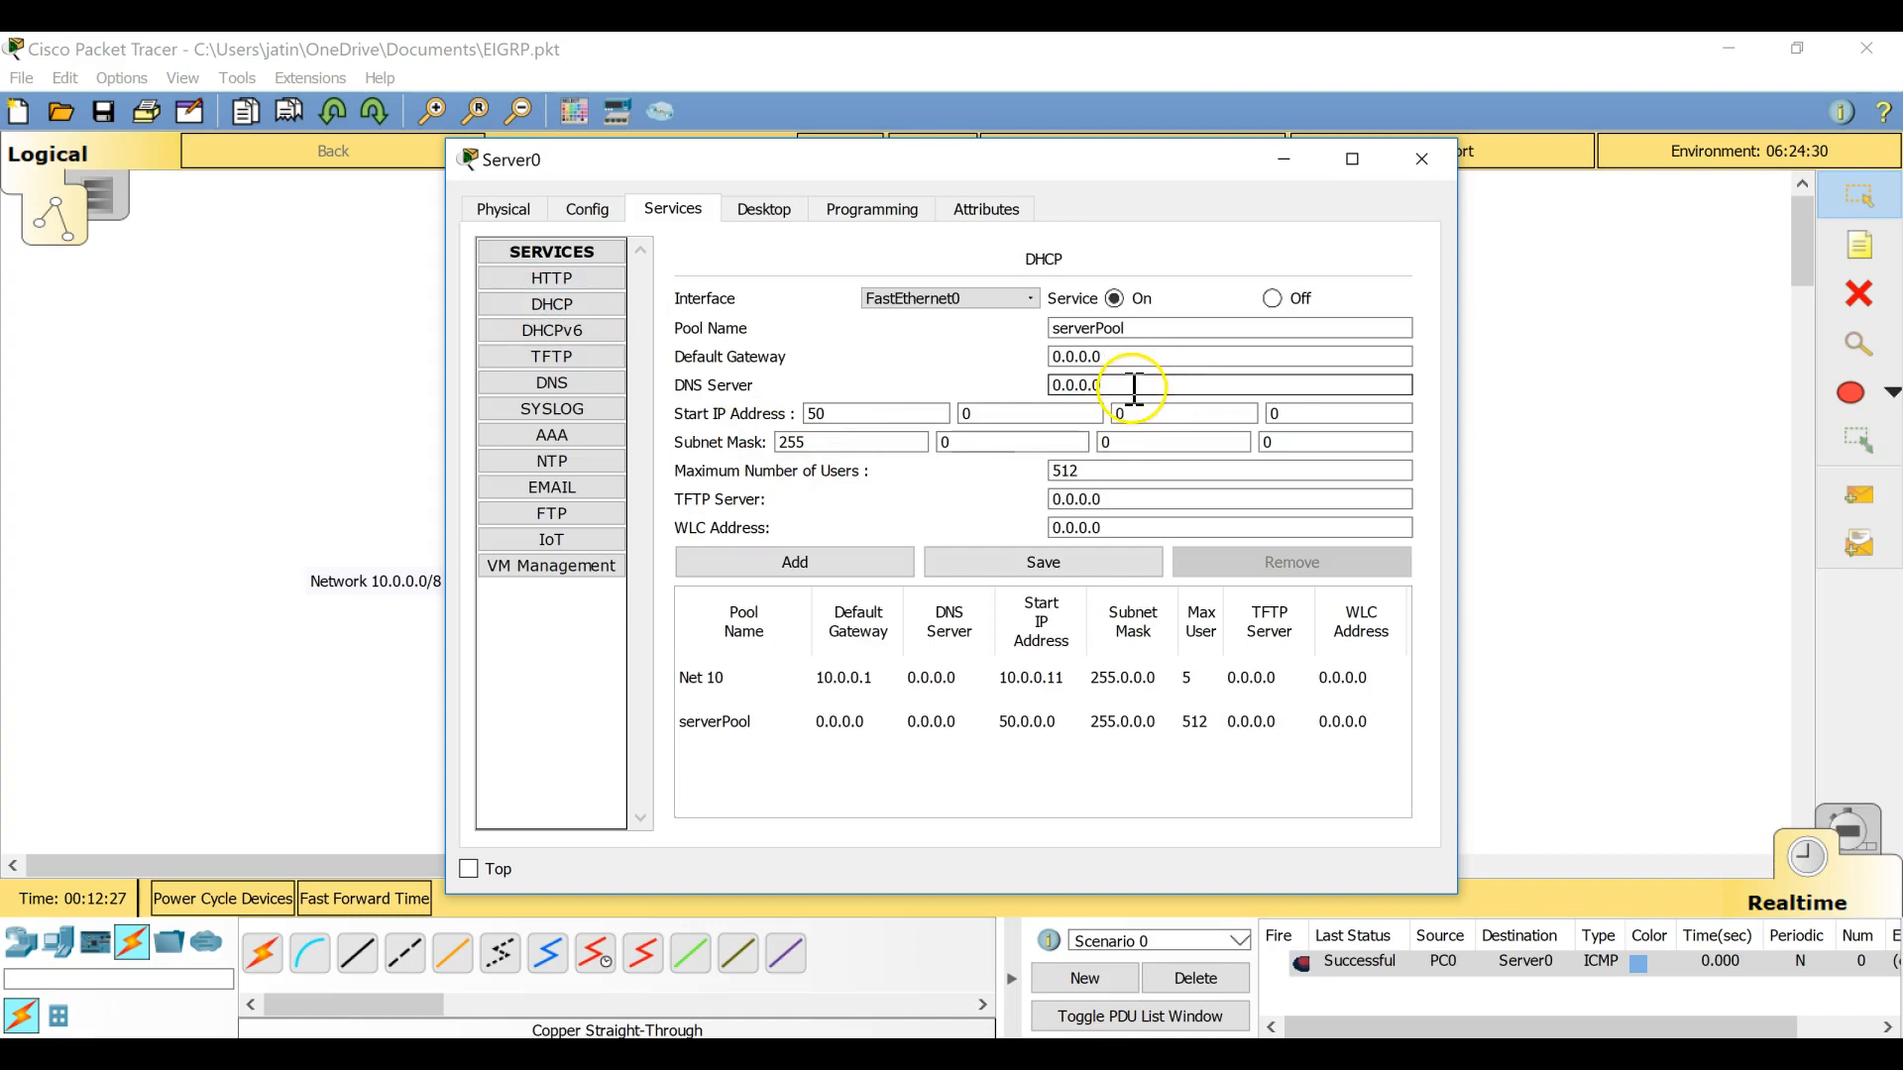
pyautogui.click(1078, 359)
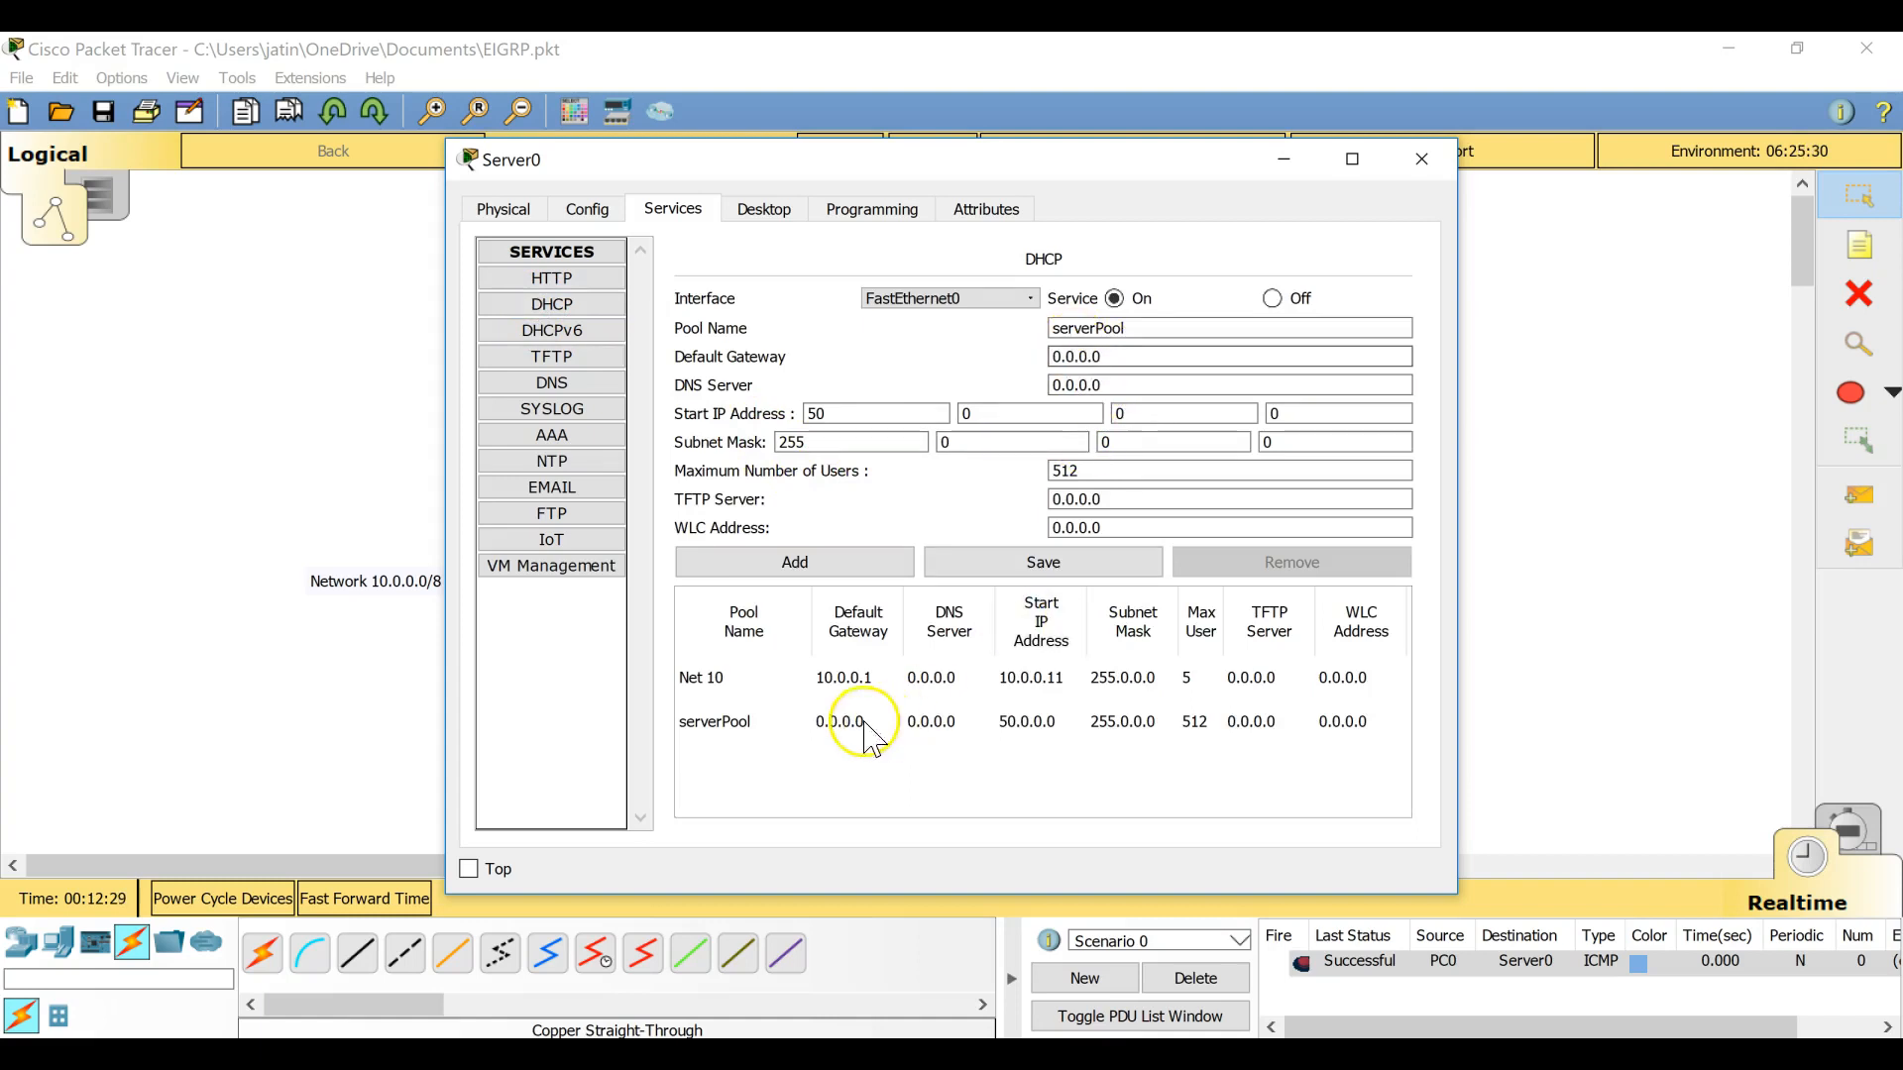
pyautogui.click(837, 679)
pyautogui.click(1127, 382)
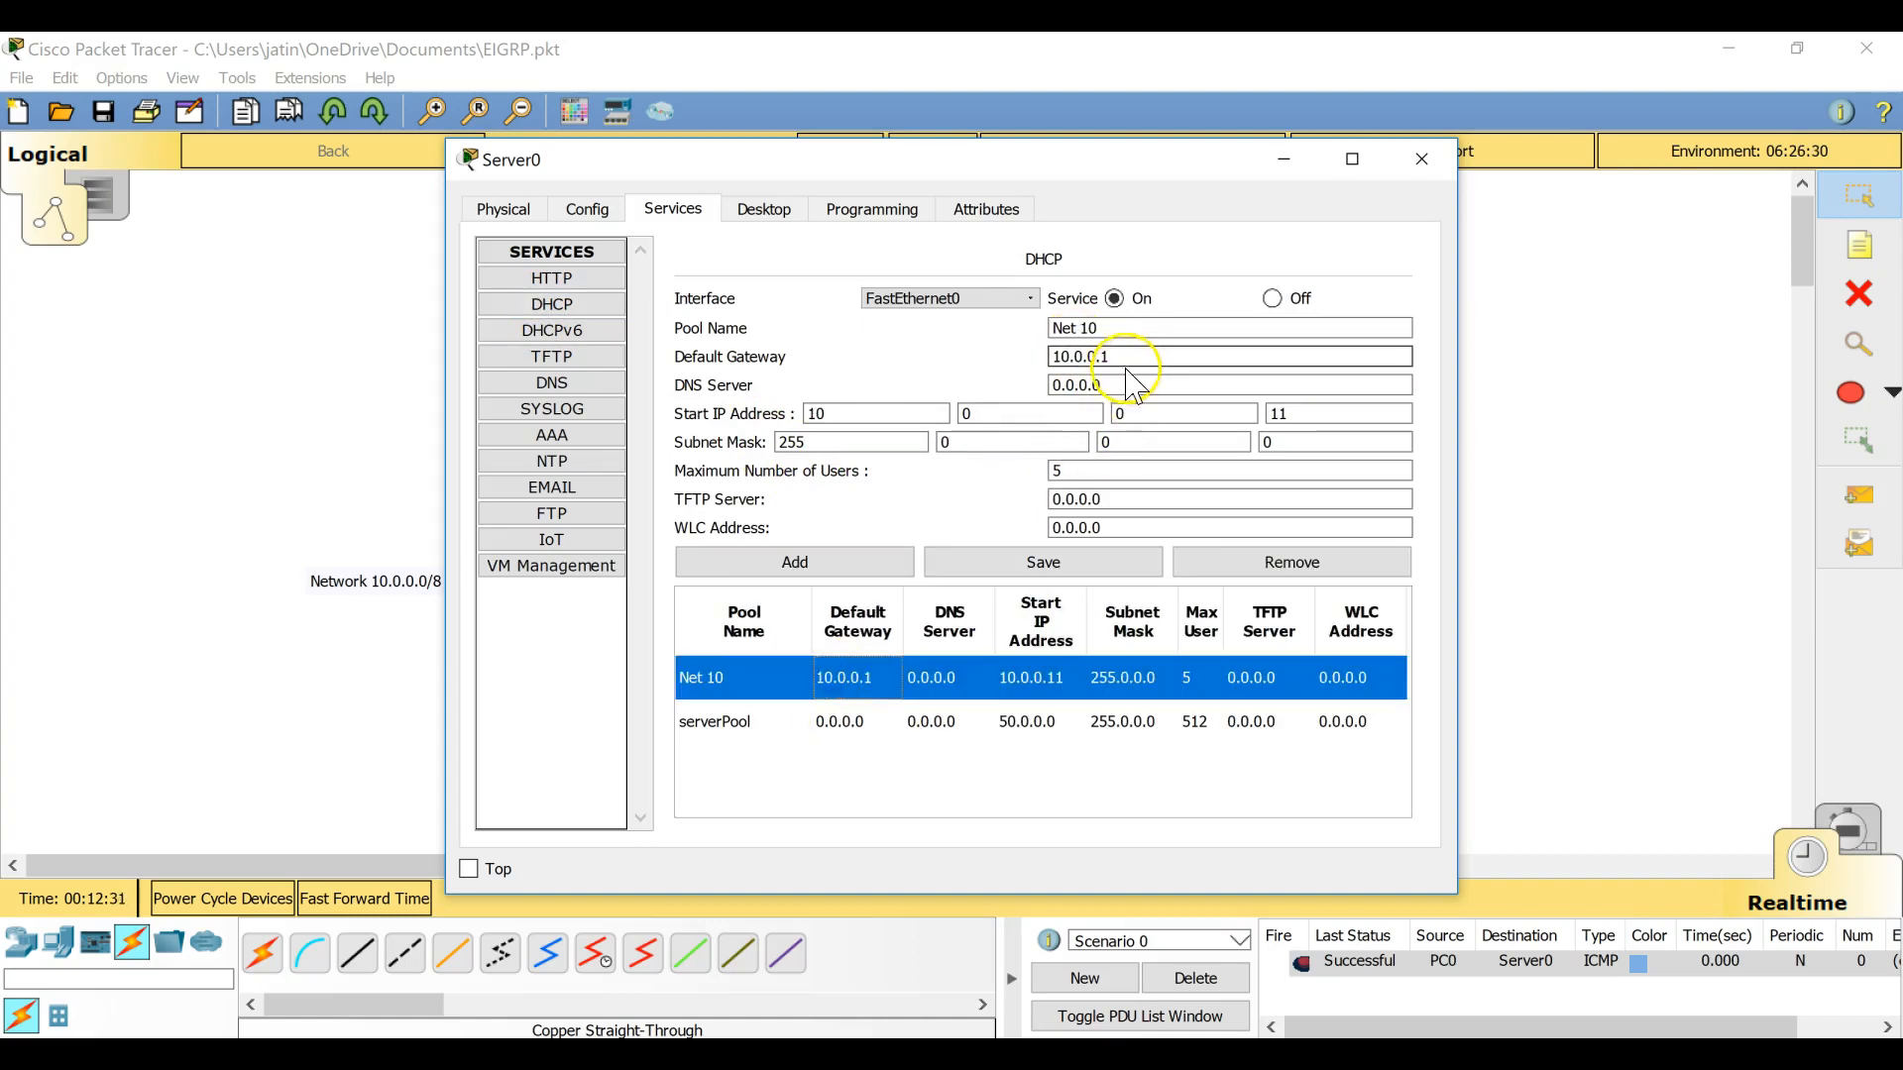
pyautogui.press('BackSpace')
pyautogui.press('BackSpace')
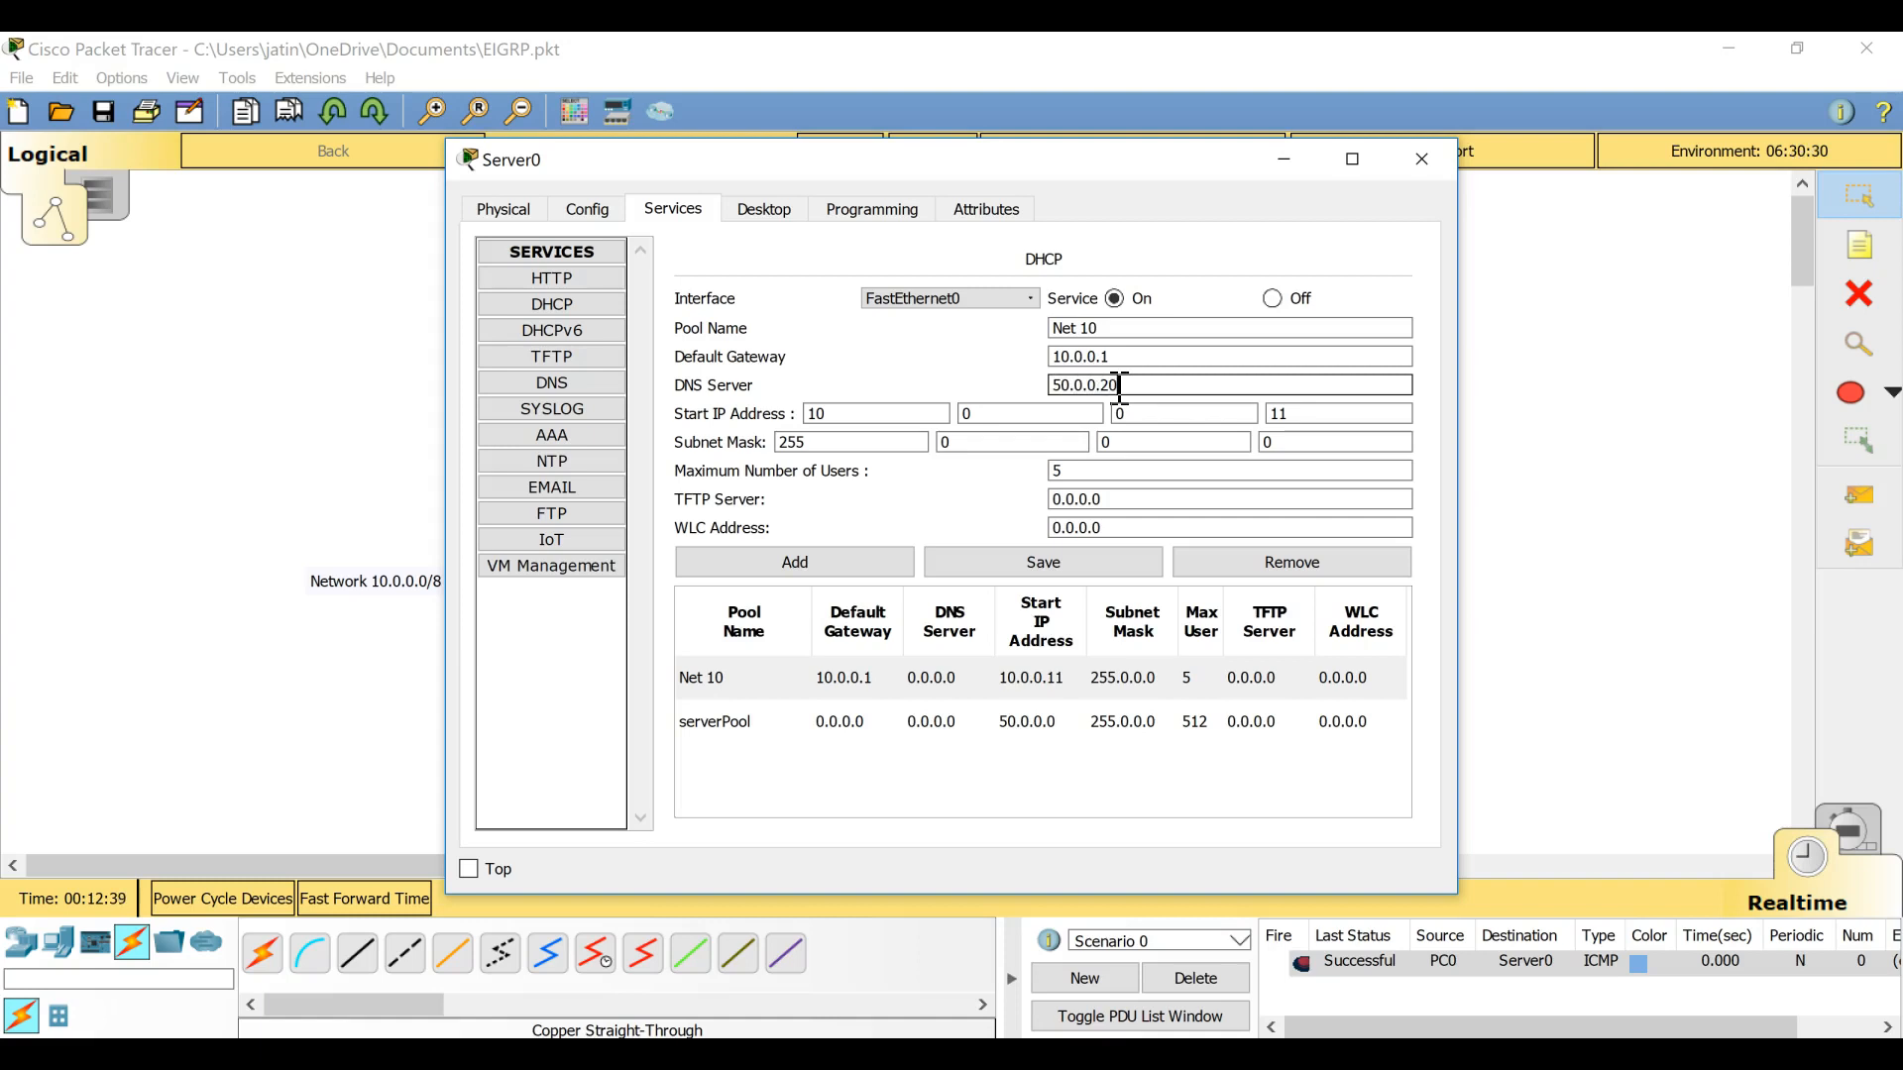
pyautogui.click(988, 577)
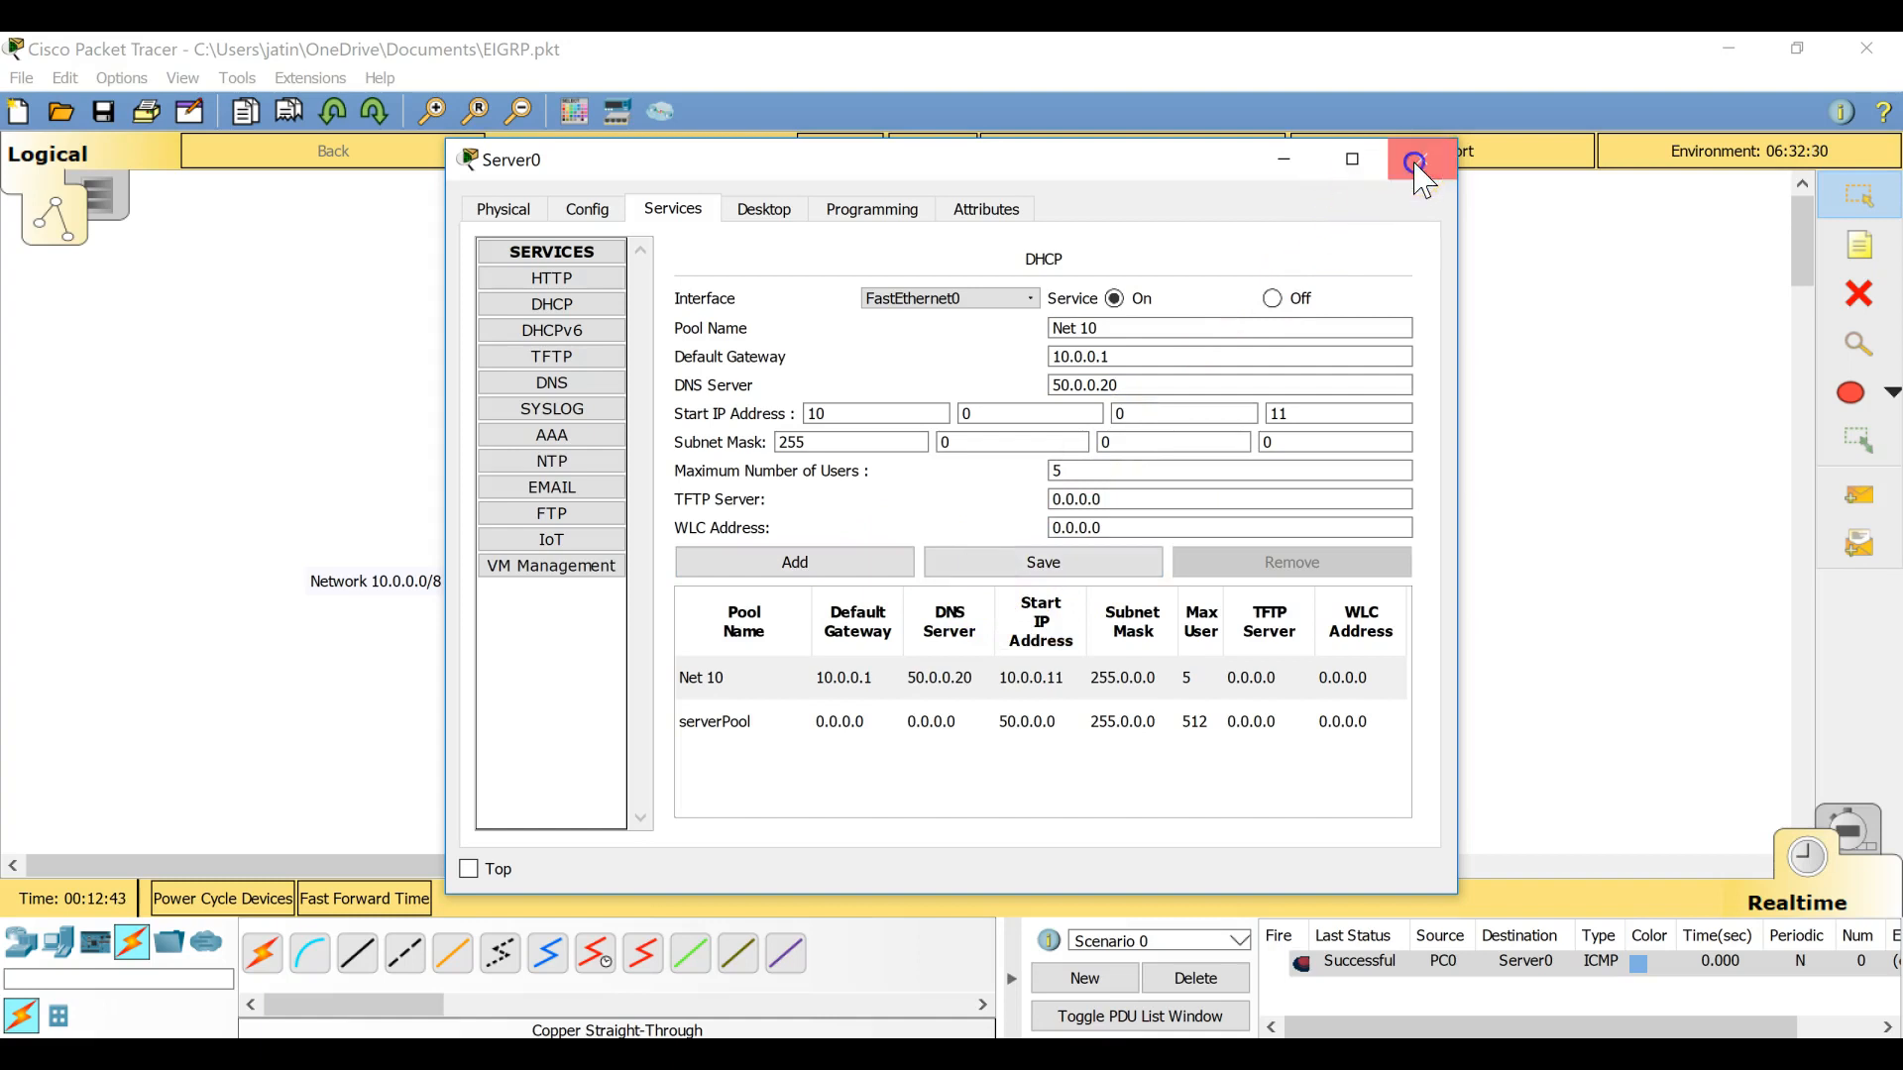
# Step: Renew PC0's IPv4 configuration by switching it to static and back to DHCP, and close its window
pyautogui.click(1416, 161)
pyautogui.click(492, 734)
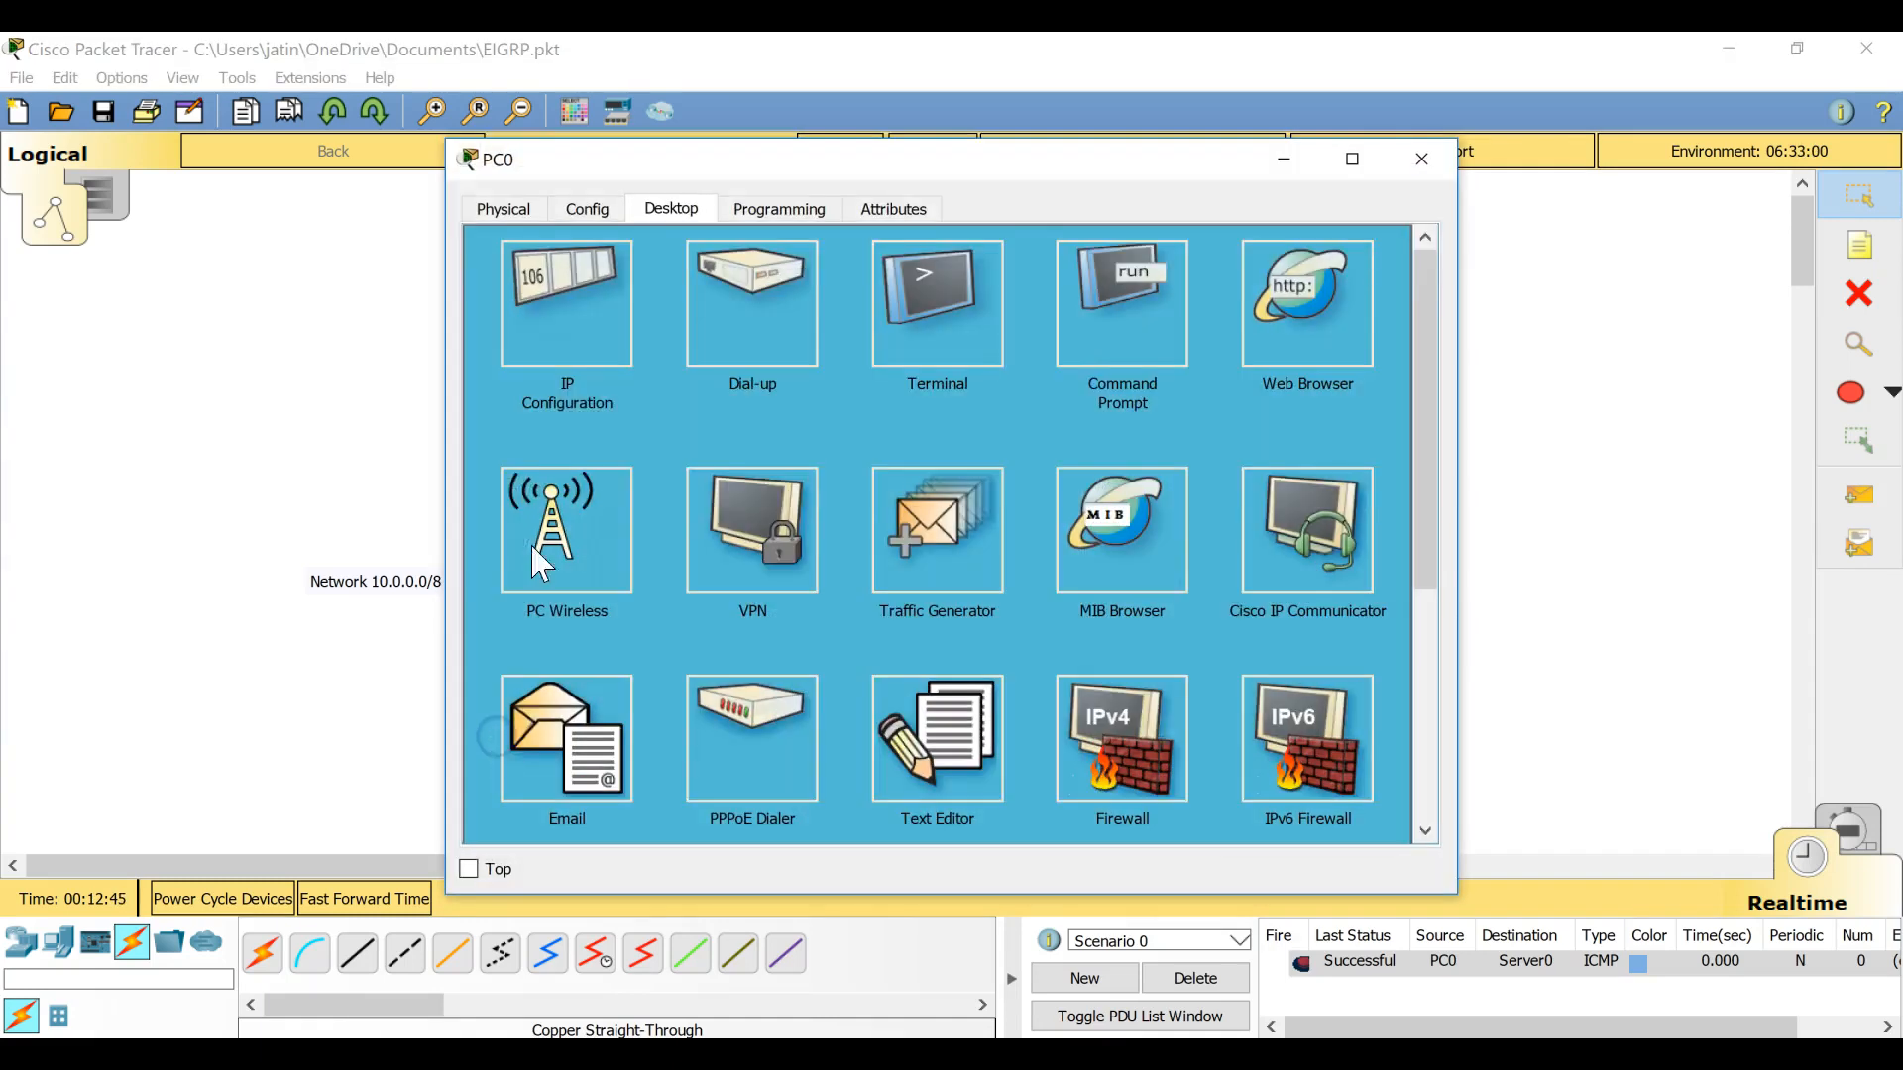
pyautogui.click(597, 329)
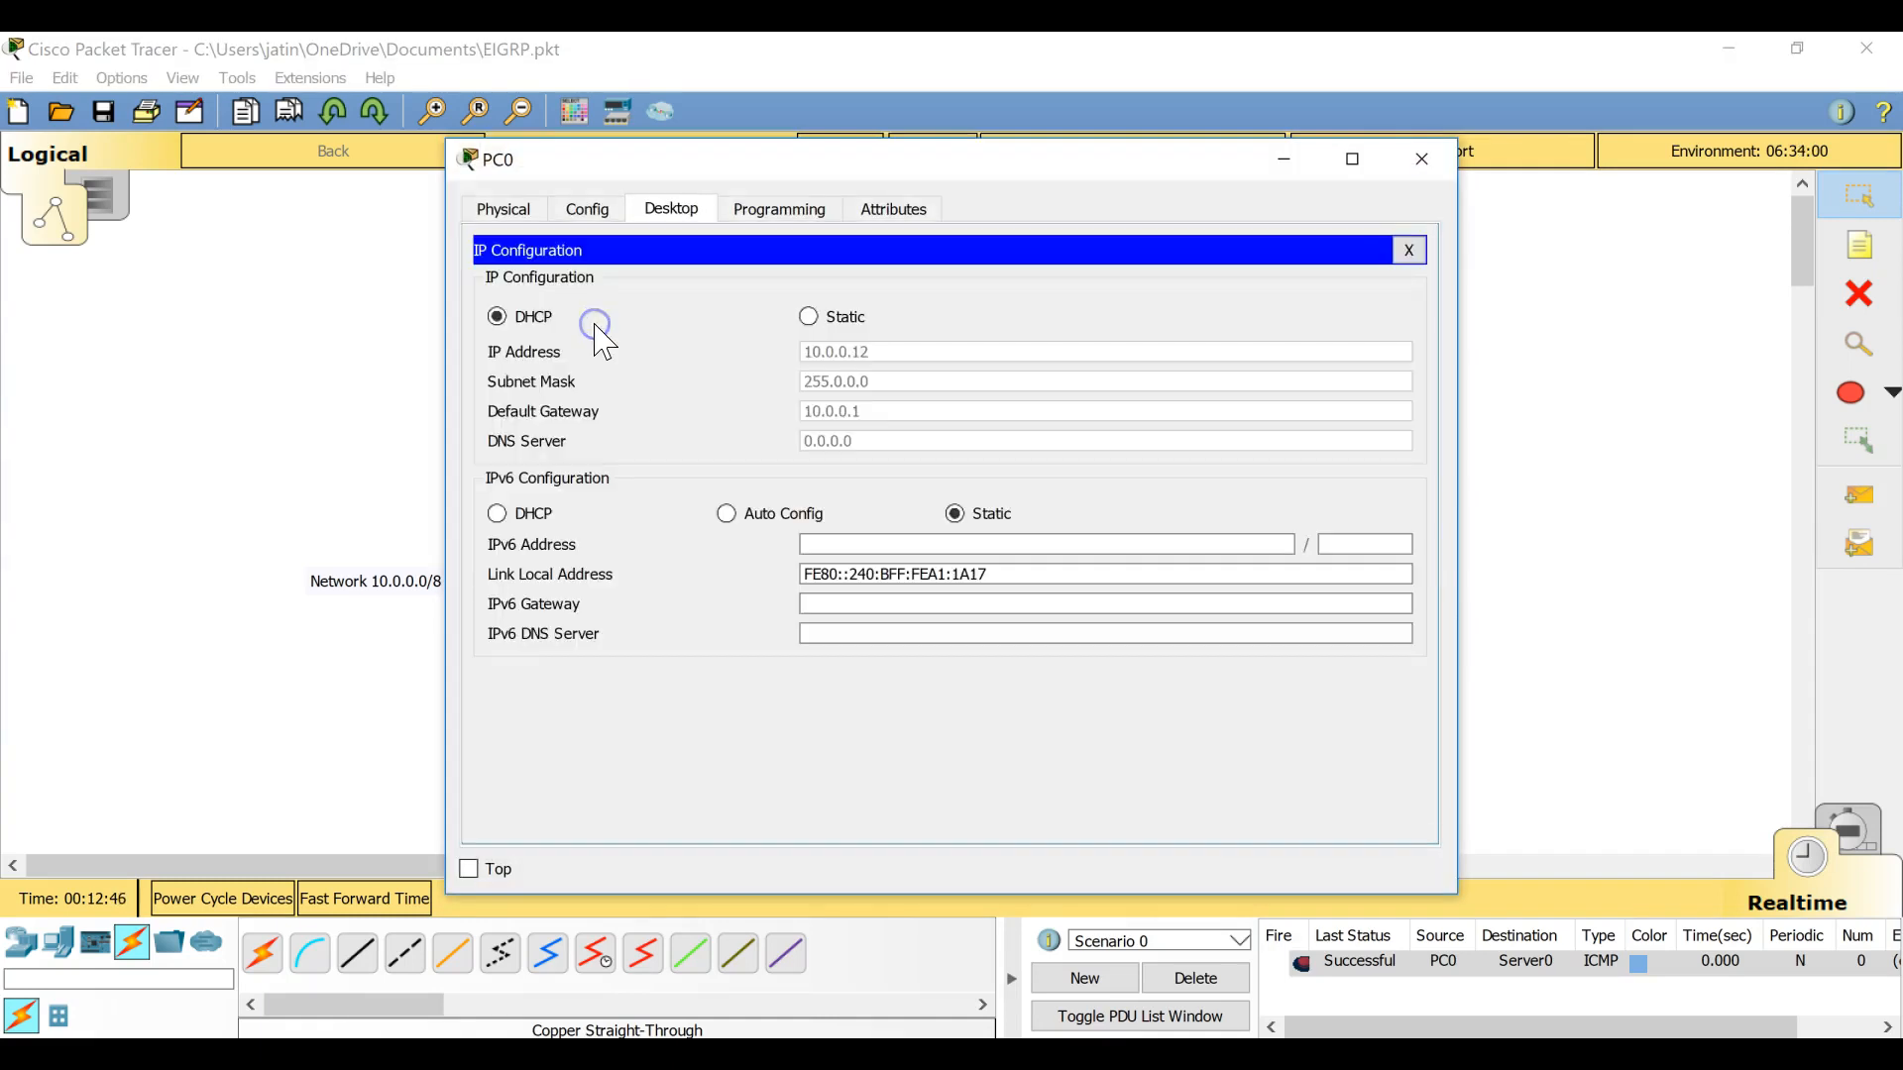
pyautogui.click(814, 321)
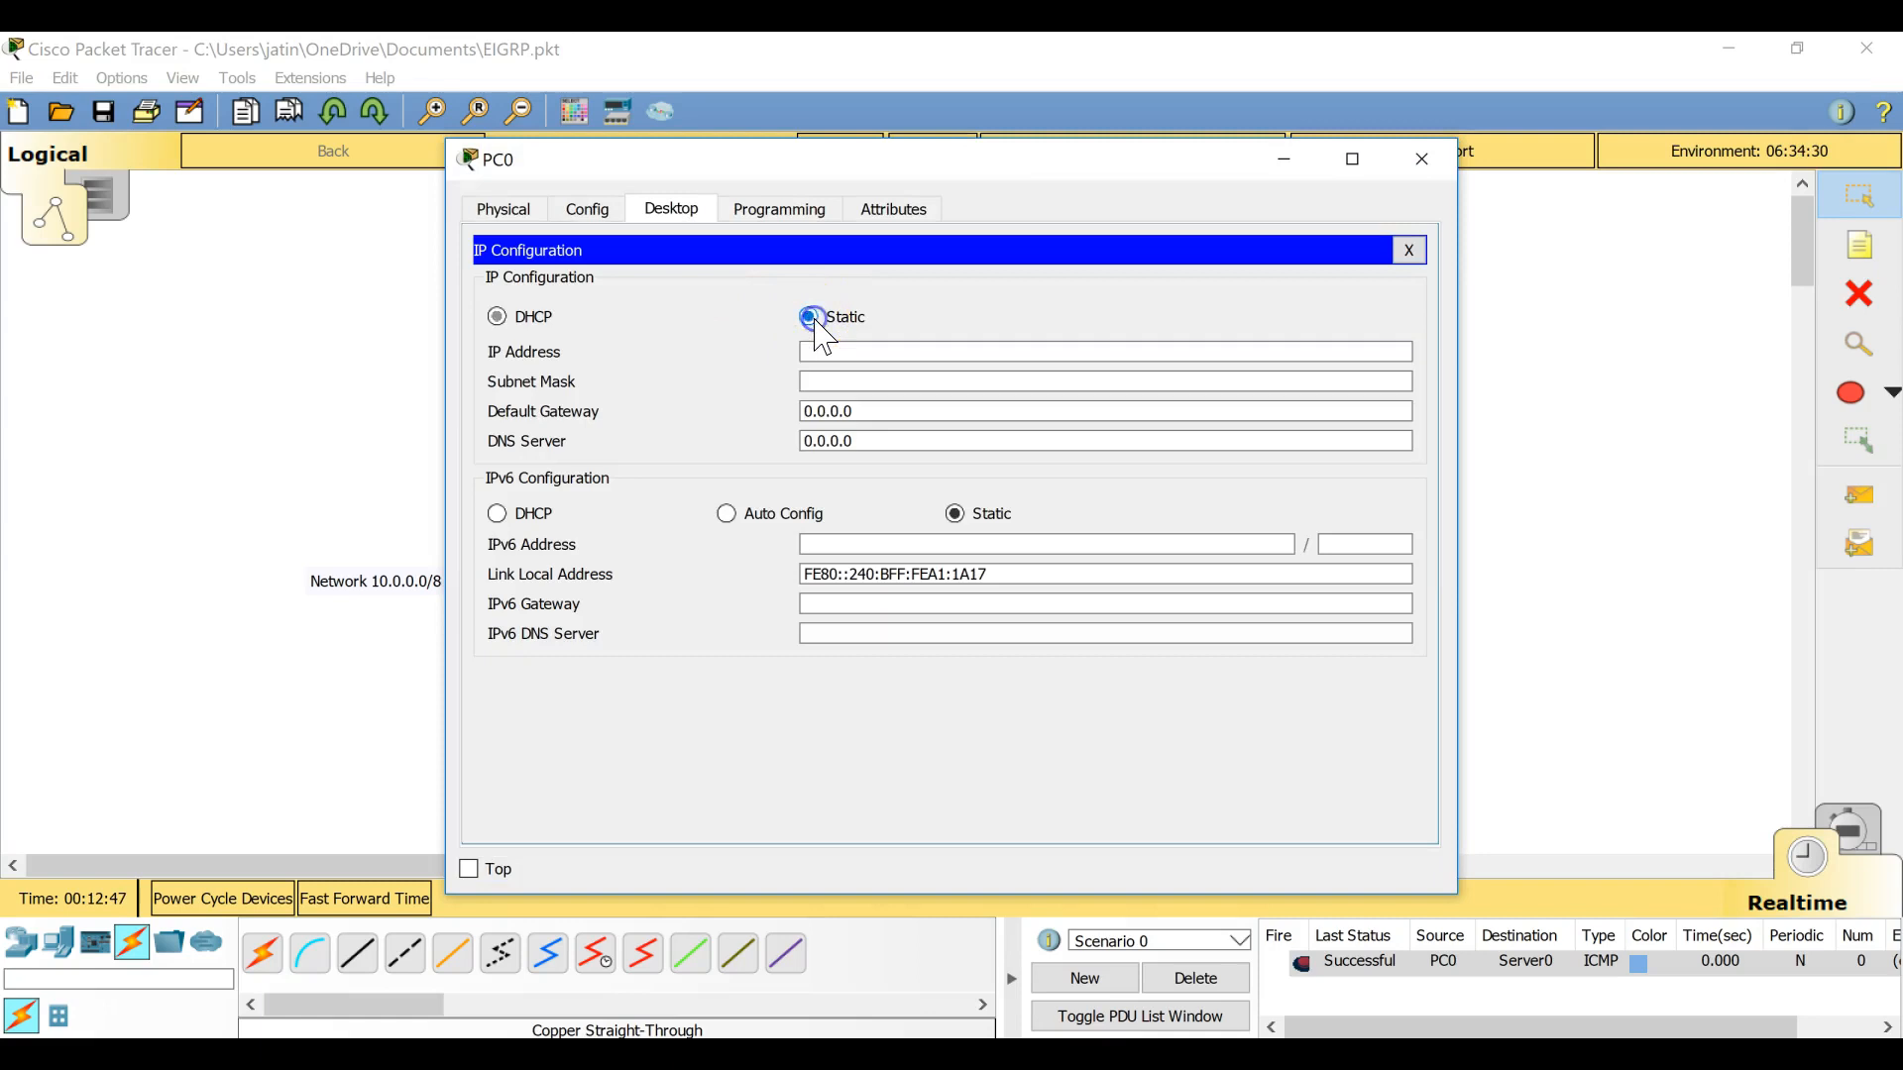
pyautogui.click(497, 321)
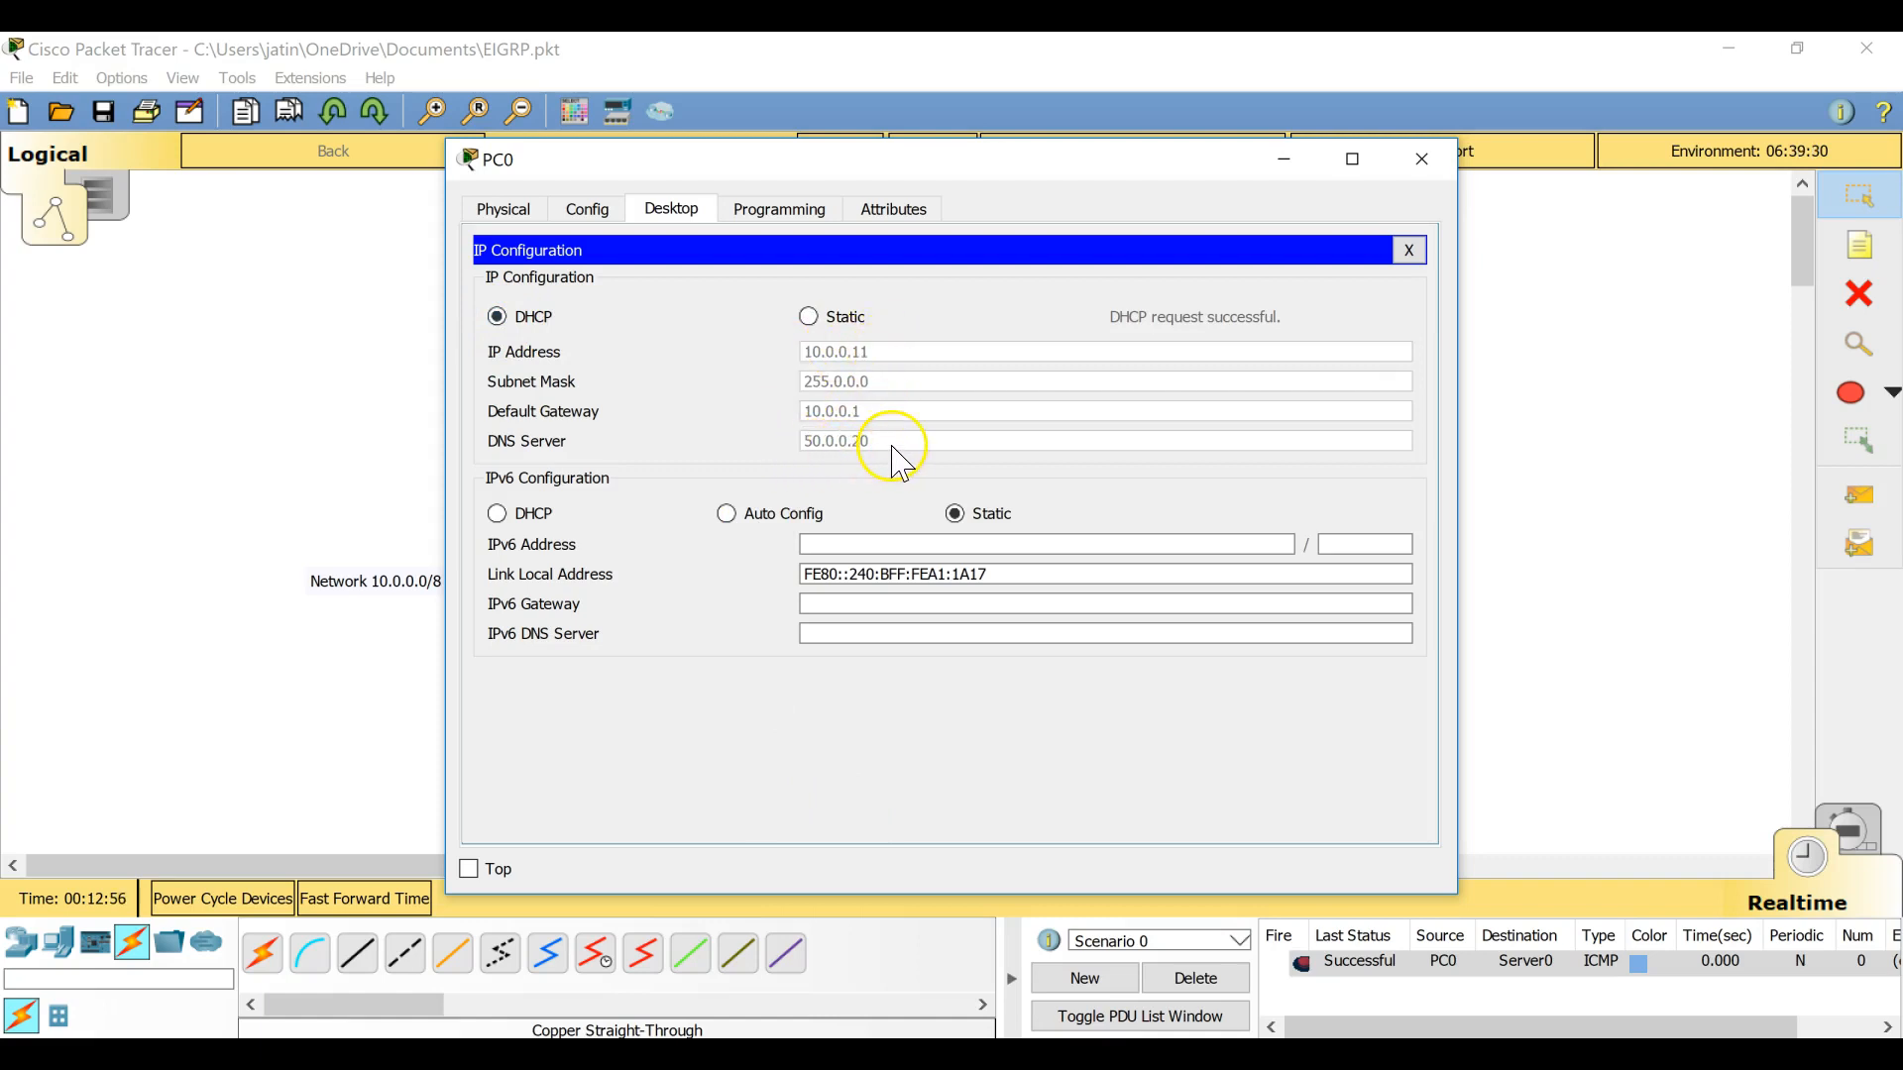
pyautogui.click(1419, 161)
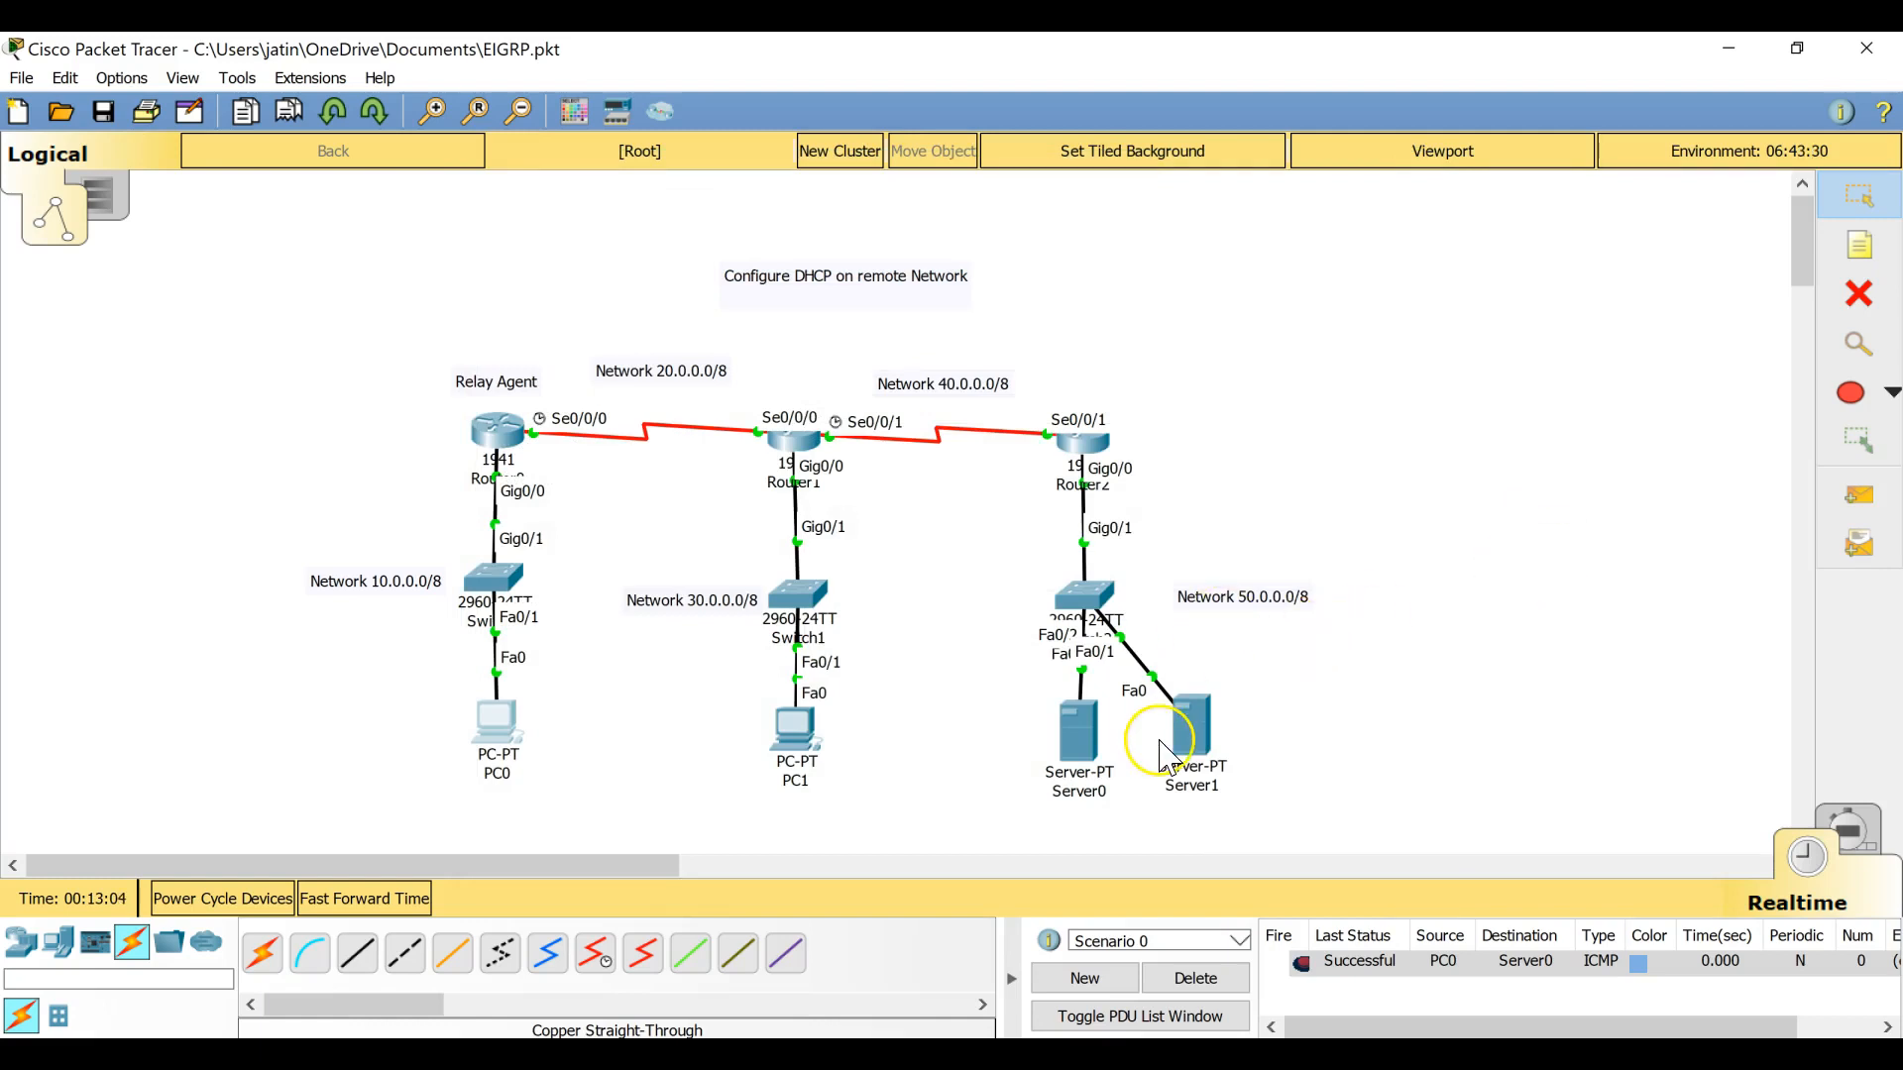
pyautogui.moveTo(1090, 738)
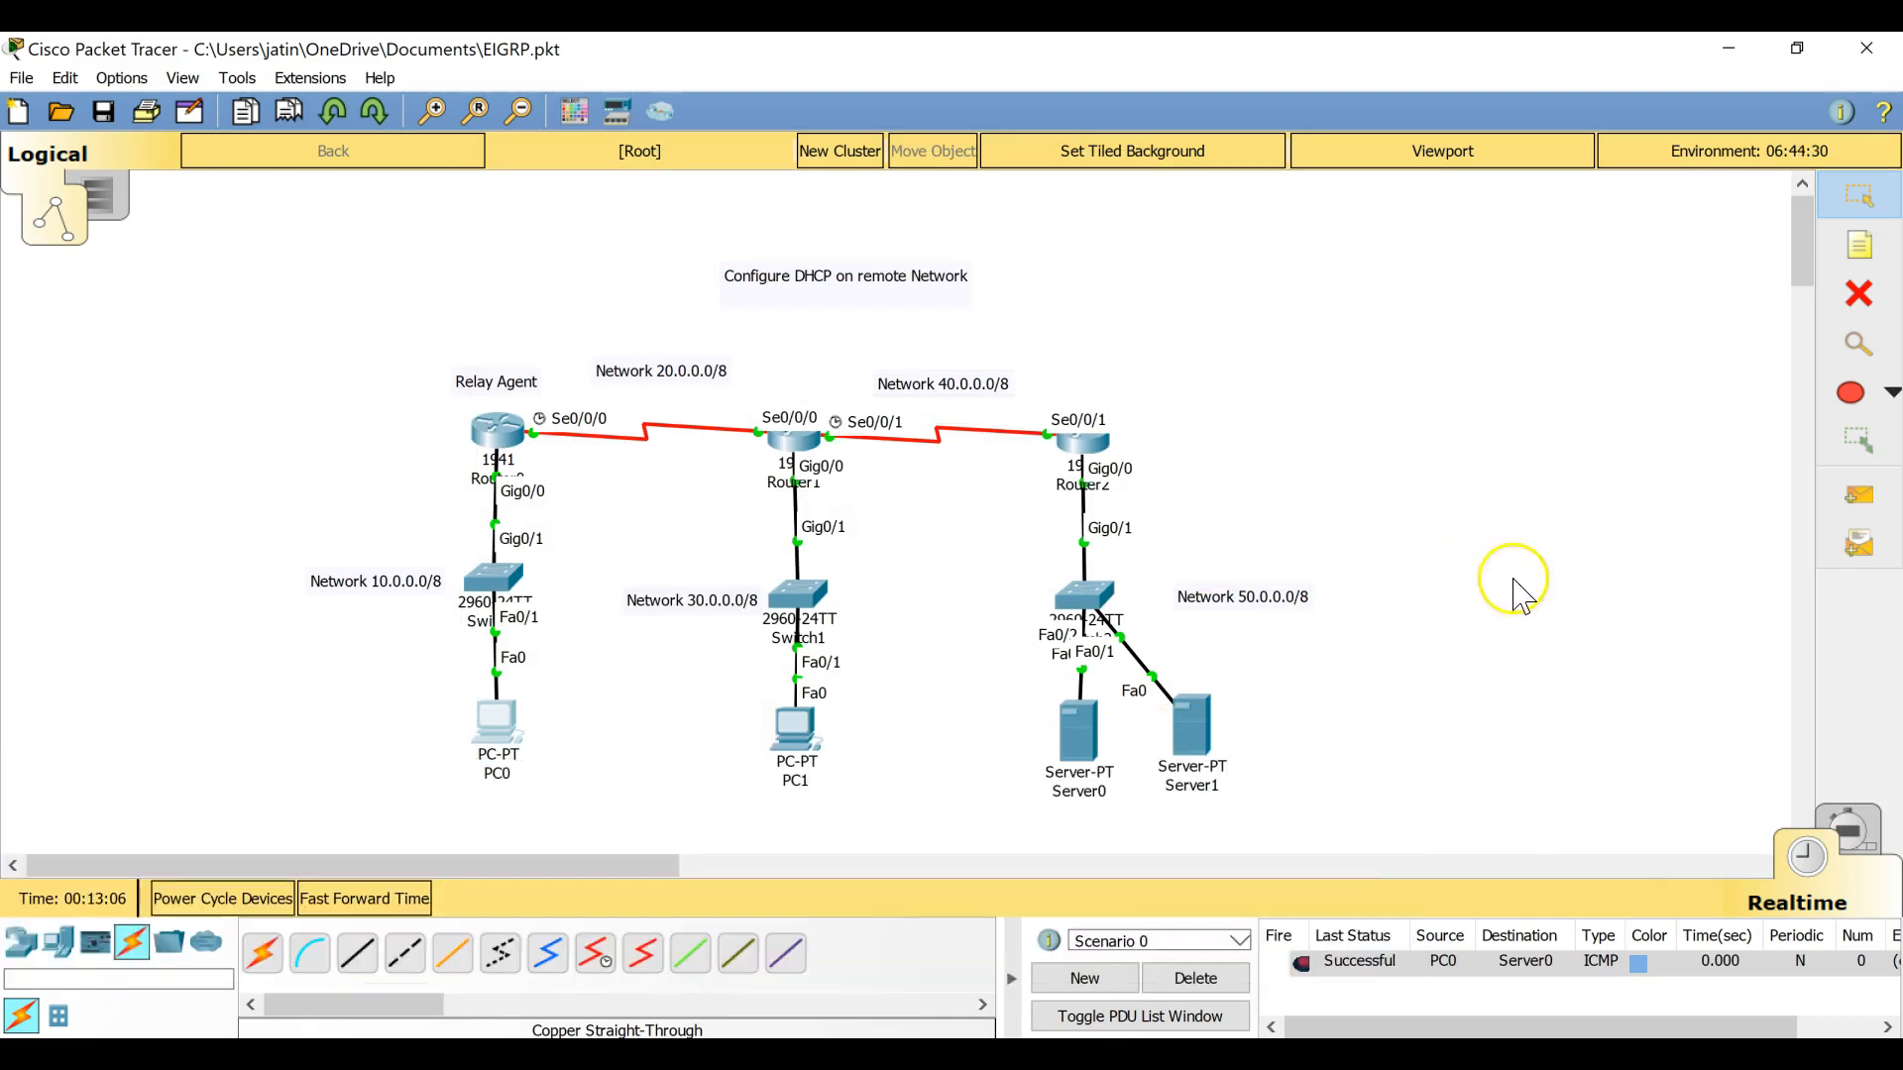